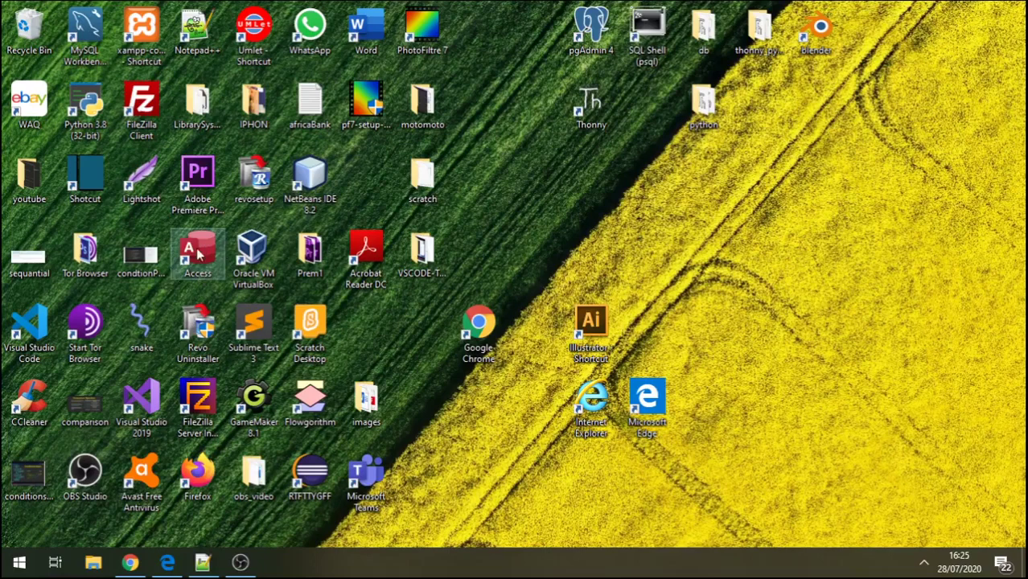
# Launch Microsoft Access from its desktop shortcut.
pyautogui.doubleClick(199, 253)
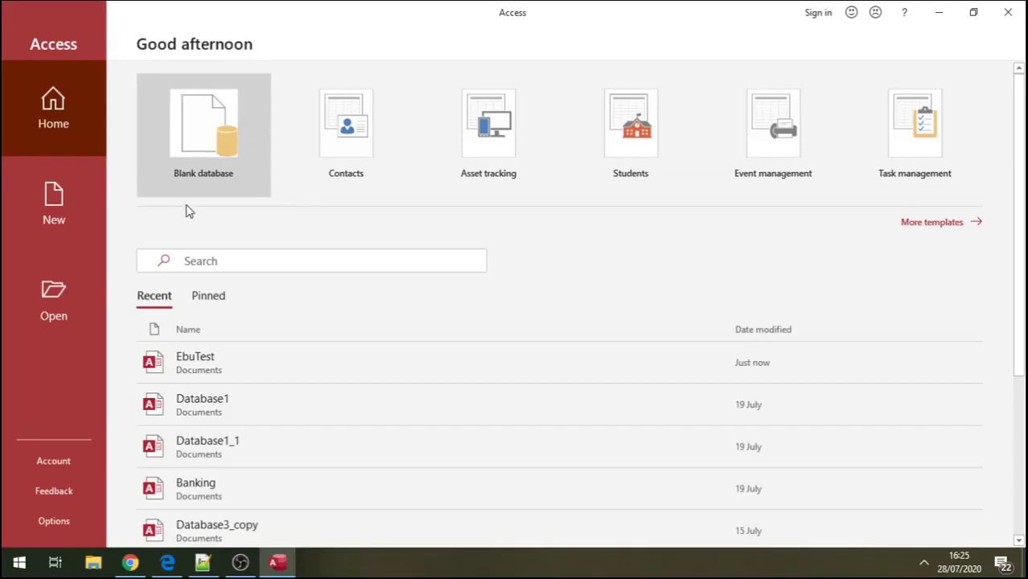
# Create a blank database named TEACHERS_STUDENTS_COURSES.
pyautogui.click(201, 134)
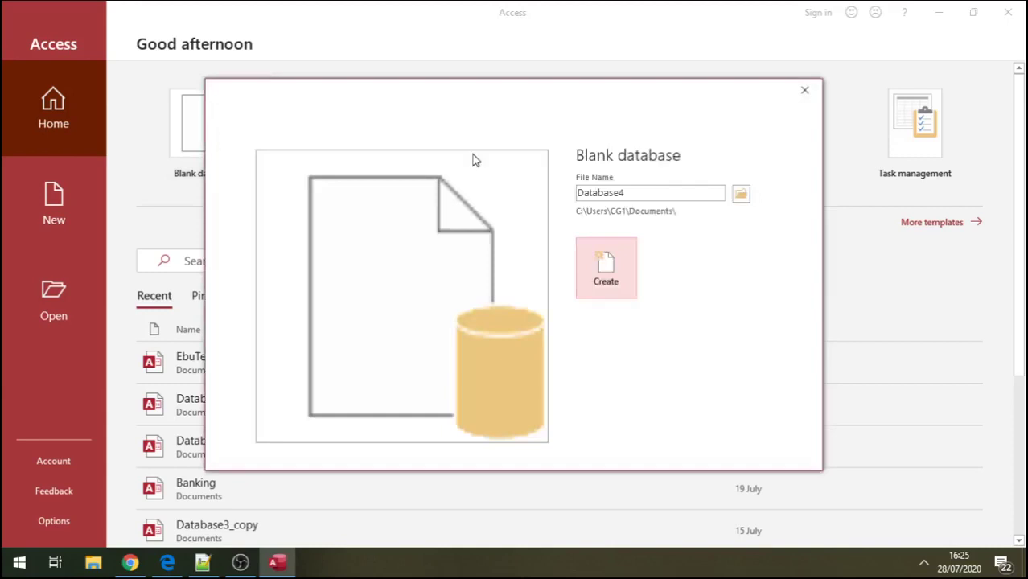
pyautogui.doubleClick(637, 191)
pyautogui.press('BackSpace')
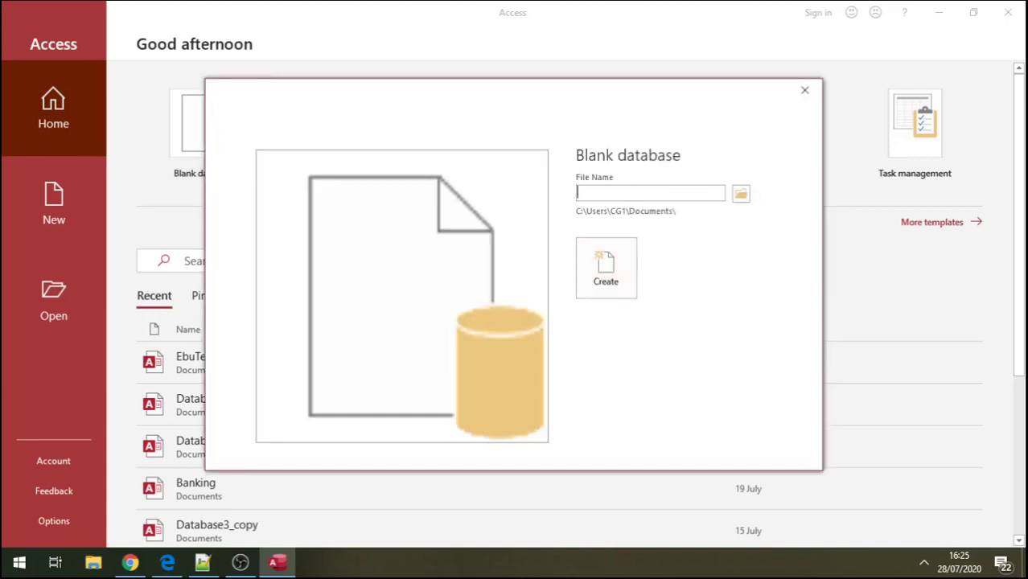
pyautogui.write('TEACHERS_STUDEN')
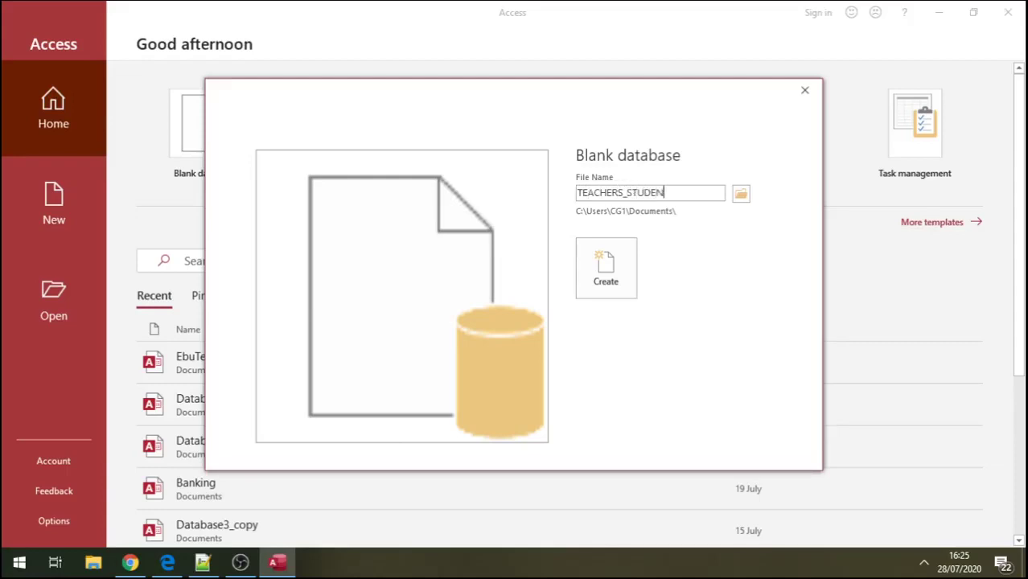
pyautogui.write('TS_COURSES')
pyautogui.click(614, 274)
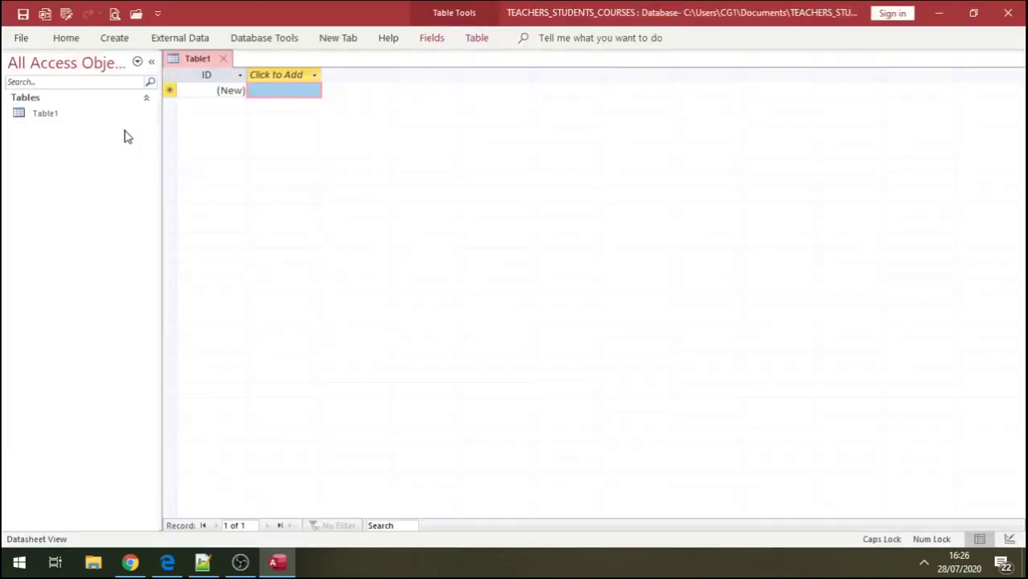
# Switch Table1 to Design View and enter tbl_students as its table name.
pyautogui.rightClick(54, 117)
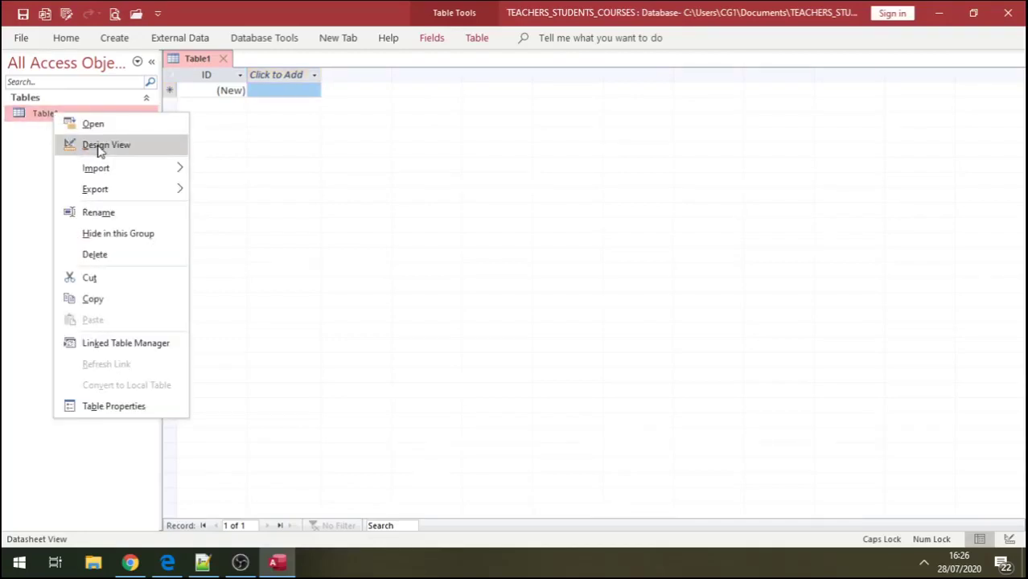
pyautogui.click(98, 147)
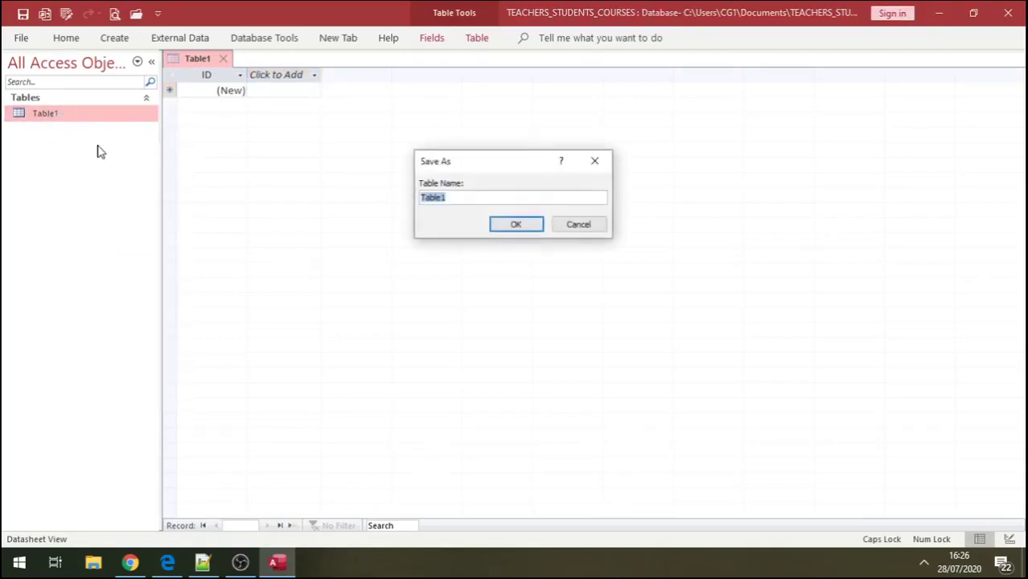
pyautogui.click(452, 200)
pyautogui.press('BackSpace')
pyautogui.press('BackSpace')
pyautogui.press('BackSpace')
pyautogui.press('BackSpace')
pyautogui.press('BackSpace')
pyautogui.press('BackSpace')
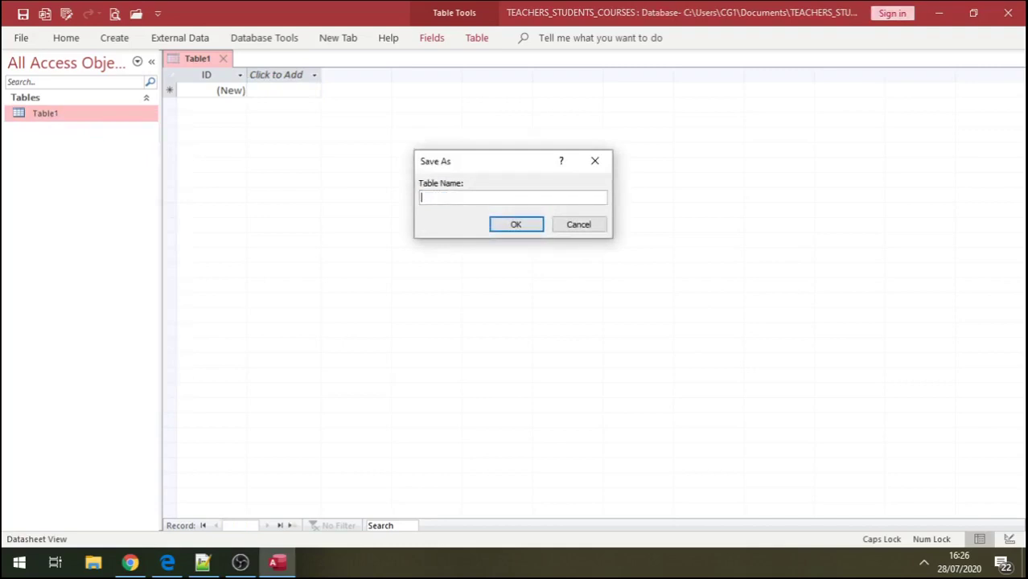
pyautogui.write('STUDENT')
pyautogui.press('BackSpace')
pyautogui.press('BackSpace')
pyautogui.press('BackSpace')
pyautogui.press('BackSpace')
pyautogui.press('BackSpace')
pyautogui.press('BackSpace')
pyautogui.press('BackSpace')
pyautogui.press('capslock')
pyautogui.write('studentas')
pyautogui.press('BackSpace')
pyautogui.press('BackSpace')
pyautogui.click(421, 198)
pyautogui.write('tbl_')
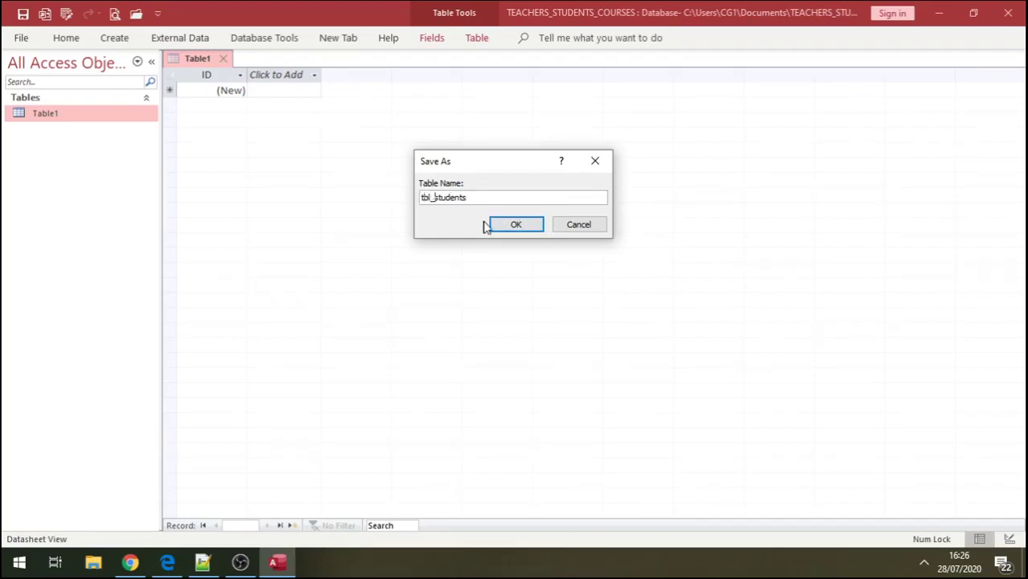
# Confirm the tbl_students name and rename the ID field to students_id.
pyautogui.click(501, 226)
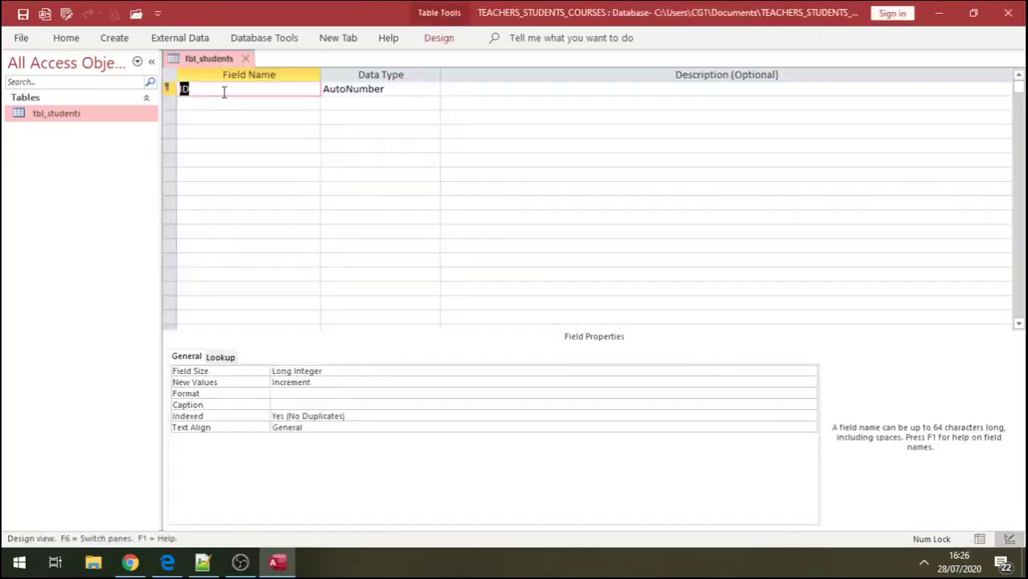
pyautogui.click(224, 92)
pyautogui.press('BackSpace')
pyautogui.press('BackSpace')
pyautogui.write('studentId')
pyautogui.press('BackSpace')
pyautogui.write('s')
pyautogui.write('Id')
# Add the sname and slastName field names.
pyautogui.click(229, 103)
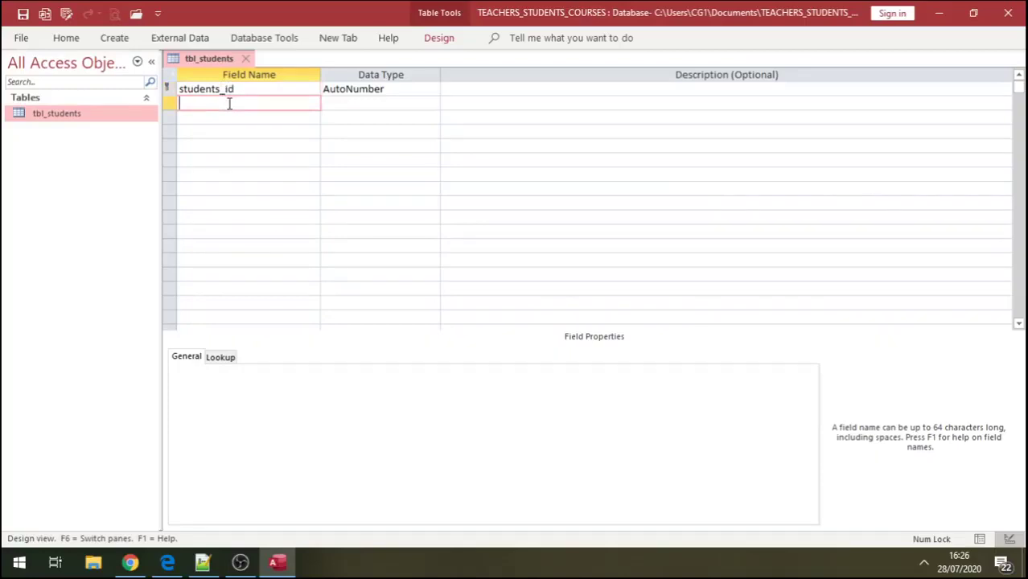
pyautogui.write('f')
pyautogui.press('BackSpace')
pyautogui.write('sname')
pyautogui.click(212, 118)
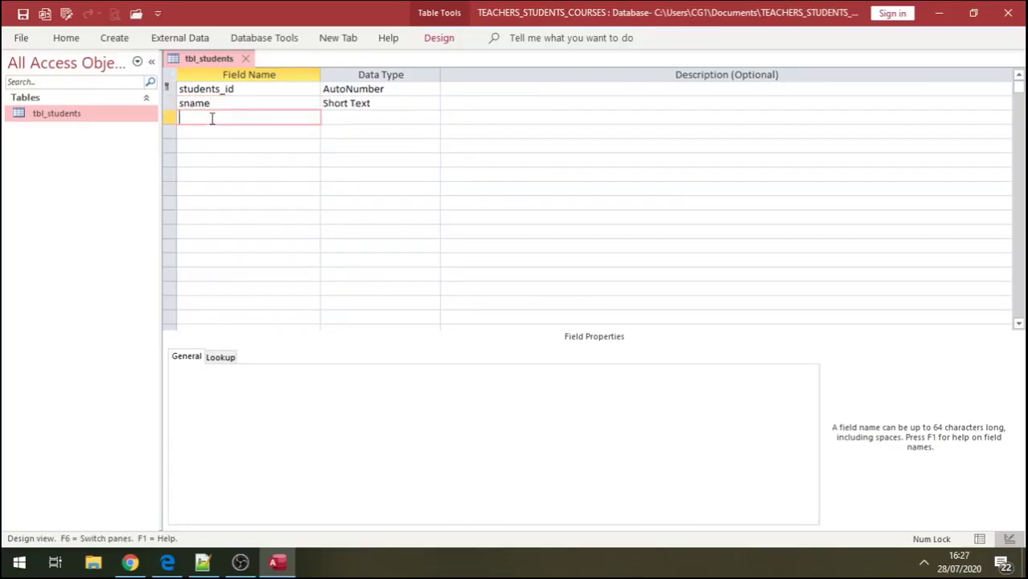
pyautogui.write('slast')
pyautogui.press('capslock')
pyautogui.write('N')
pyautogui.press('capslock')
pyautogui.write('ame')
# Add the sDOB field name in the fourth row.
pyautogui.click(207, 131)
pyautogui.write('s')
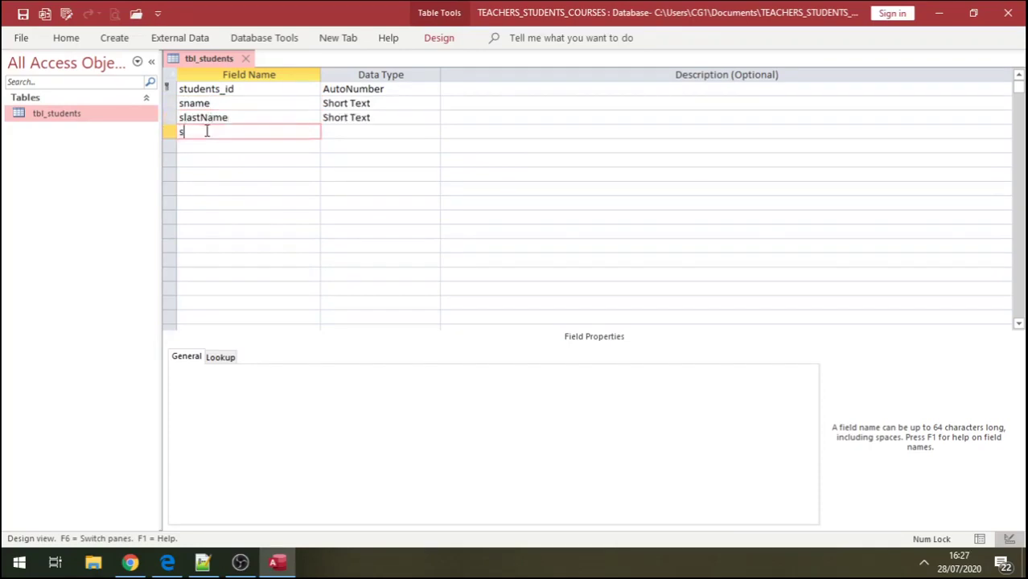
pyautogui.press('capslock')
pyautogui.write('DOB')
# Make sDOB a Date/Time field, then save and close tbl_students.
pyautogui.click(351, 131)
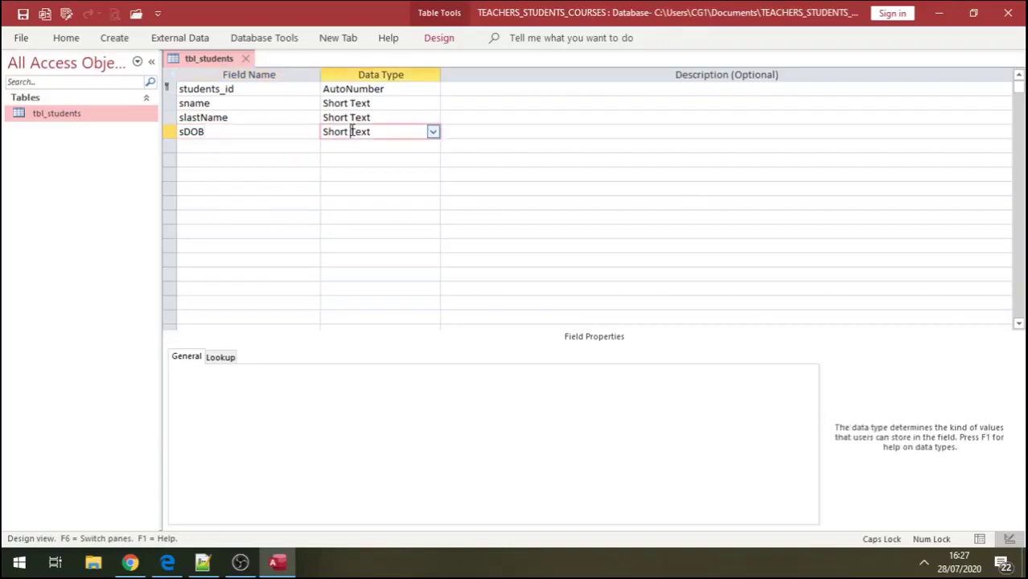
pyautogui.click(433, 132)
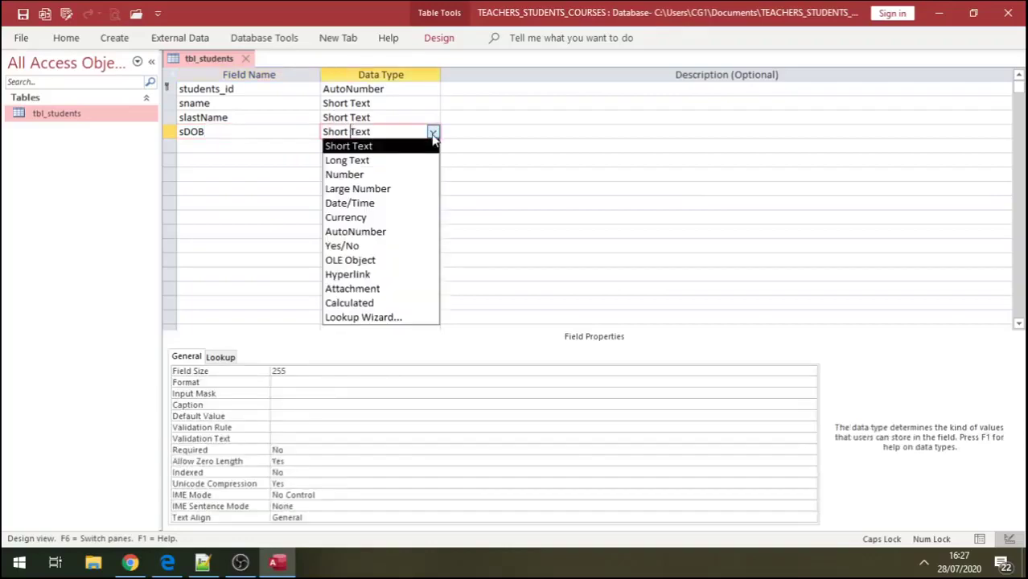
pyautogui.click(386, 211)
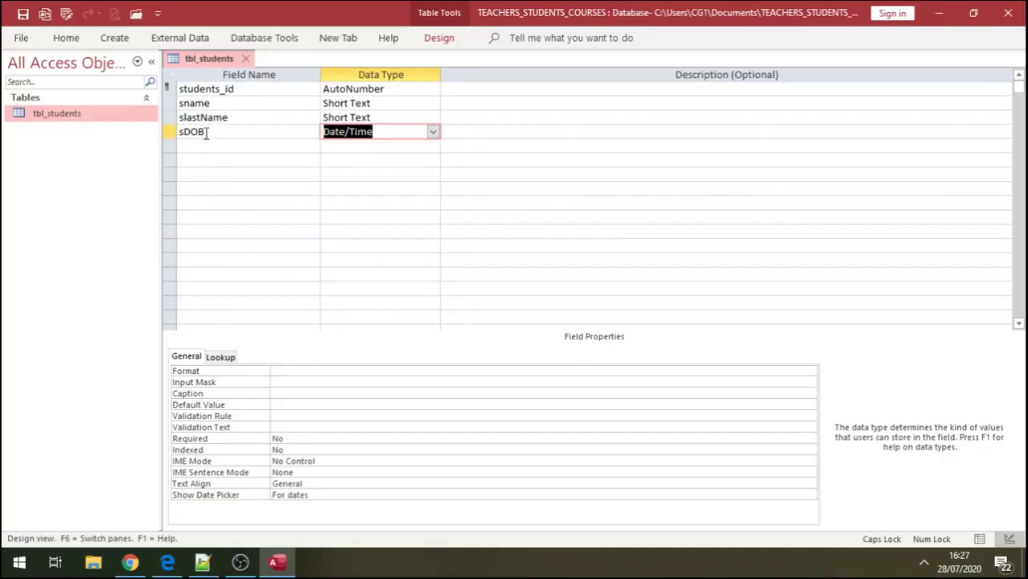
pyautogui.click(246, 59)
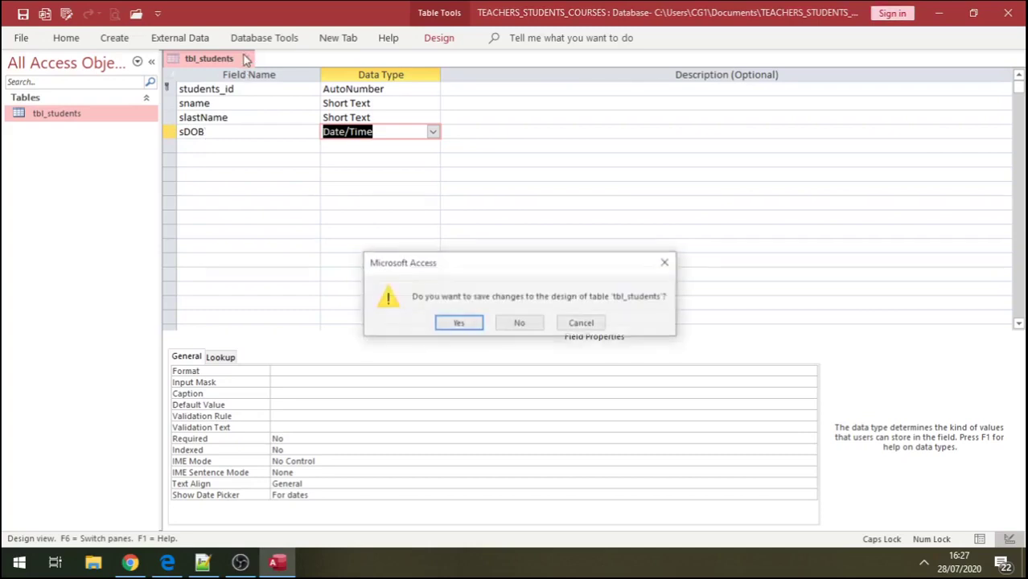
pyautogui.click(456, 324)
# Create a new table and switch Table1 to Design View.
pyautogui.click(115, 40)
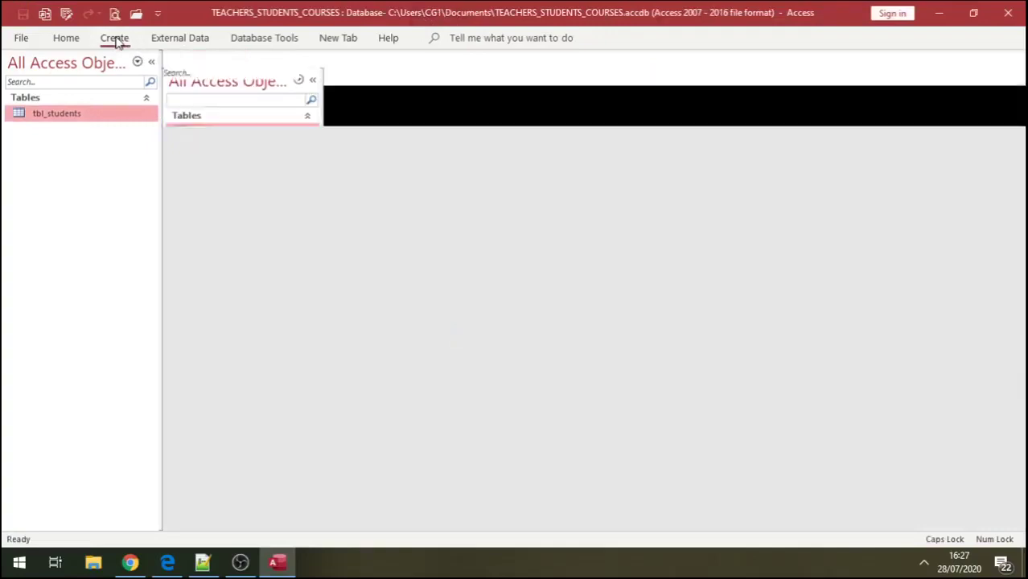
pyautogui.click(83, 71)
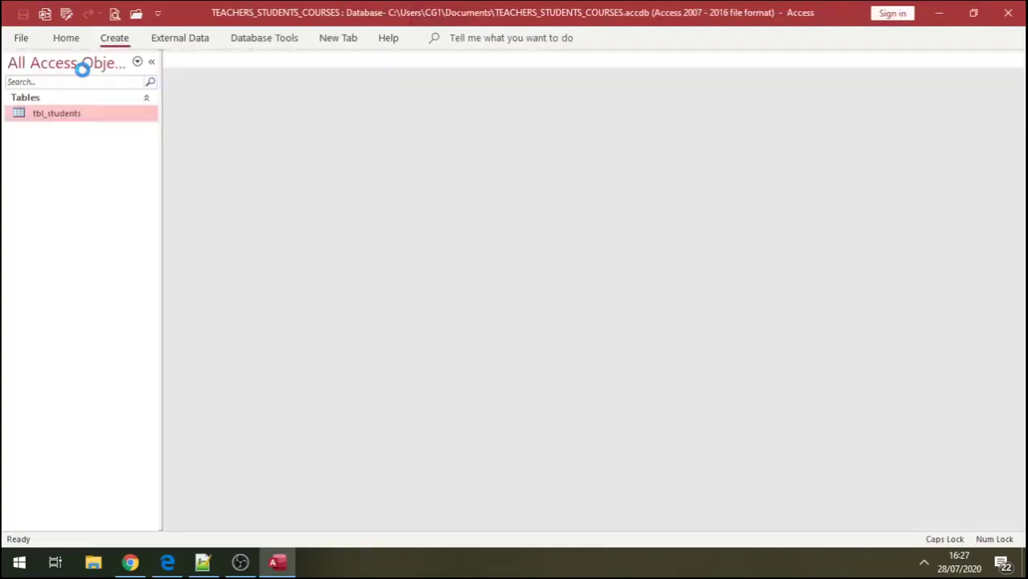
pyautogui.click(51, 115)
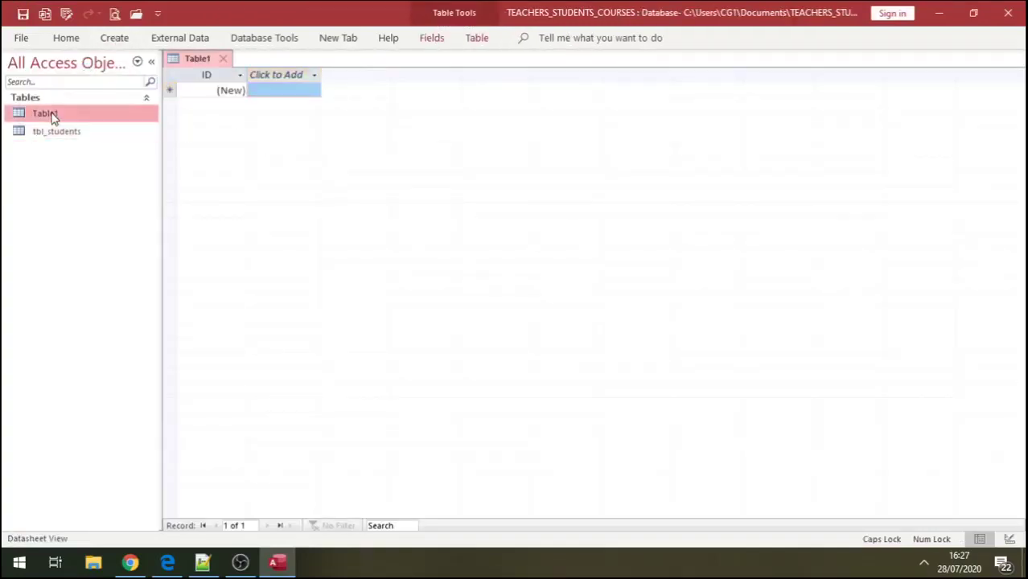
pyautogui.rightClick(50, 115)
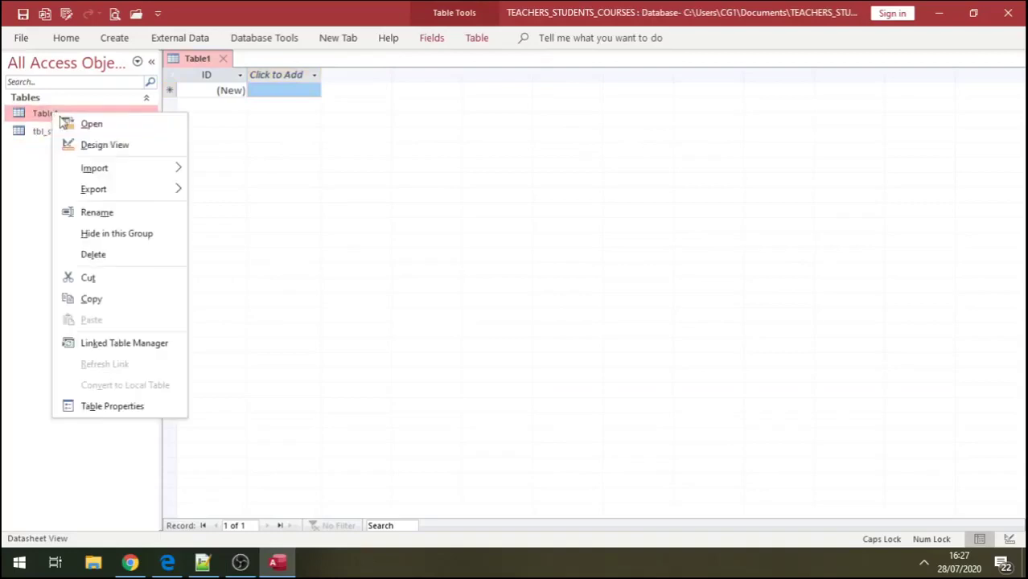
pyautogui.click(99, 145)
# Save the new table as tbl_courses.
pyautogui.click(466, 197)
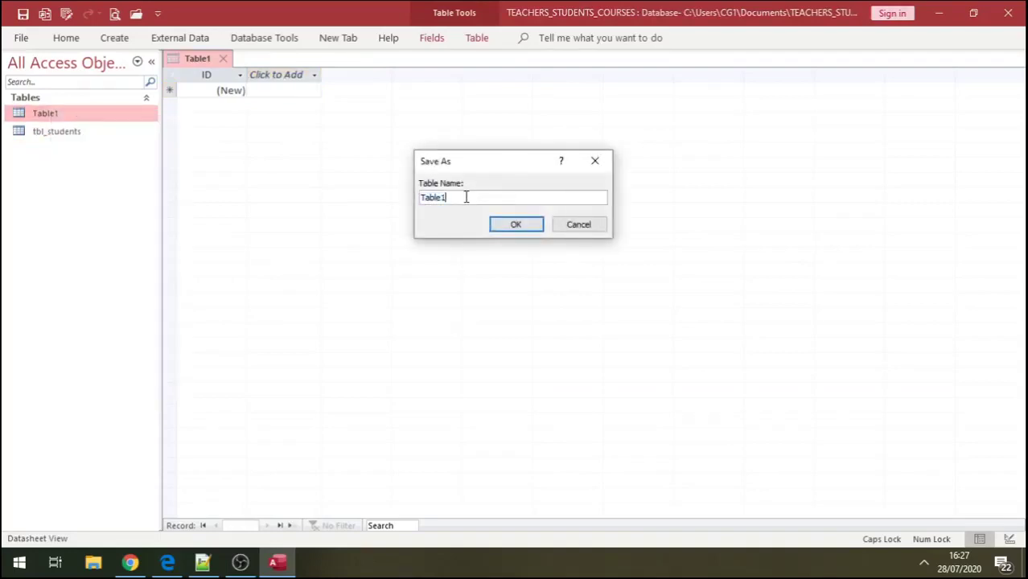
pyautogui.press('BackSpace')
pyautogui.press('BackSpace')
pyautogui.press('BackSpace')
pyautogui.press('BackSpace')
pyautogui.press('BackSpace')
pyautogui.press('BackSpace')
pyautogui.write('TBL')
pyautogui.press('BackSpace')
pyautogui.press('BackSpace')
pyautogui.press('BackSpace')
pyautogui.press('capslock')
pyautogui.write('tbl_')
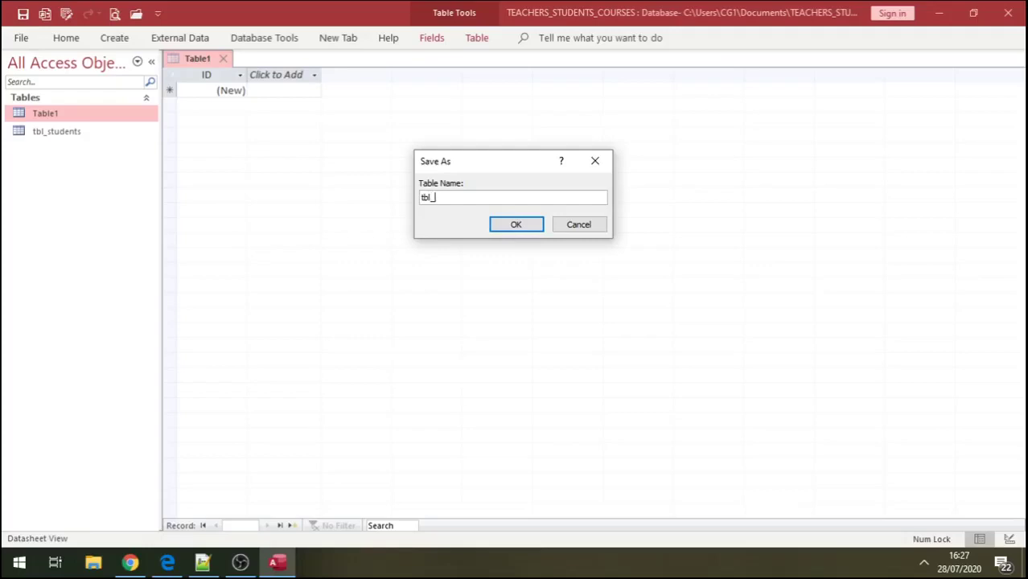
pyautogui.write('courses')
pyautogui.click(525, 226)
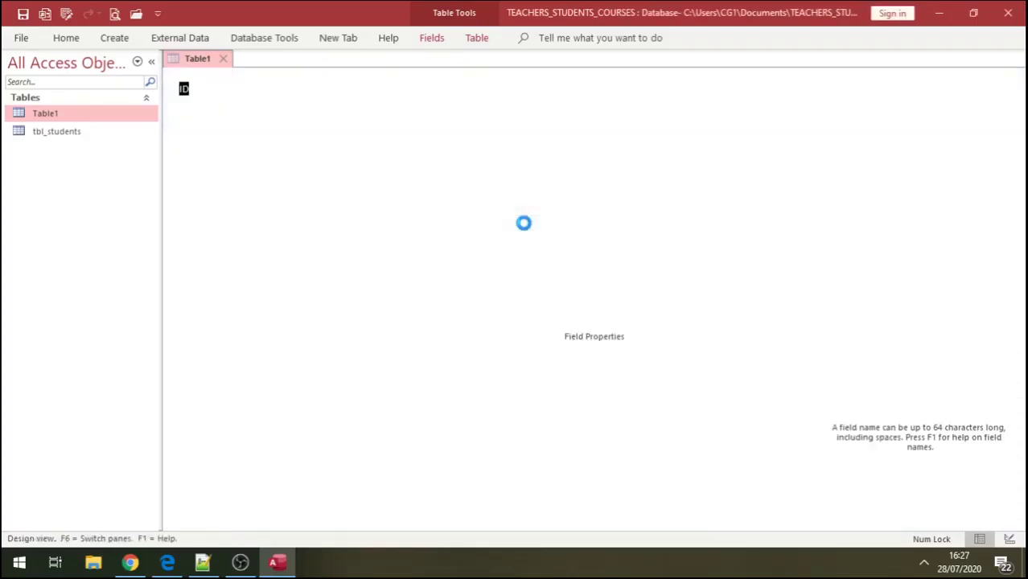
# Rename ID to courses_id, add a courses field, then save and close the design.
pyautogui.click(210, 89)
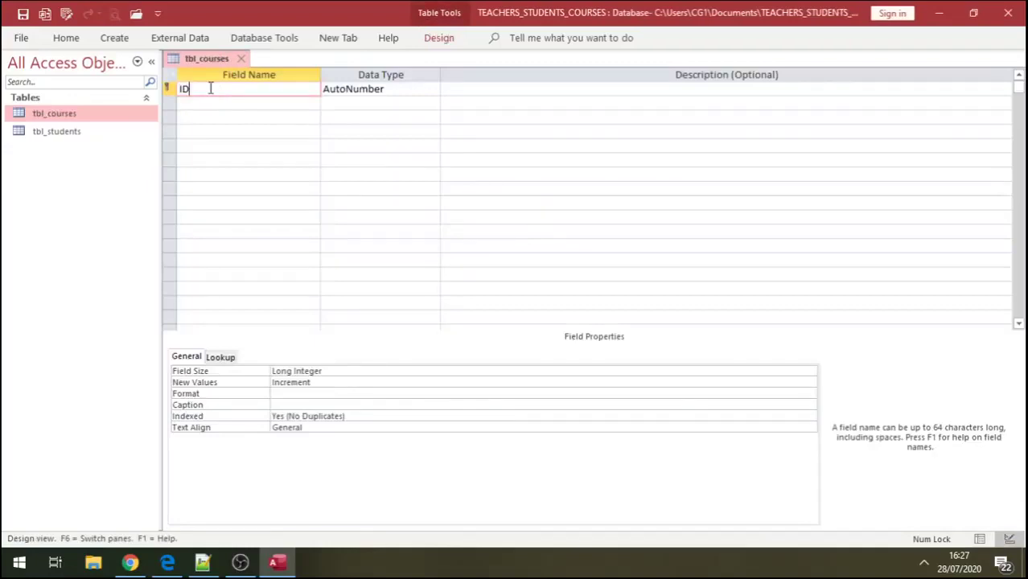
pyautogui.press('BackSpace')
pyautogui.press('BackSpace')
pyautogui.write('courses_id')
pyautogui.click(207, 102)
pyautogui.write('cpurs')
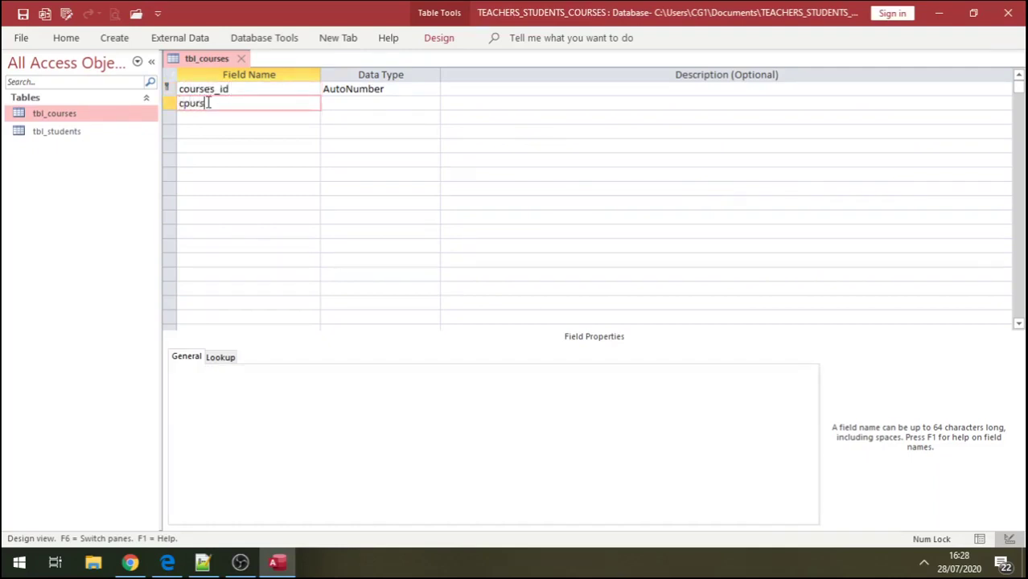
pyautogui.press('BackSpace')
pyautogui.press('BackSpace')
pyautogui.press('BackSpace')
pyautogui.press('BackSpace')
pyautogui.write('ourses')
pyautogui.click(210, 118)
pyautogui.click(22, 14)
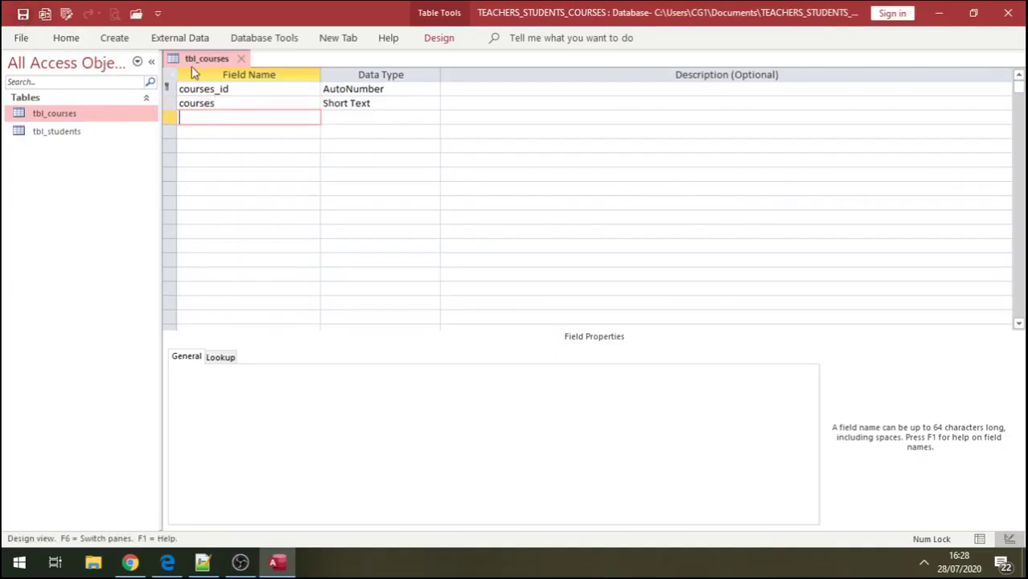
pyautogui.click(240, 60)
# Create another table, open it in Design View and save it as tbl_teachers.
pyautogui.click(115, 37)
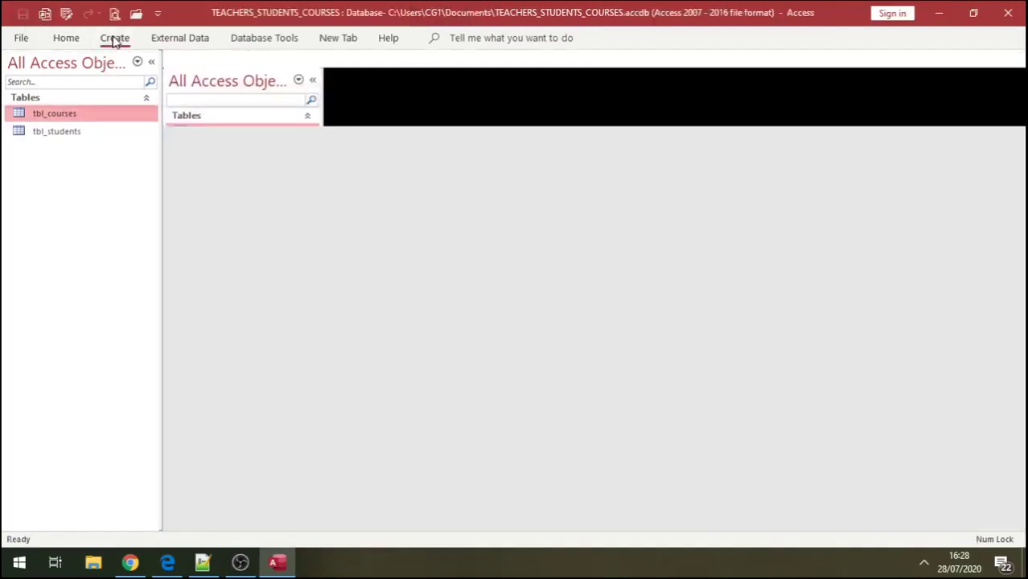
pyautogui.click(81, 81)
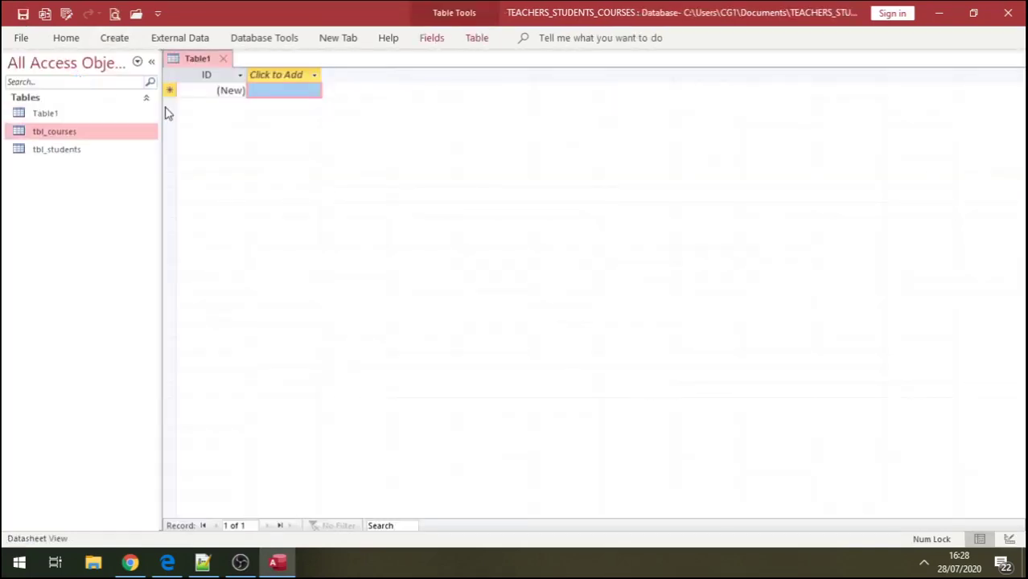
pyautogui.rightClick(56, 115)
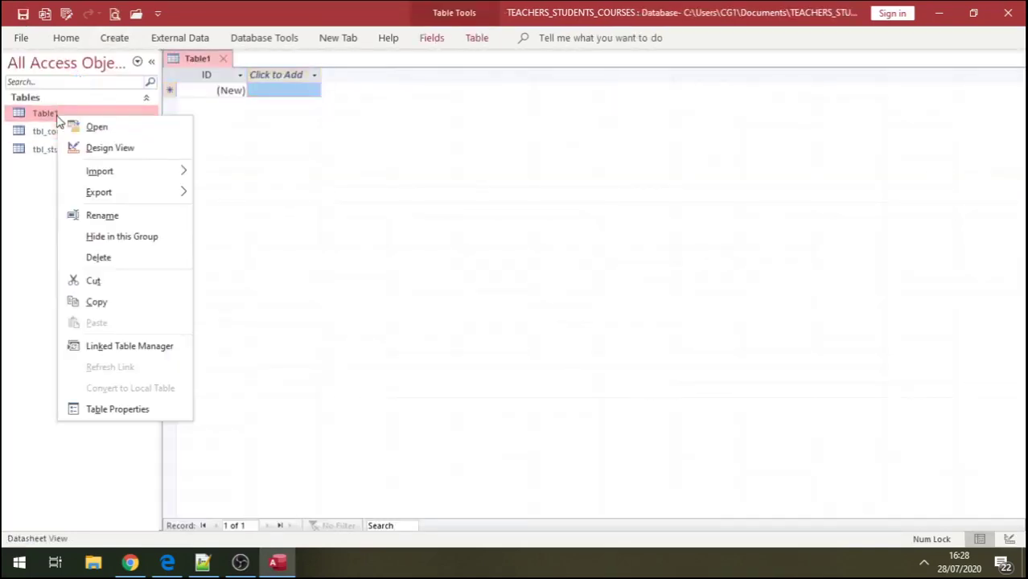
pyautogui.click(101, 150)
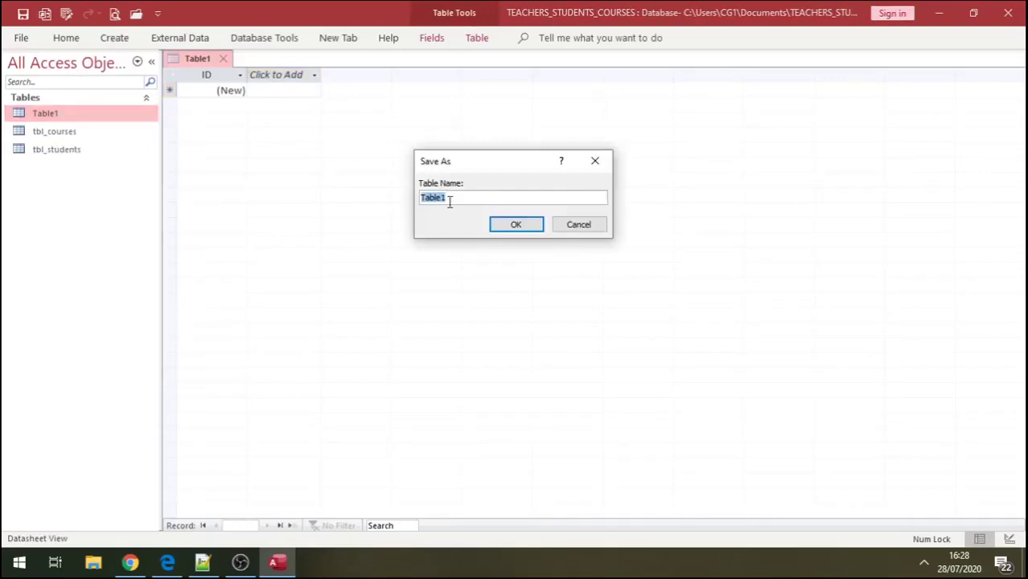
pyautogui.write('tbl_teachers')
pyautogui.click(514, 227)
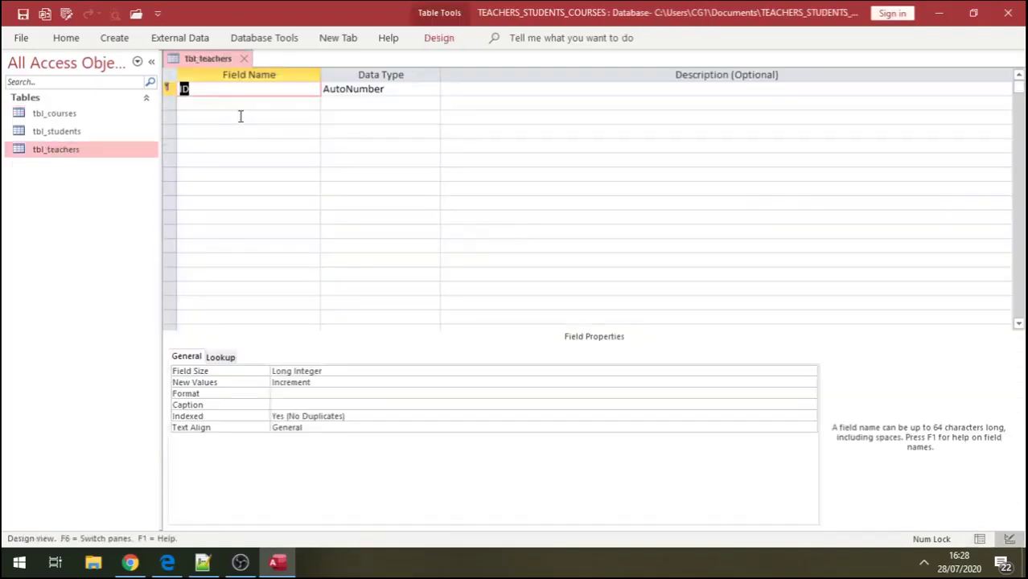
# Rename ID to teachers_id and add the tname and tlastname fields.
pyautogui.click(213, 94)
pyautogui.press('BackSpace')
pyautogui.press('BackSpace')
pyautogui.write('teachers_id')
pyautogui.click(211, 103)
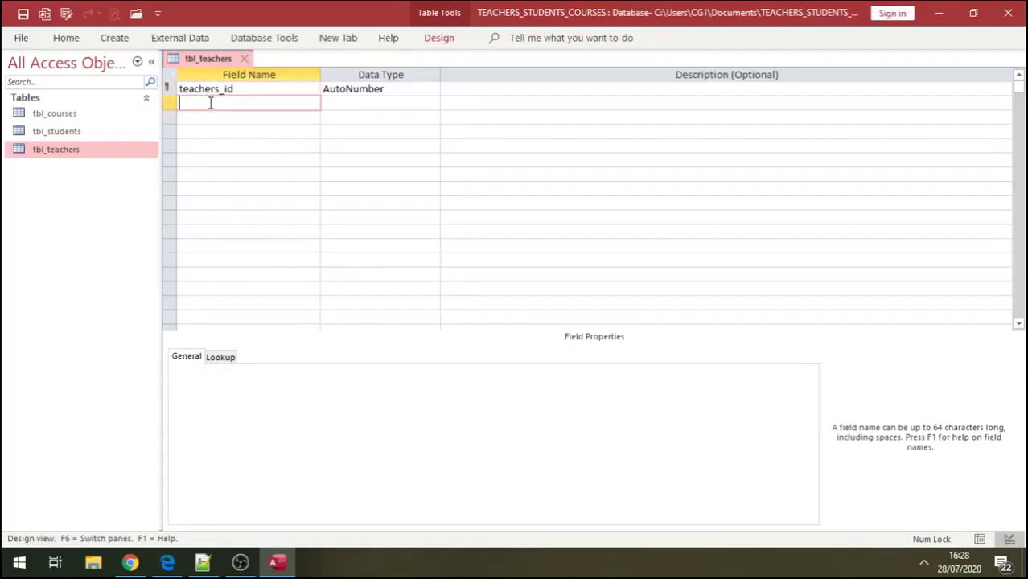
pyautogui.write('f')
pyautogui.press('BackSpace')
pyautogui.write('tname')
pyautogui.click(205, 117)
pyautogui.write('t')
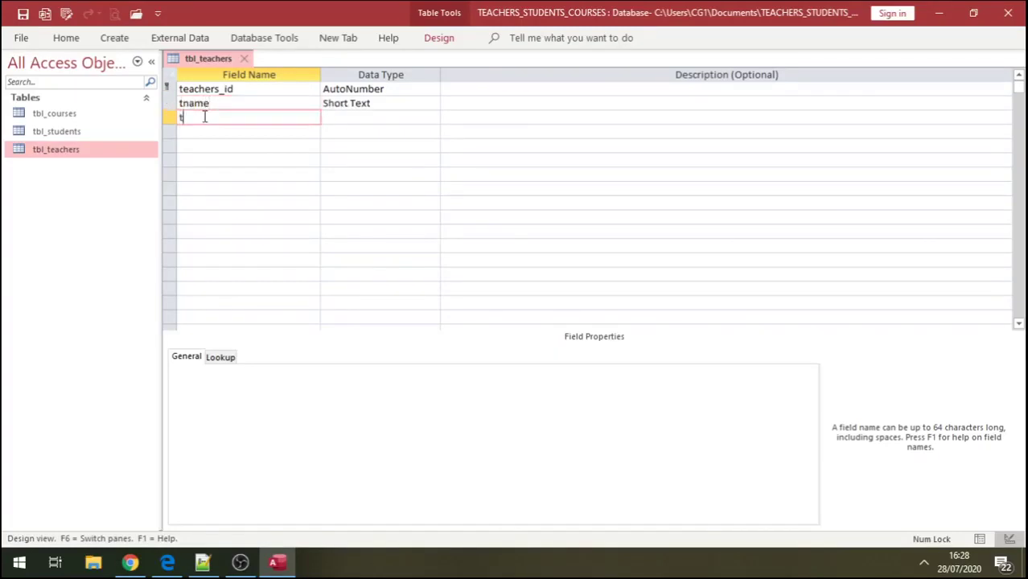
pyautogui.write('lastname')
pyautogui.click(201, 134)
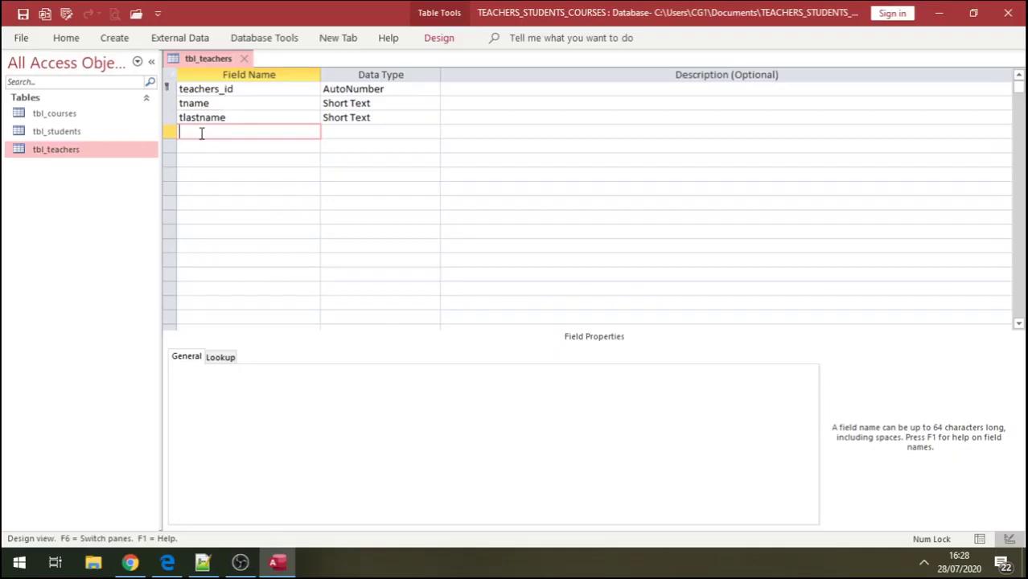
# Add dob and badge as Short Text fields and save the table design.
pyautogui.write('dob')
pyautogui.click(345, 132)
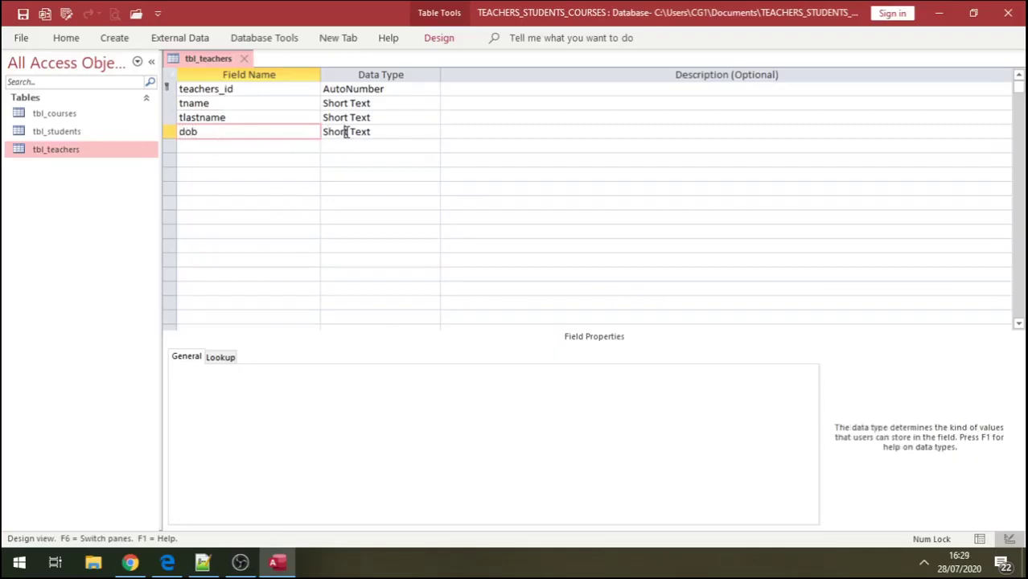
pyautogui.click(227, 147)
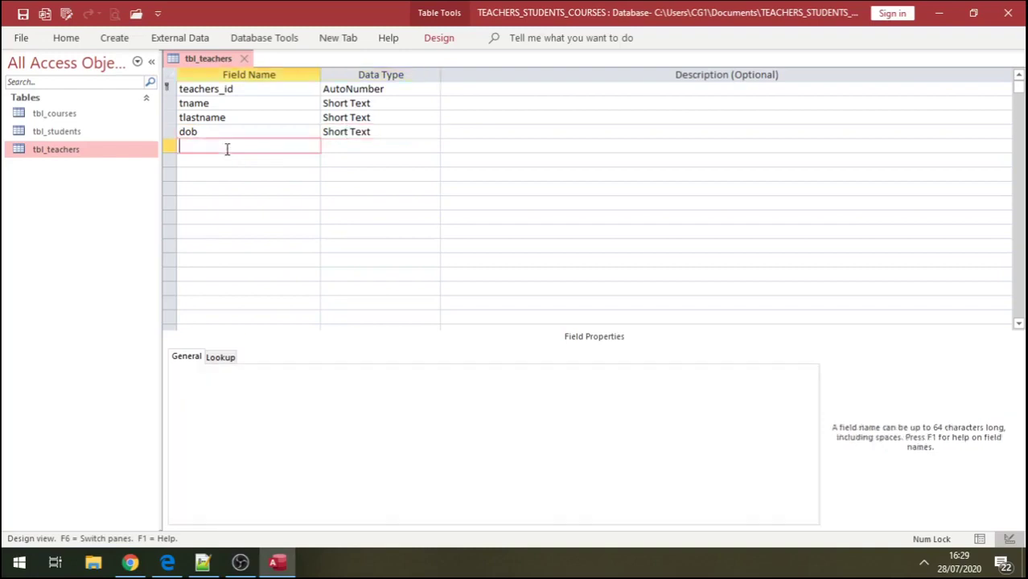
pyautogui.write('b')
pyautogui.write('atch')
pyautogui.press('BackSpace')
pyautogui.press('BackSpace')
pyautogui.press('BackSpace')
pyautogui.write('dge')
pyautogui.click(346, 145)
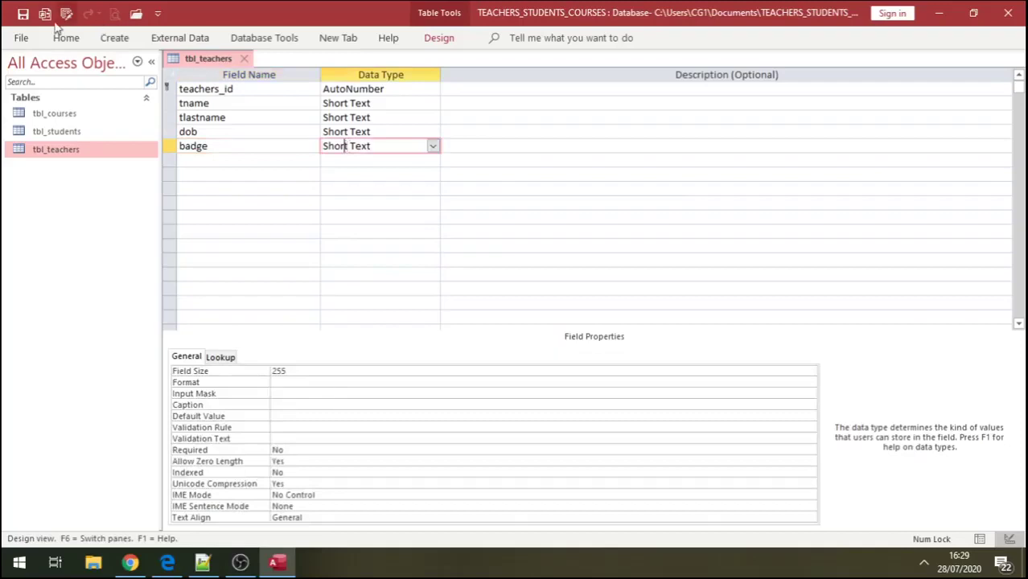
pyautogui.click(22, 15)
# Close the tbl_teachers design, leaving the three tables listed in the Navigation Pane.
pyautogui.click(248, 61)
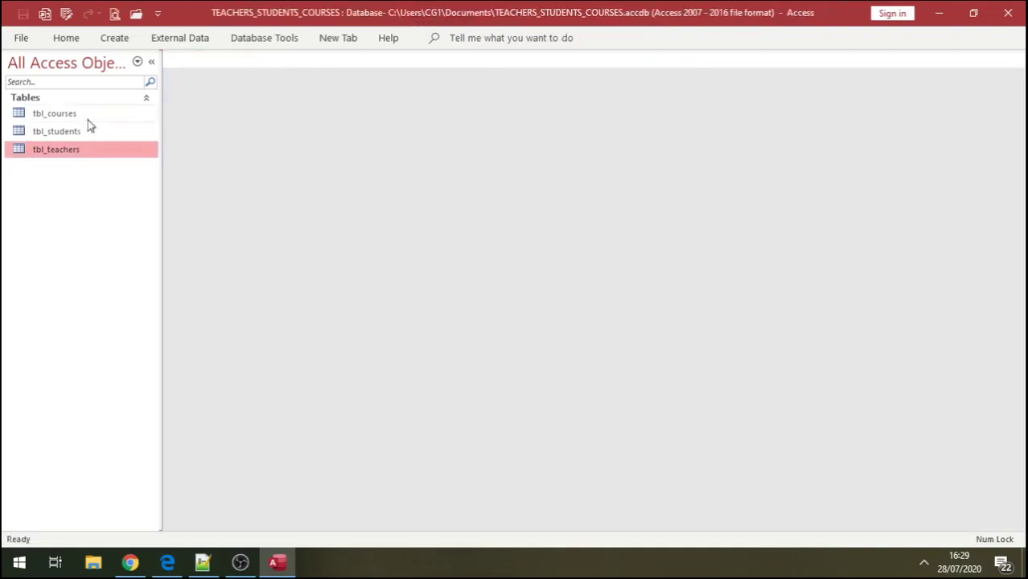
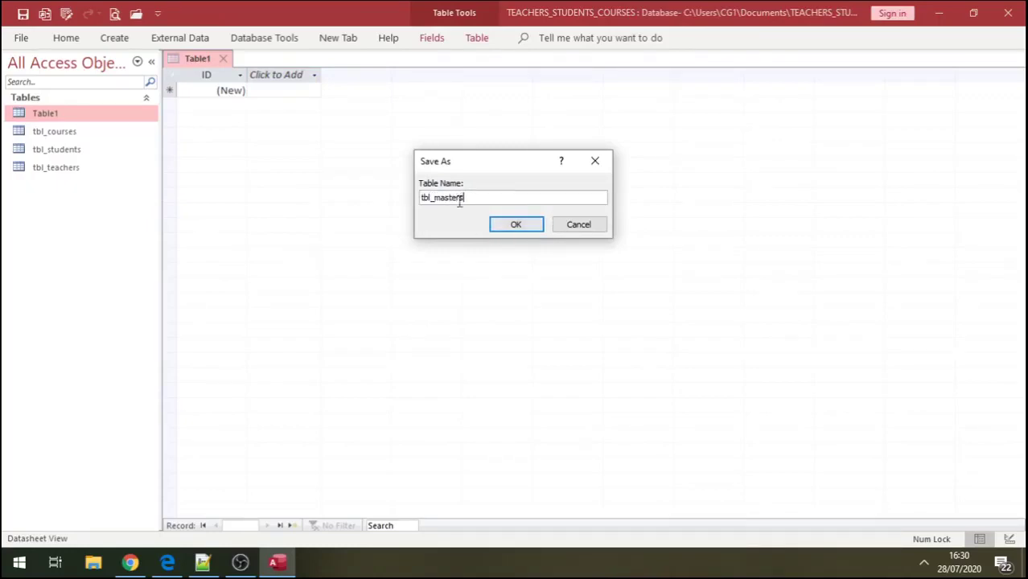
# Save the new table as tbl_masters and rename its ID field to students_id.
pyautogui.click(516, 226)
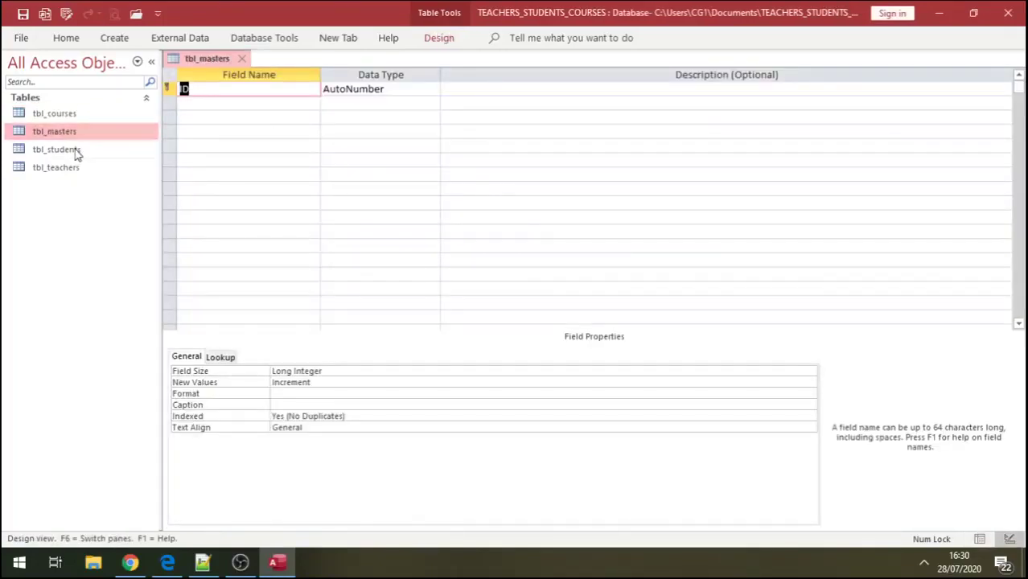
pyautogui.press('Delete')
pyautogui.write('students_id')
# Make students_id a Number field, then open tbl_teachers to check its fields.
pyautogui.click(397, 91)
pyautogui.click(433, 90)
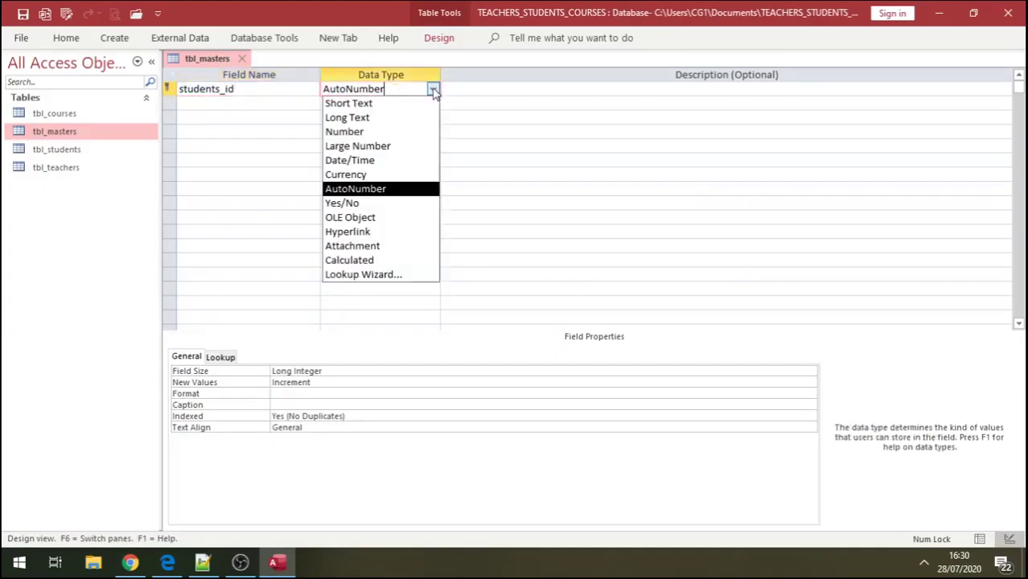
pyautogui.click(369, 134)
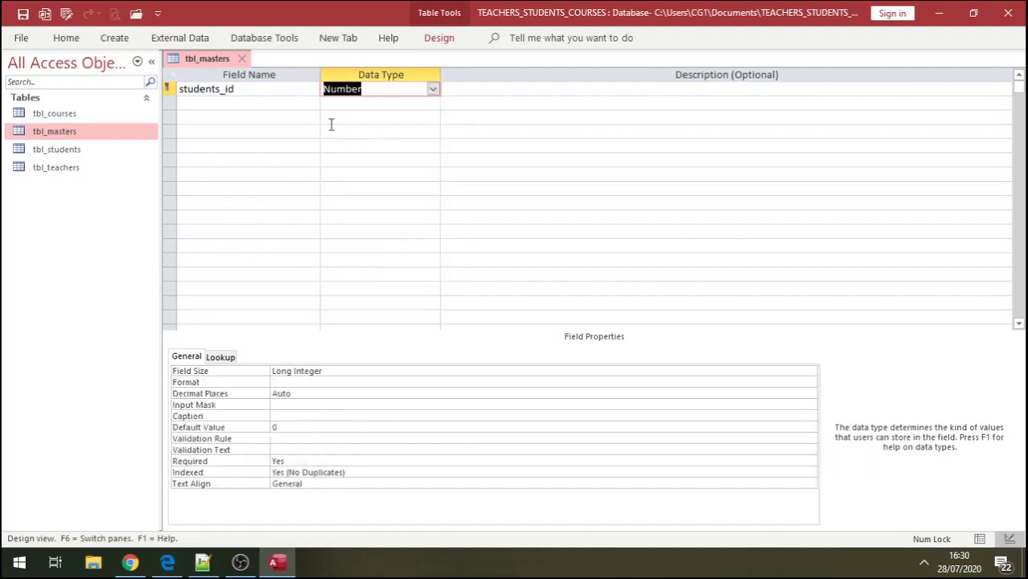
pyautogui.click(190, 102)
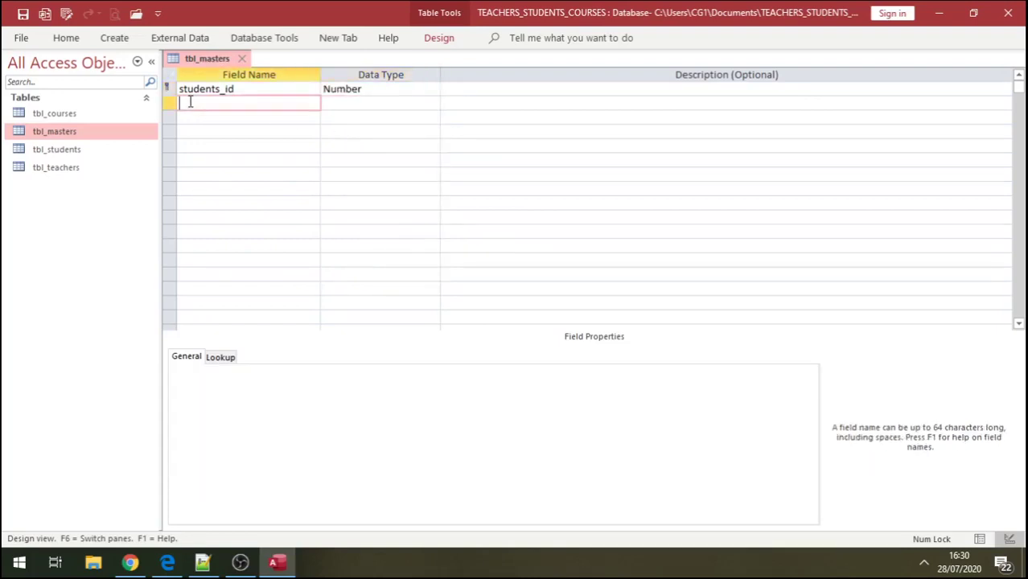
pyautogui.doubleClick(94, 167)
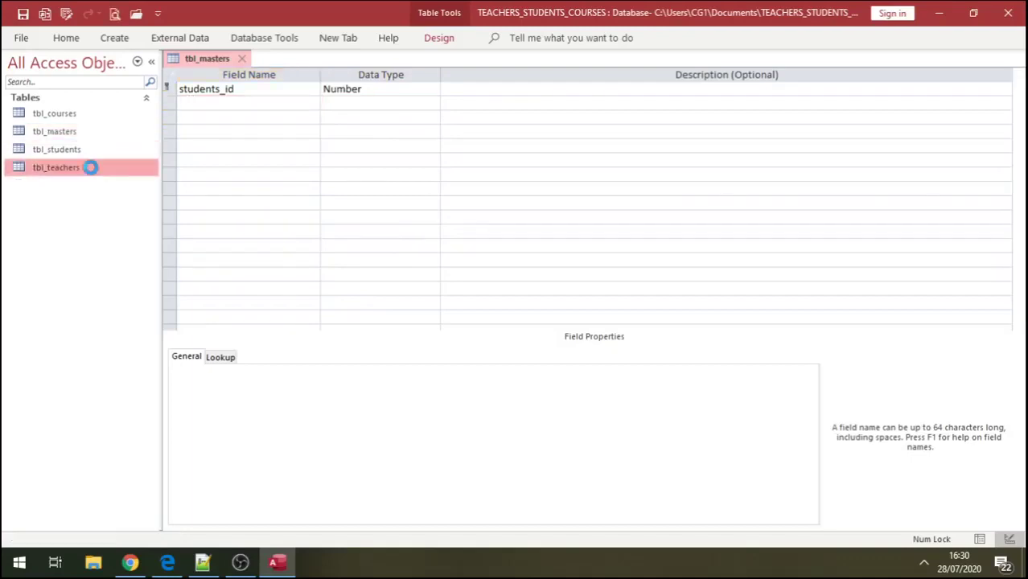
# Add a teachers_id field of type Number to tbl_masters.
pyautogui.click(223, 63)
pyautogui.write('te')
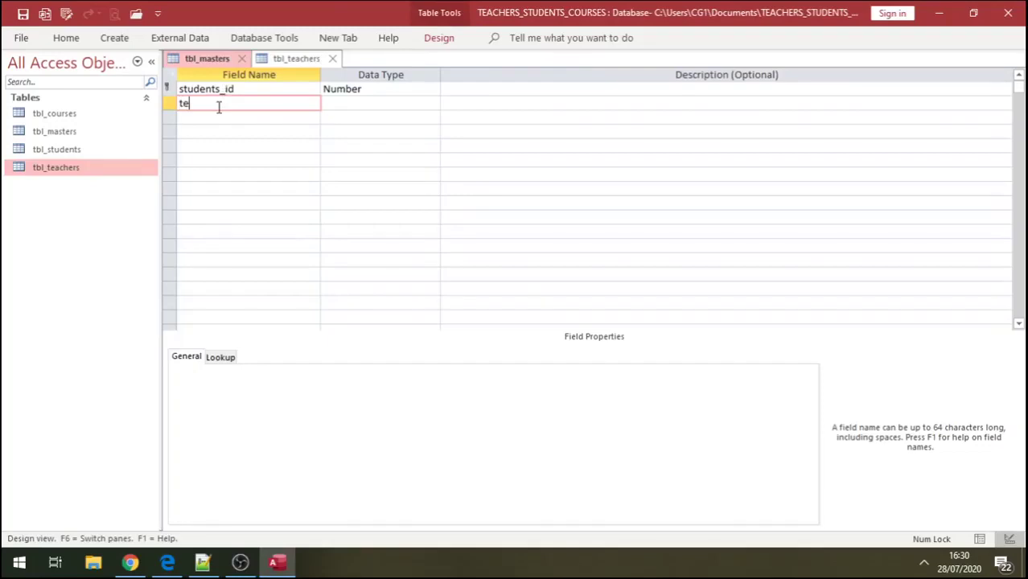
pyautogui.write('achers_id')
pyautogui.click(344, 103)
pyautogui.click(433, 105)
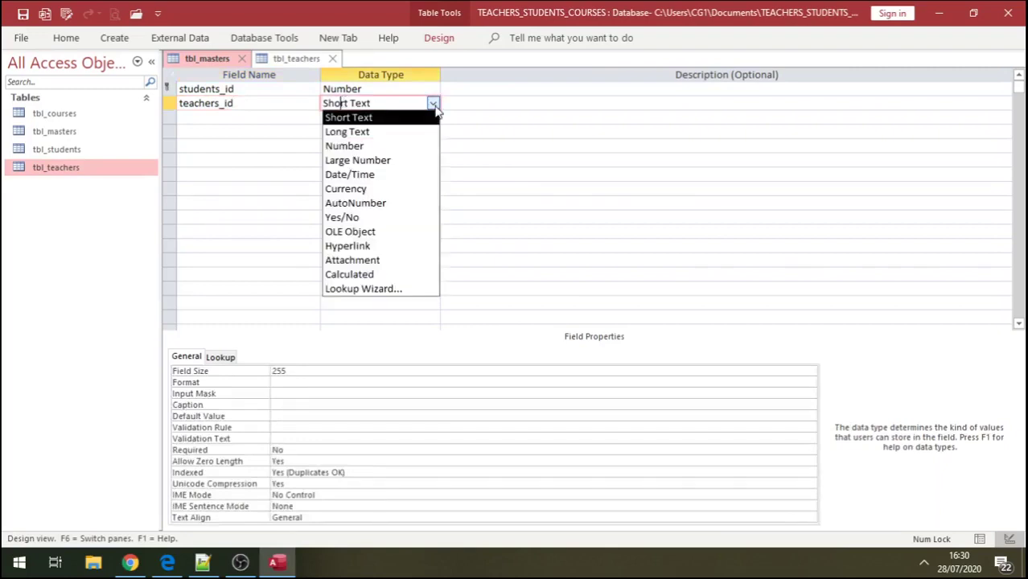
pyautogui.click(399, 148)
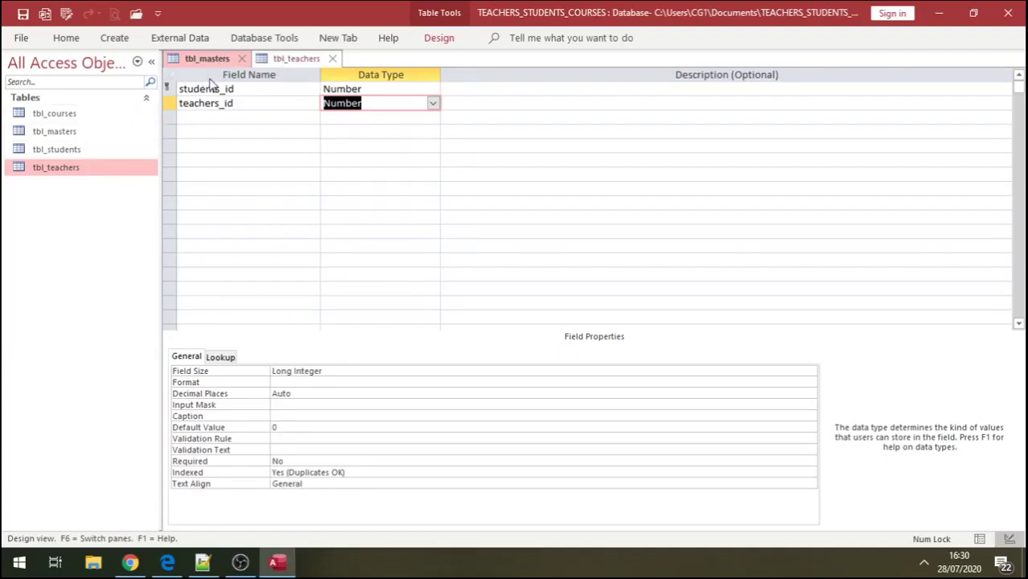
# Add a courses_id Number field, then open tbl_courses to check its fields.
pyautogui.click(192, 118)
pyautogui.write('co')
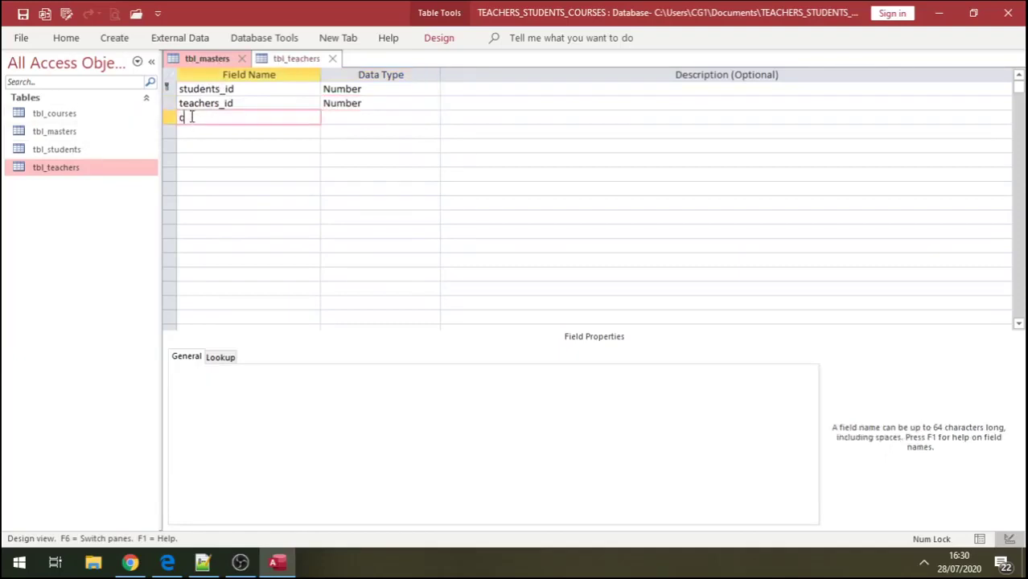
pyautogui.write('urses_id')
pyautogui.click(326, 118)
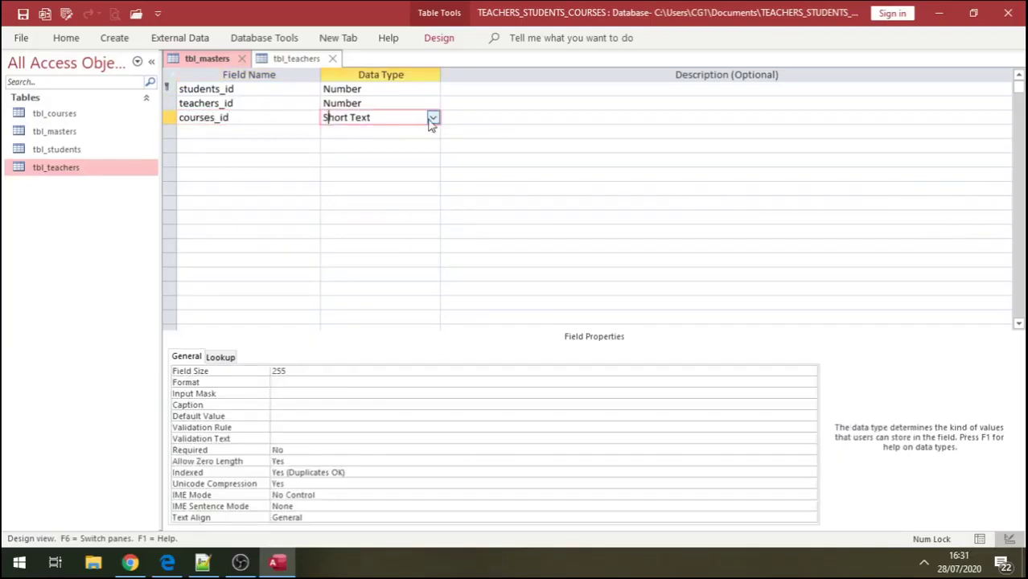
pyautogui.click(432, 118)
pyautogui.click(400, 164)
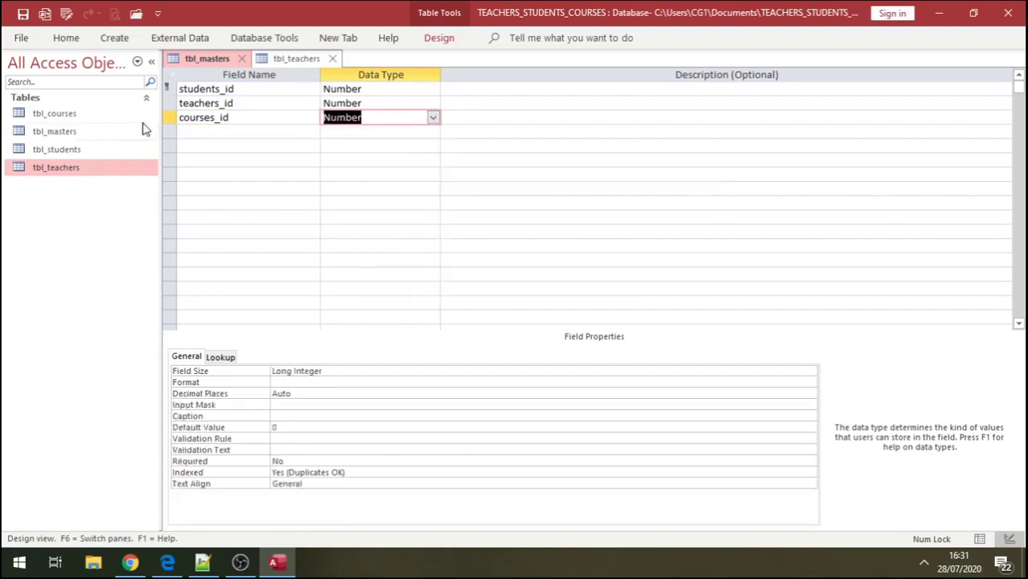
pyautogui.doubleClick(79, 116)
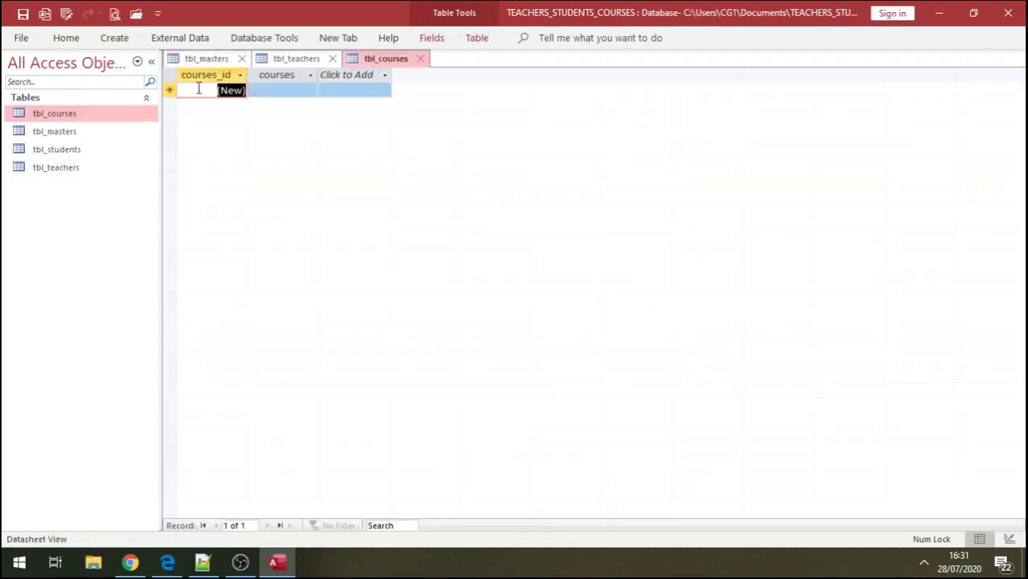
# Make students_id, teachers_id and courses_id one combined primary key, then close tbl_courses, tbl_teachers and tbl_masters.
pyautogui.click(207, 58)
pyautogui.click(724, 117)
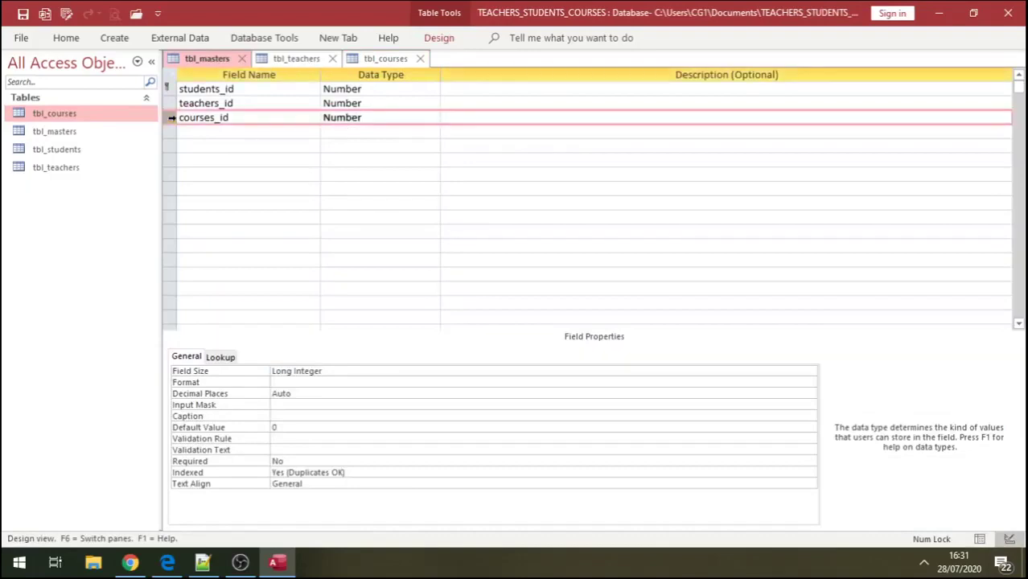
pyautogui.moveTo(171, 118); pyautogui.dragTo(168, 86)
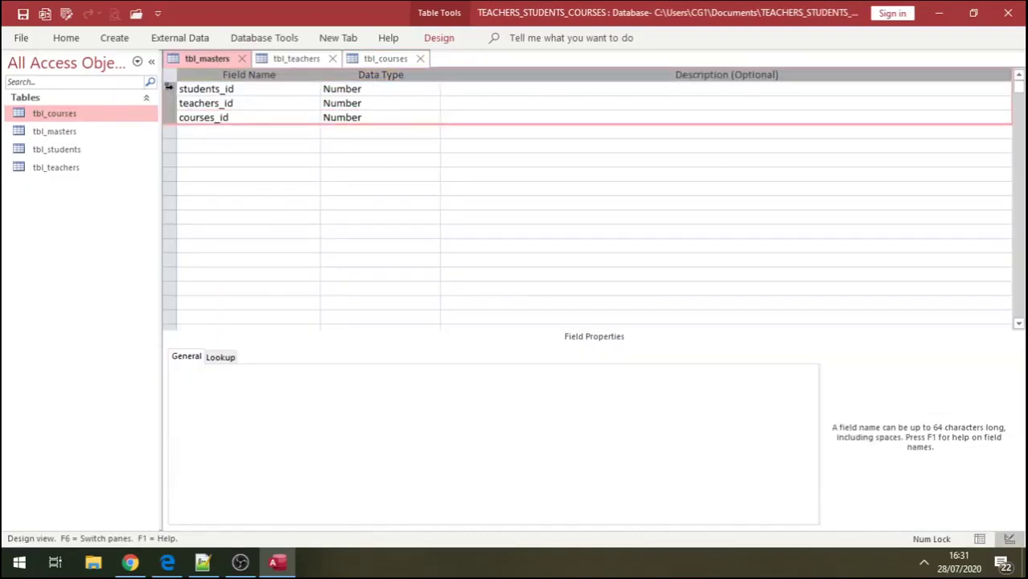
pyautogui.rightClick(169, 89)
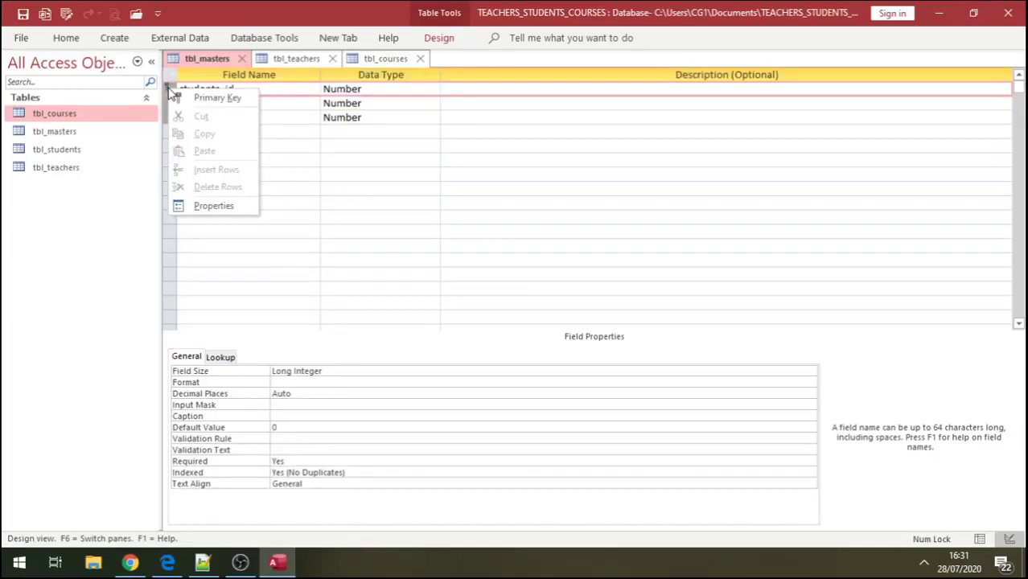
pyautogui.click(239, 133)
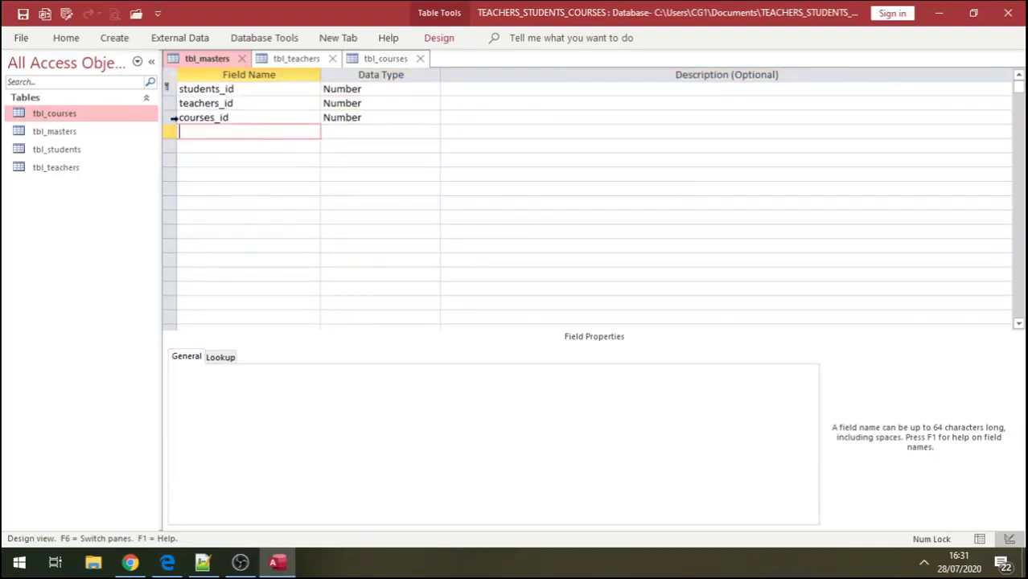
pyautogui.moveTo(172, 117); pyautogui.dragTo(170, 89)
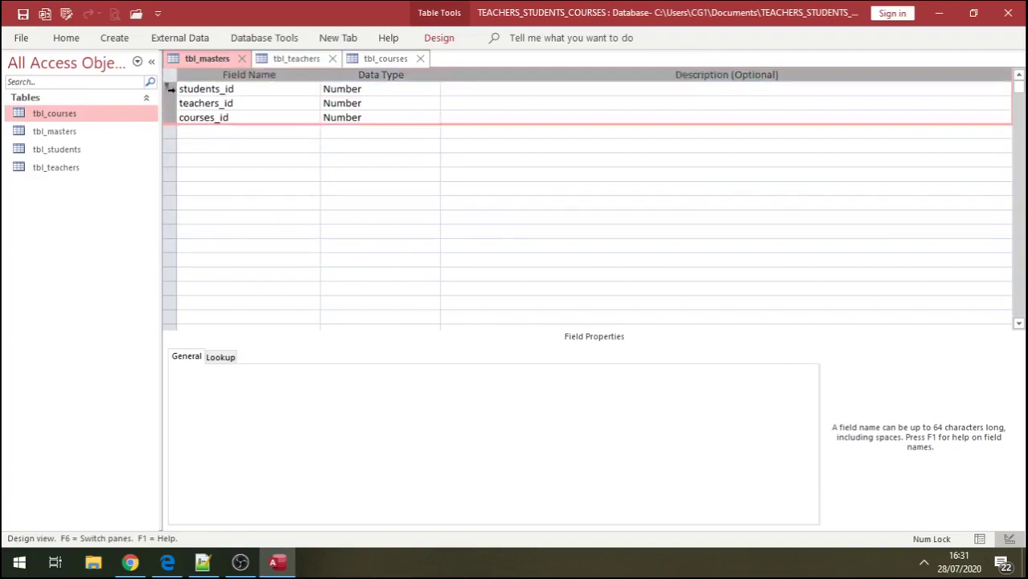
pyautogui.rightClick(170, 90)
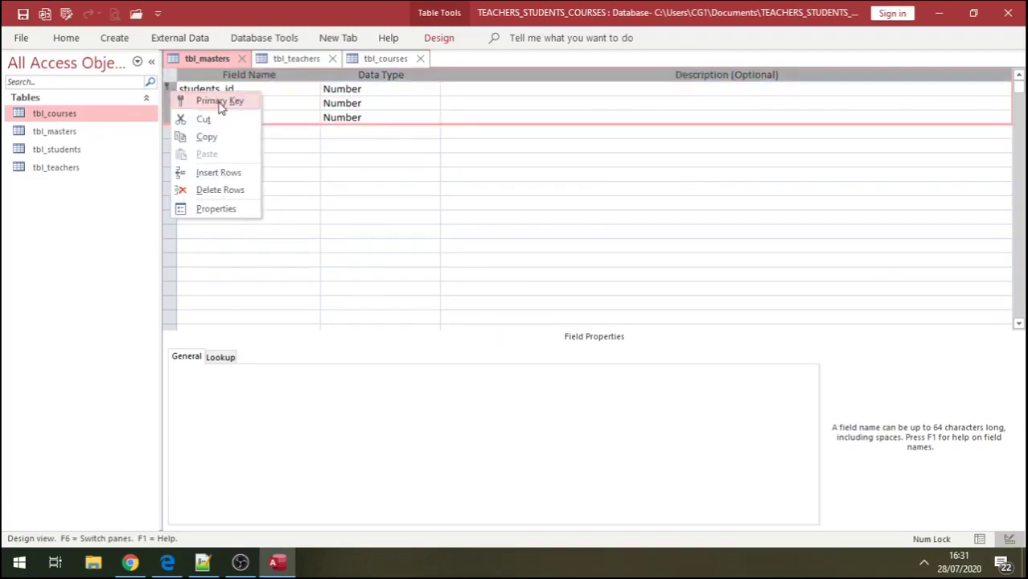
pyautogui.click(220, 102)
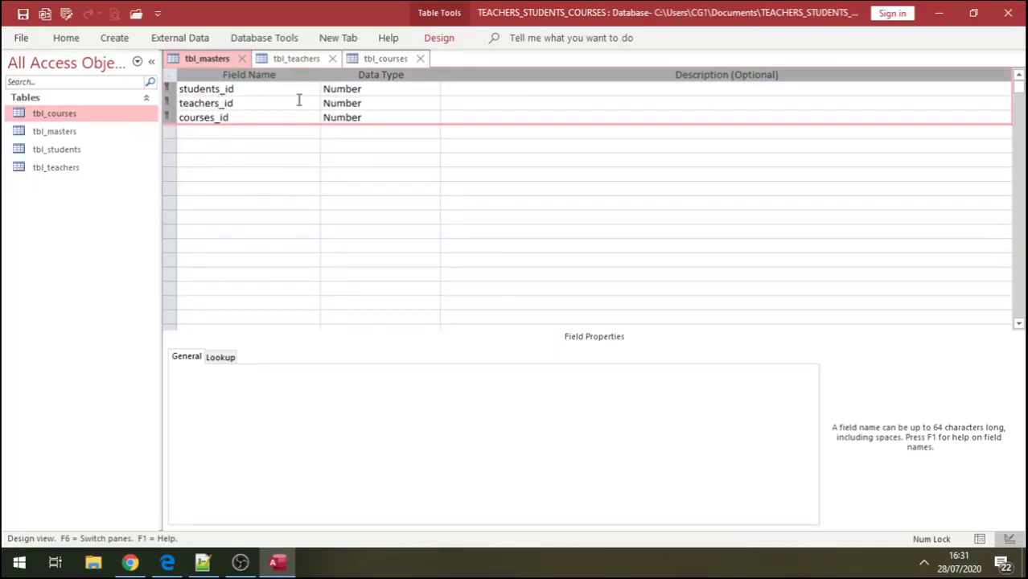
pyautogui.click(419, 59)
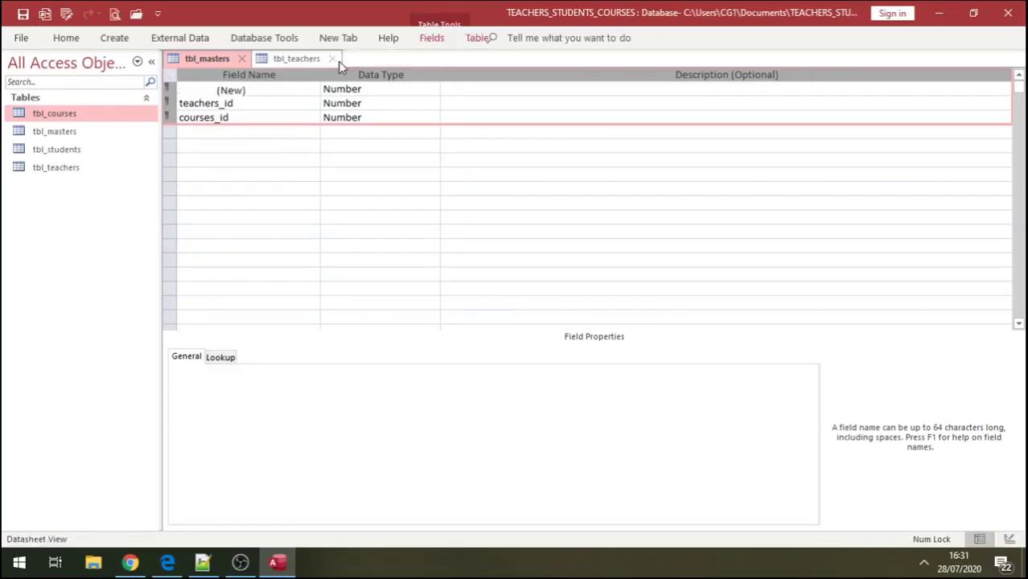
pyautogui.click(338, 61)
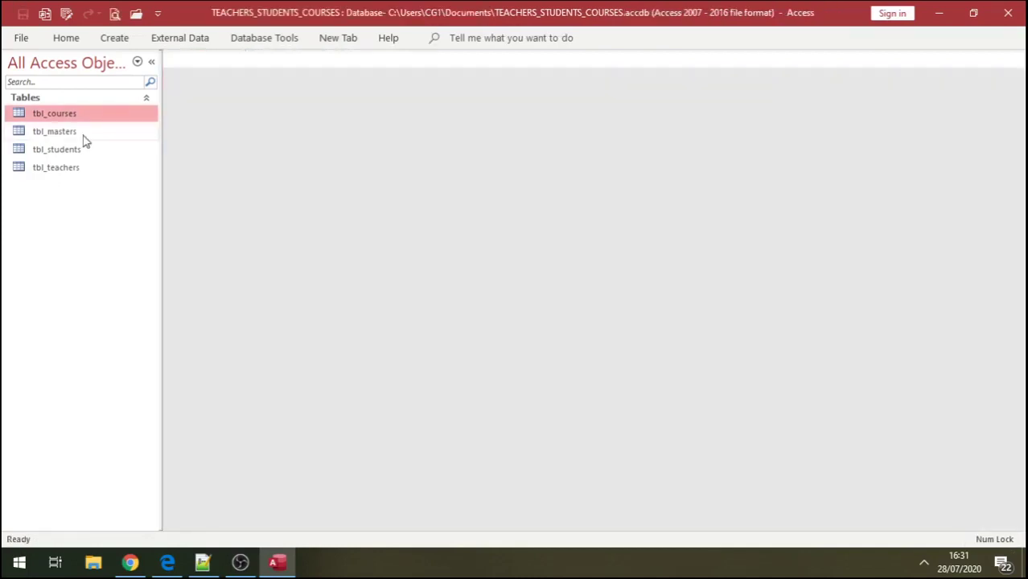
# Open tbl_students and enter the first student's first and last name in capitals.
pyautogui.click(68, 152)
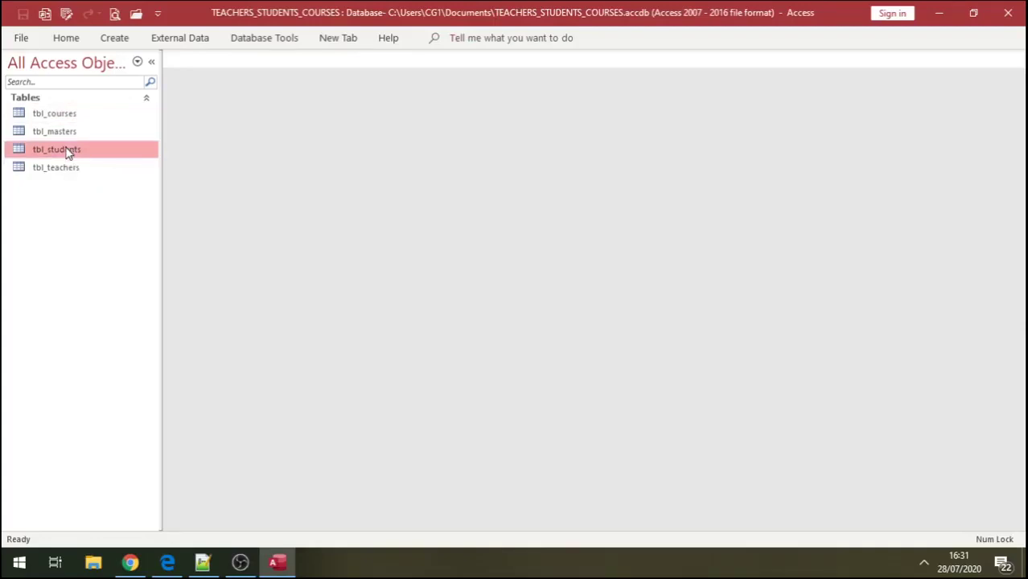
pyautogui.doubleClick(68, 152)
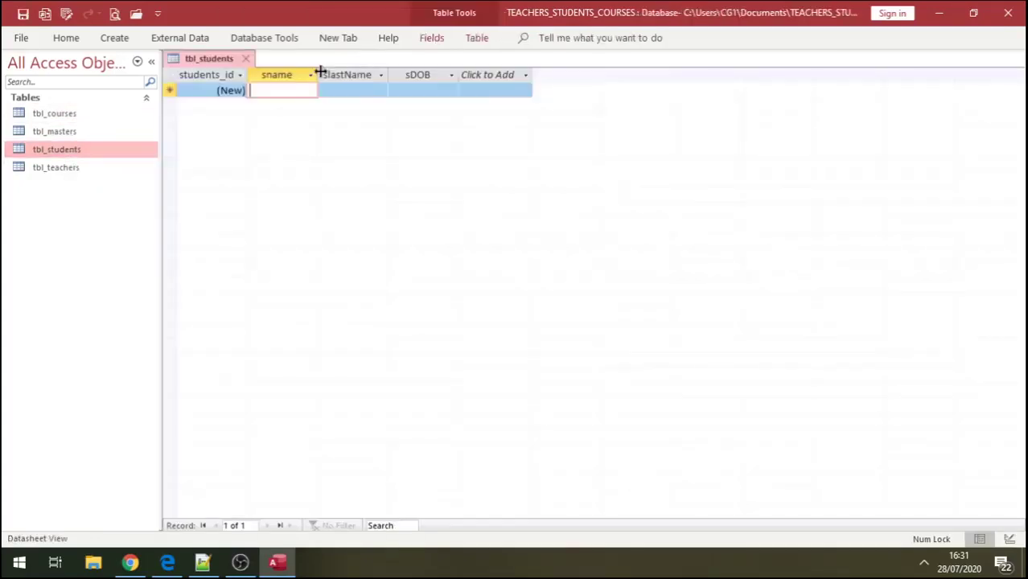
pyautogui.moveTo(319, 72); pyautogui.dragTo(332, 73)
pyautogui.press('capslock')
pyautogui.write('KUKU')
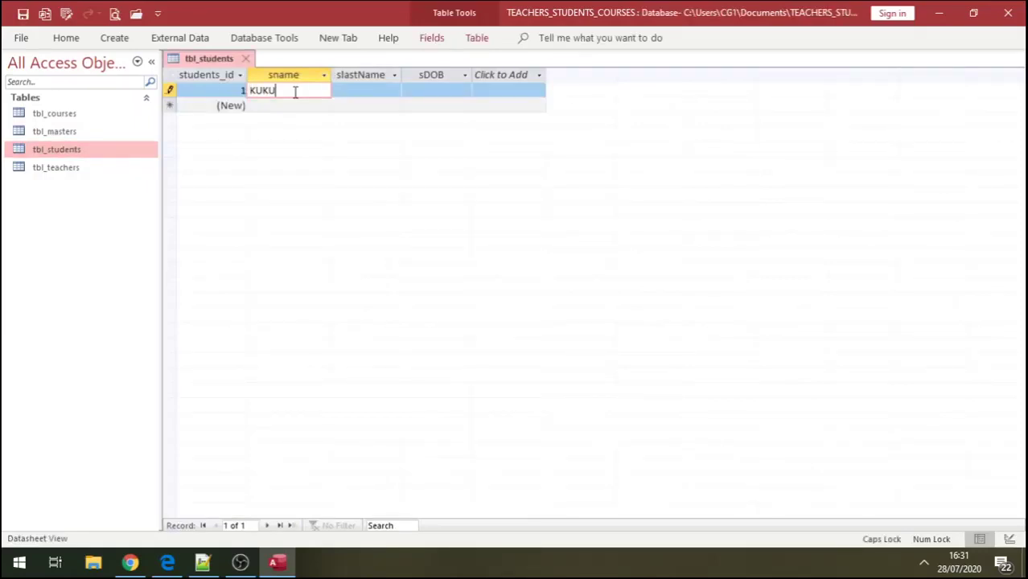
pyautogui.click(362, 91)
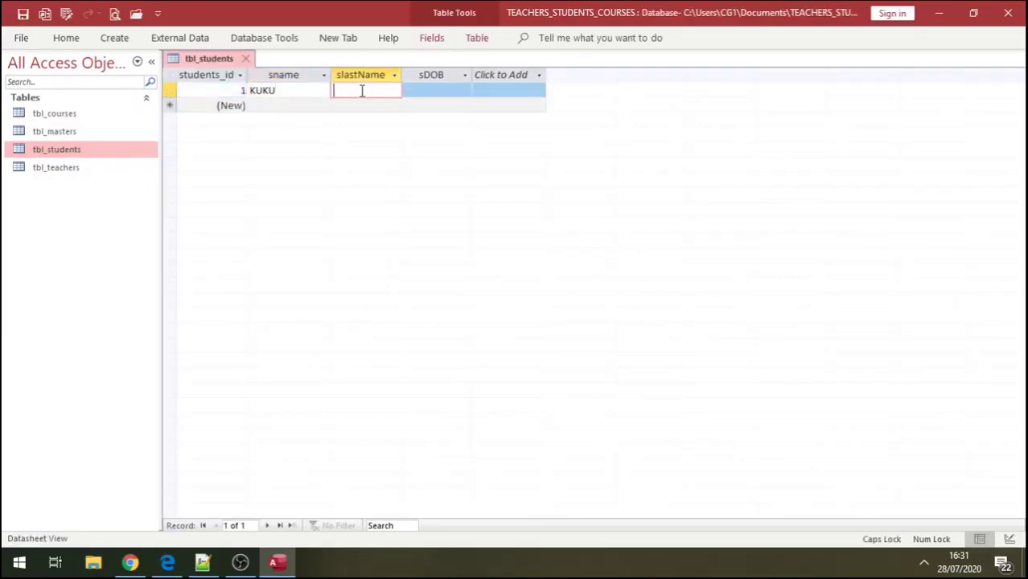
pyautogui.write('DUME')
pyautogui.click(271, 105)
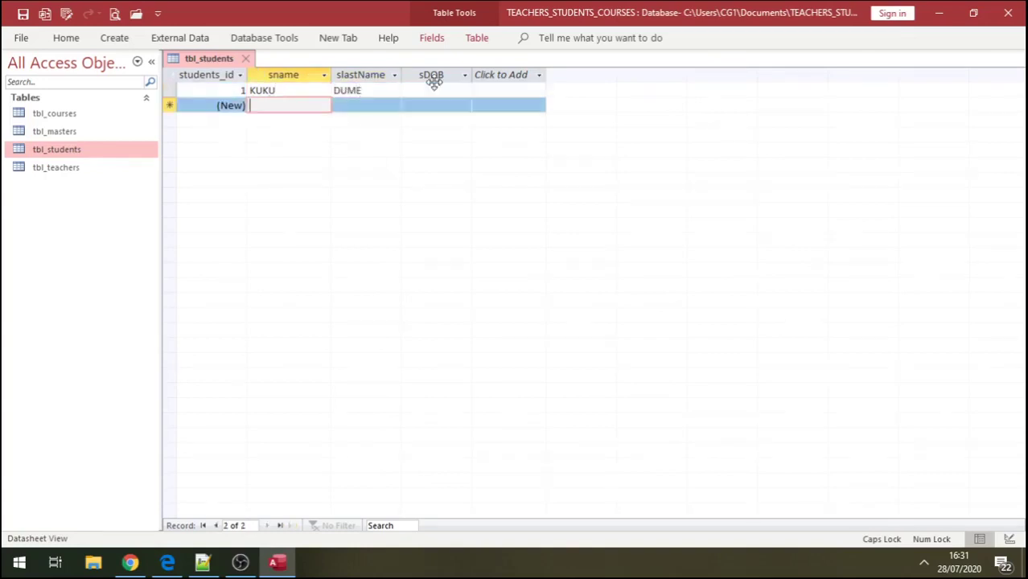
# Set the first student's sDOB to 01/07/1995 and start a new record.
pyautogui.click(459, 90)
pyautogui.click(479, 90)
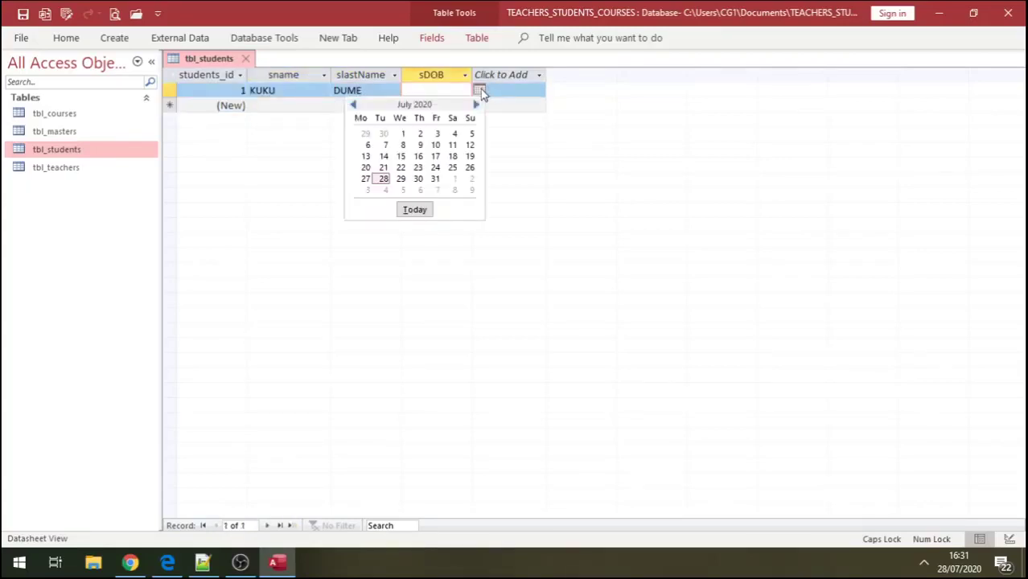
pyautogui.click(403, 133)
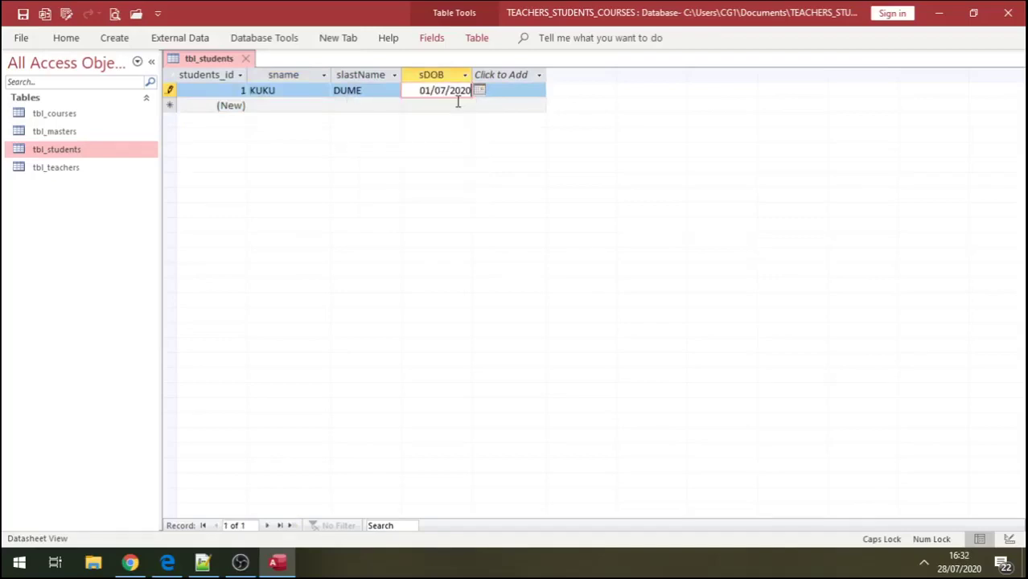
pyautogui.press('BackSpace')
pyautogui.press('BackSpace')
pyautogui.press('BackSpace')
pyautogui.press('BackSpace')
pyautogui.write('199')
pyautogui.press('BackSpace')
pyautogui.write('55')
pyautogui.click(277, 107)
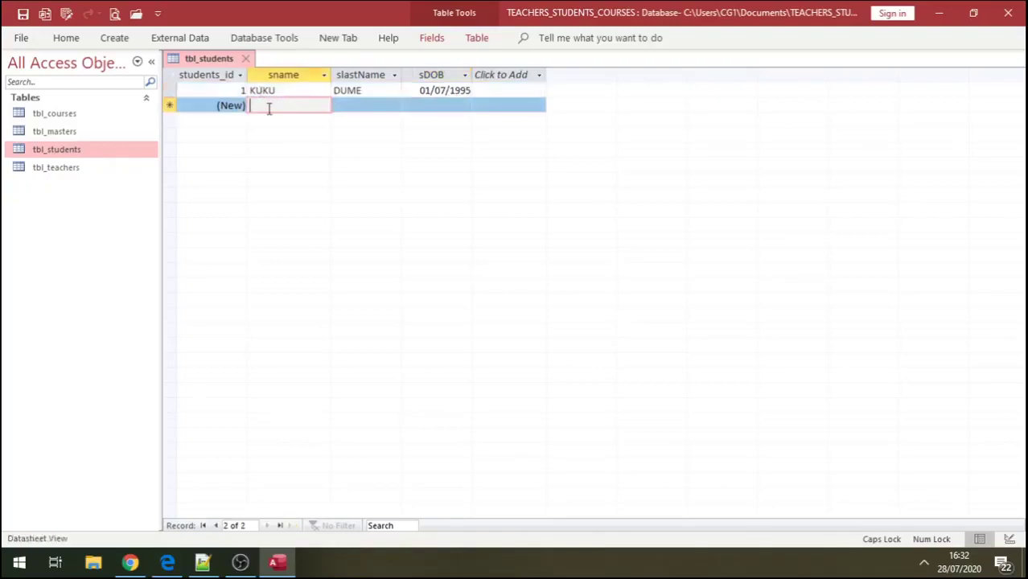
# Enter the first and last names for student records 2 and 3.
pyautogui.write('MBUZI')
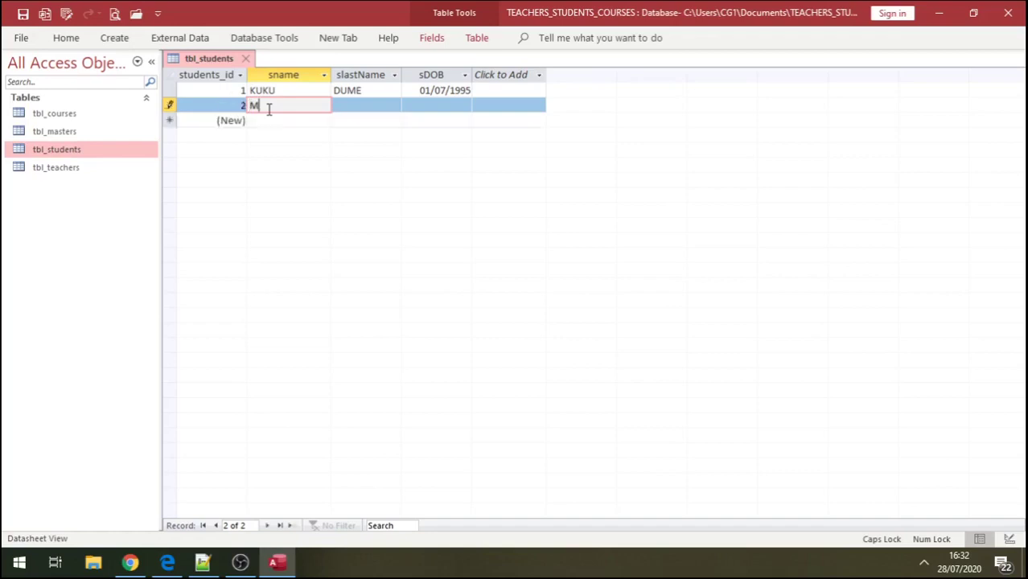
pyautogui.click(355, 105)
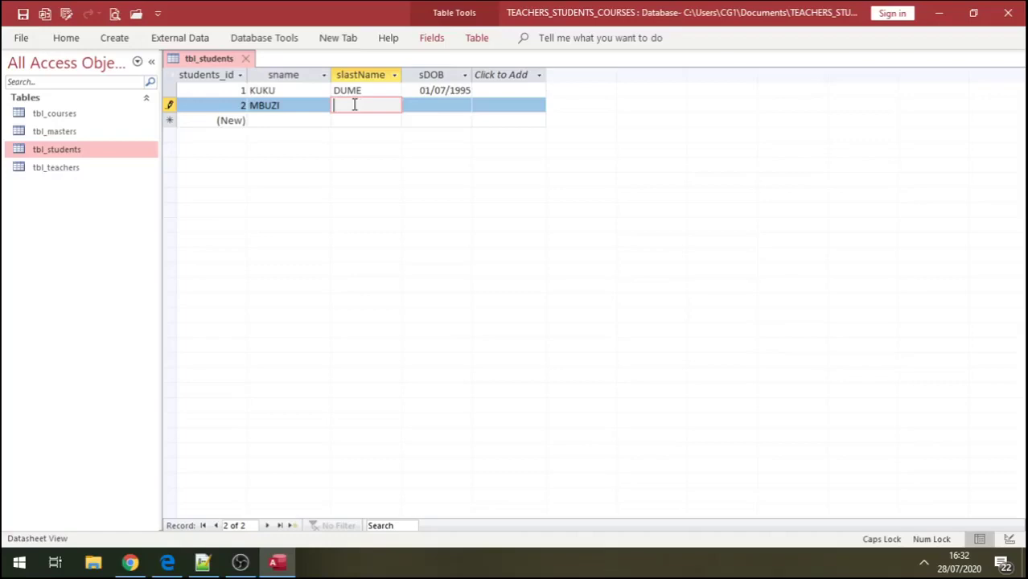
pyautogui.write('SANGARA')
pyautogui.click(260, 119)
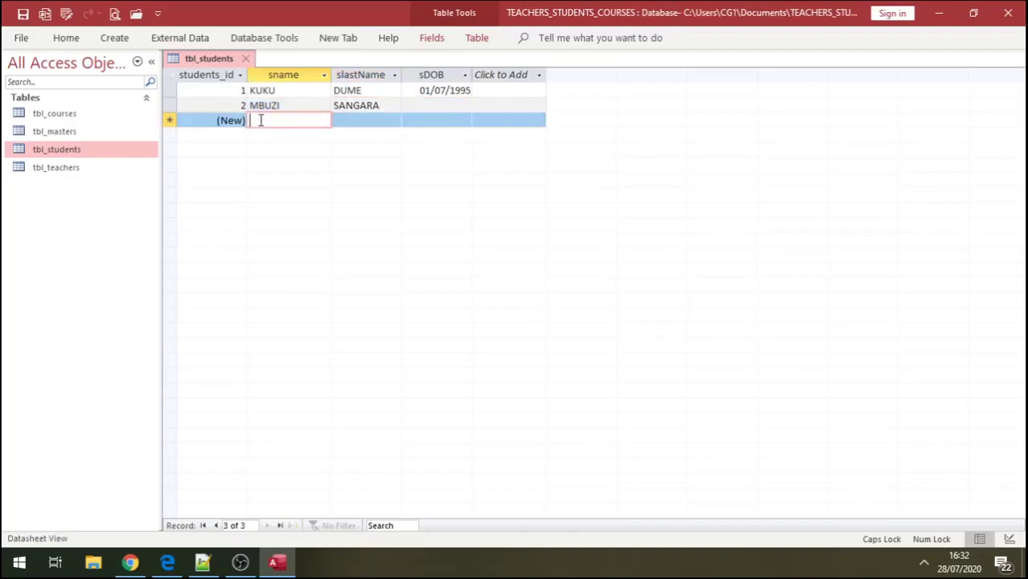
pyautogui.write('KILIMA')
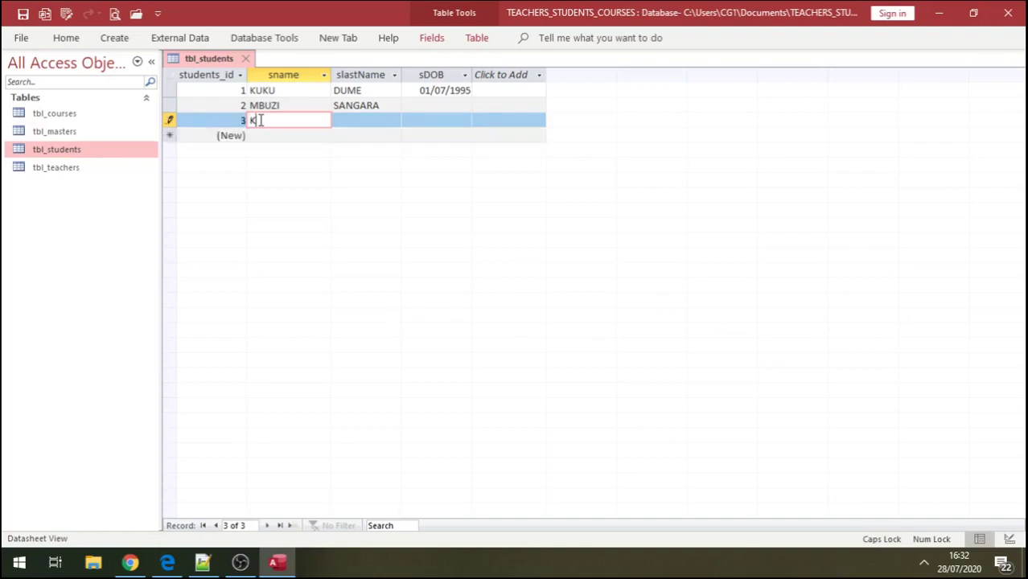
pyautogui.click(350, 119)
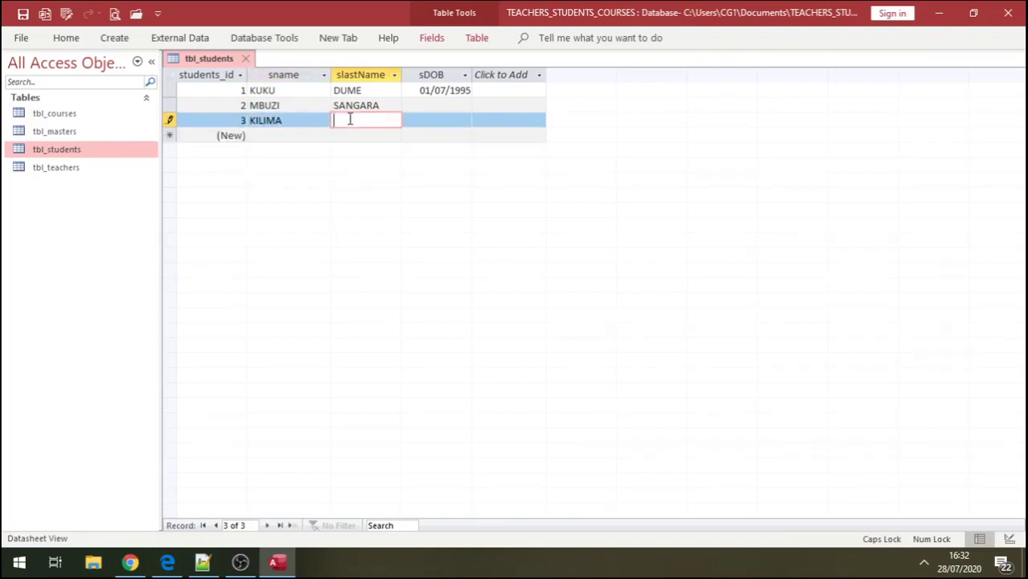
pyautogui.write('LIMA')
# Set the second student's birth date to 08/07/2000.
pyautogui.click(426, 104)
pyautogui.click(478, 106)
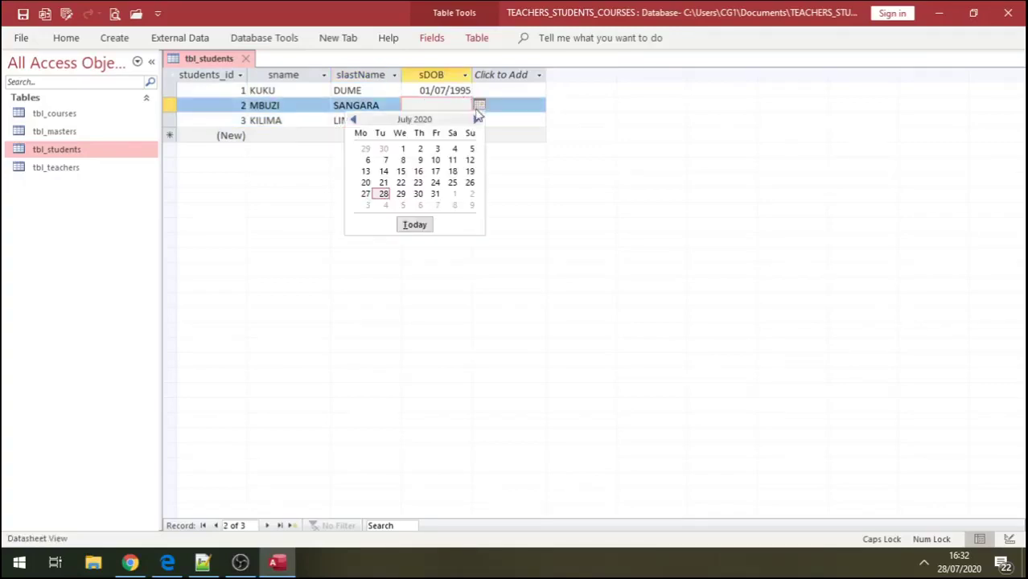
pyautogui.click(403, 159)
pyautogui.press('BackSpace')
pyautogui.press('BackSpace')
pyautogui.press('BackSpace')
pyautogui.press('BackSpace')
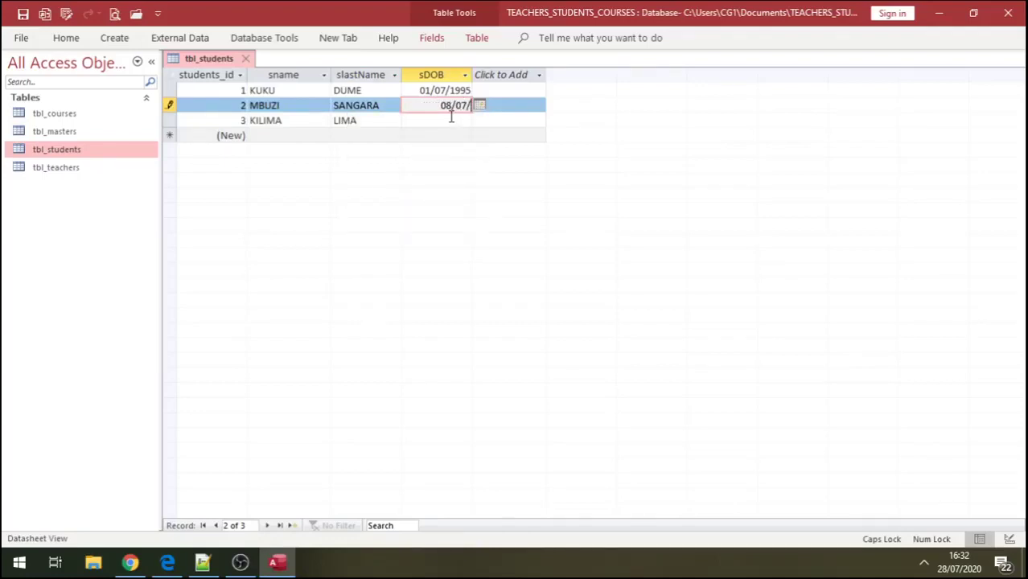
pyautogui.write('2000')
pyautogui.click(422, 120)
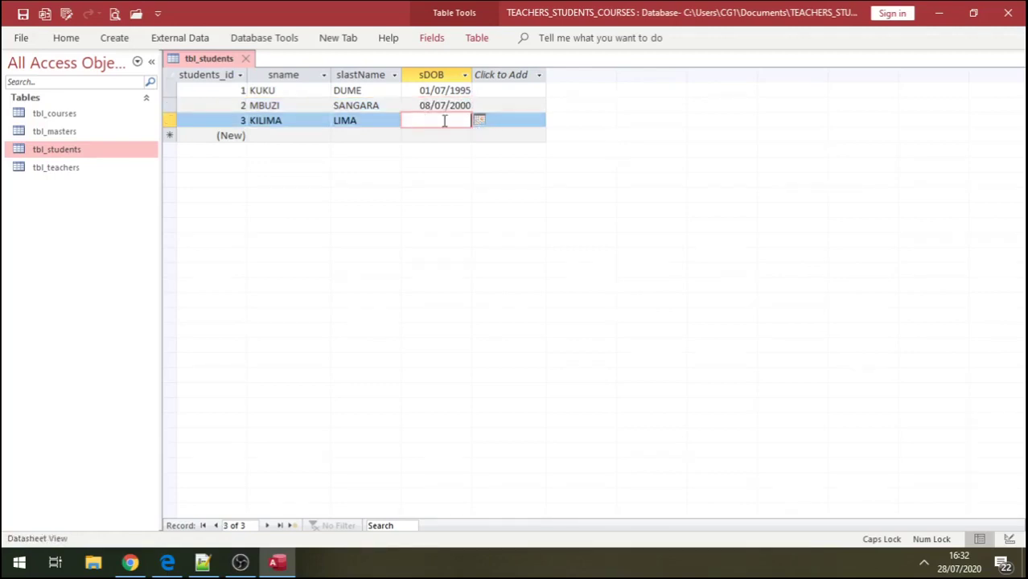
pyautogui.click(479, 120)
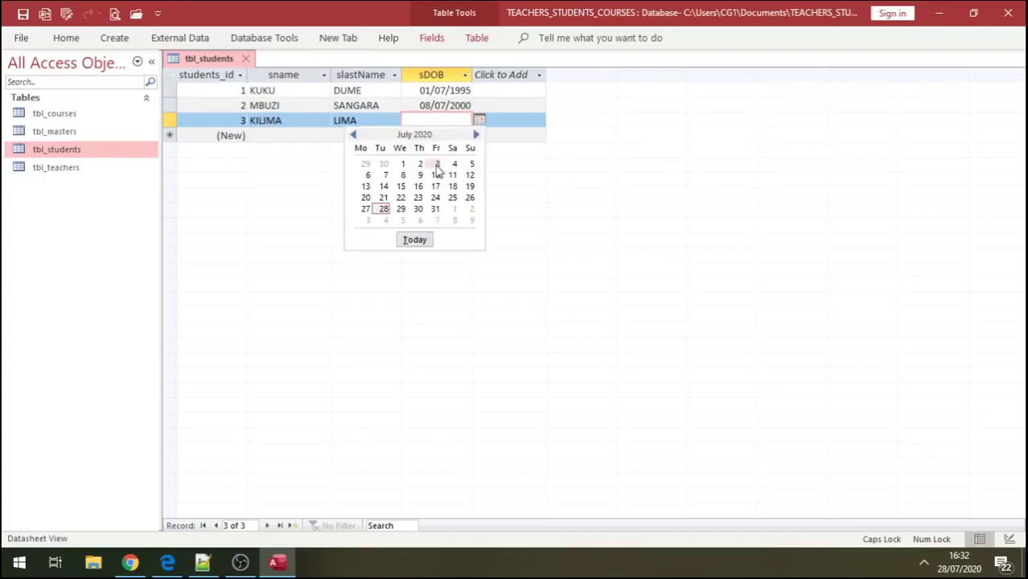
pyautogui.click(440, 169)
pyautogui.press('BackSpace')
pyautogui.press('BackSpace')
pyautogui.press('BackSpace')
pyautogui.press('BackSpace')
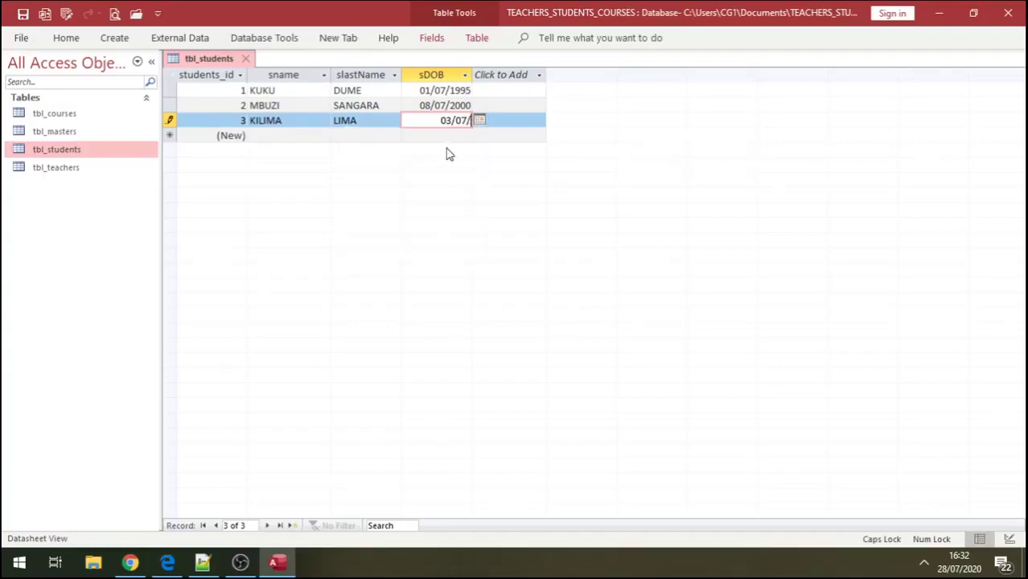
pyautogui.write('1999')
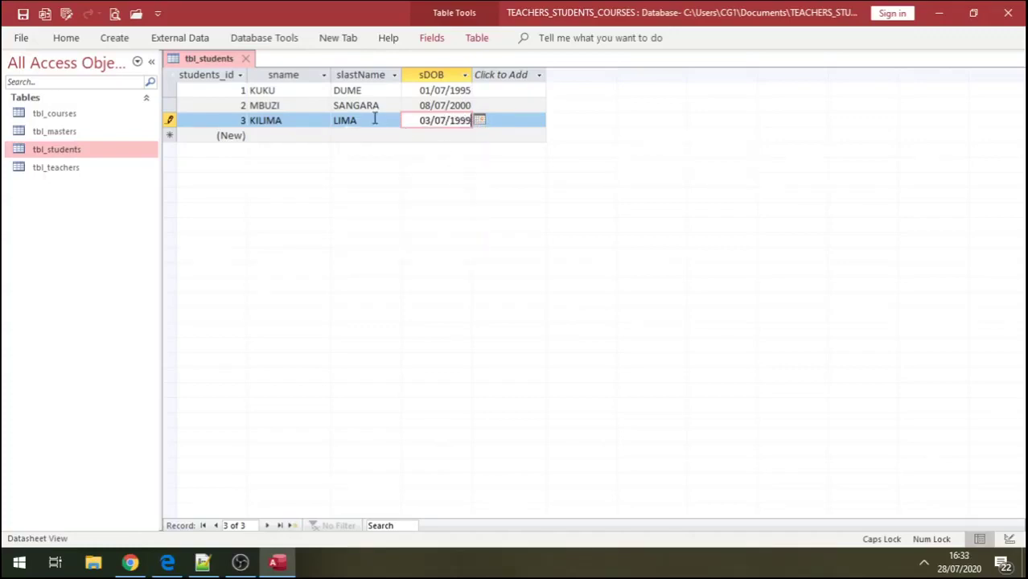
pyautogui.click(374, 119)
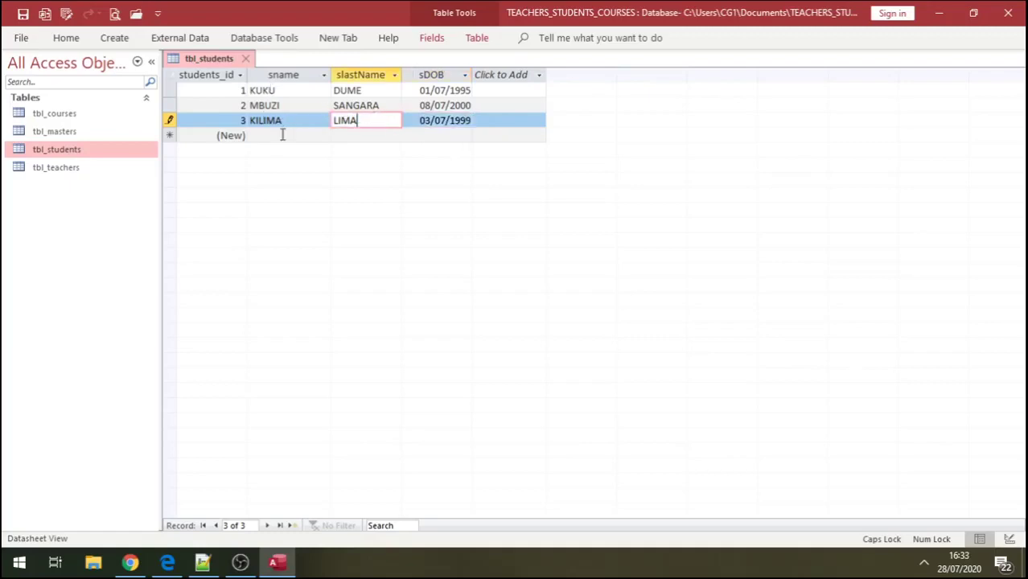
pyautogui.doubleClick(71, 115)
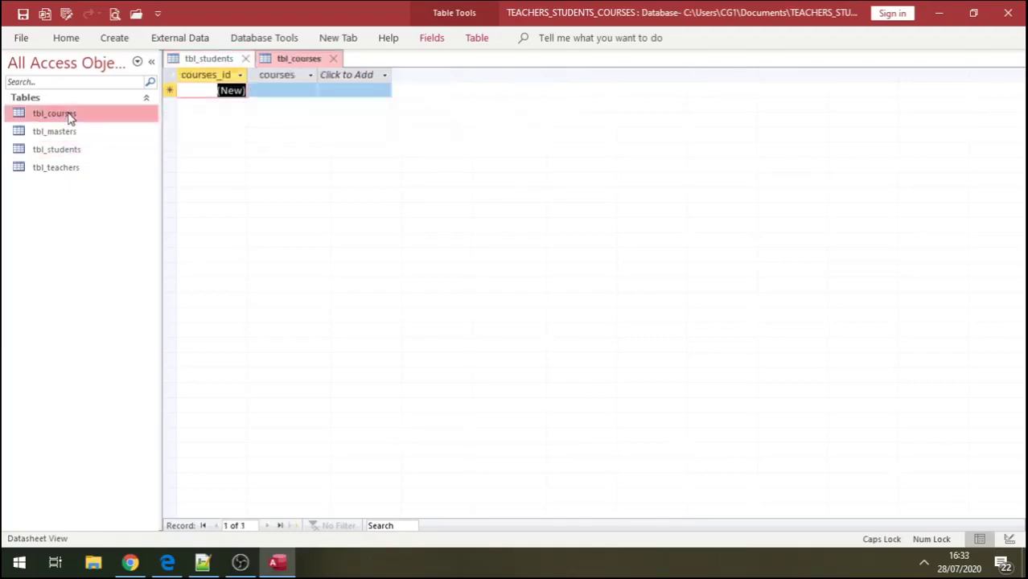
# Enter SWAHILI and MATHS as the first two courses in tbl_courses.
pyautogui.click(273, 89)
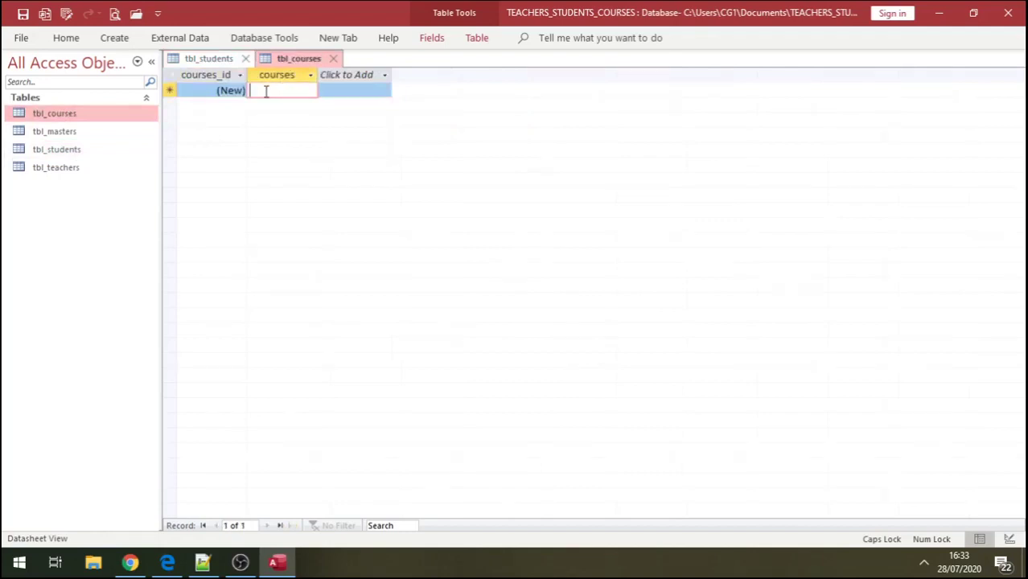
pyautogui.write('SWAH')
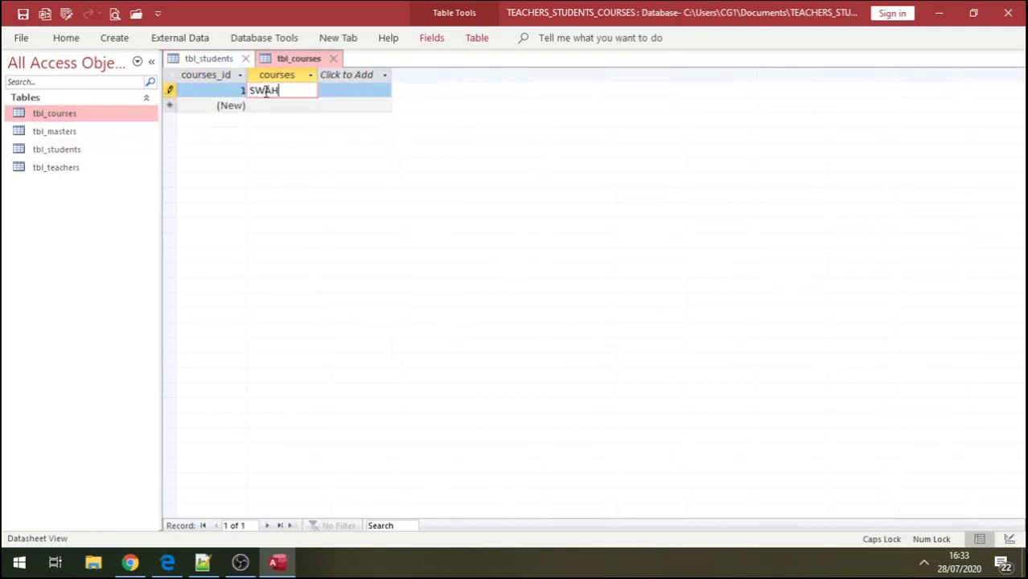
pyautogui.write('ILI')
pyautogui.click(277, 106)
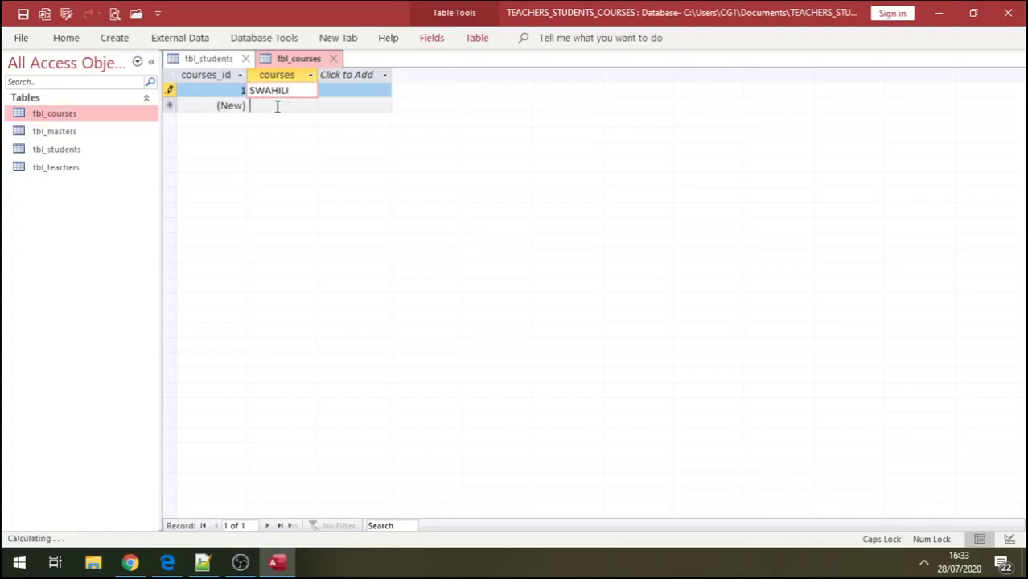
pyautogui.write('MATHS')
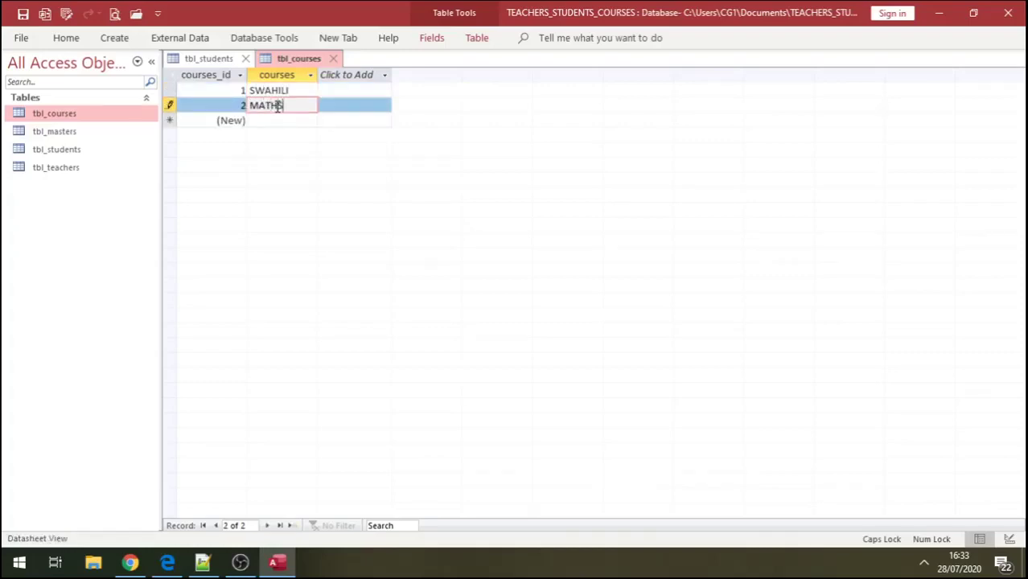
pyautogui.click(277, 121)
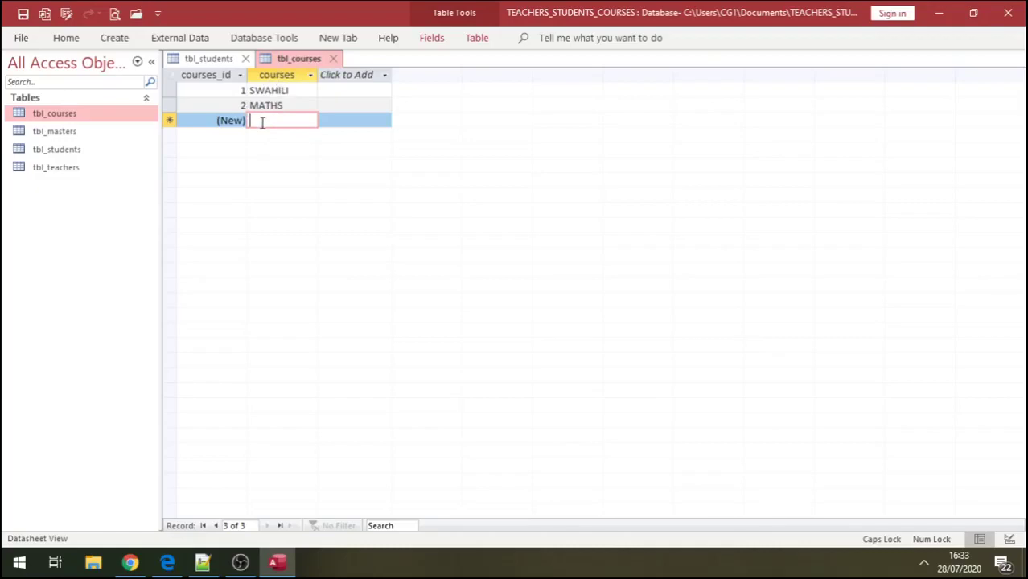
# Add ENGLISH and SPAINISH as the third and fourth courses.
pyautogui.write('ENG')
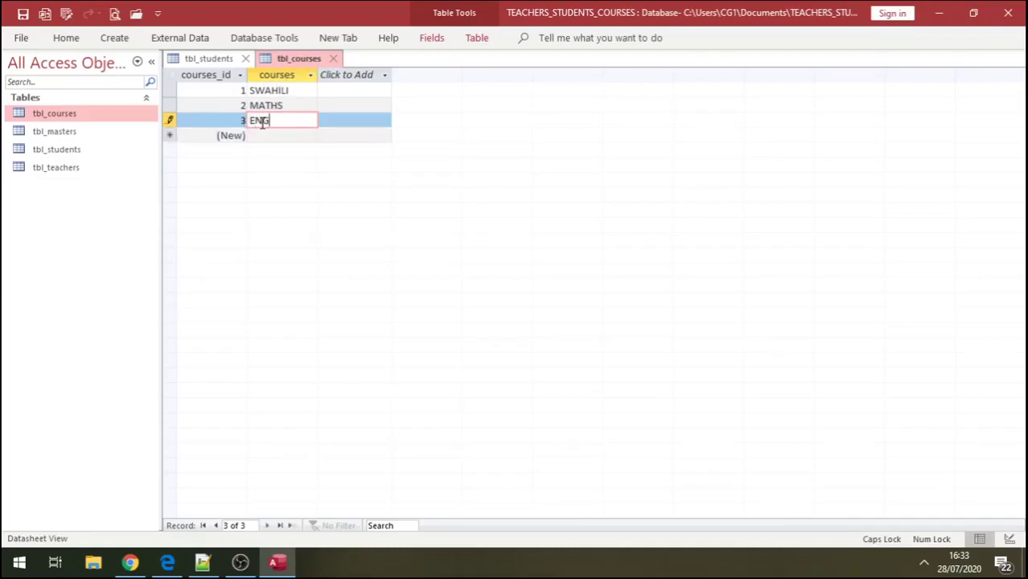
pyautogui.write('LISH')
pyautogui.click(267, 135)
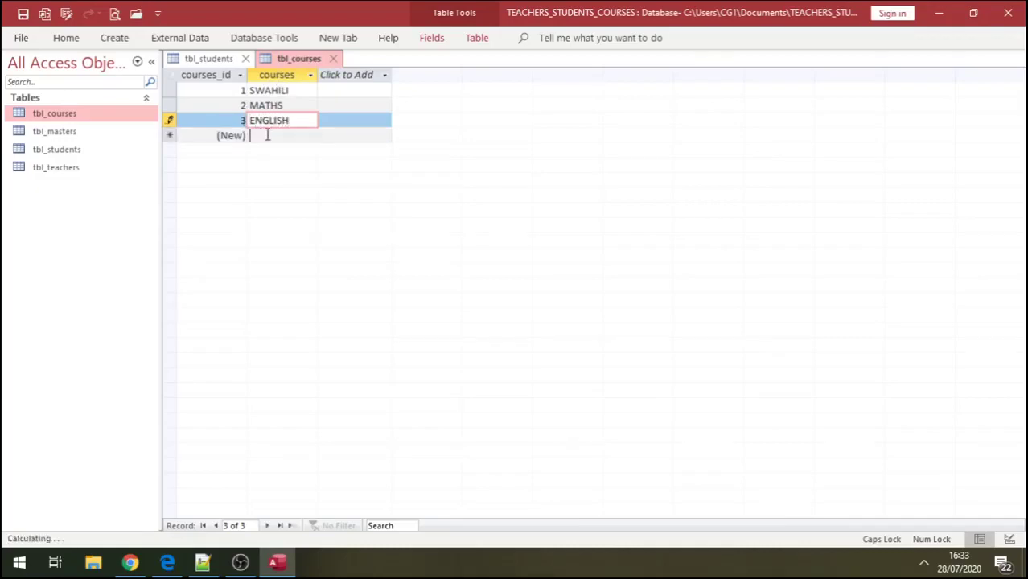
pyautogui.write('K')
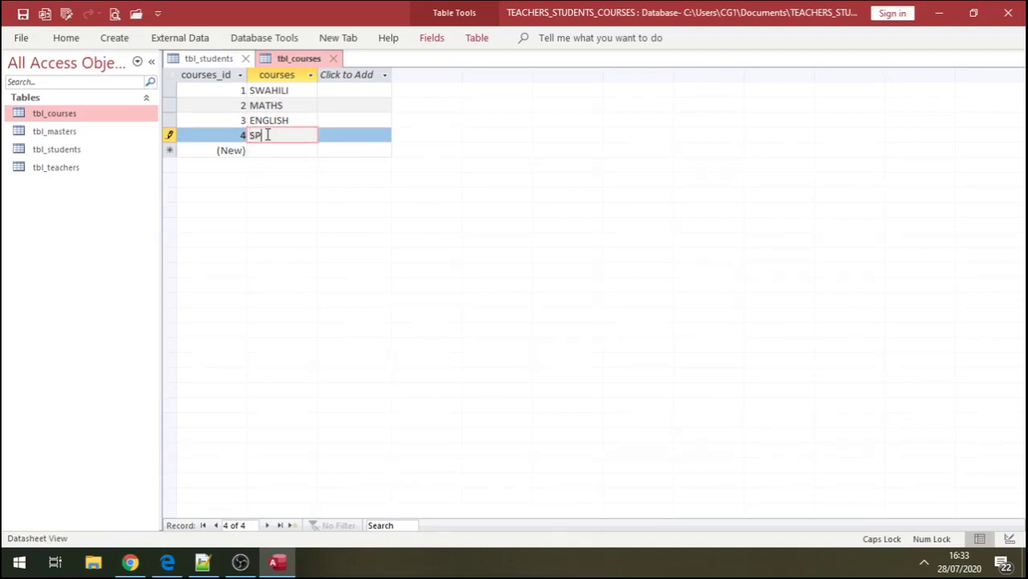
pyautogui.write('SN')
pyautogui.press('BackSpace')
pyautogui.press('BackSpace')
pyautogui.click(271, 149)
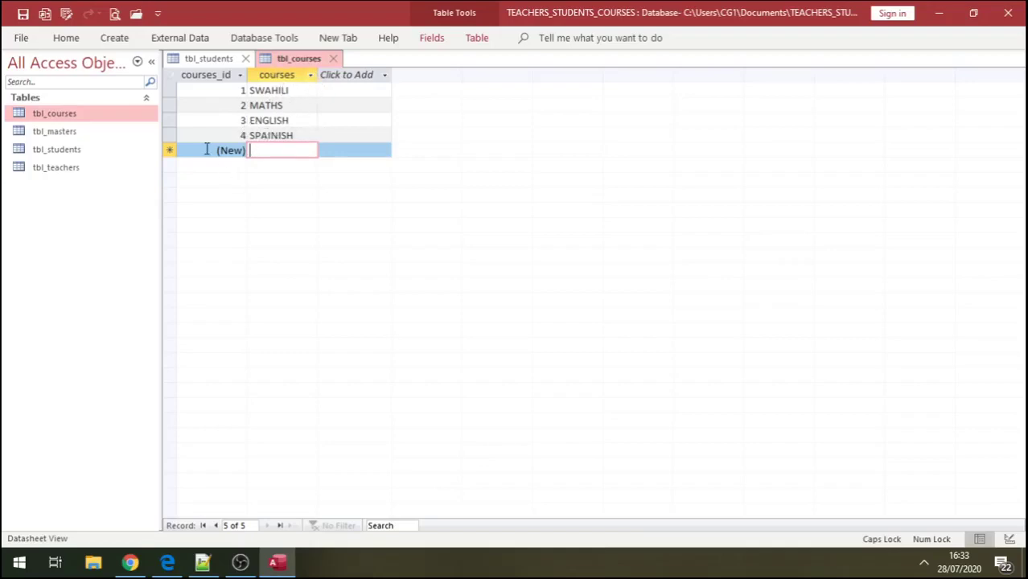
pyautogui.click(63, 173)
# In tbl_teachers, enter the first teacher's first and last name with birth date 05/05/1992, and save.
pyautogui.doubleClick(57, 168)
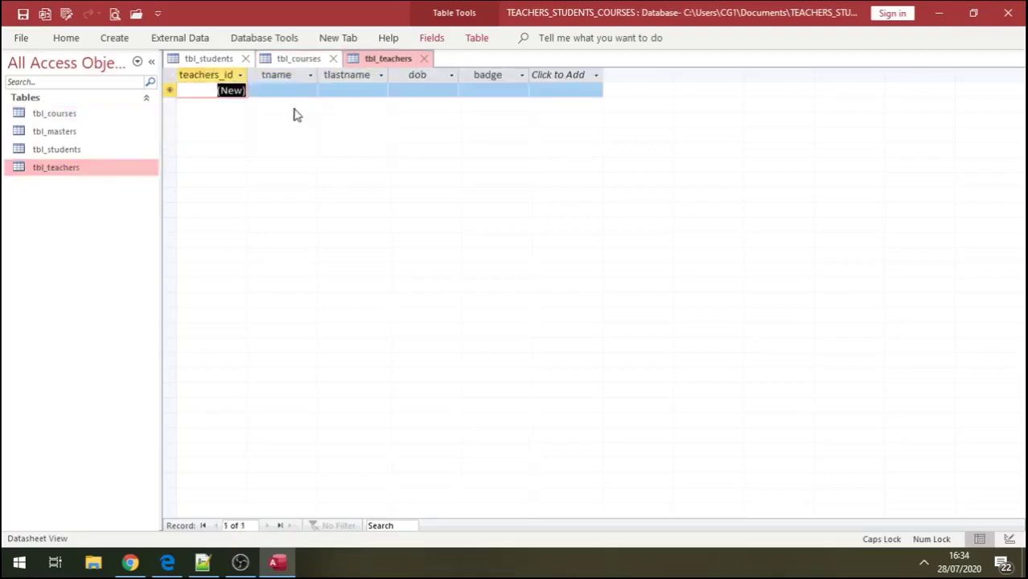
pyautogui.click(277, 87)
pyautogui.write('CH')
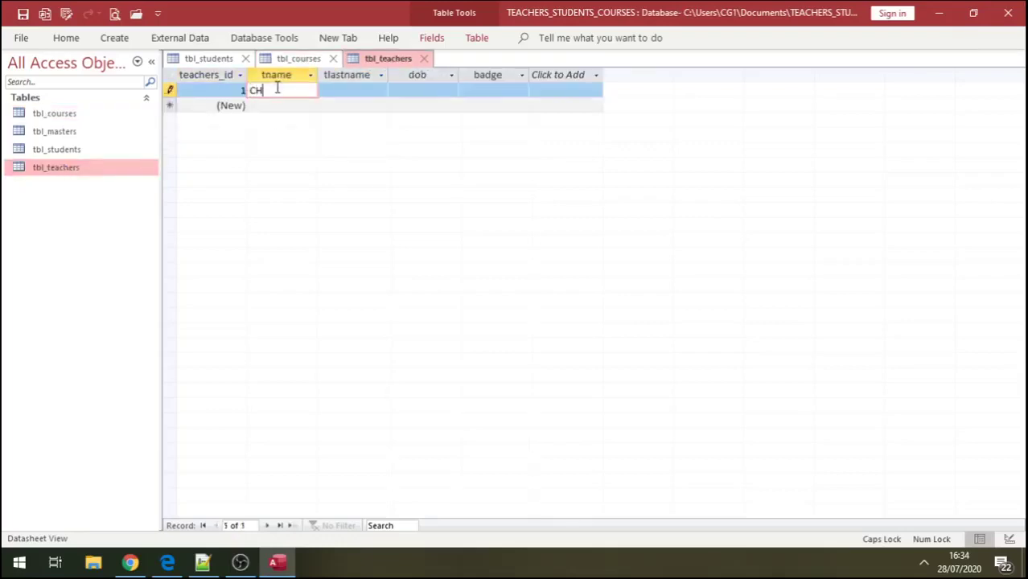
pyautogui.write('UKI')
pyautogui.click(342, 92)
pyautogui.write('MB')
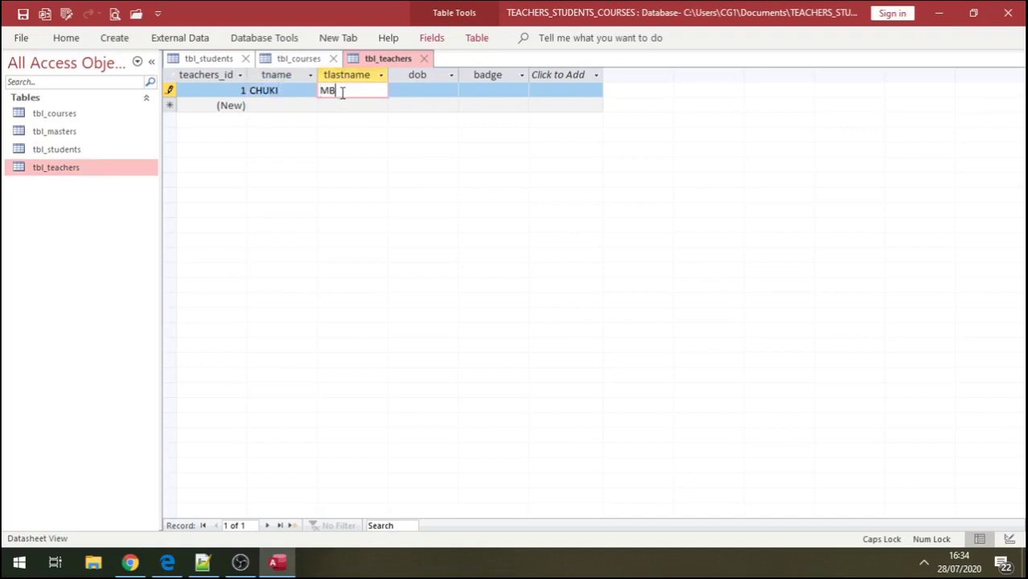
pyautogui.write('OLEA')
pyautogui.click(428, 91)
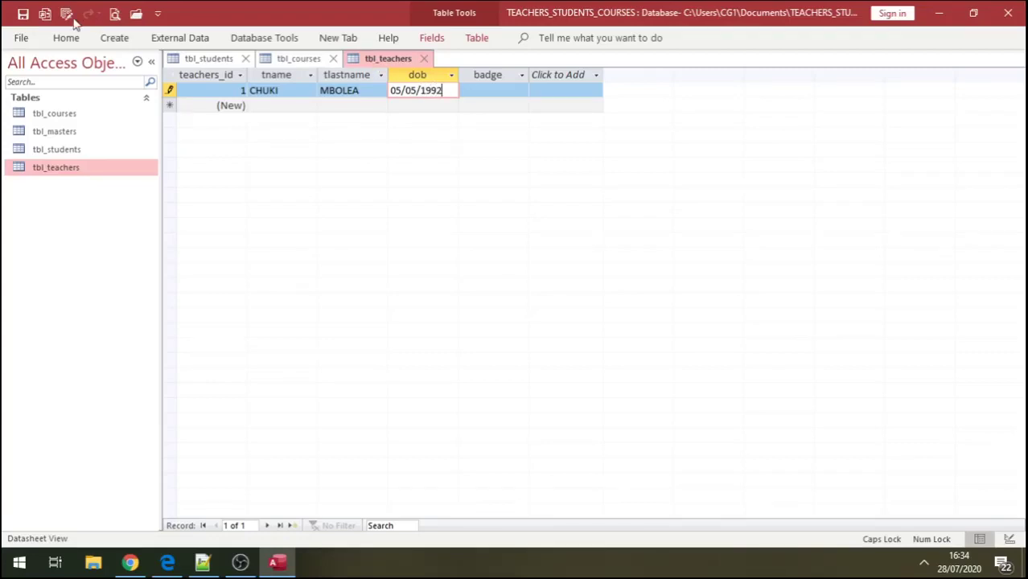
pyautogui.click(23, 15)
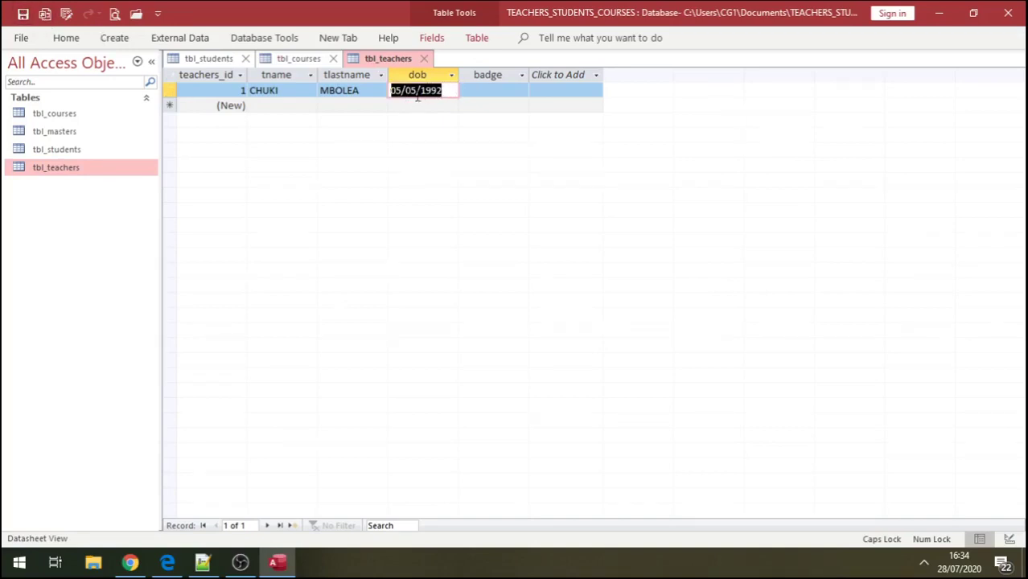
pyautogui.rightClick(53, 171)
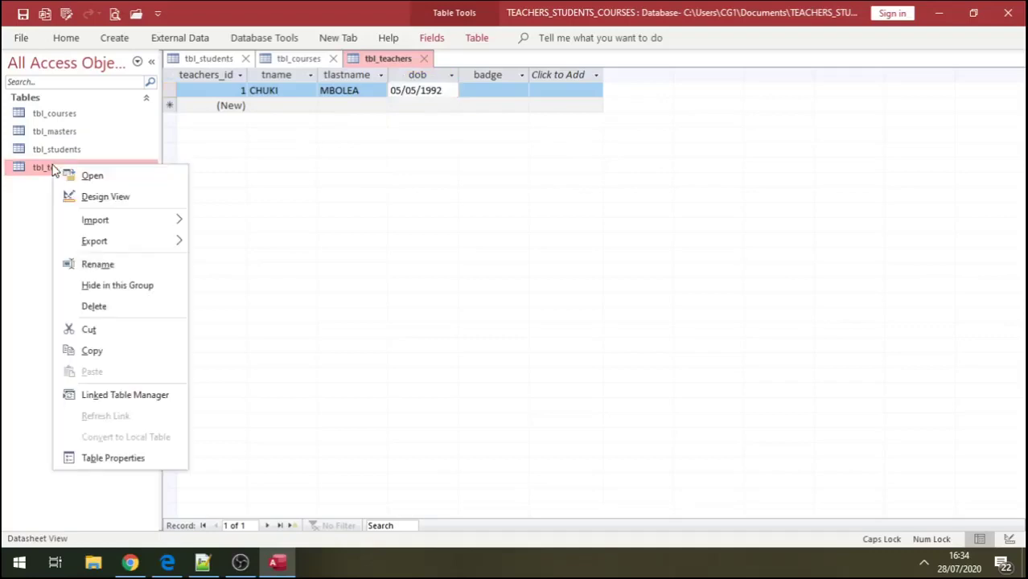
# In tbl_teachers Design View, change dob from Short Text to Date/Time, then return to the records.
pyautogui.click(90, 196)
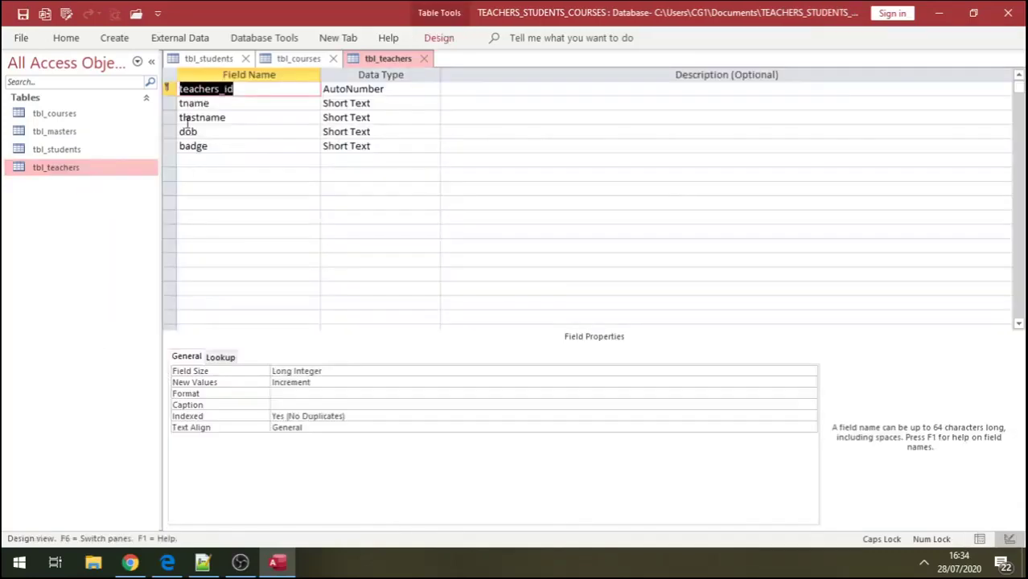
pyautogui.click(399, 130)
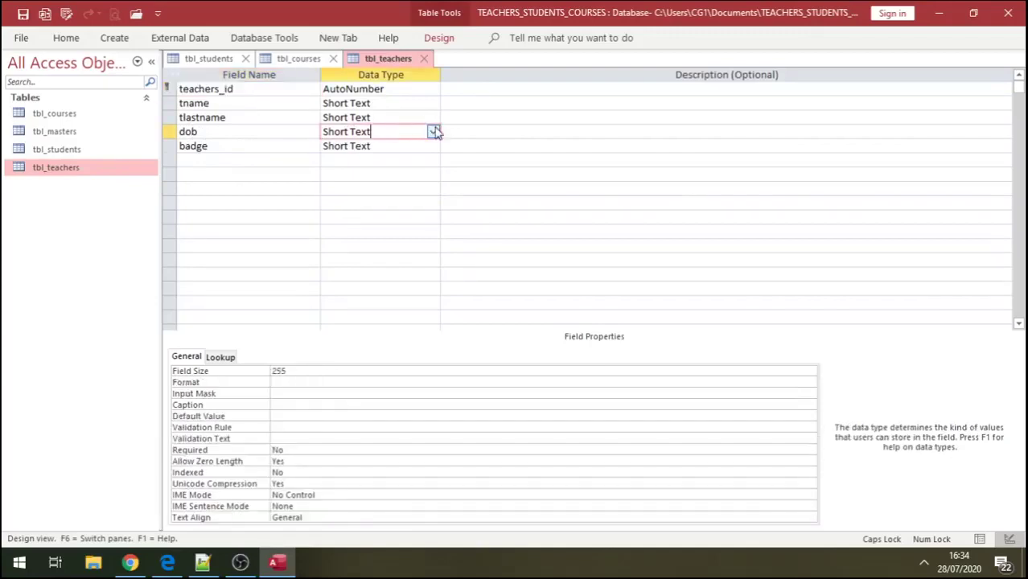
pyautogui.click(432, 131)
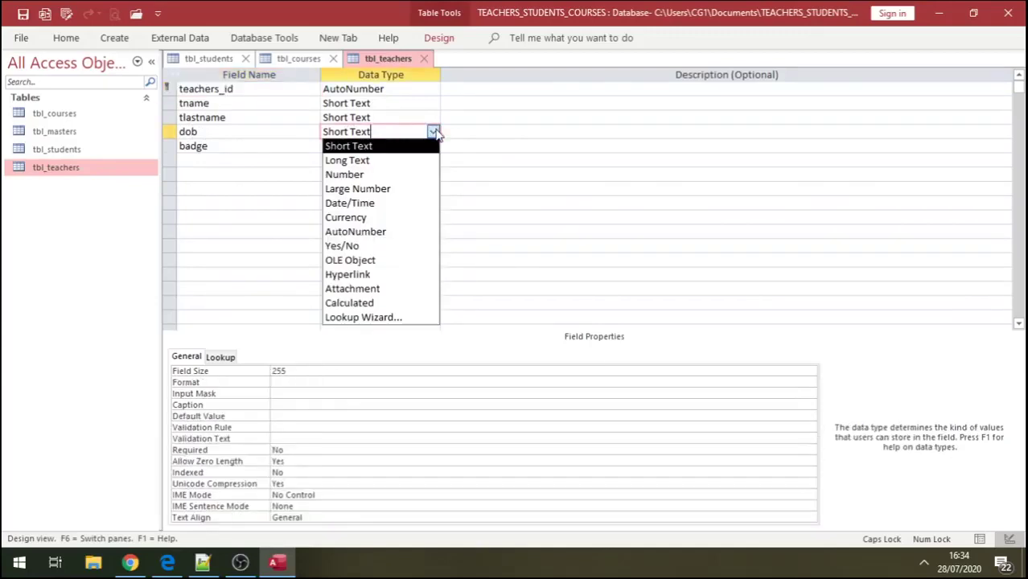
pyautogui.click(384, 206)
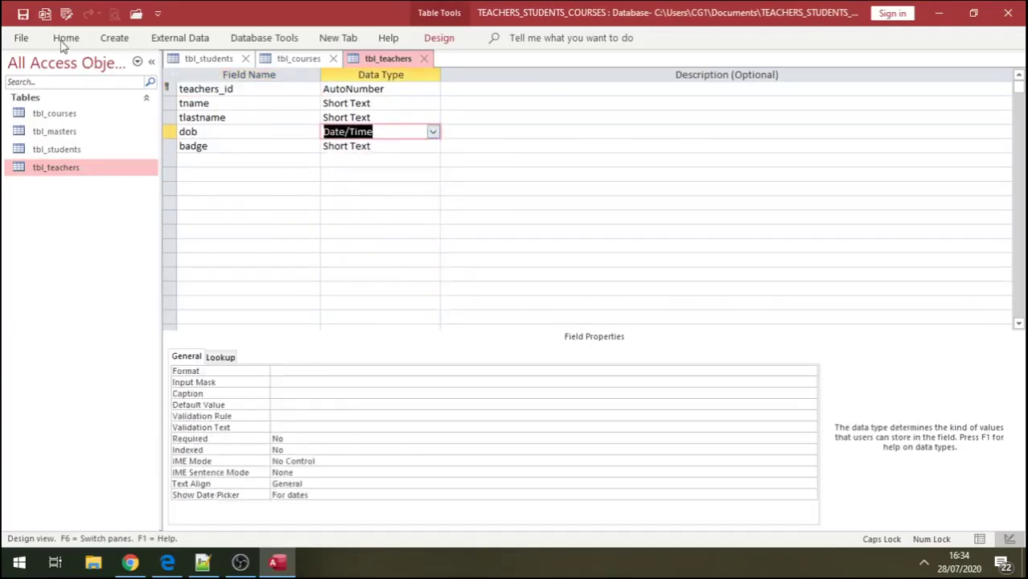
pyautogui.doubleClick(92, 168)
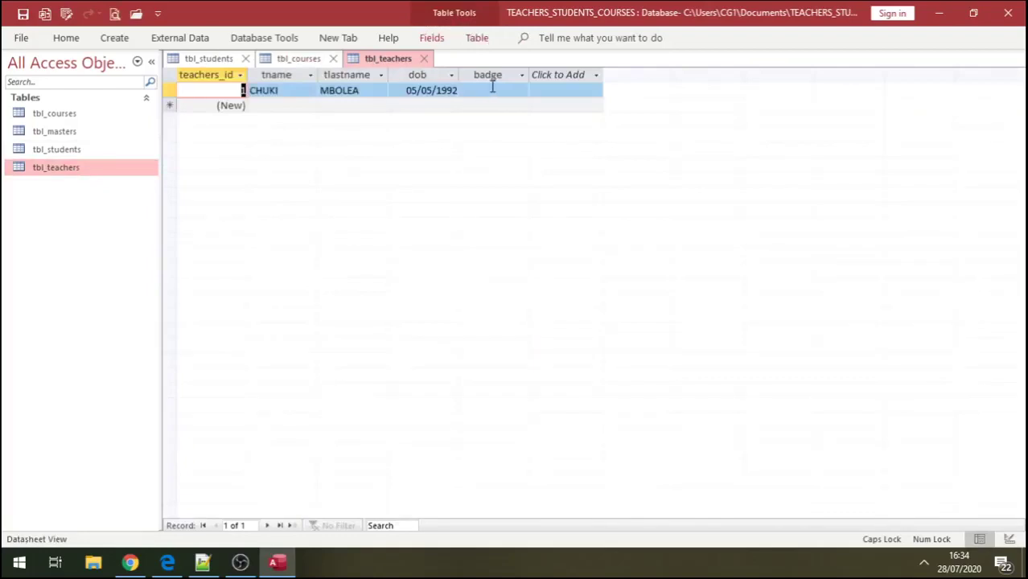
# Give the first teacher badge 100 and enter the second teacher's first and last name.
pyautogui.click(492, 90)
pyautogui.write('100')
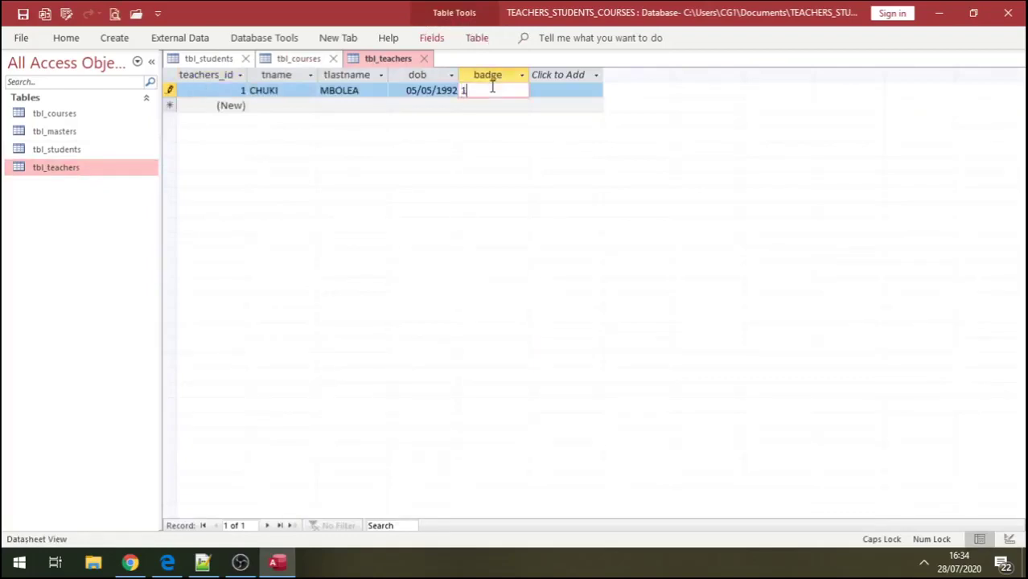
pyautogui.click(285, 106)
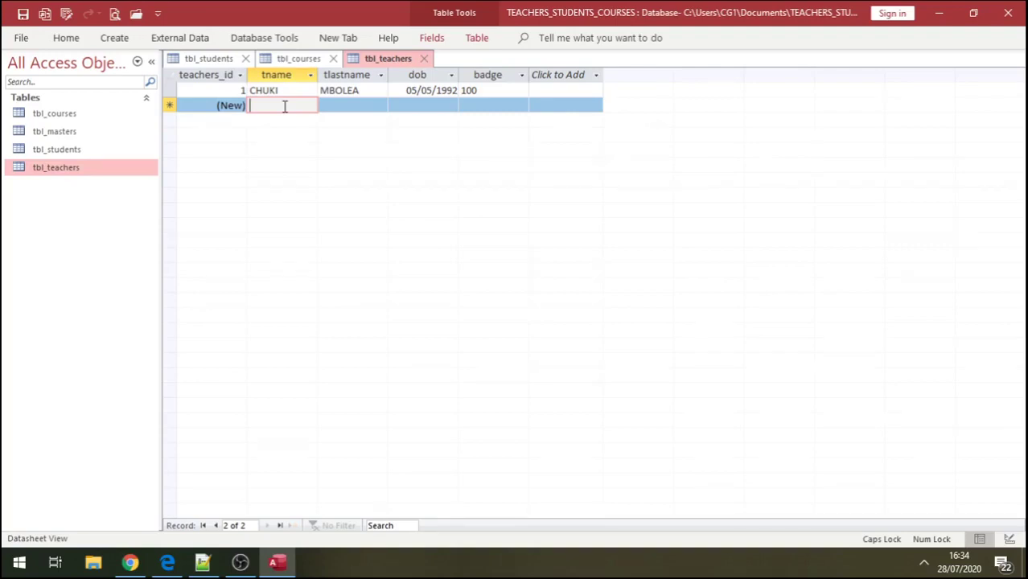
pyautogui.write('MOSH')
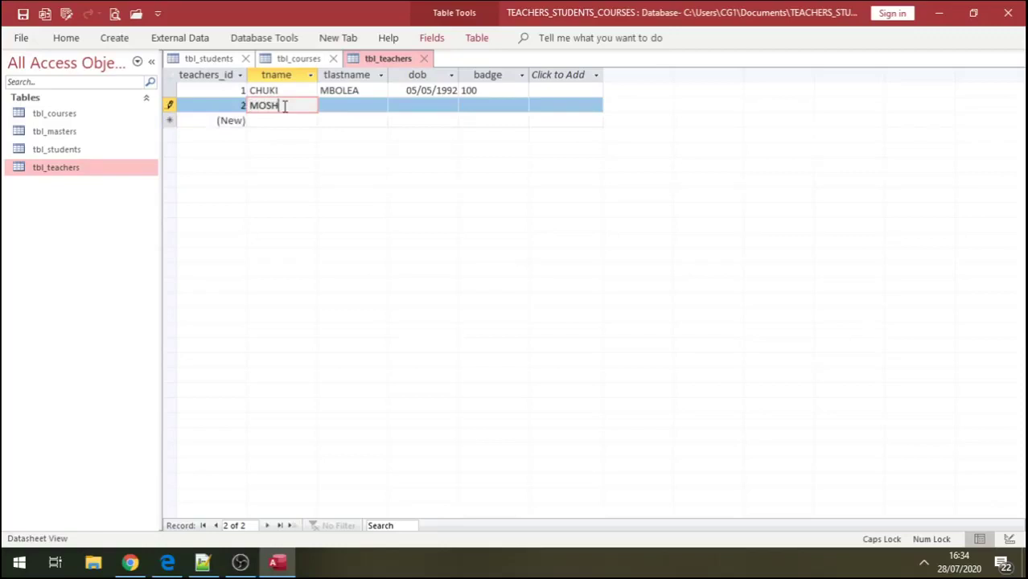
pyautogui.write('I')
pyautogui.click(353, 102)
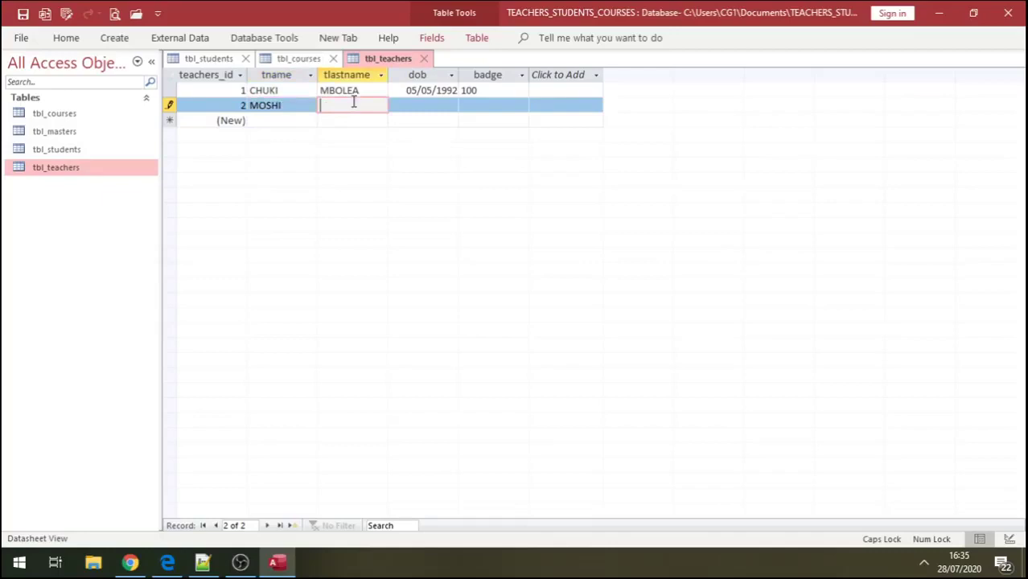
pyautogui.write('KINGUNGE')
pyautogui.click(413, 105)
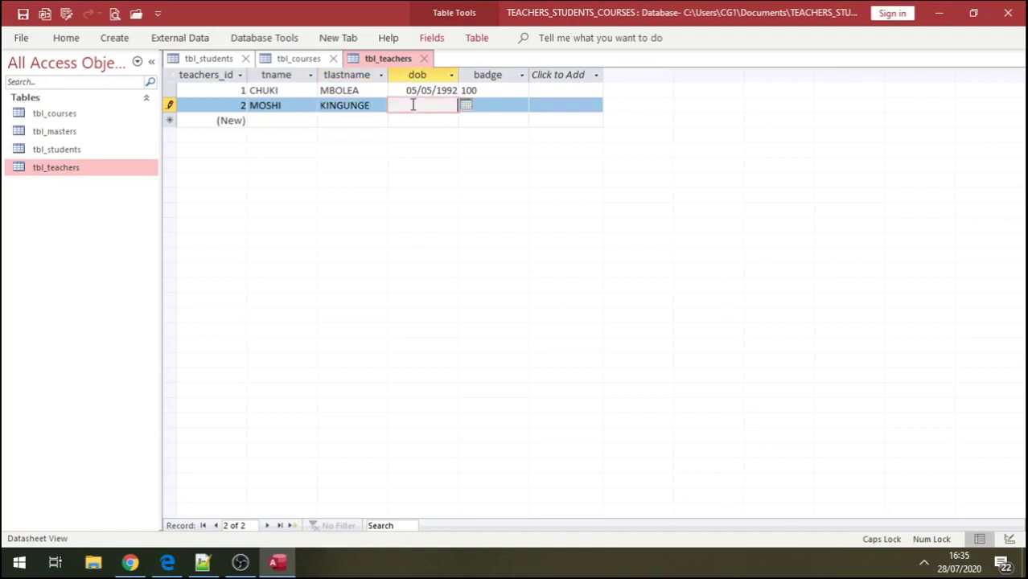
# Set the second teacher's birth date to 24/07/1950 and badge to 101, then save the table.
pyautogui.click(468, 108)
pyautogui.click(423, 182)
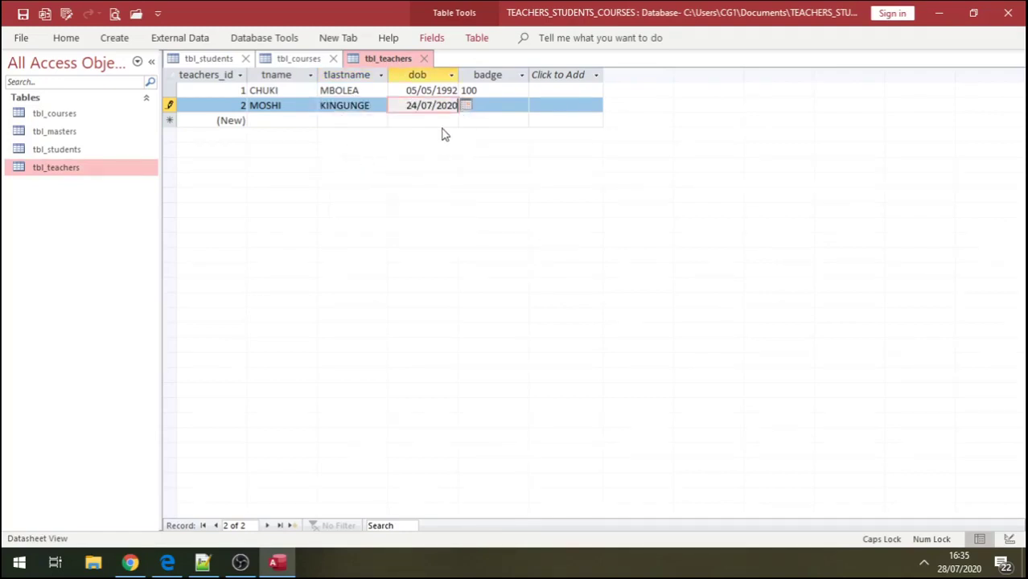
pyautogui.press('BackSpace')
pyautogui.press('BackSpace')
pyautogui.press('BackSpace')
pyautogui.press('BackSpace')
pyautogui.write('1950')
pyautogui.click(485, 109)
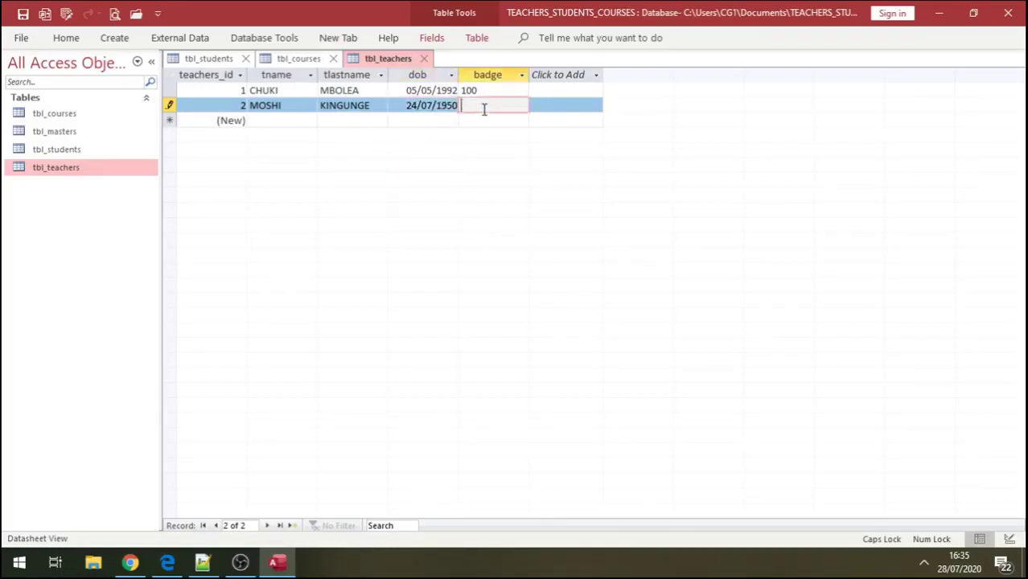
pyautogui.write('100')
pyautogui.write('1')
pyautogui.press('BackSpace')
pyautogui.press('BackSpace')
pyautogui.write('1')
pyautogui.click(264, 121)
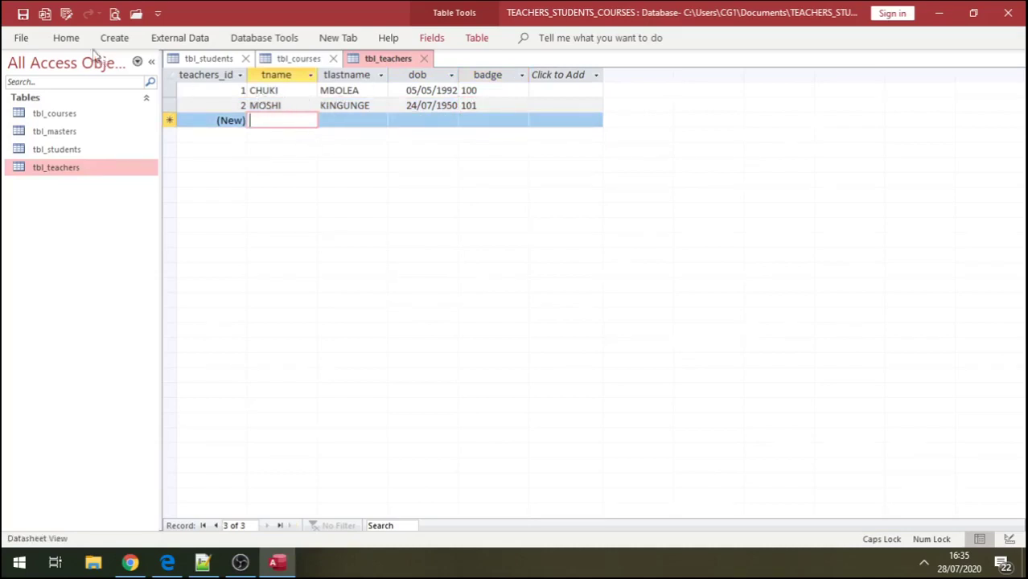
pyautogui.click(23, 16)
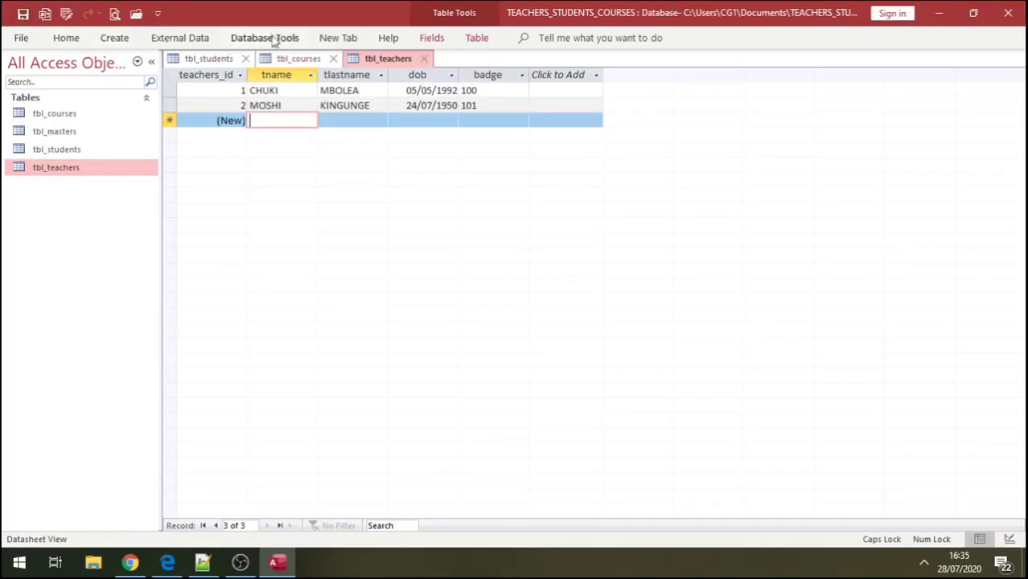
# Open the Relationships window and add tbl_courses and tbl_masters.
pyautogui.click(279, 42)
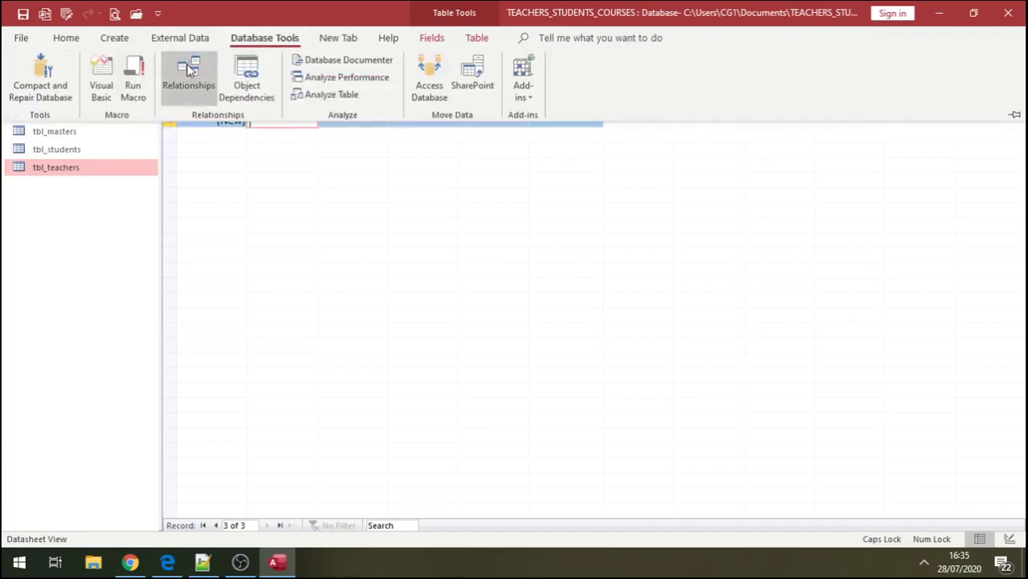
pyautogui.click(189, 70)
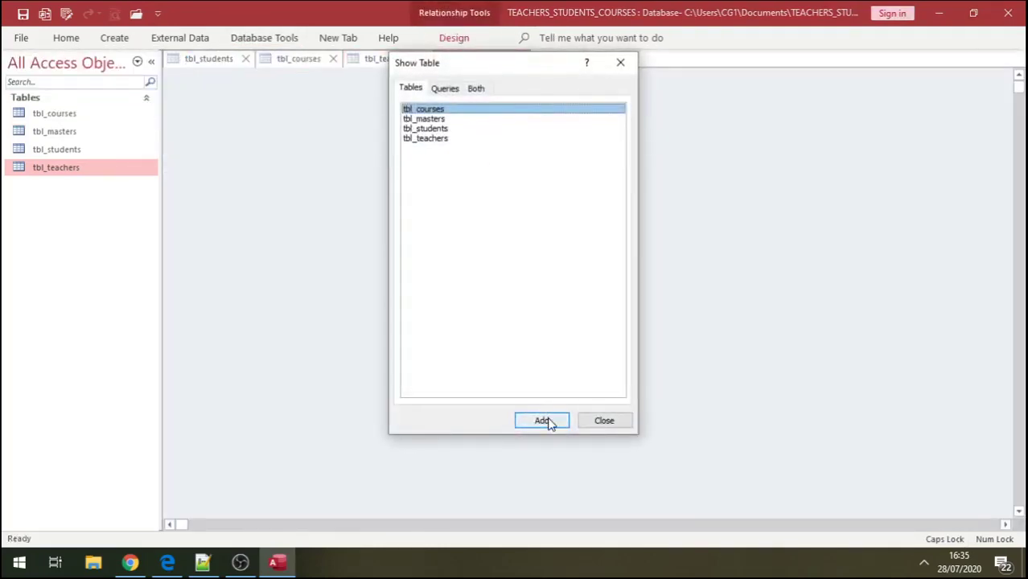
pyautogui.click(545, 421)
pyautogui.click(442, 120)
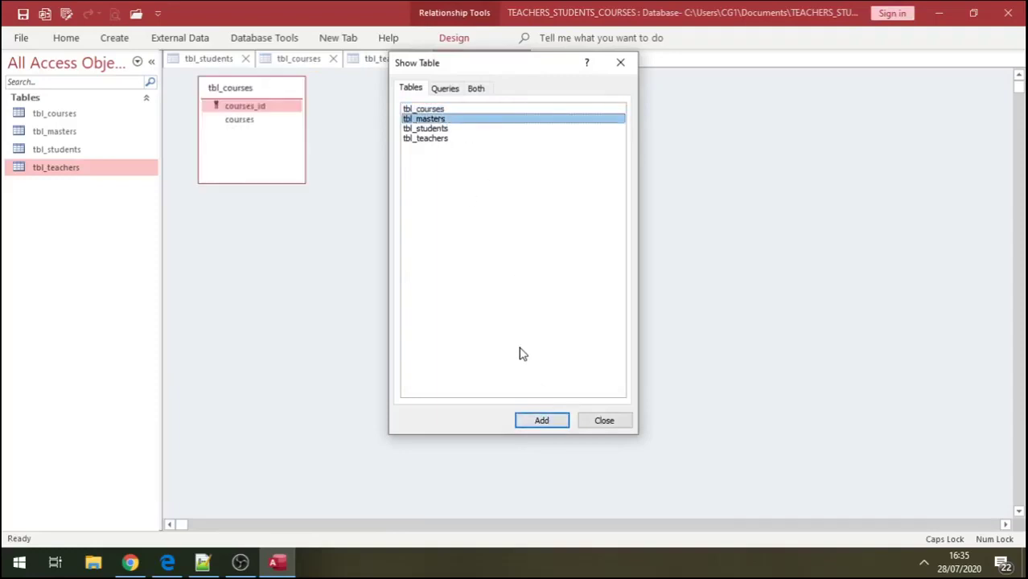
pyautogui.click(543, 421)
# Add tbl_students and tbl_teachers to the layout and close the Show Table list.
pyautogui.click(442, 128)
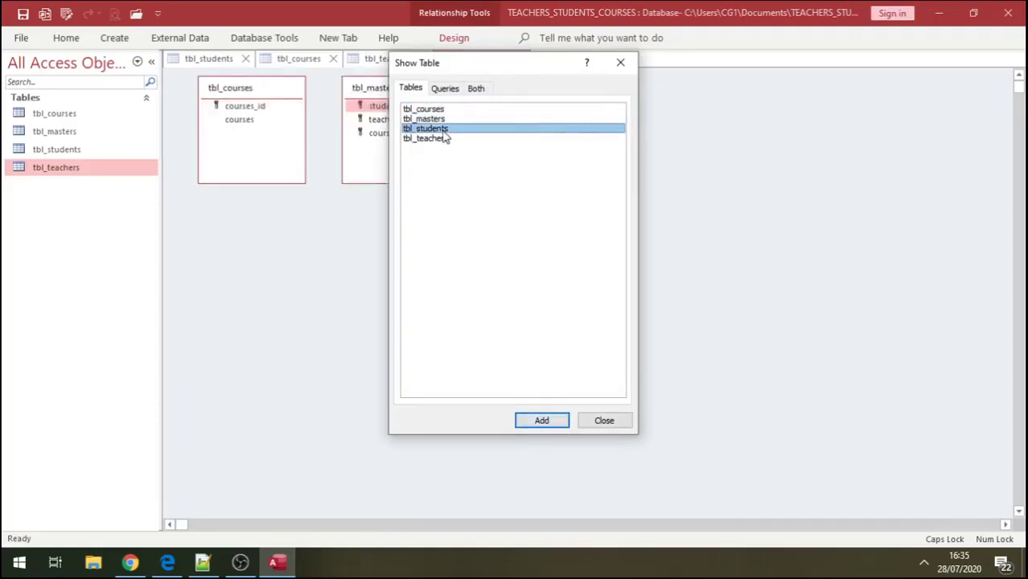
pyautogui.click(542, 422)
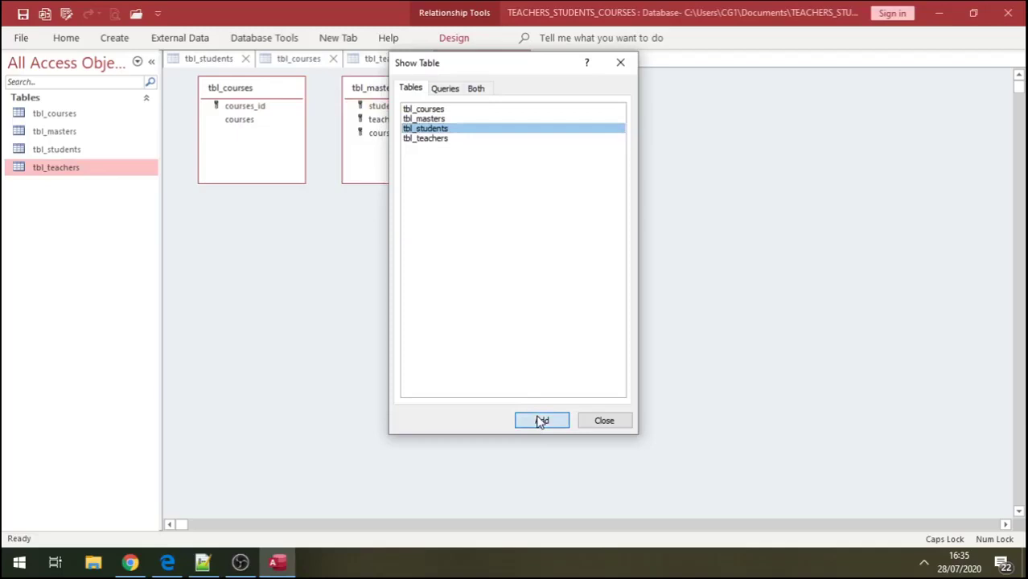
pyautogui.click(439, 140)
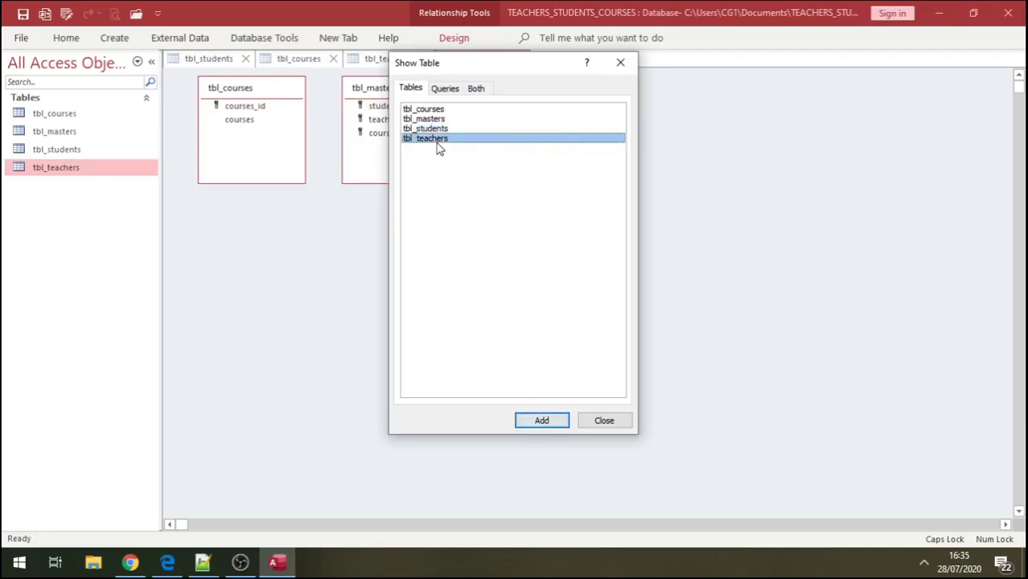
pyautogui.click(543, 423)
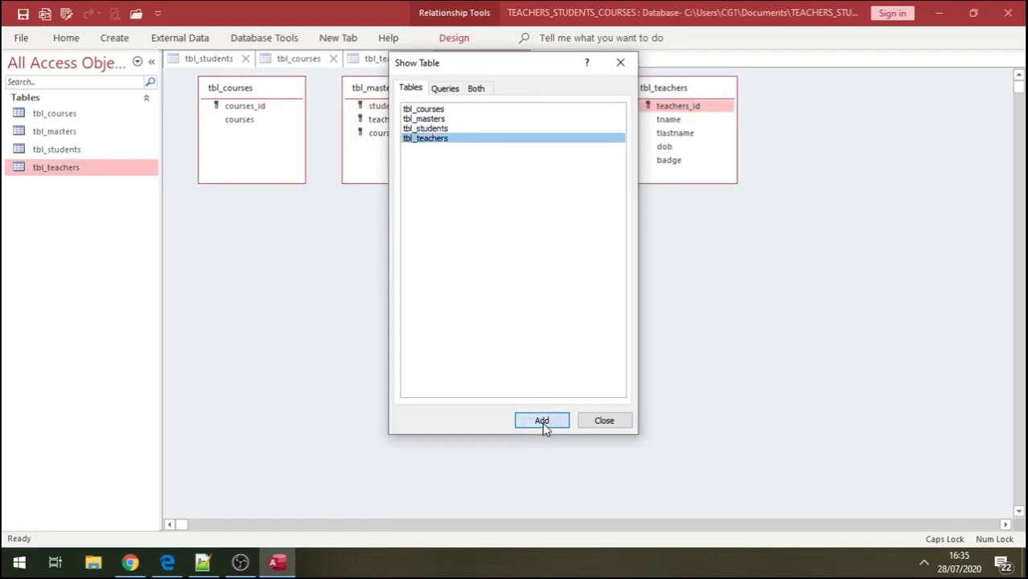
pyautogui.click(603, 421)
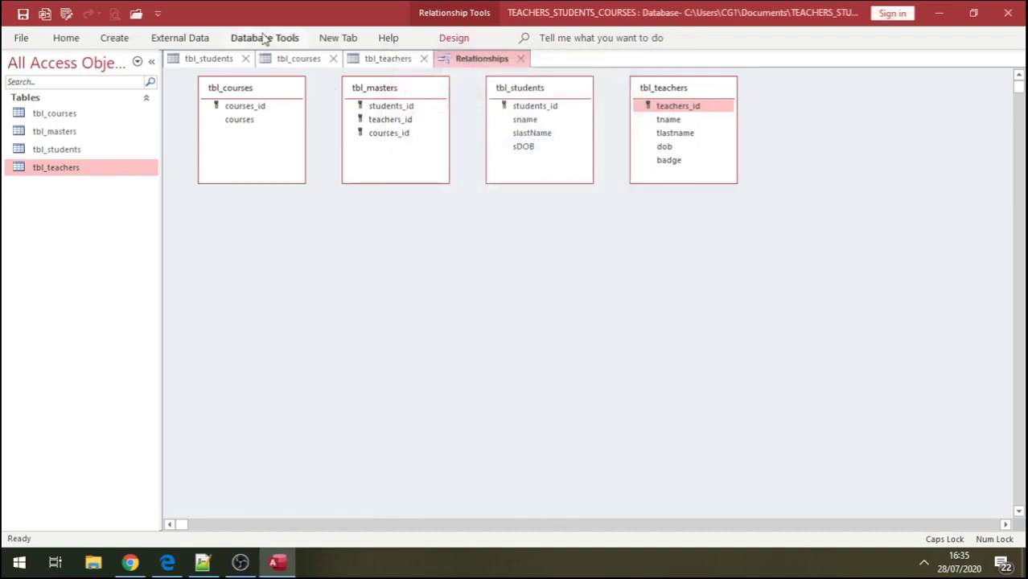
pyautogui.click(264, 38)
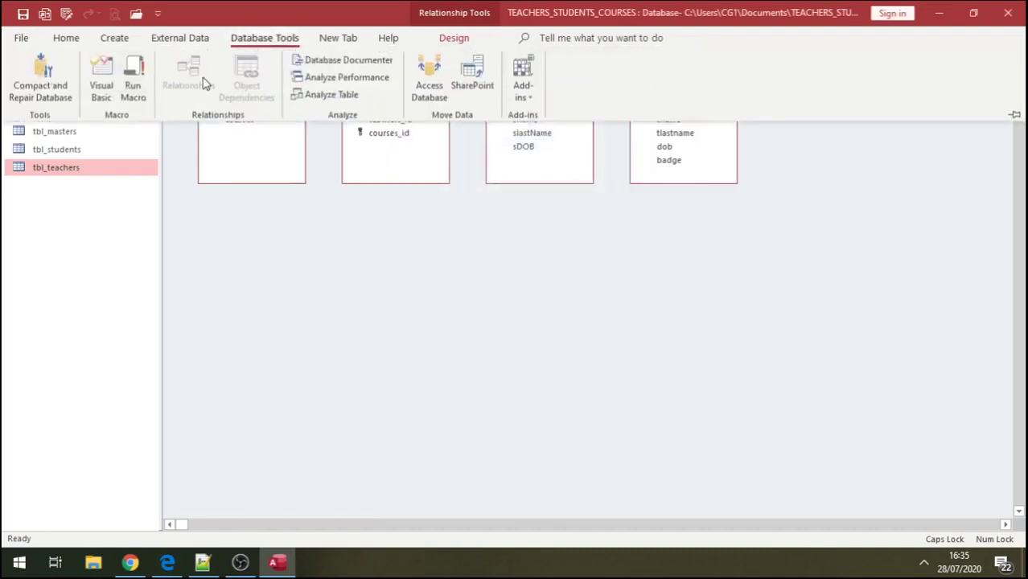
pyautogui.click(522, 169)
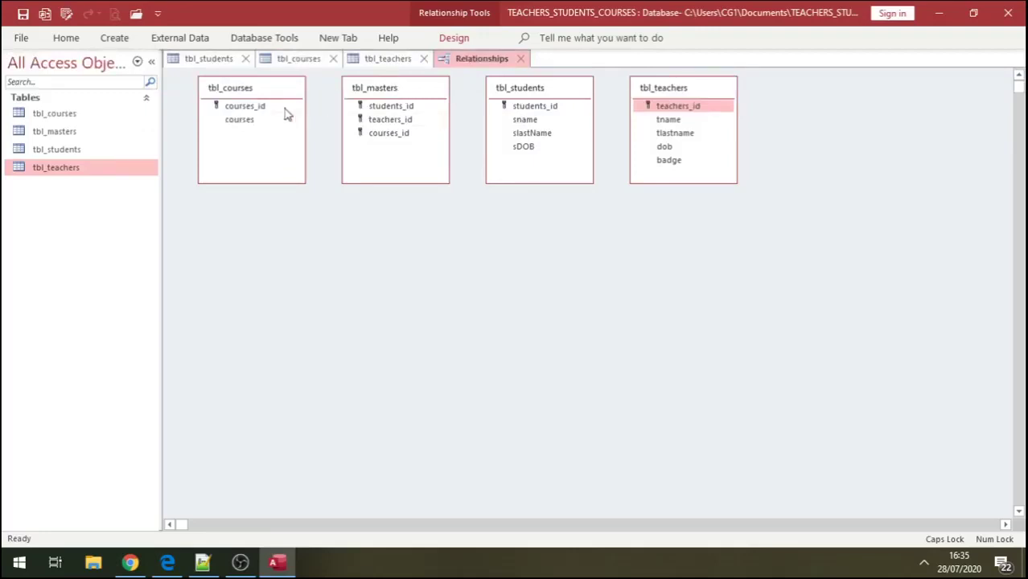
pyautogui.moveTo(253, 110); pyautogui.dragTo(393, 137)
pyautogui.click(407, 234)
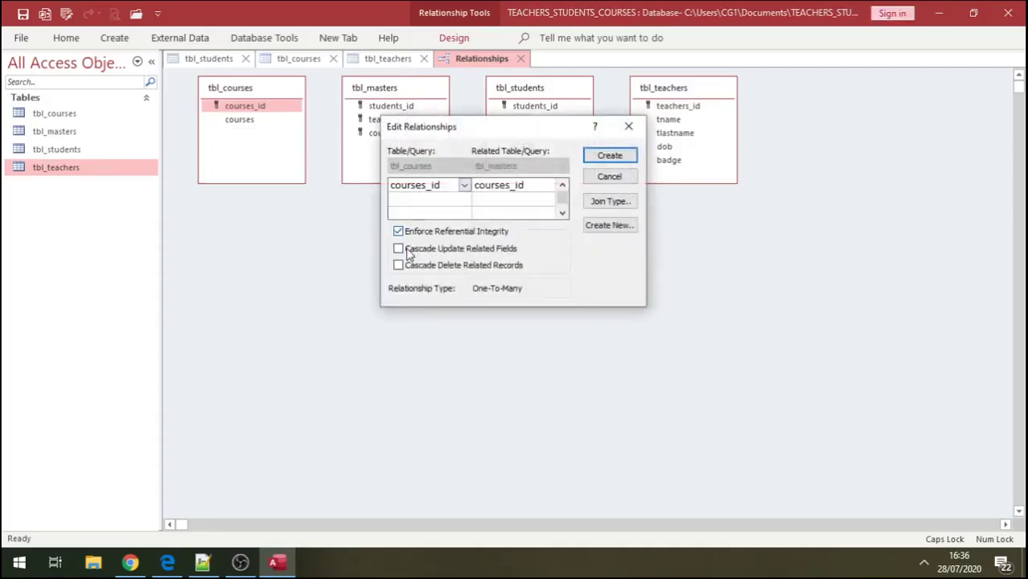
pyautogui.click(406, 250)
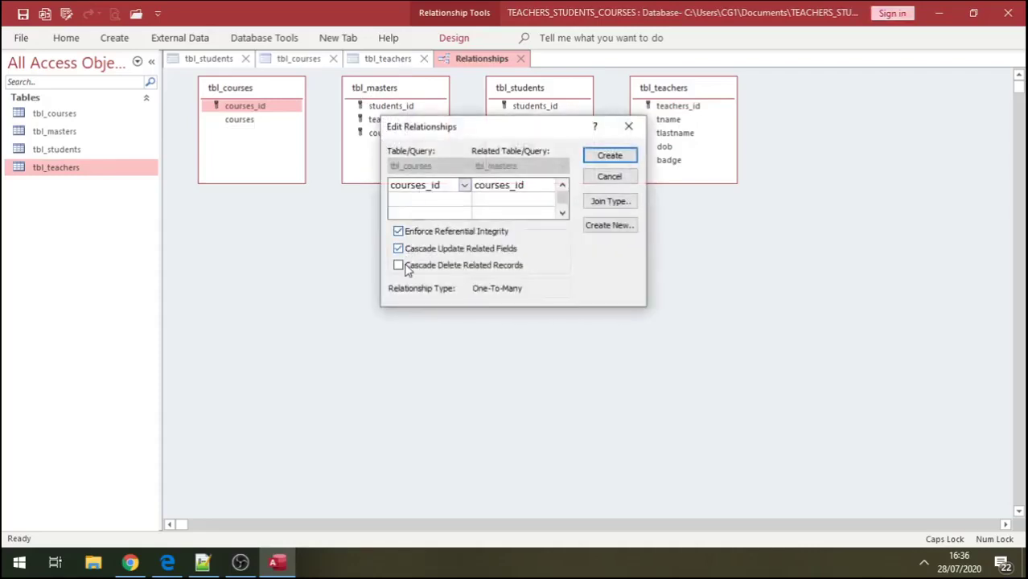
pyautogui.click(609, 158)
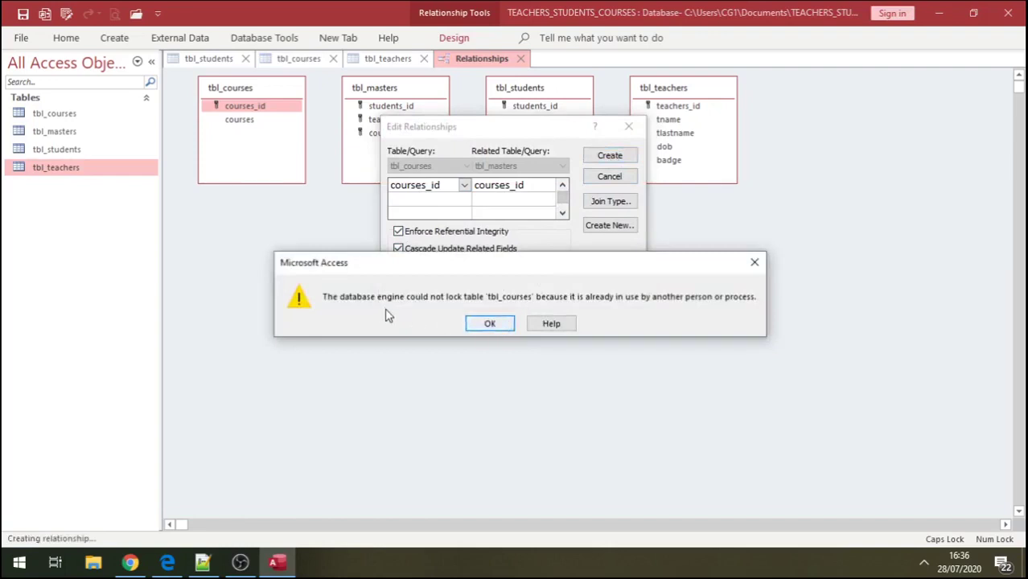
pyautogui.click(493, 324)
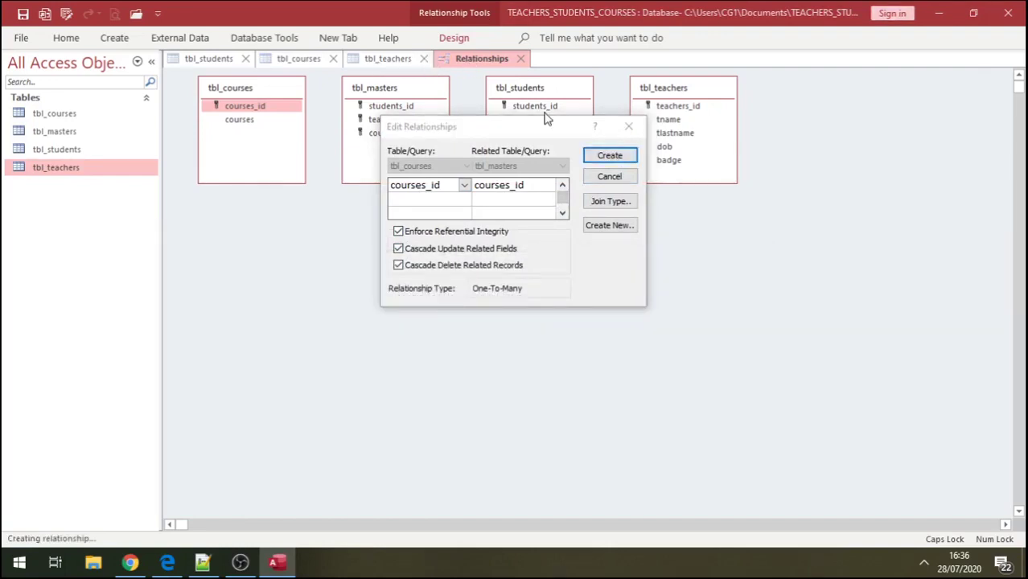
pyautogui.click(628, 125)
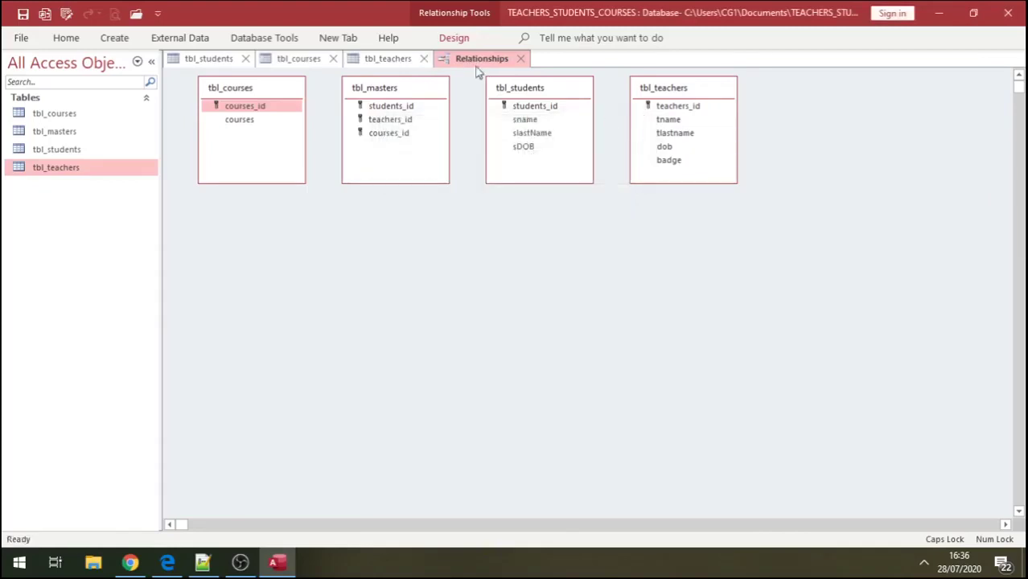
# Close the teachers, courses and students datasheets, saving tbl_students' layout, and drag courses_id onto tbl_masters.
pyautogui.click(424, 58)
pyautogui.click(312, 61)
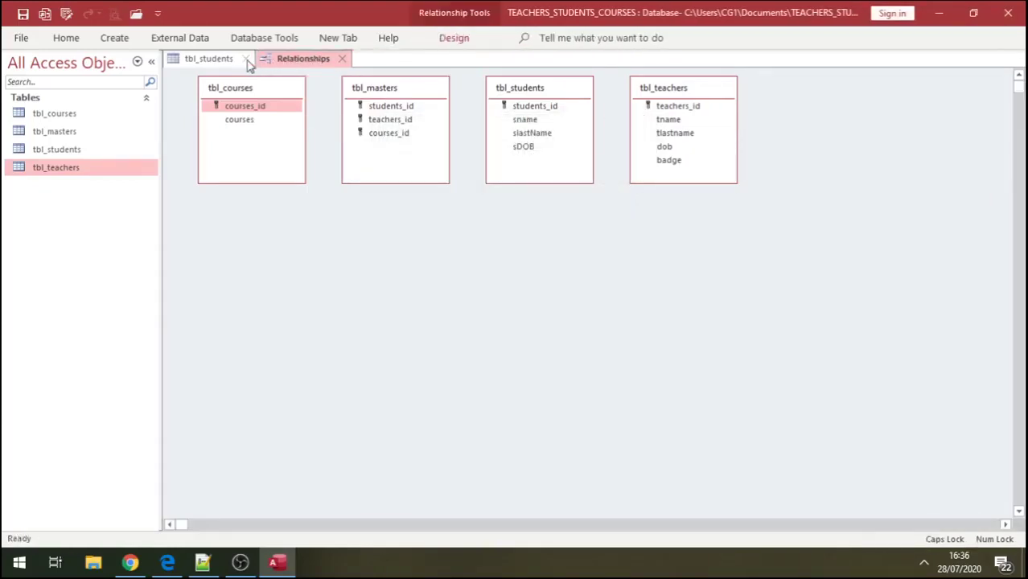
pyautogui.click(246, 58)
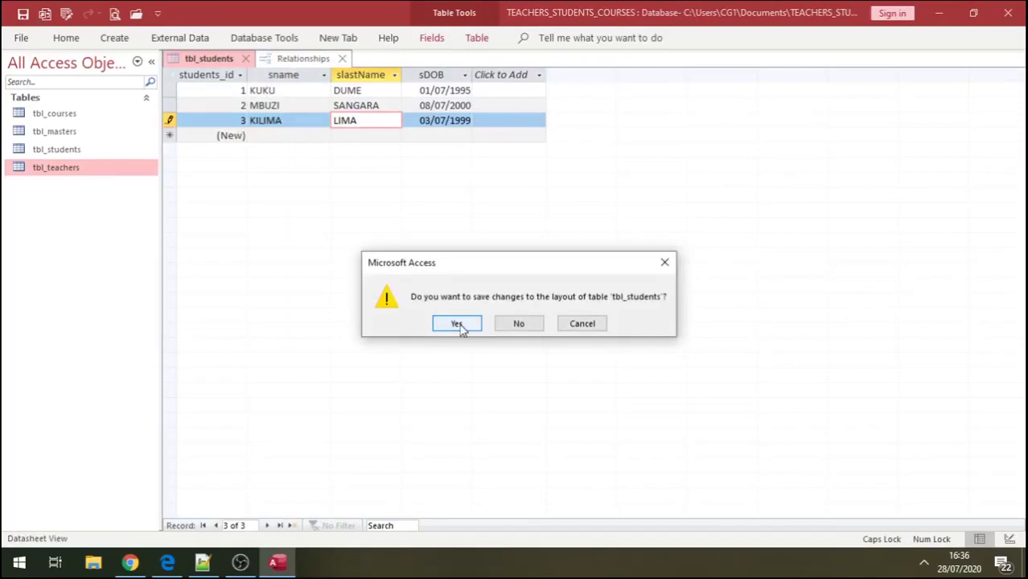
pyautogui.click(456, 322)
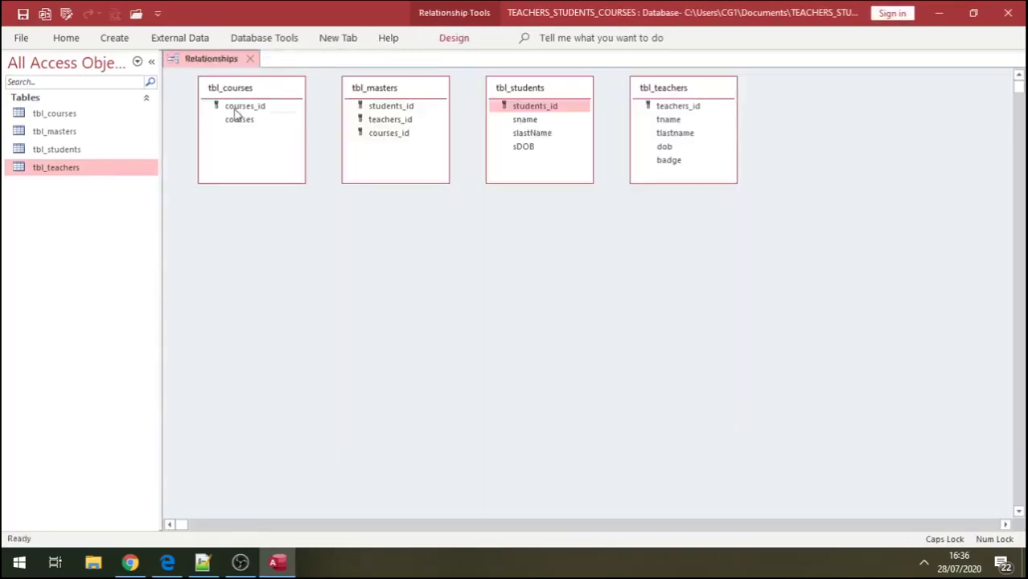
pyautogui.moveTo(236, 113); pyautogui.dragTo(387, 136)
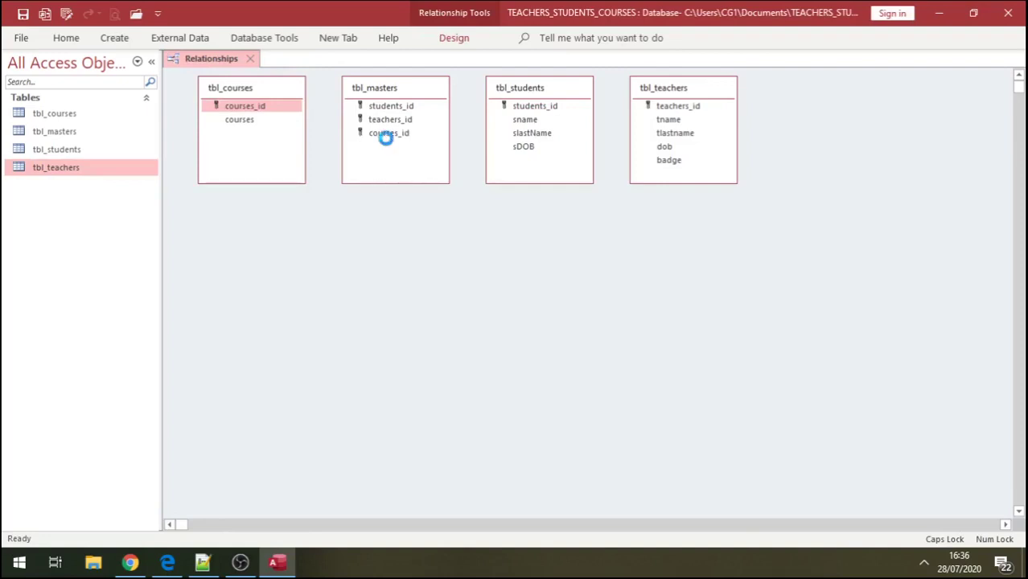
# Create the tbl_courses–tbl_masters link with referential integrity, cascade updates and cascade deletes.
pyautogui.click(399, 231)
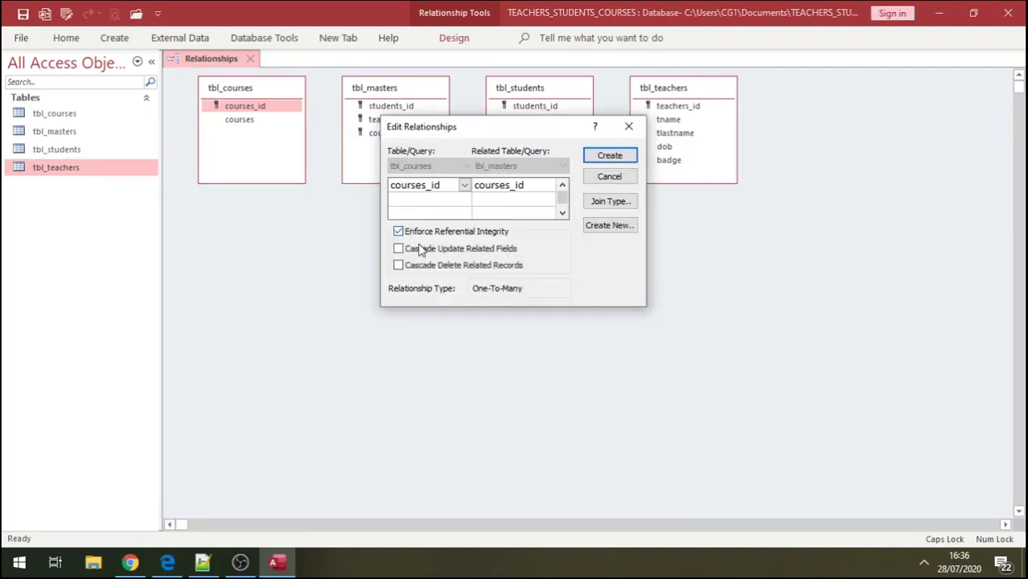
pyautogui.click(419, 250)
pyautogui.click(423, 266)
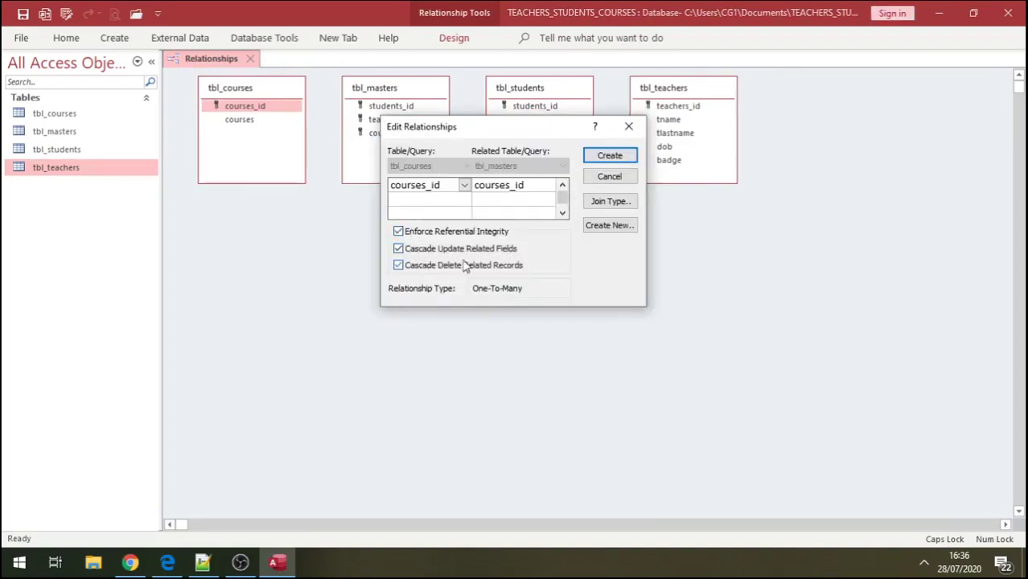
pyautogui.click(609, 156)
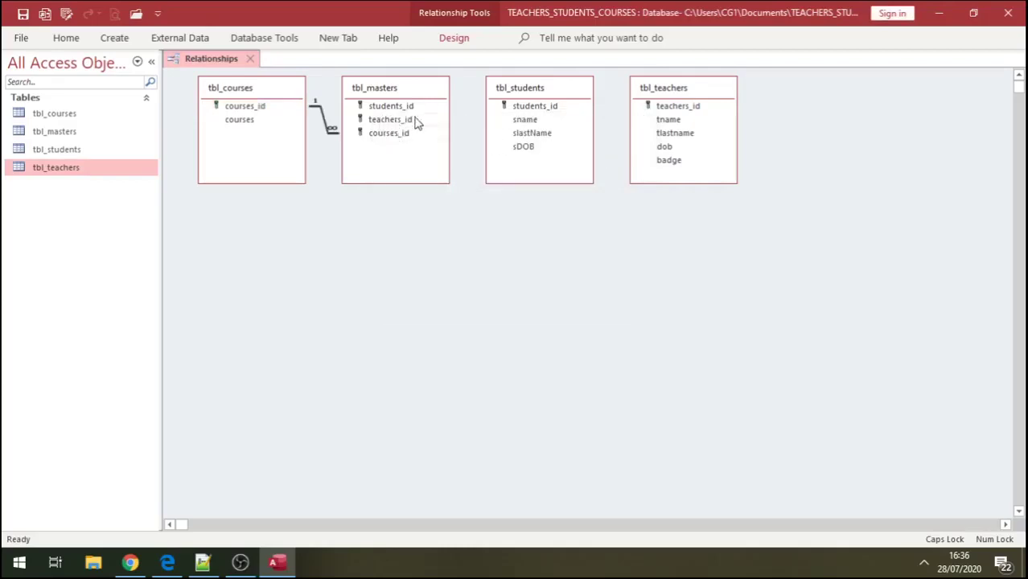
# Link students_id from tbl_students to tbl_masters, enforcing integrity with both cascade options.
pyautogui.moveTo(527, 105); pyautogui.dragTo(395, 105)
pyautogui.click(399, 230)
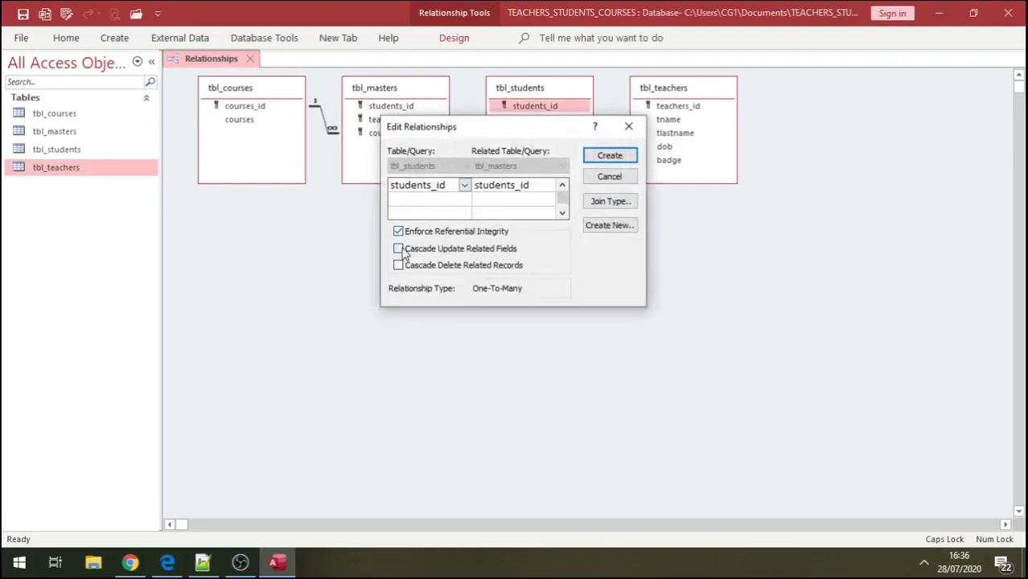
pyautogui.click(398, 249)
pyautogui.click(399, 265)
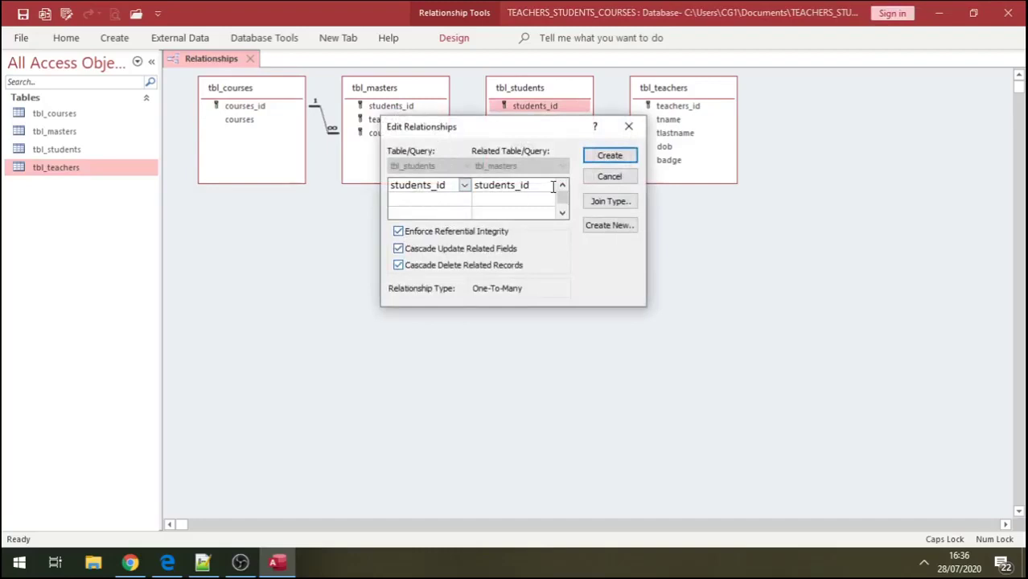
pyautogui.click(609, 158)
# Rearrange the tables and link teachers_id to tbl_masters with integrity and cascades.
pyautogui.moveTo(512, 88); pyautogui.dragTo(525, 178)
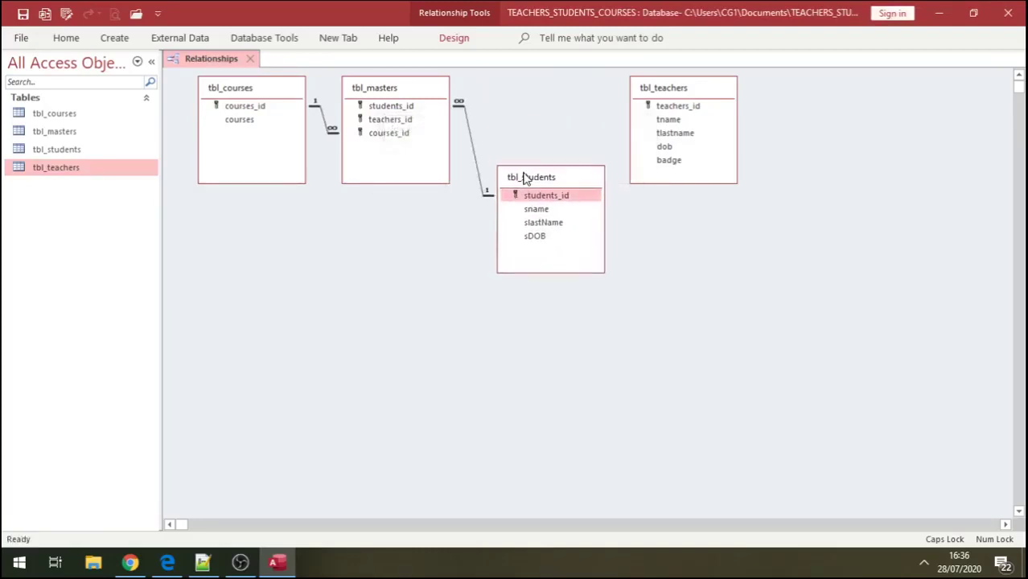
pyautogui.moveTo(652, 91); pyautogui.dragTo(289, 317)
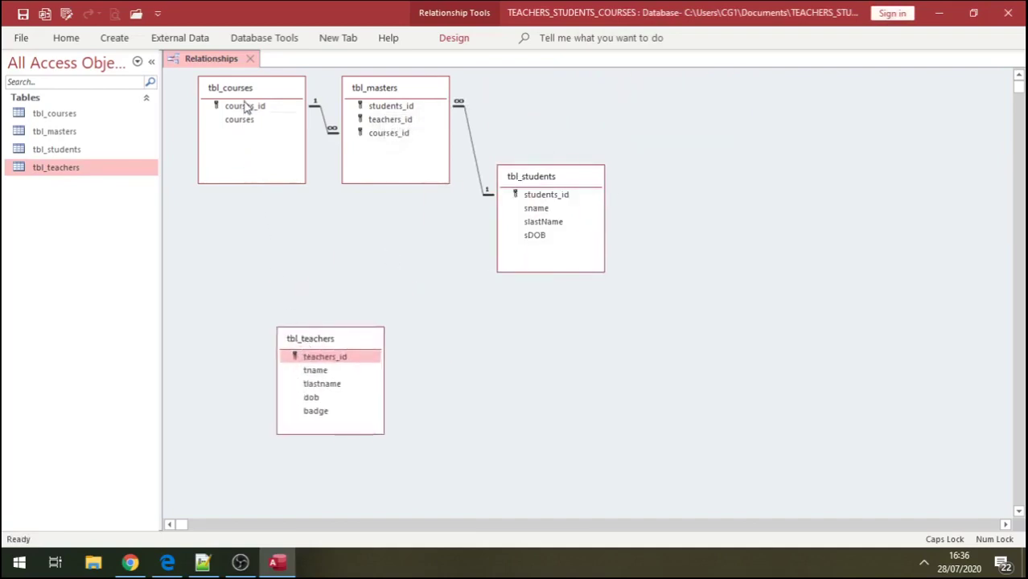
pyautogui.moveTo(239, 92); pyautogui.dragTo(228, 152)
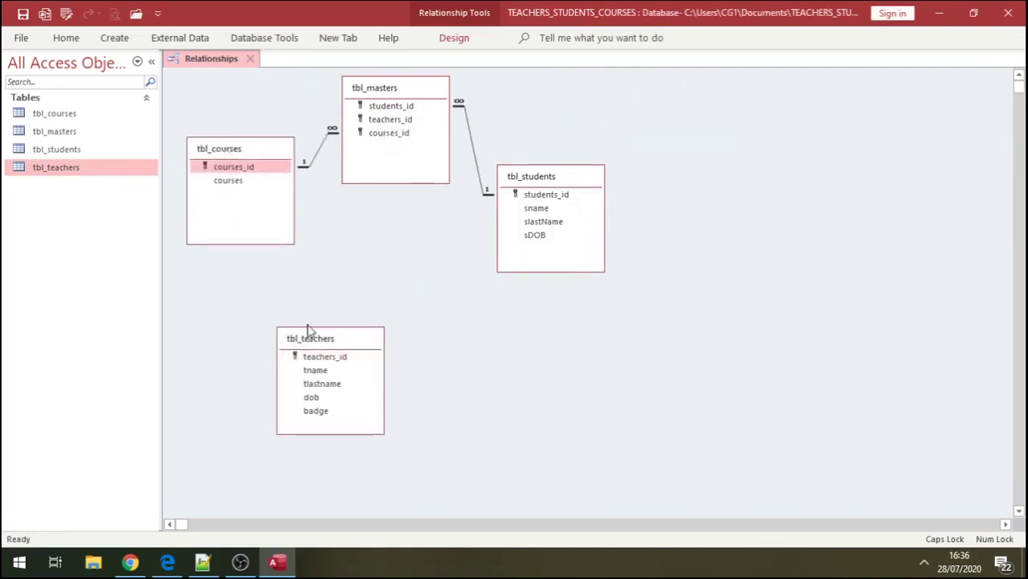
pyautogui.moveTo(313, 358); pyautogui.dragTo(393, 126)
pyautogui.click(411, 235)
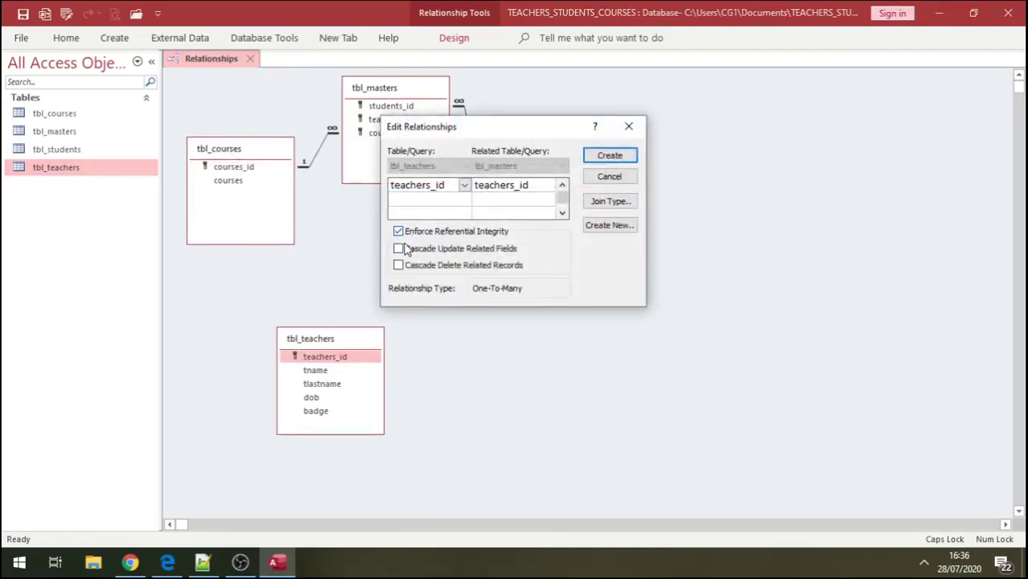
pyautogui.click(399, 249)
pyautogui.click(602, 160)
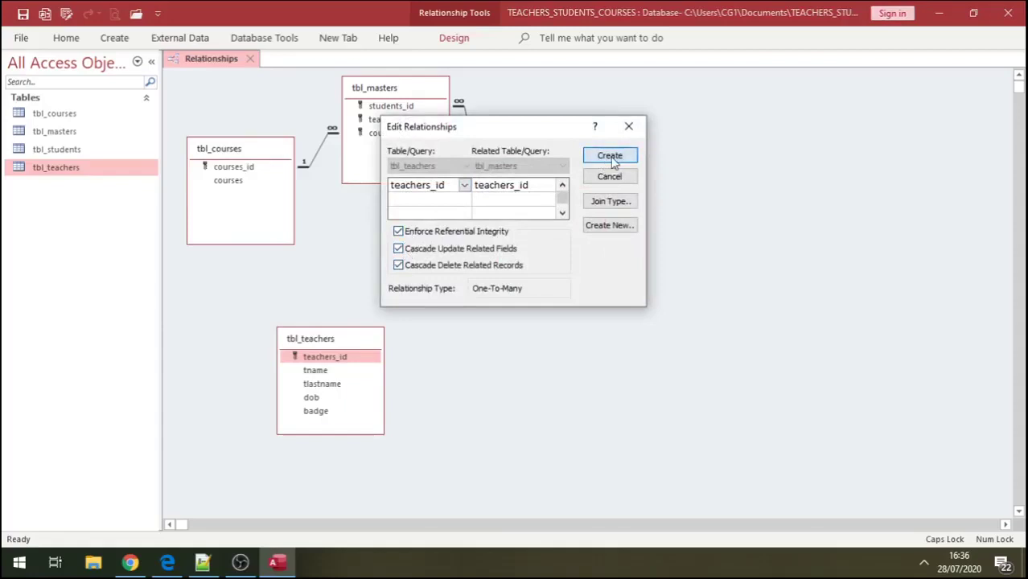
# Tidy the diagram: tbl_teachers to the top left, tbl_courses to the lower left.
pyautogui.moveTo(349, 352); pyautogui.dragTo(240, 107)
pyautogui.click(283, 149)
pyautogui.moveTo(283, 149); pyautogui.dragTo(320, 274)
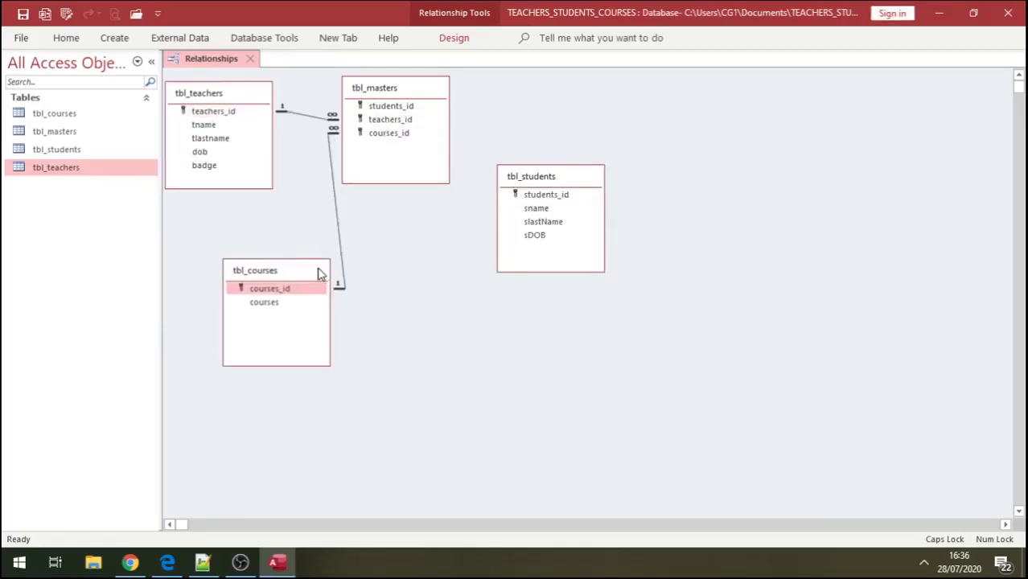
pyautogui.moveTo(253, 100); pyautogui.dragTo(270, 93)
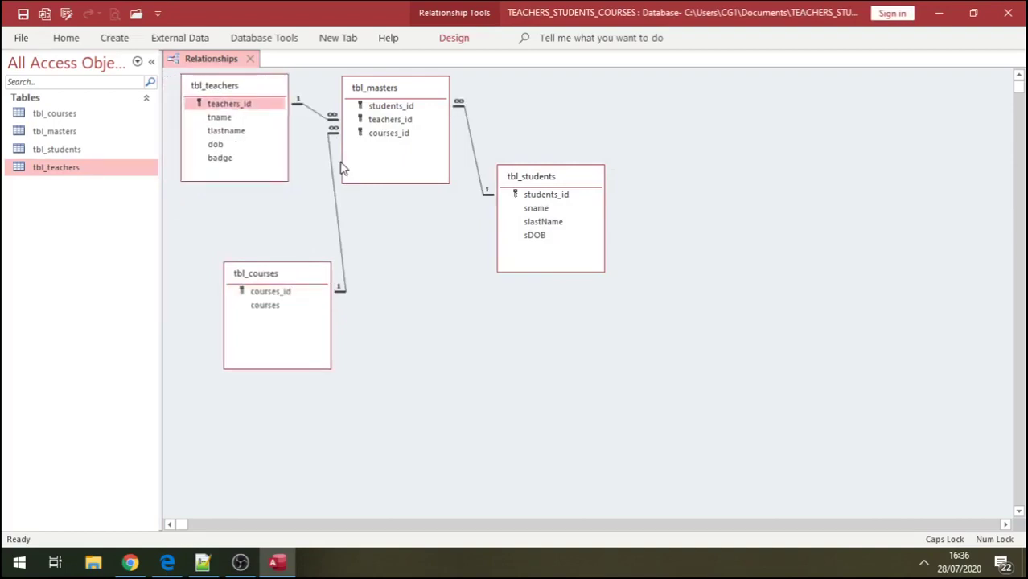
# Open tbl_masters, enter students_id 1, teachers_id 2, courses_id 1, then open tbl_students.
pyautogui.doubleClick(70, 138)
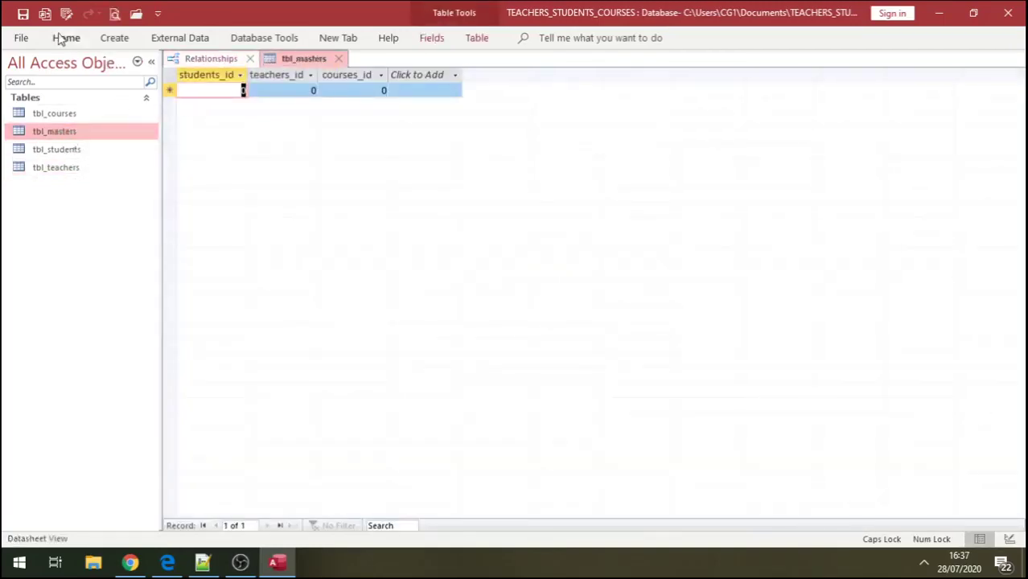
pyautogui.click(23, 14)
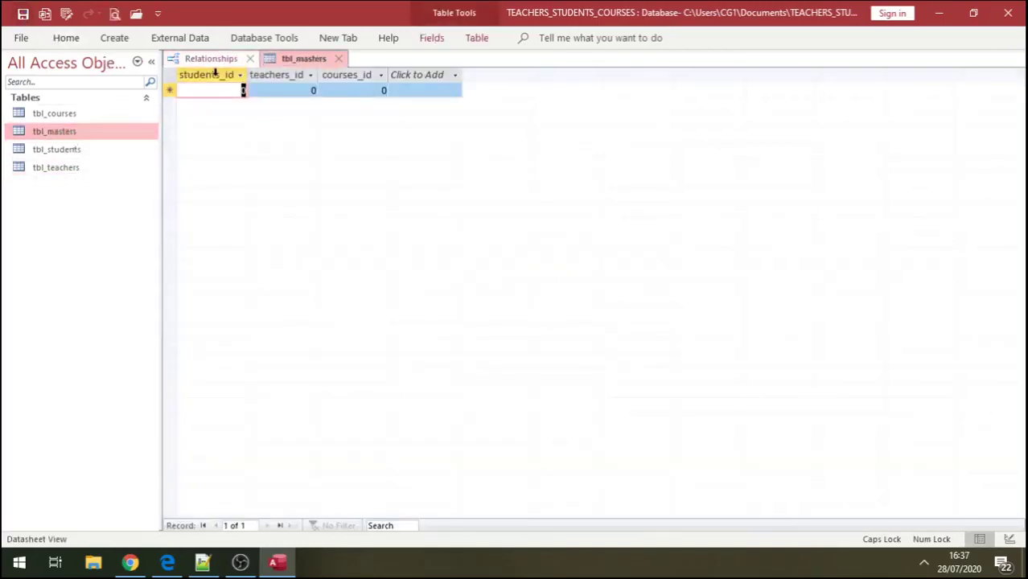
pyautogui.click(315, 90)
pyautogui.click(315, 90)
pyautogui.press('BackSpace')
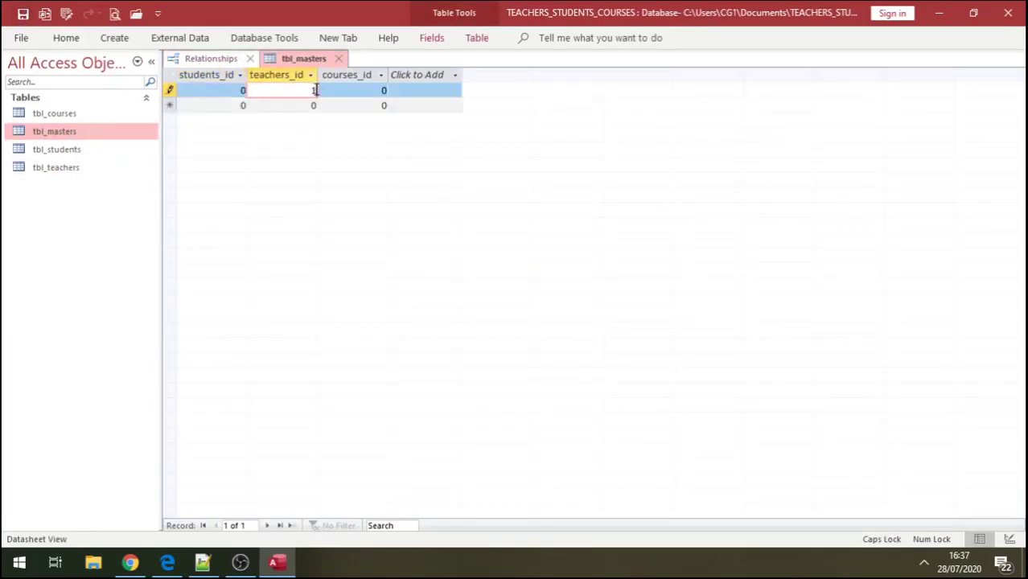
pyautogui.click(242, 90)
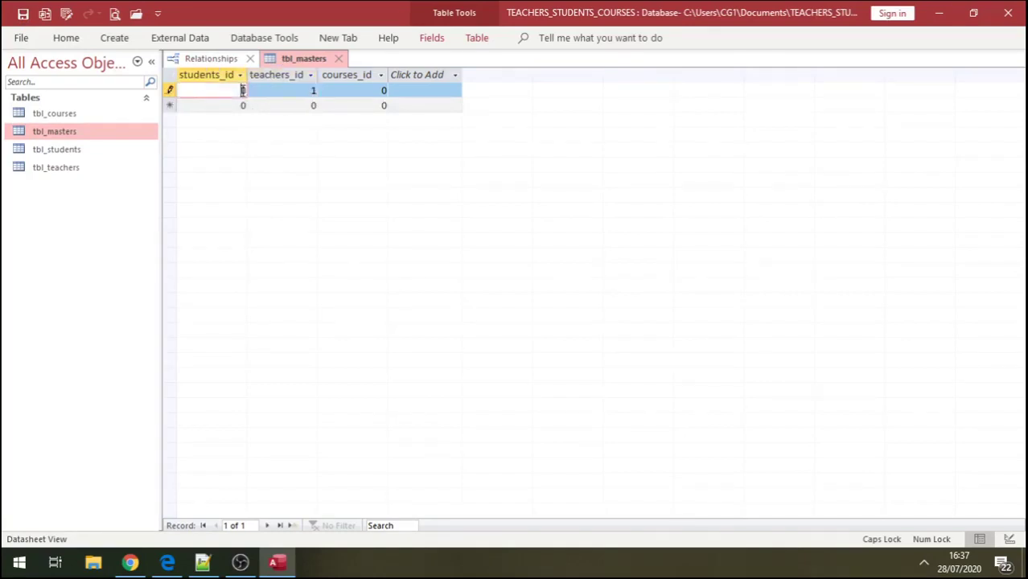
pyautogui.write('2')
pyautogui.click(316, 91)
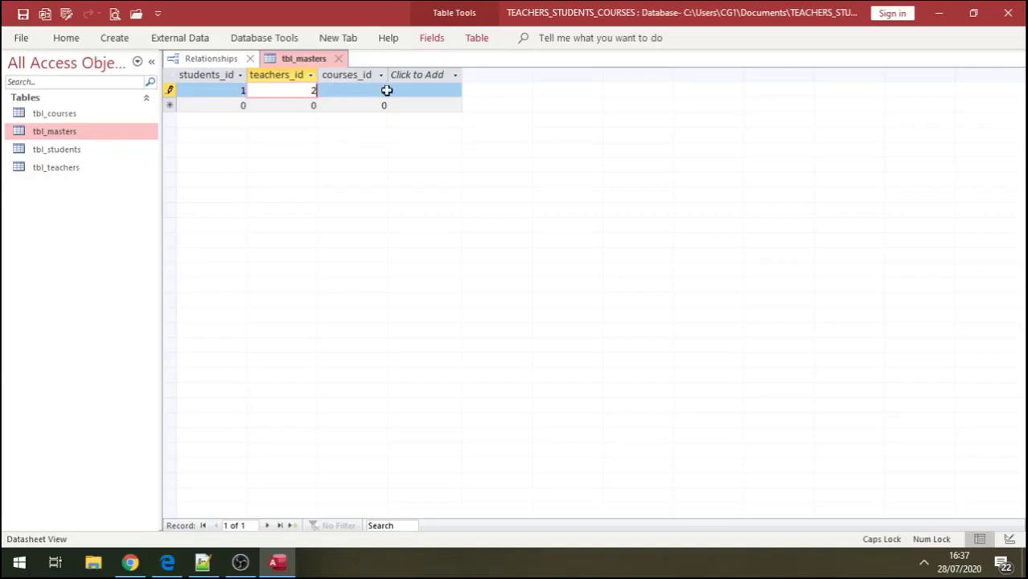
pyautogui.click(386, 90)
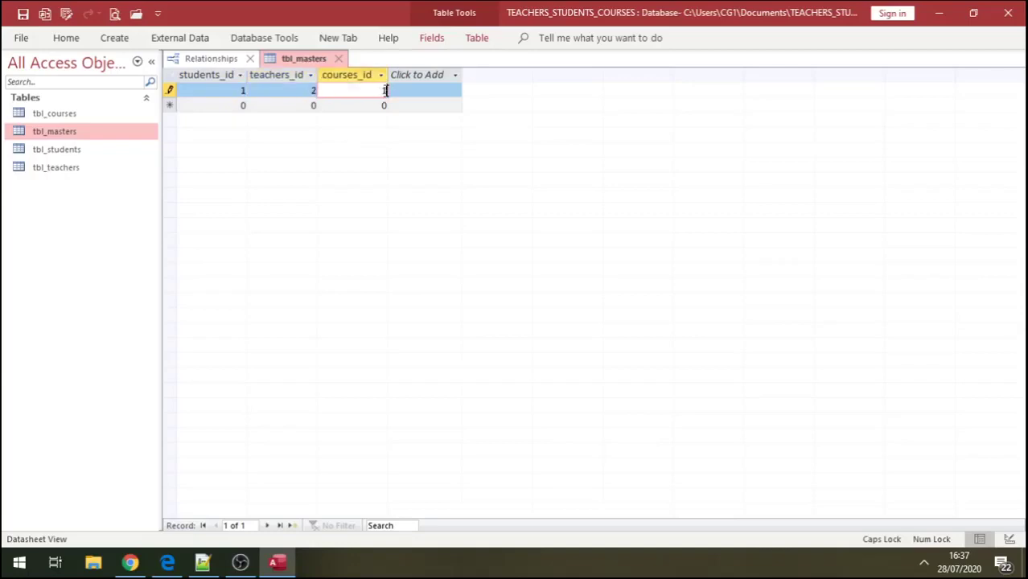
pyautogui.write('1')
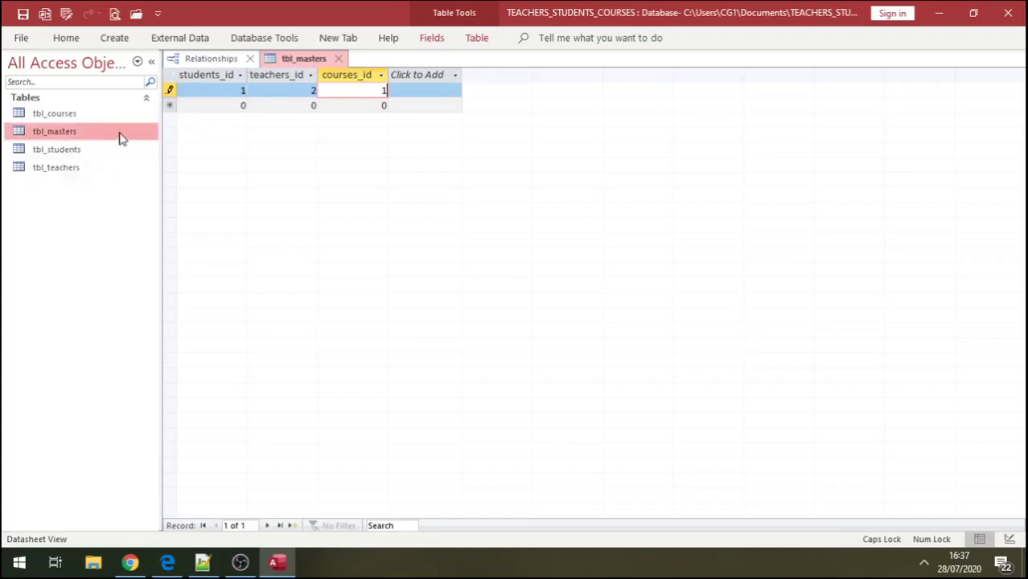
pyautogui.doubleClick(78, 150)
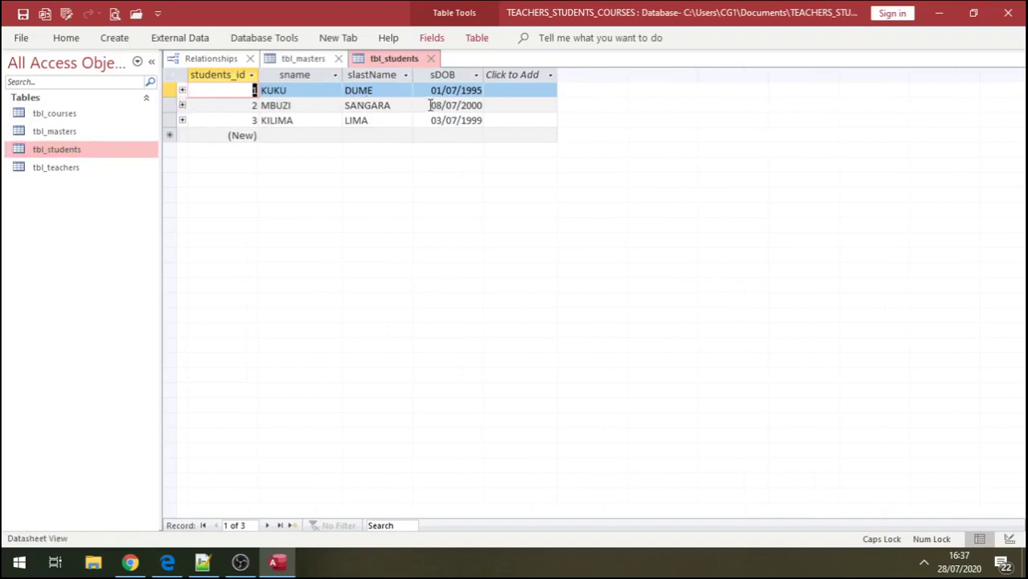
# Expand and collapse student 1's related tbl_masters rows, saving in between.
pyautogui.click(182, 90)
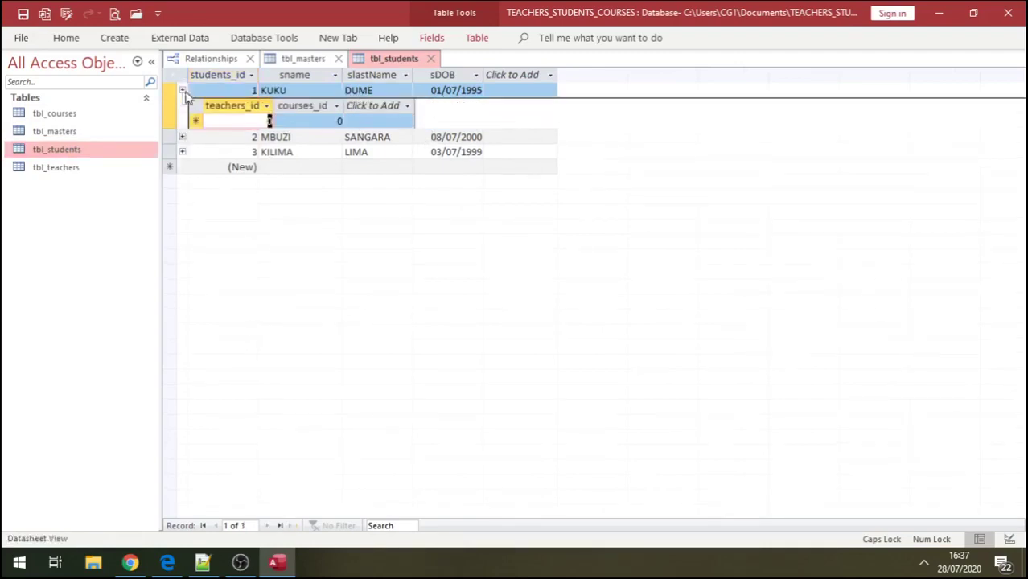
pyautogui.click(182, 90)
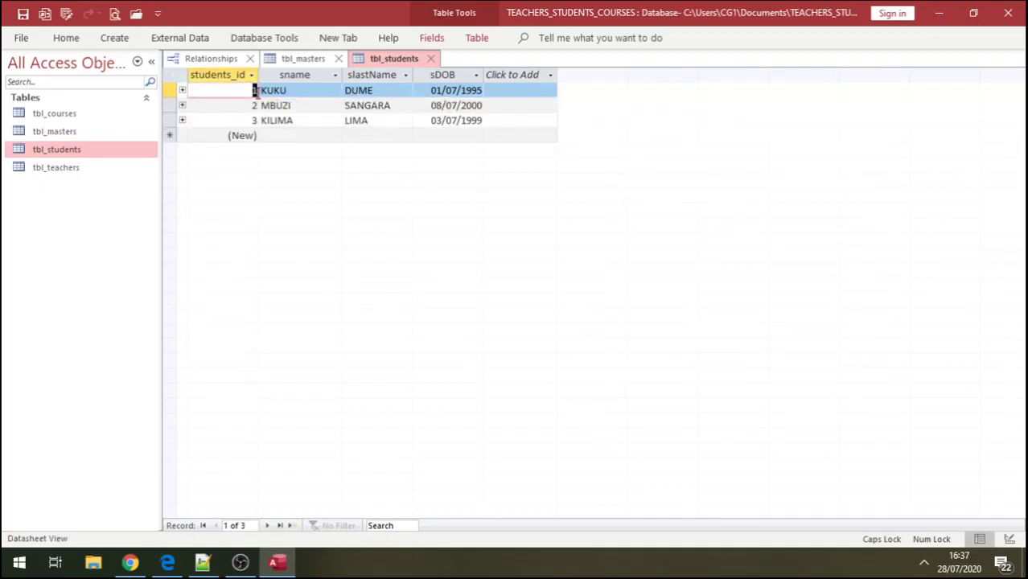
pyautogui.click(23, 18)
pyautogui.click(181, 90)
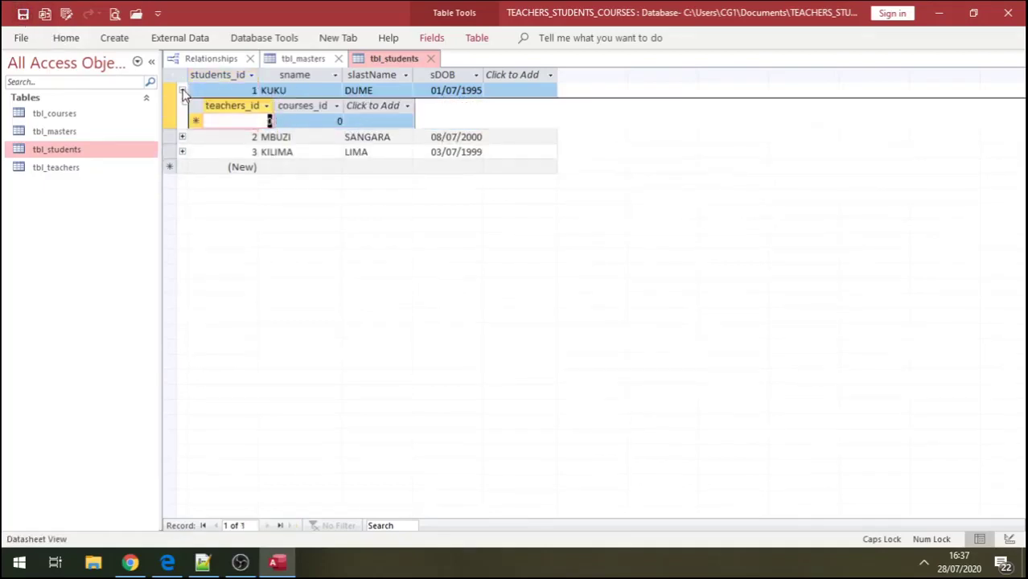
pyautogui.click(182, 90)
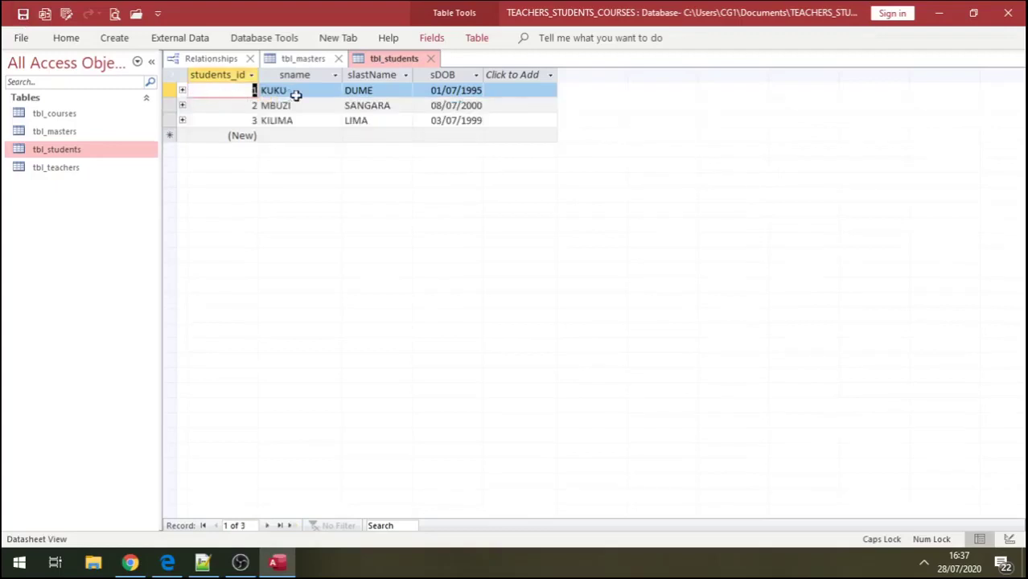
# Open tbl_courses and tbl_teachers, then return to the tbl_masters datasheet.
pyautogui.doubleClick(71, 116)
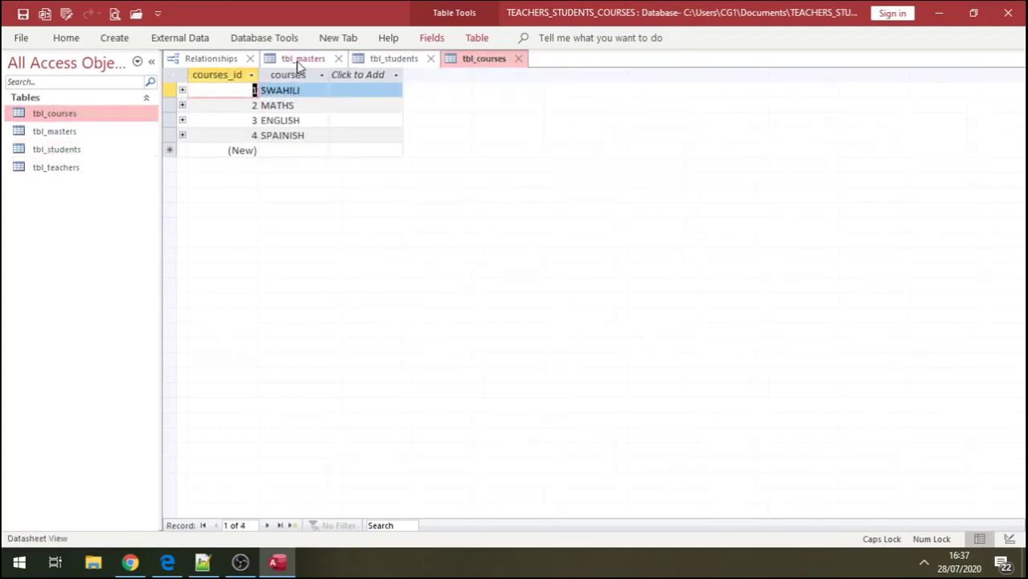
pyautogui.click(298, 63)
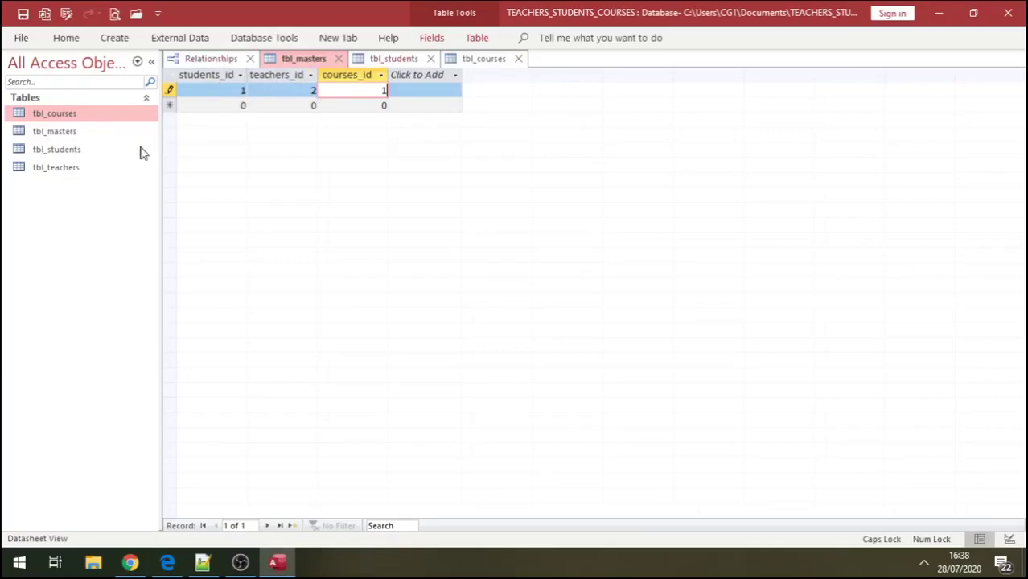
pyautogui.click(63, 175)
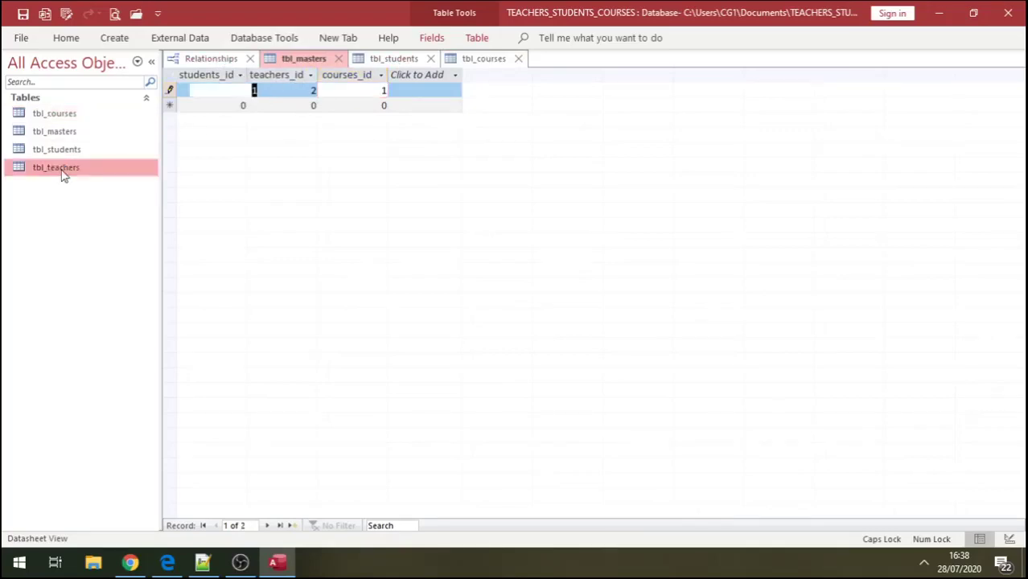
pyautogui.doubleClick(64, 175)
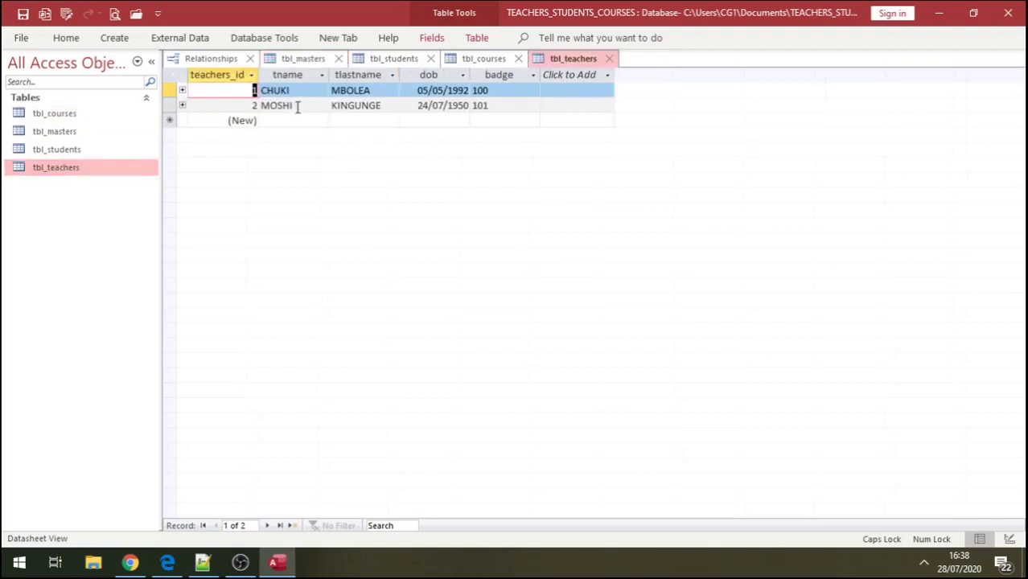
pyautogui.click(301, 63)
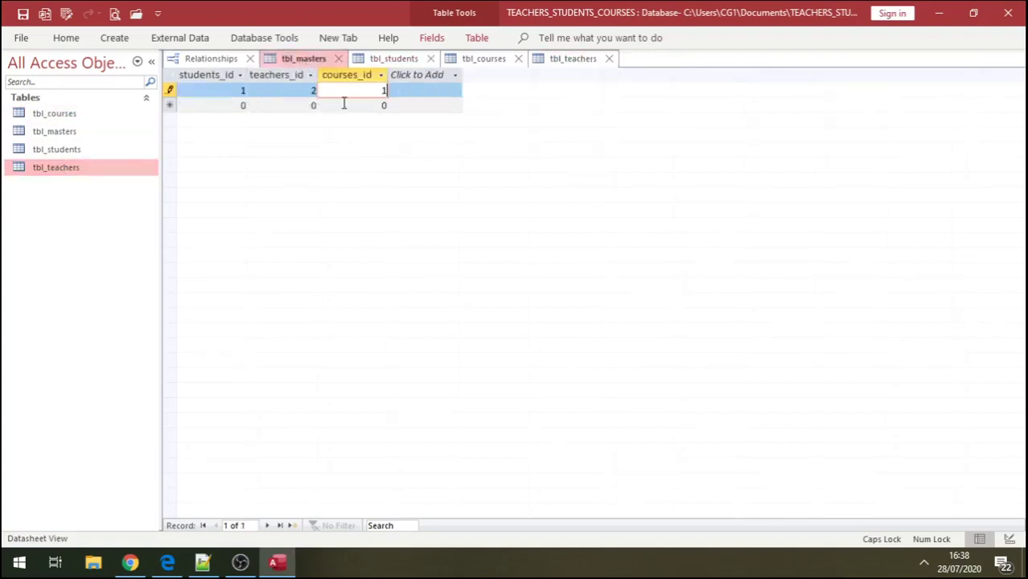
# Enter the record student 1, teacher 1, course 2 in tbl_masters.
pyautogui.click(229, 103)
pyautogui.press('Delete')
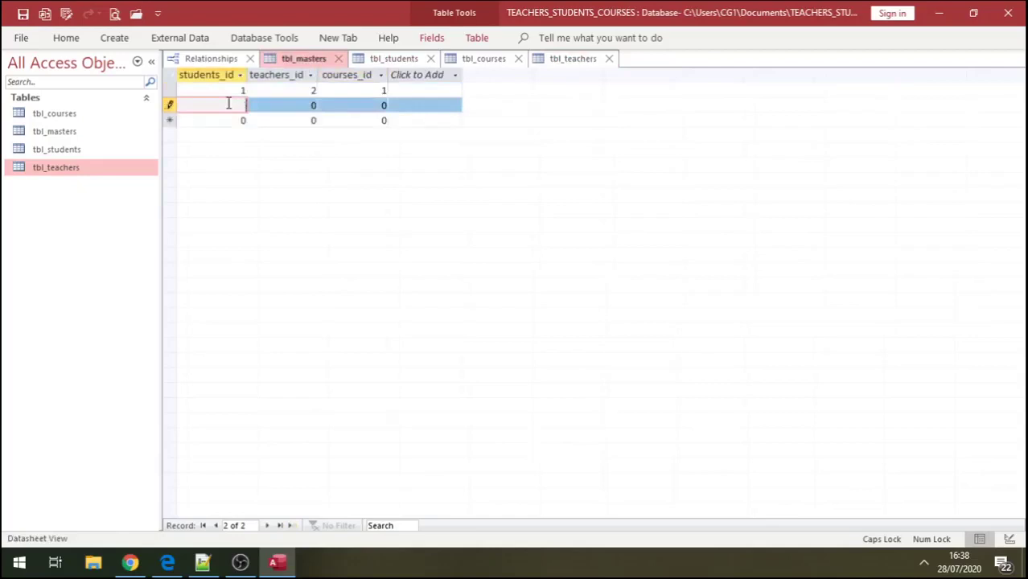
pyautogui.click(304, 104)
pyautogui.press('Right')
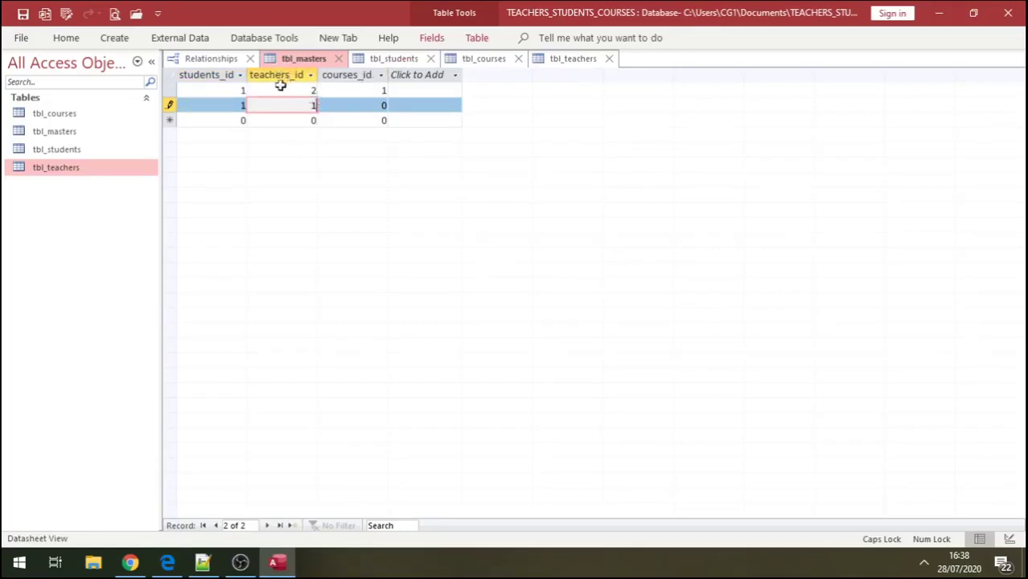
pyautogui.click(373, 106)
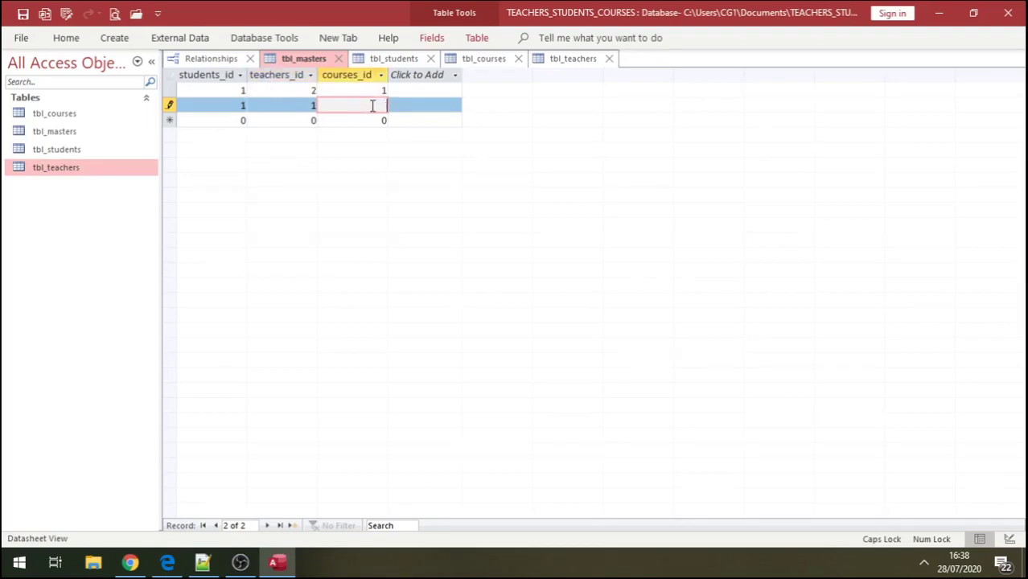
pyautogui.write('2')
# Enter the record student 1, teacher 2, course 3 and save.
pyautogui.click(238, 119)
pyautogui.press('Delete')
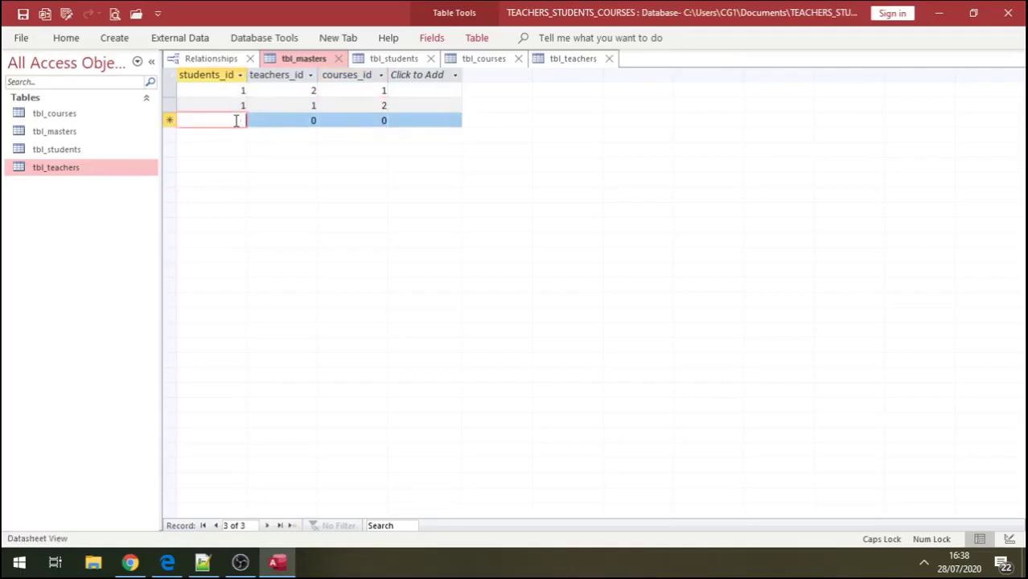
pyautogui.click(304, 120)
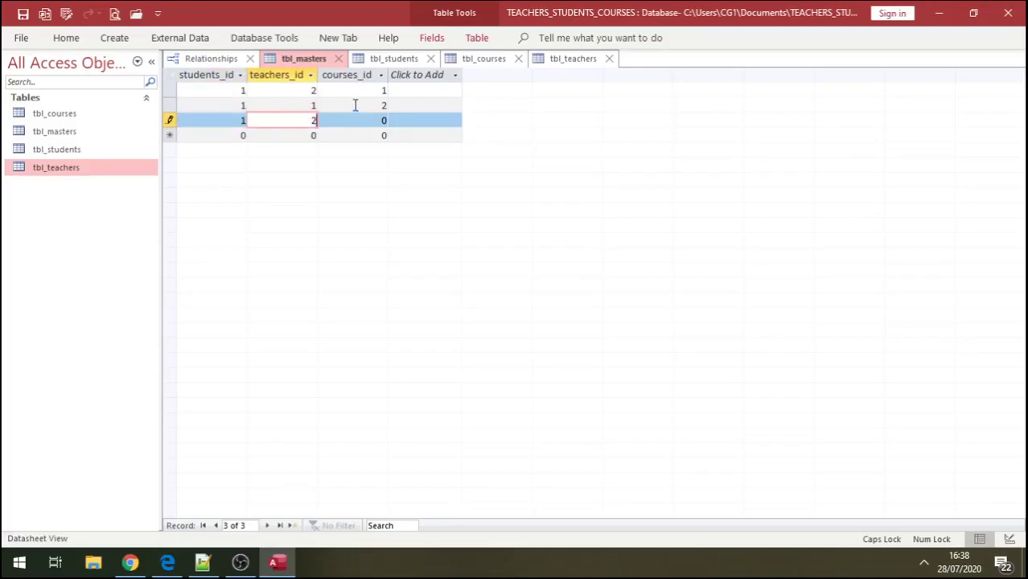
pyautogui.click(374, 120)
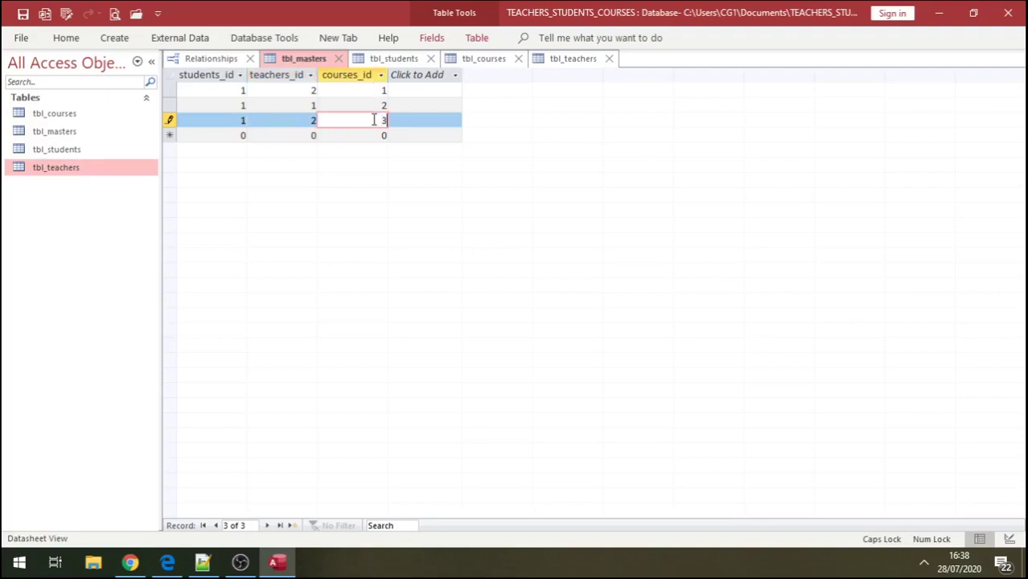
pyautogui.write('3')
pyautogui.click(23, 14)
# Enter the record student 2, teacher 1, course 1 in tbl_masters.
pyautogui.click(239, 135)
pyautogui.press('BackSpace')
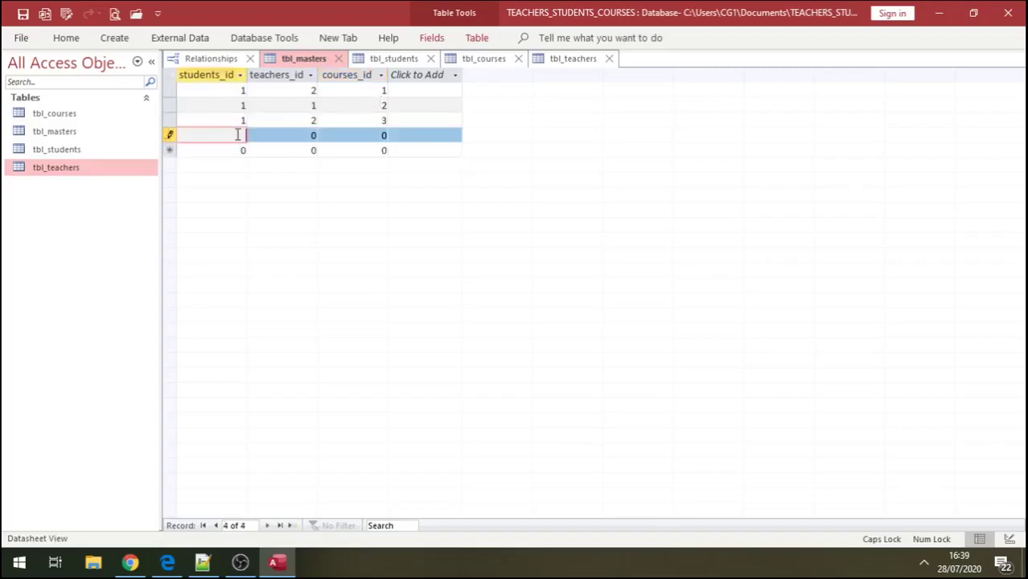
pyautogui.write('2')
pyautogui.click(310, 137)
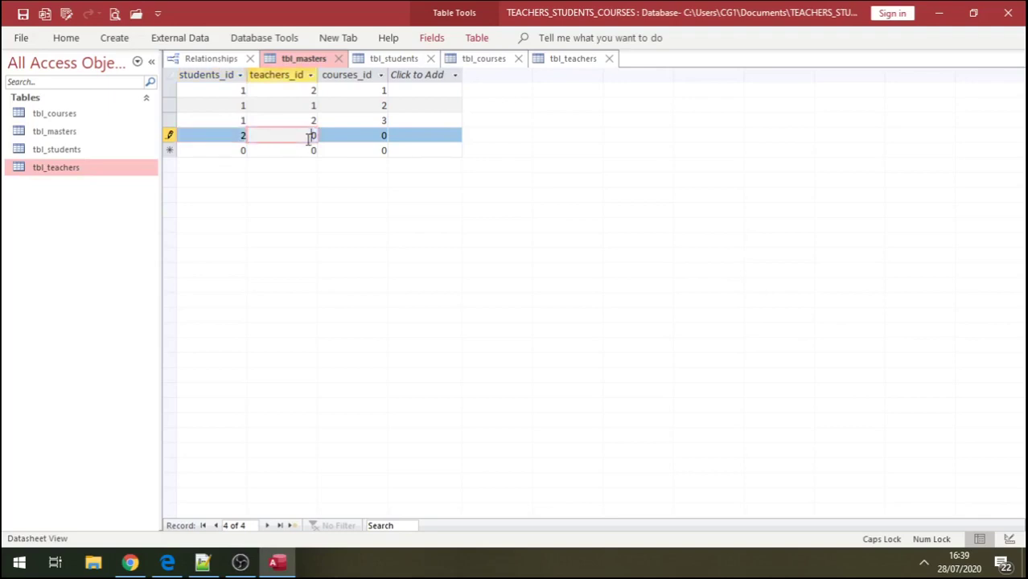
pyautogui.write('1')
pyautogui.click(378, 137)
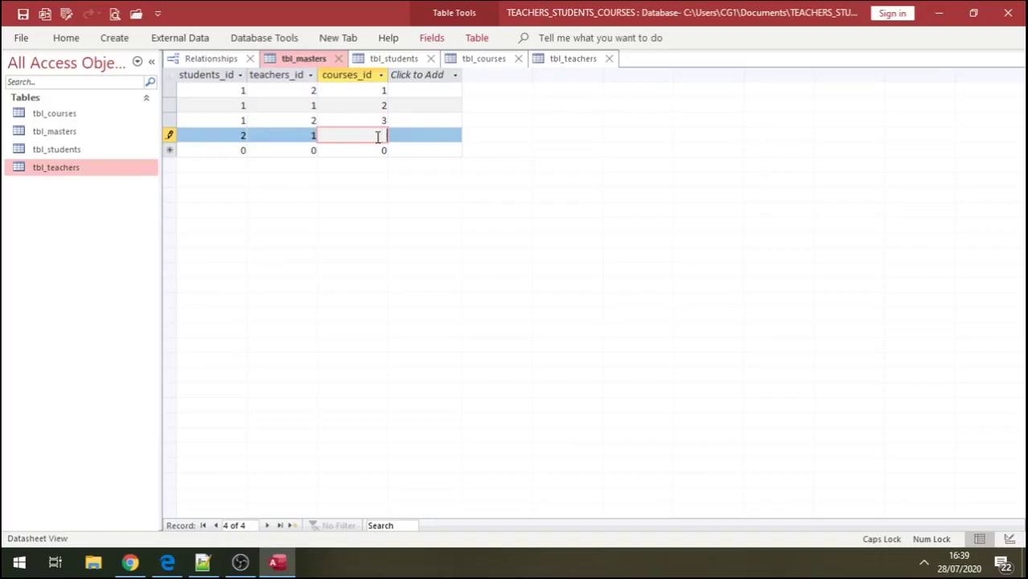
# Enter the record student 2, teacher 2, course 3.
pyautogui.click(240, 149)
pyautogui.press('BackSpace')
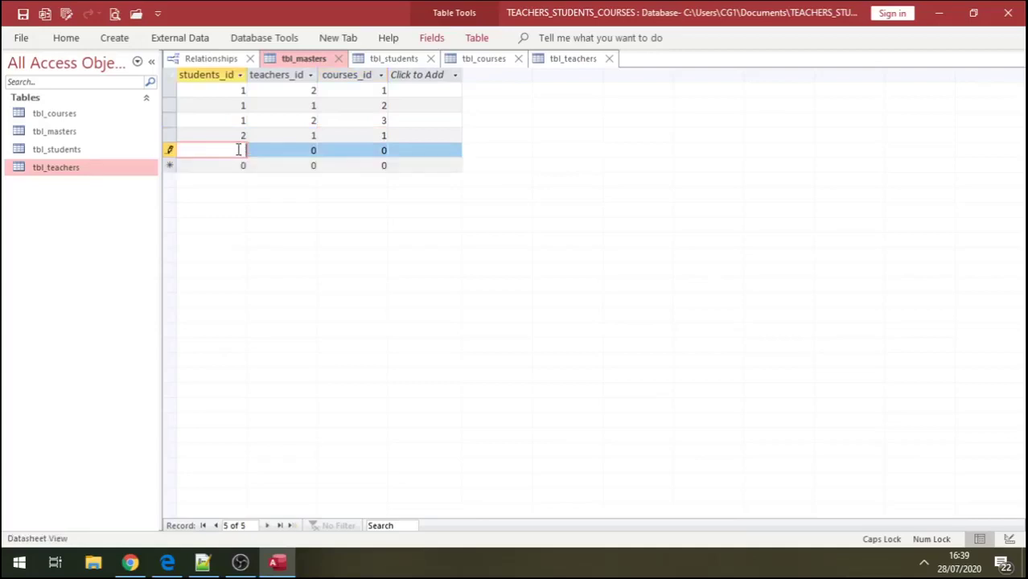
pyautogui.click(313, 151)
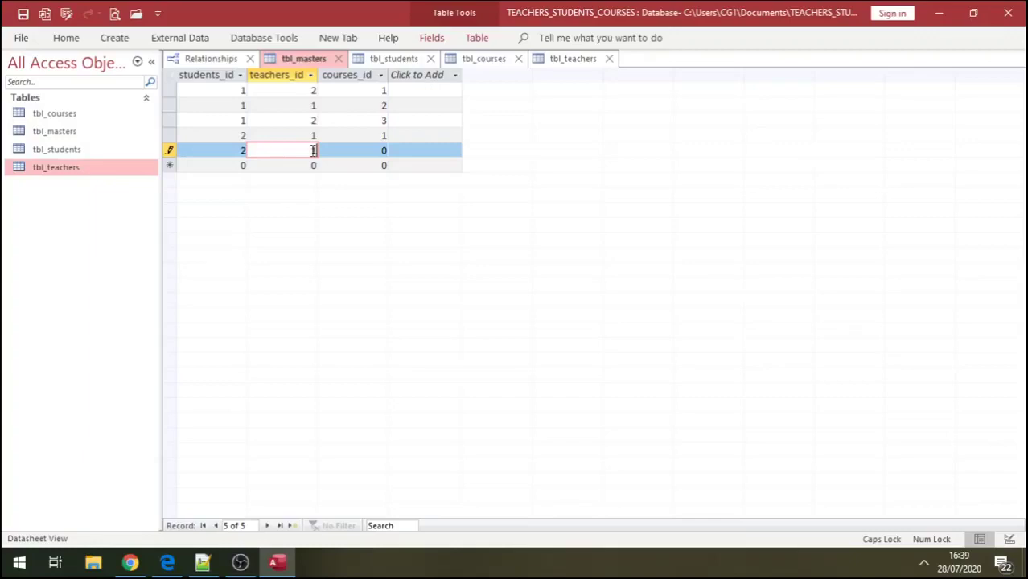
pyautogui.write('2')
pyautogui.click(376, 151)
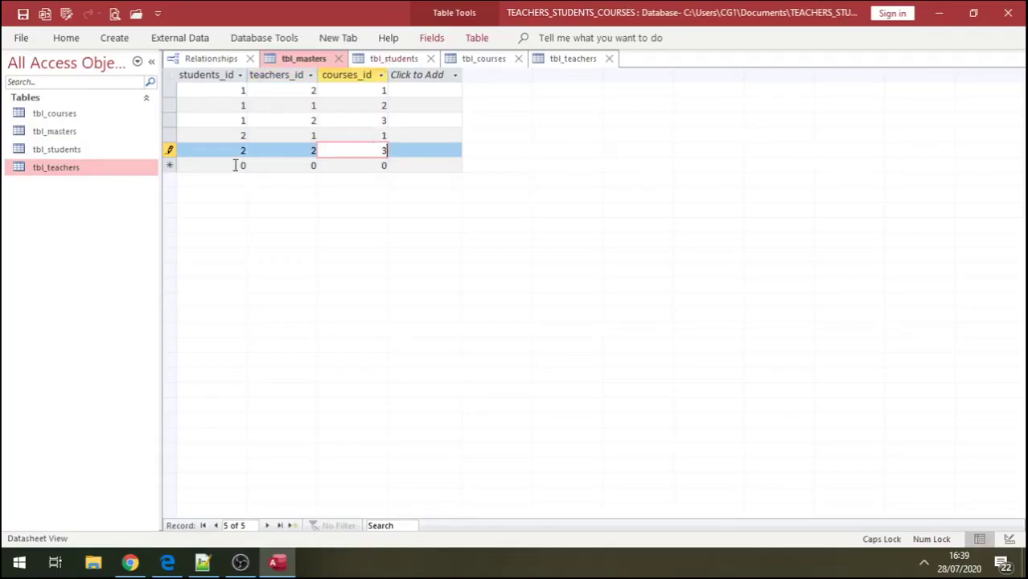
# Enter and commit the record student 2, teacher 1, course 2.
pyautogui.click(236, 165)
pyautogui.press('BackSpace')
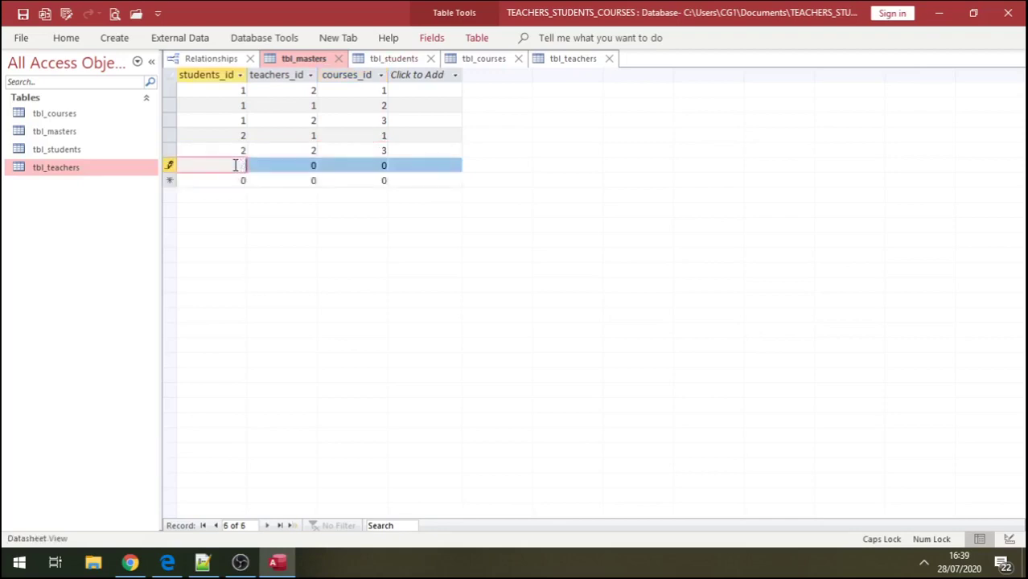
pyautogui.write('2')
pyautogui.click(308, 165)
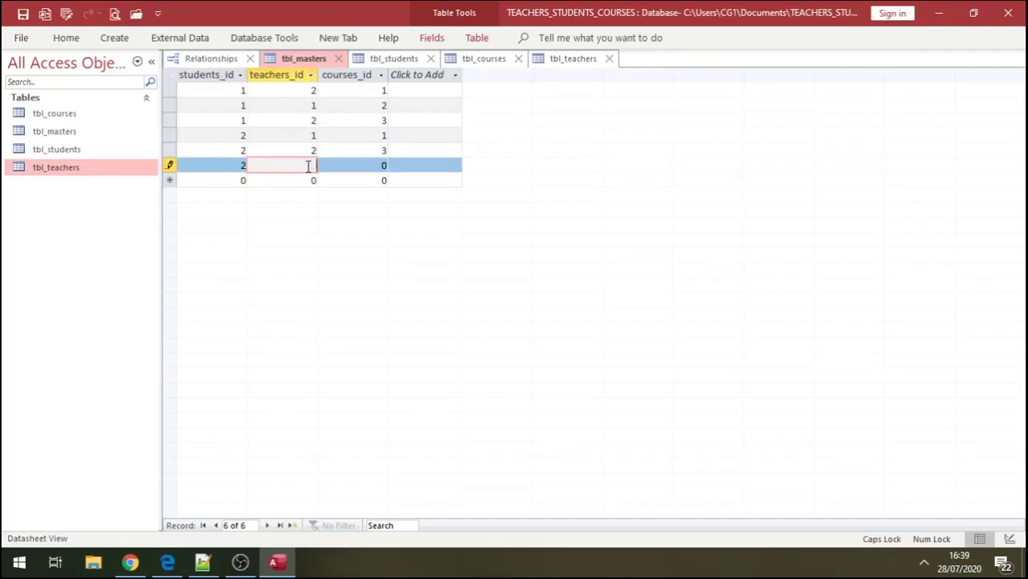
pyautogui.click(375, 164)
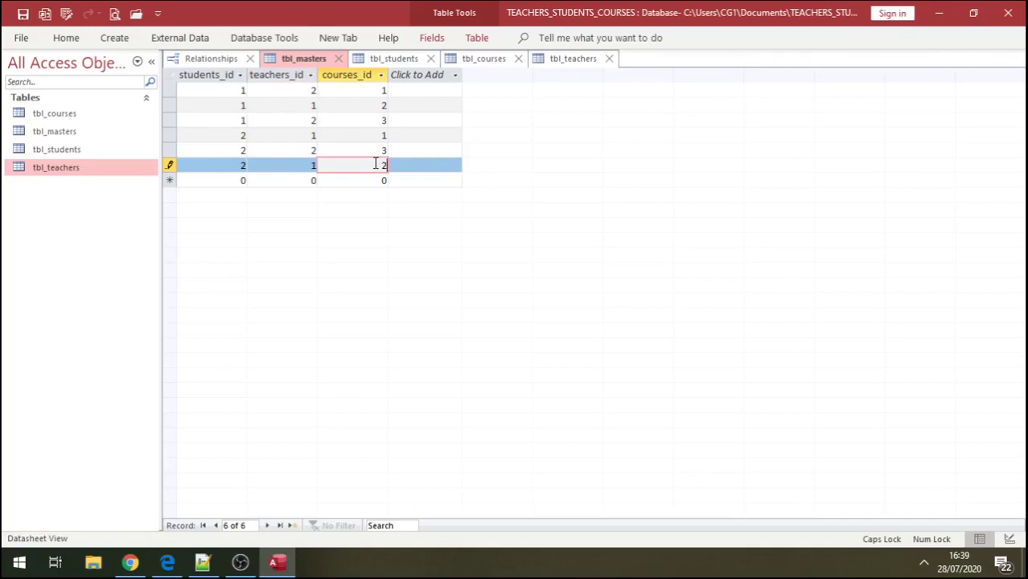
pyautogui.write('2')
pyautogui.press('Up')
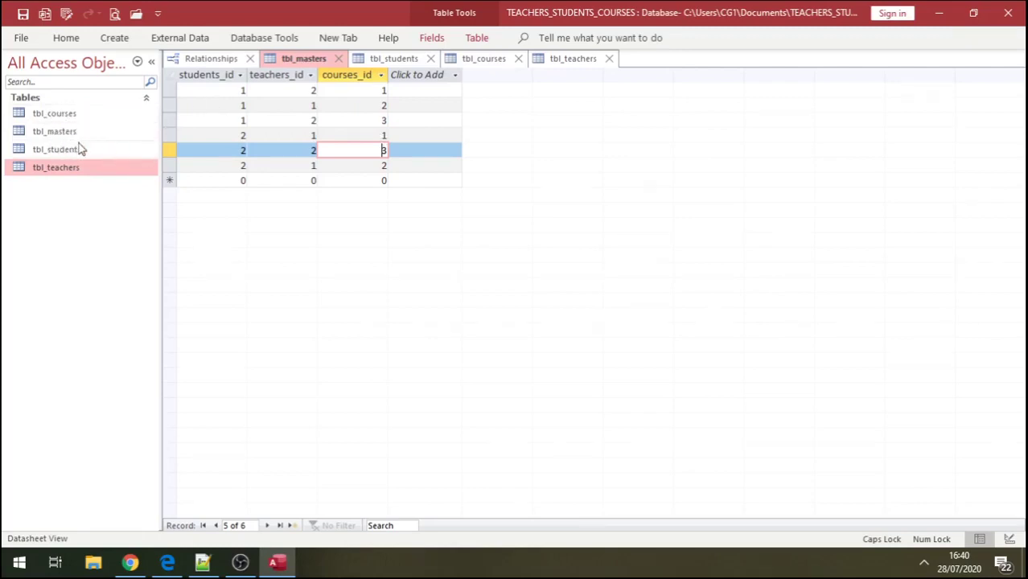
# Open tbl_courses, tbl_masters, tbl_students and tbl_teachers to review the data.
pyautogui.doubleClick(65, 115)
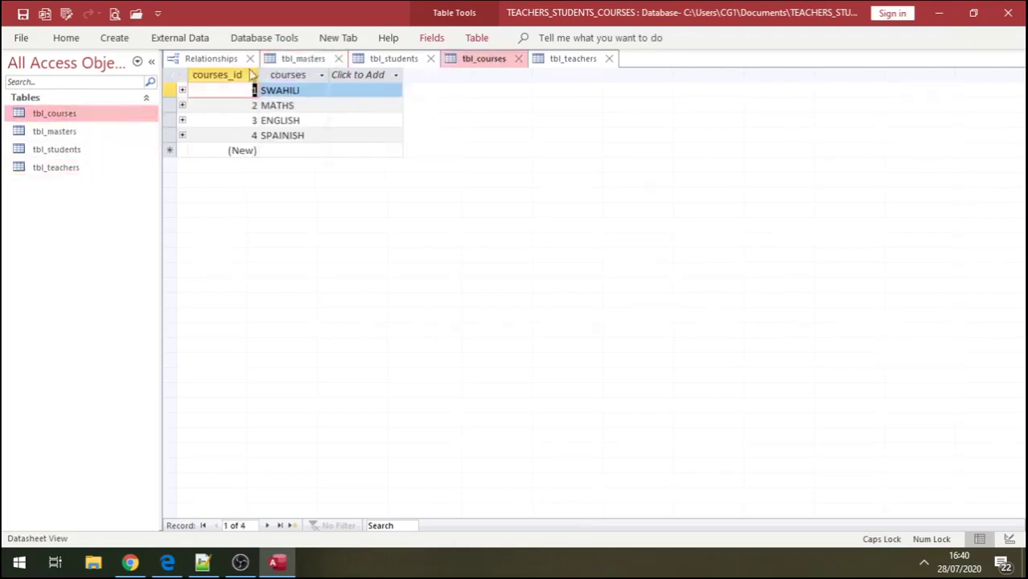
pyautogui.doubleClick(45, 129)
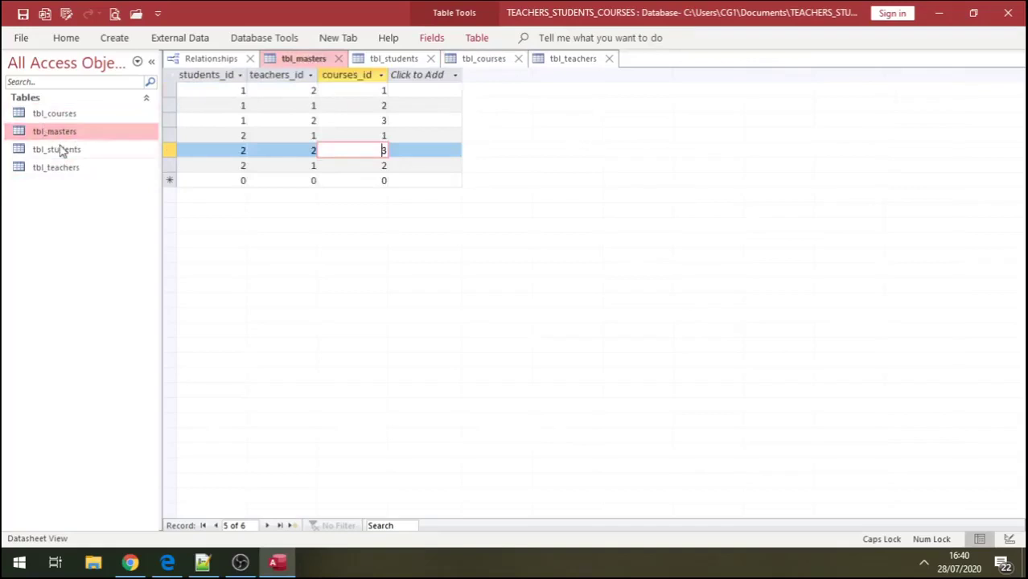
pyautogui.doubleClick(61, 151)
pyautogui.doubleClick(72, 167)
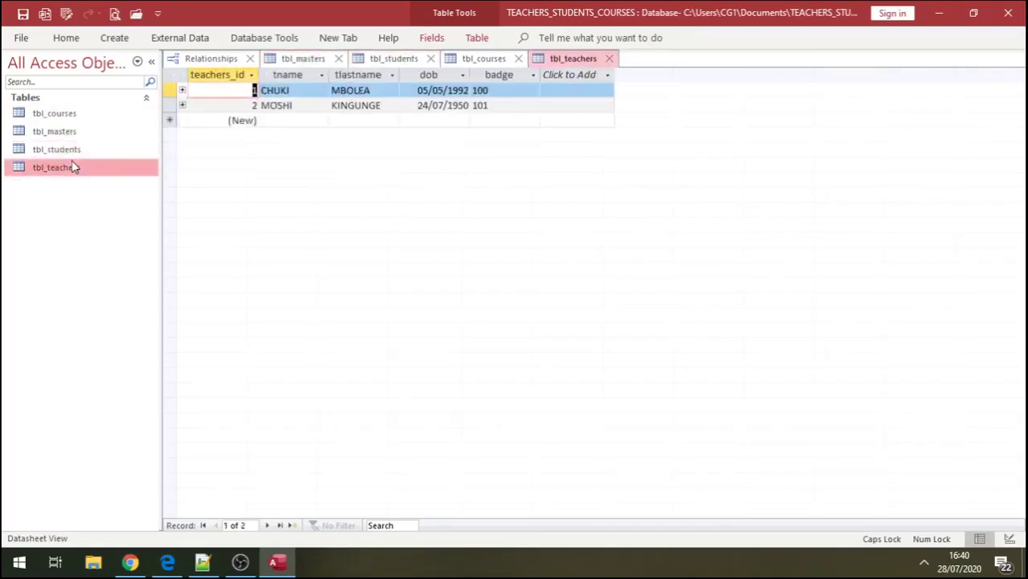
# Close all four table tabs and save the database.
pyautogui.click(606, 59)
pyautogui.click(518, 58)
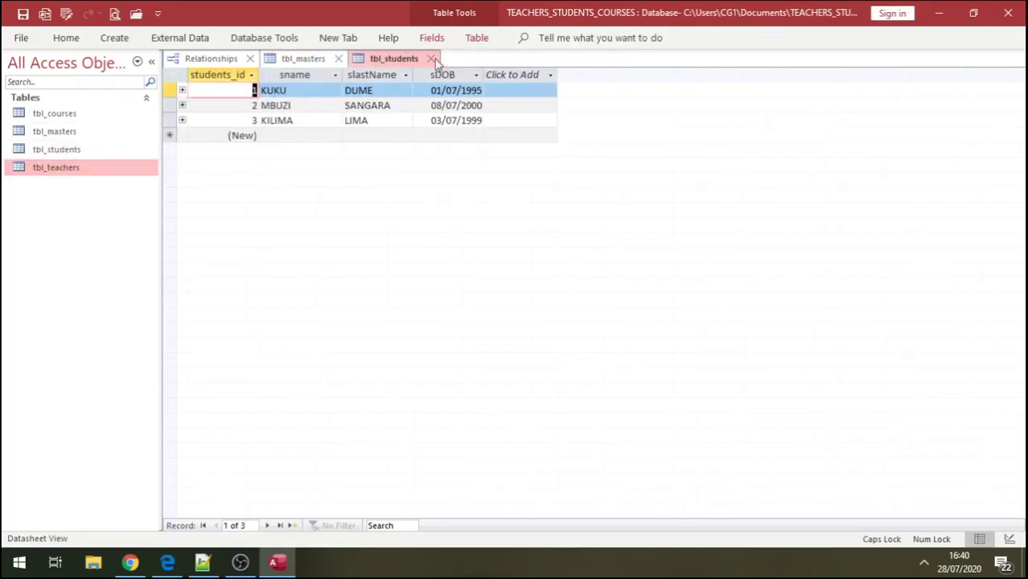
pyautogui.click(432, 59)
pyautogui.click(338, 58)
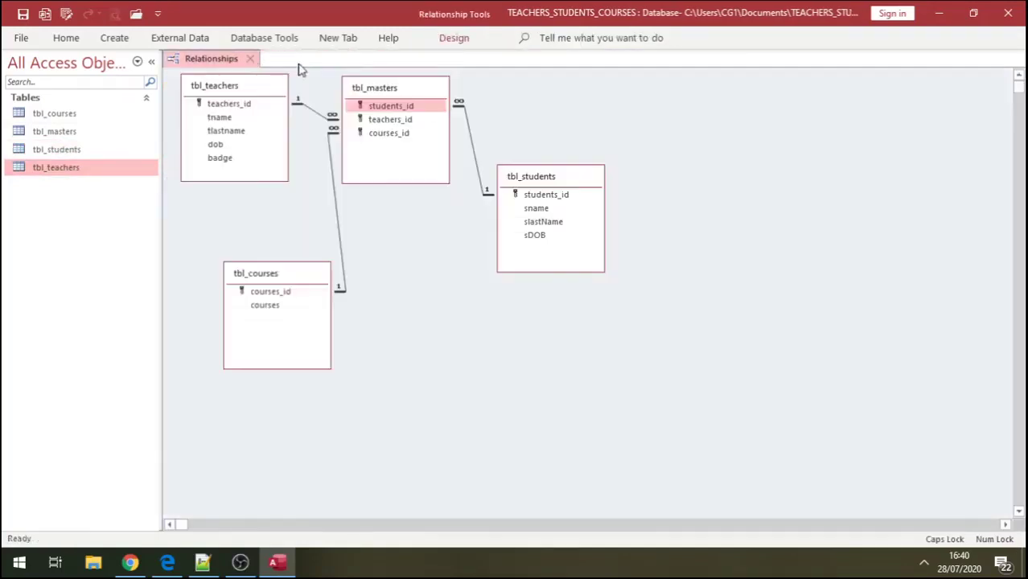
pyautogui.click(23, 18)
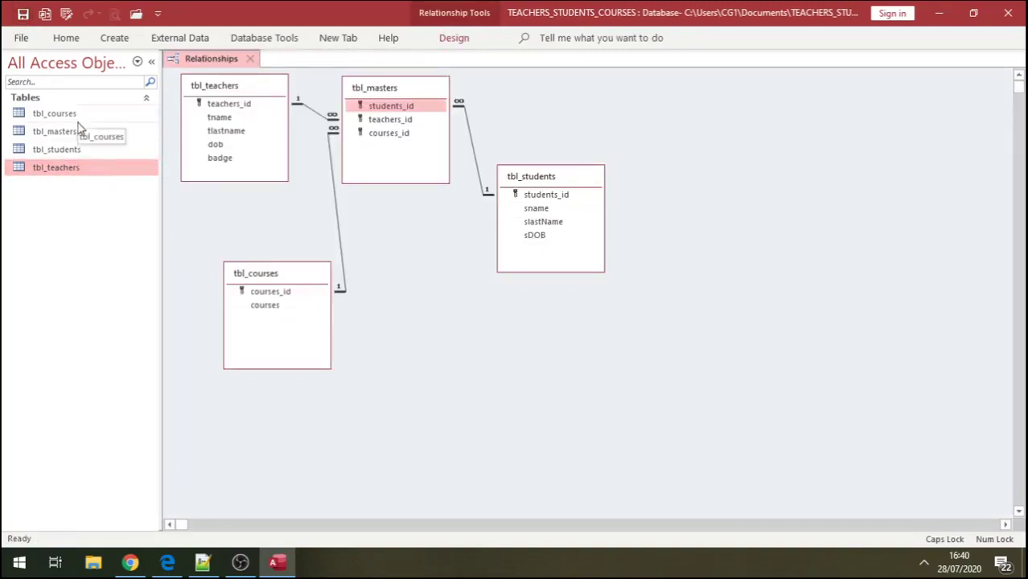
pyautogui.click(76, 152)
# Open tbl_students and expand student 1's linked teacher and course records.
pyautogui.doubleClick(76, 152)
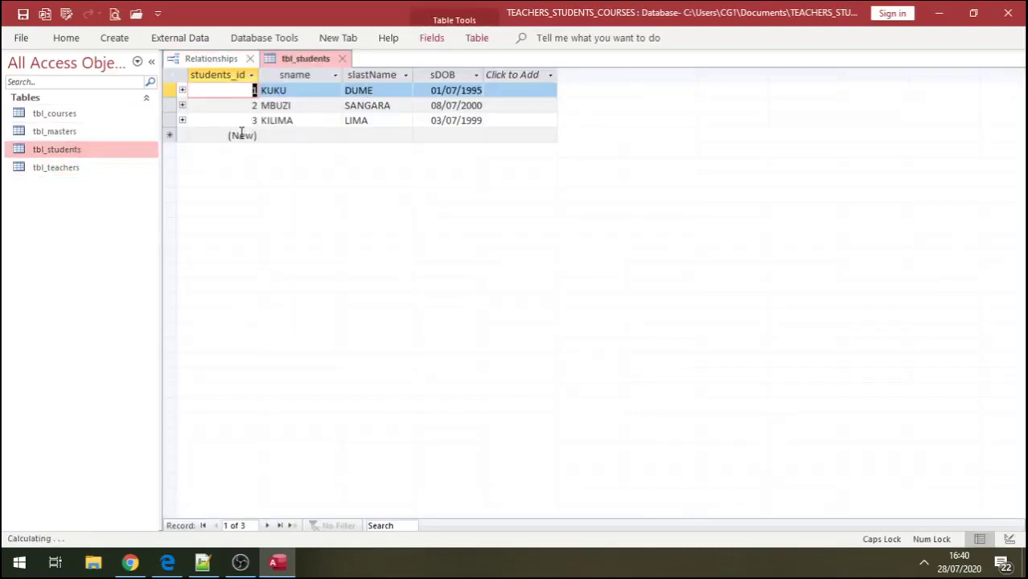
pyautogui.click(182, 90)
pyautogui.click(182, 90)
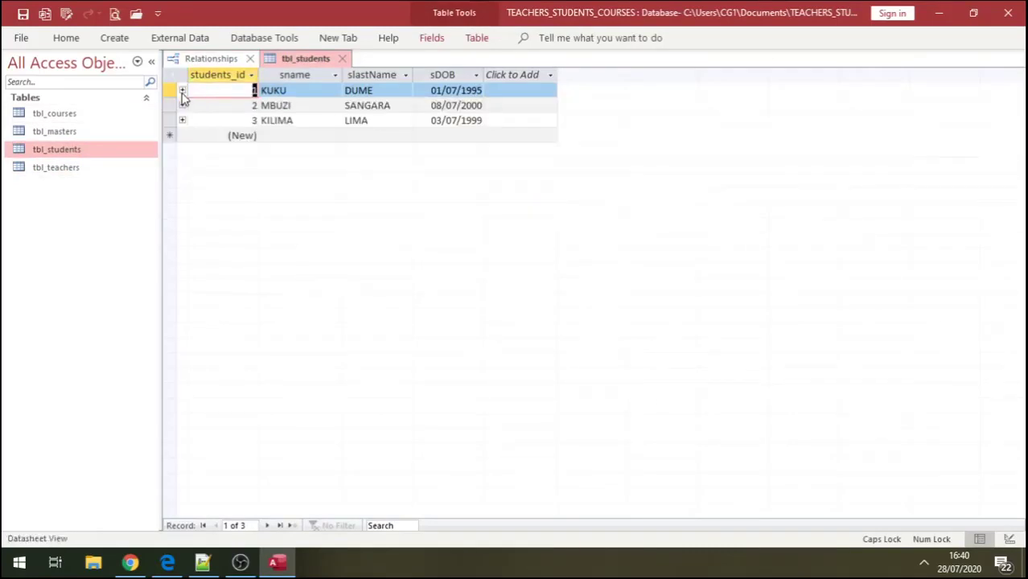
pyautogui.click(182, 90)
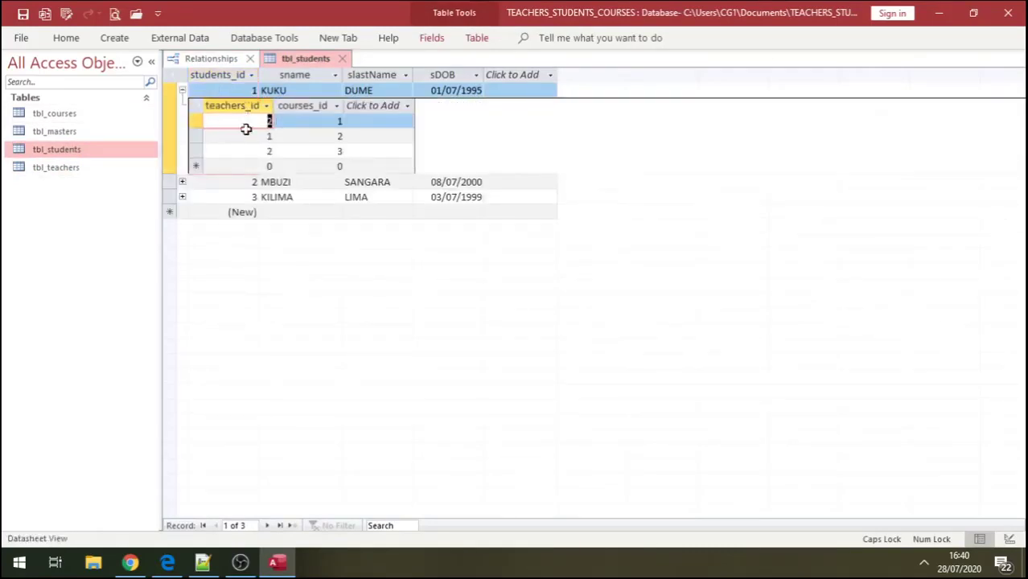
pyautogui.click(182, 90)
pyautogui.click(182, 90)
# Inspect the three linked records' teacher and course ids, collapse them, and close tbl_students.
pyautogui.click(323, 123)
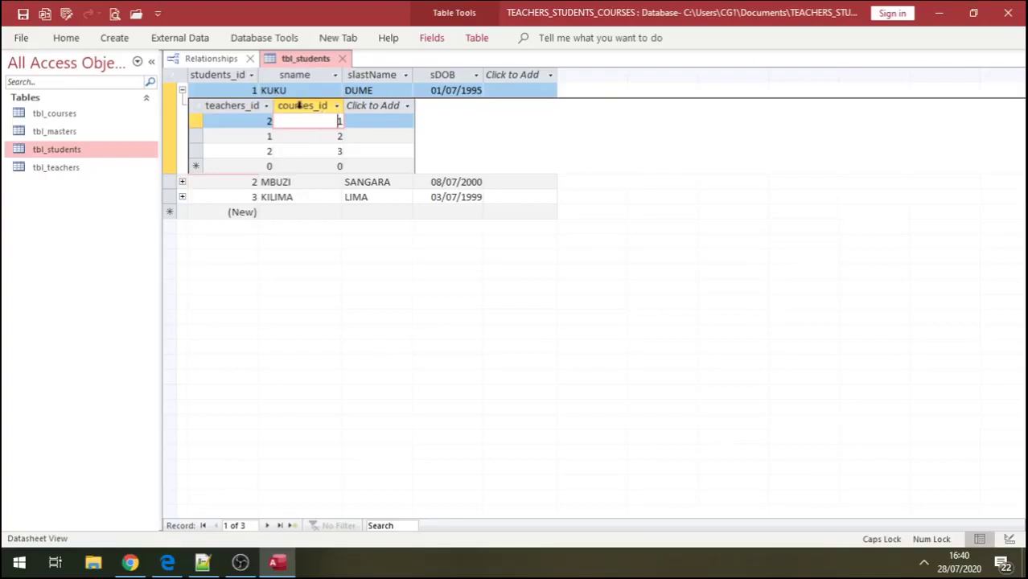
pyautogui.click(334, 137)
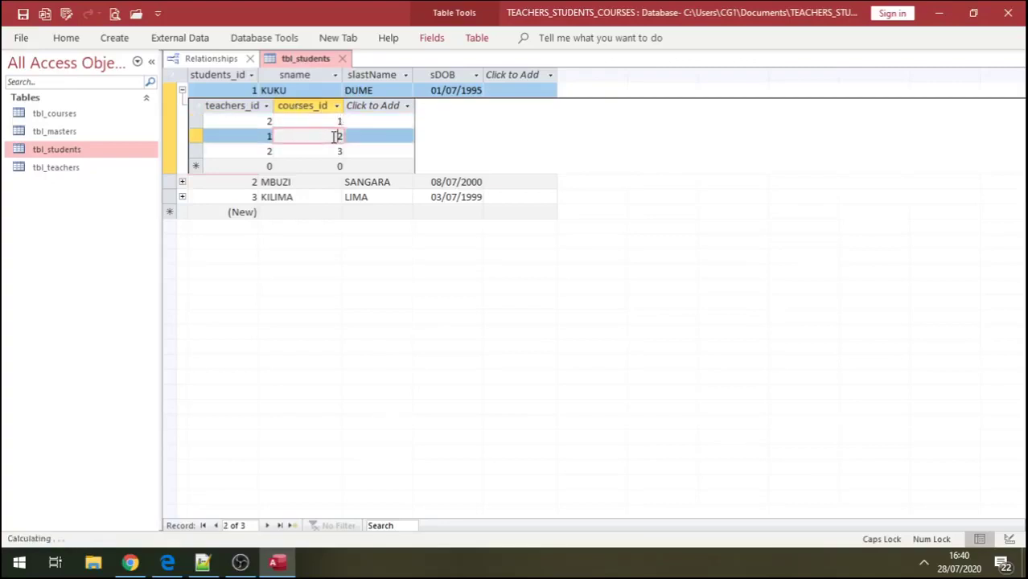
pyautogui.click(268, 135)
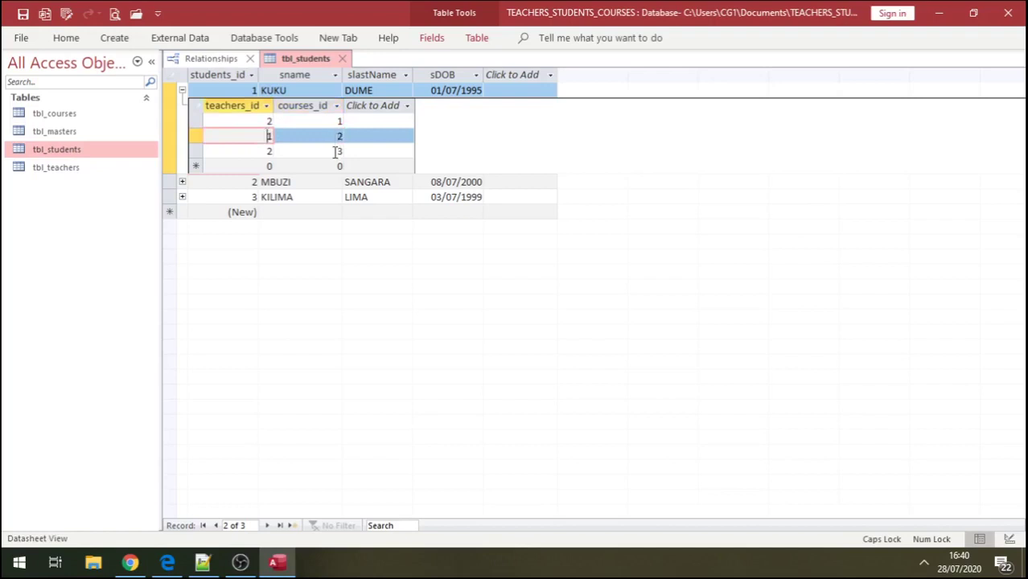
pyautogui.click(335, 152)
pyautogui.click(269, 151)
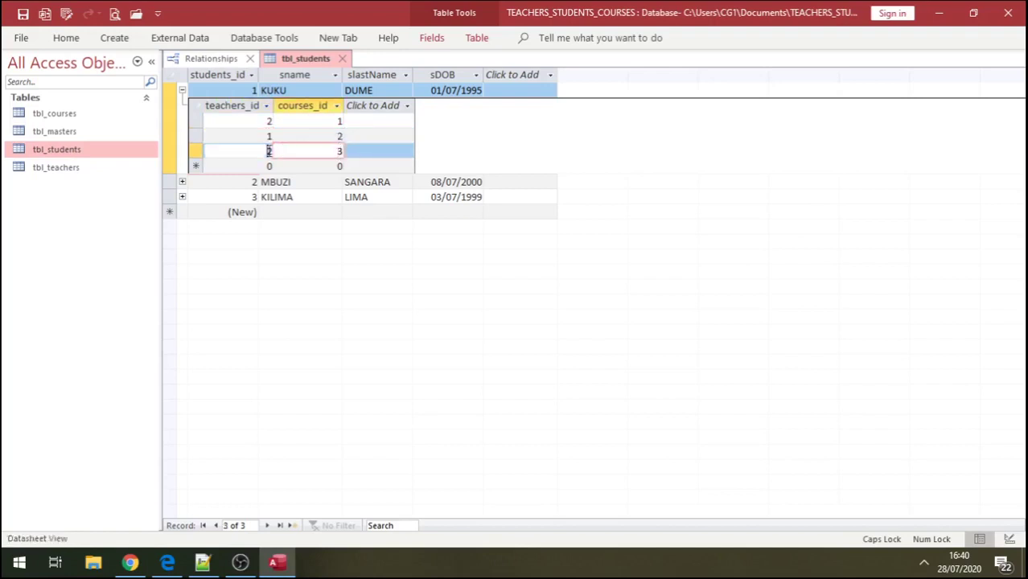
pyautogui.click(182, 90)
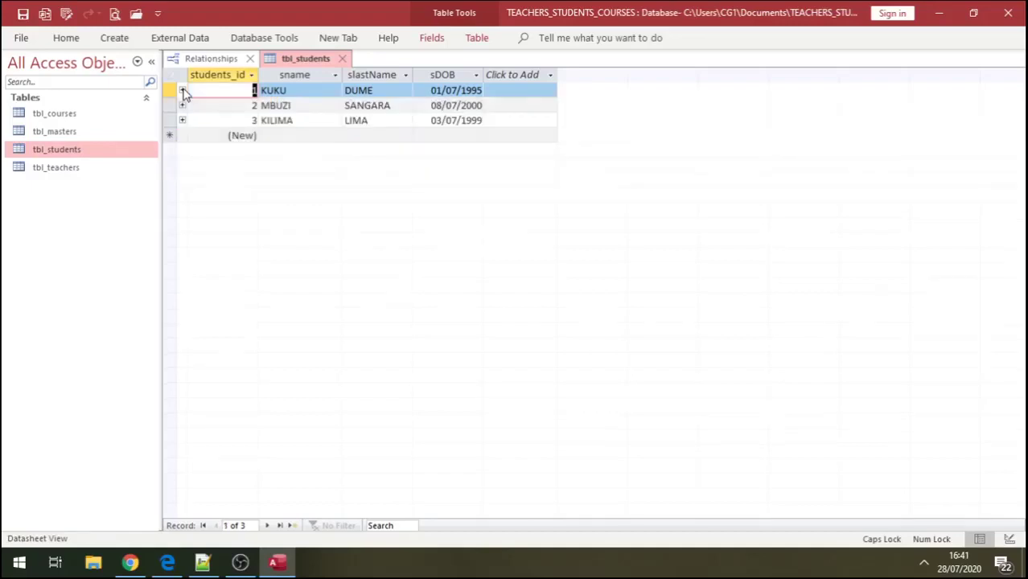
pyautogui.click(341, 60)
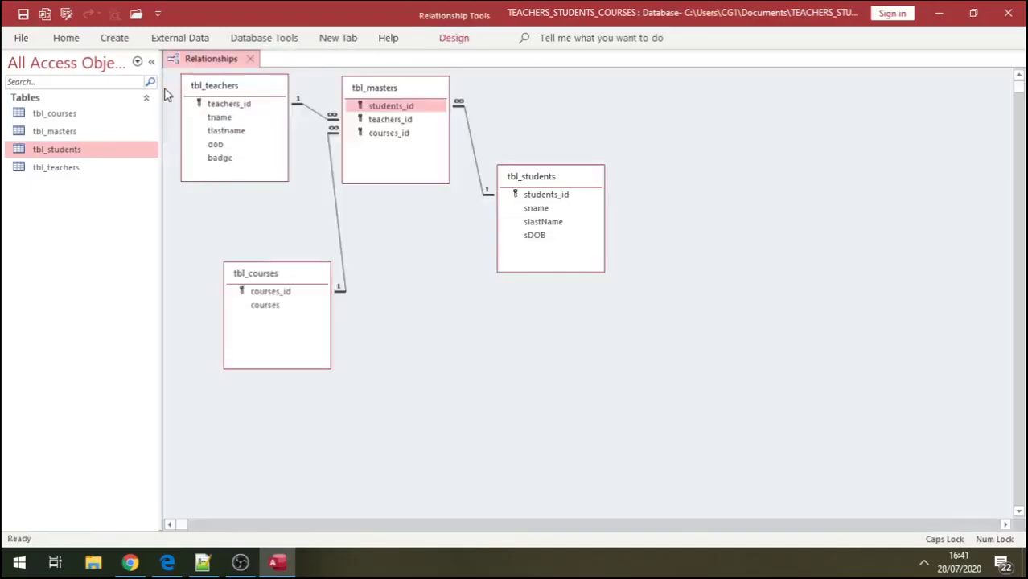
# Start a Query Design and add tbl_courses, tbl_masters, tbl_students and tbl_teachers from Show Table.
pyautogui.click(114, 40)
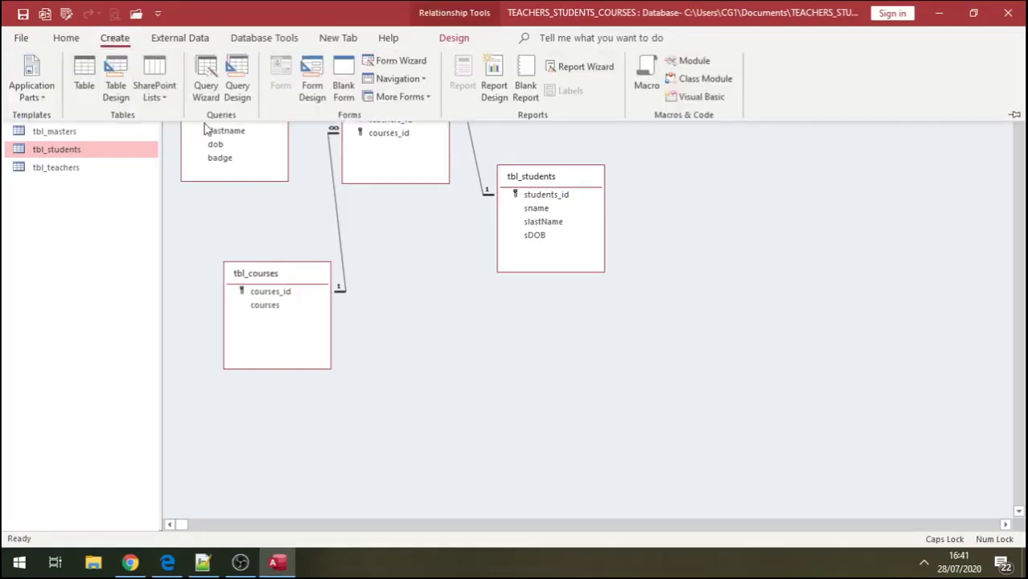
pyautogui.click(241, 69)
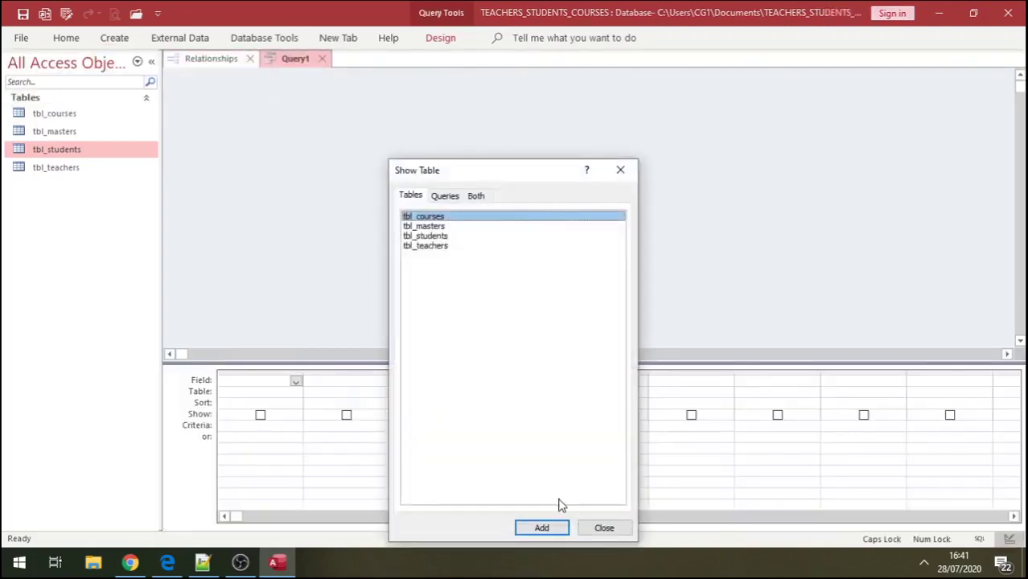
pyautogui.click(542, 528)
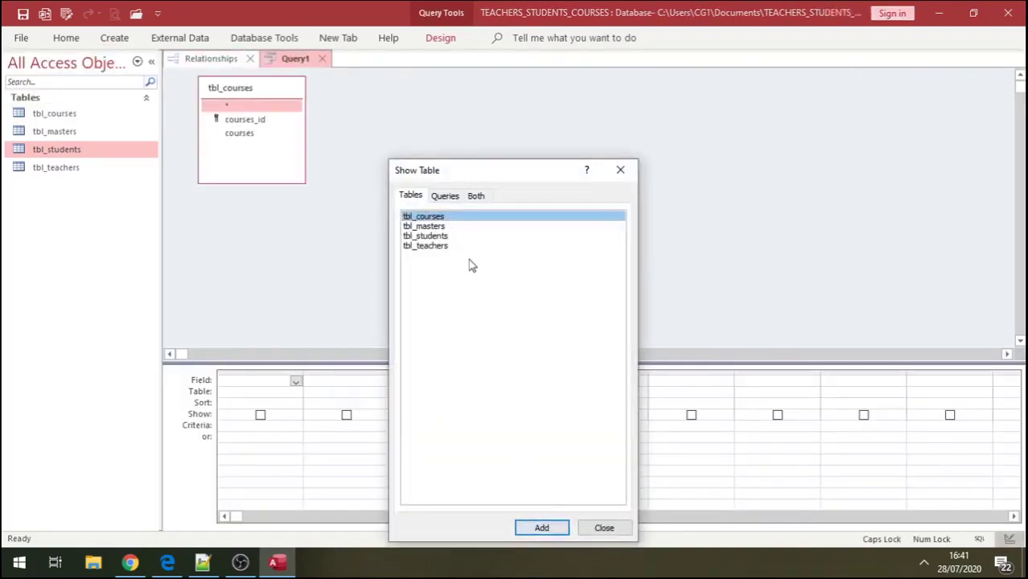
pyautogui.click(441, 227)
pyautogui.click(557, 530)
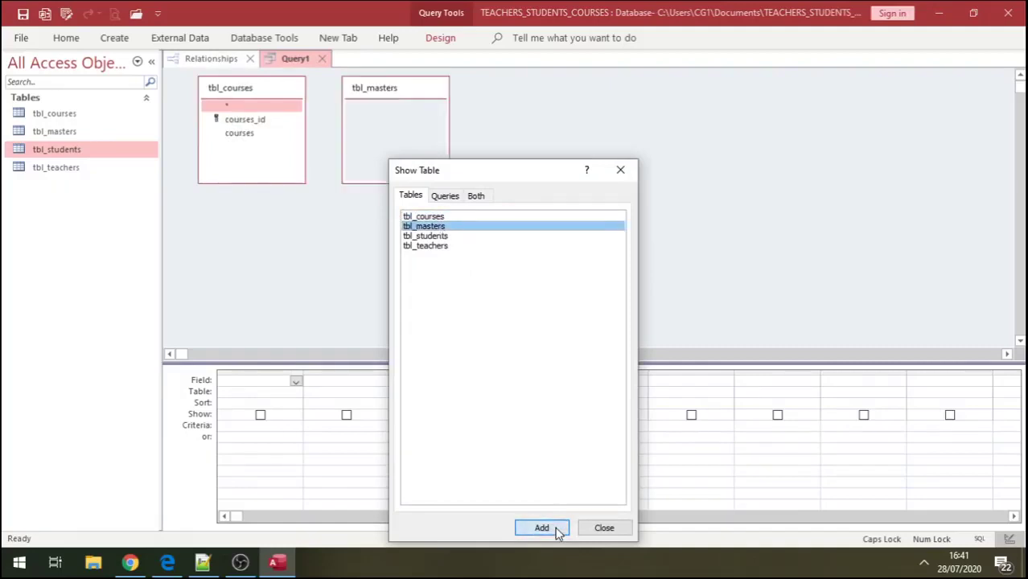
pyautogui.click(438, 236)
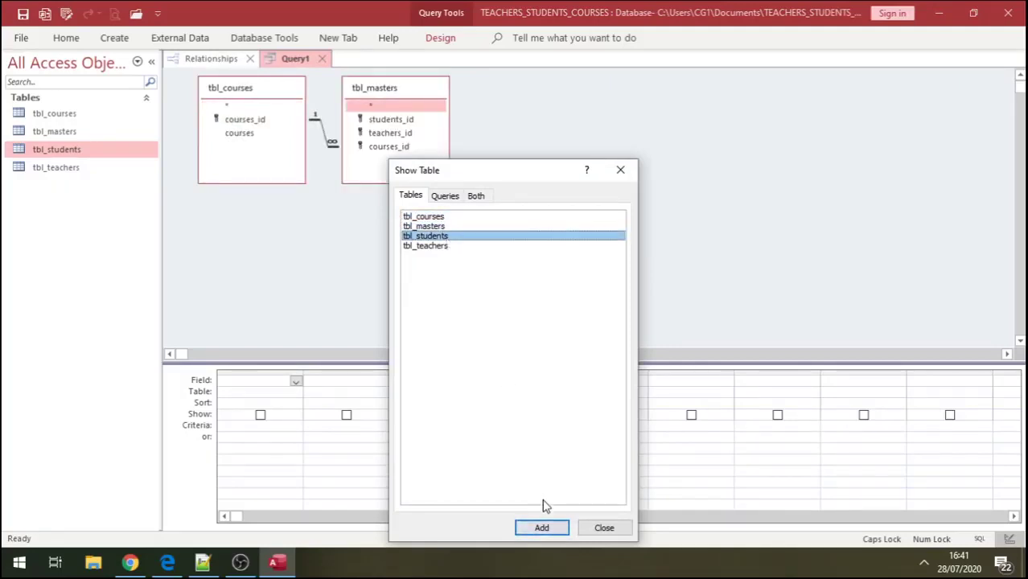
pyautogui.click(544, 528)
pyautogui.click(442, 246)
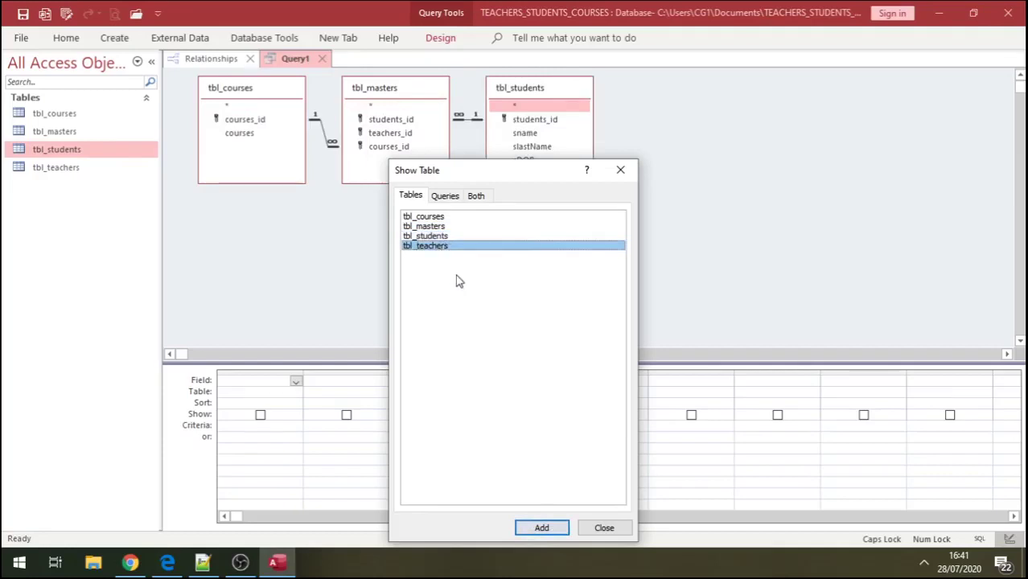
pyautogui.click(542, 529)
pyautogui.click(601, 529)
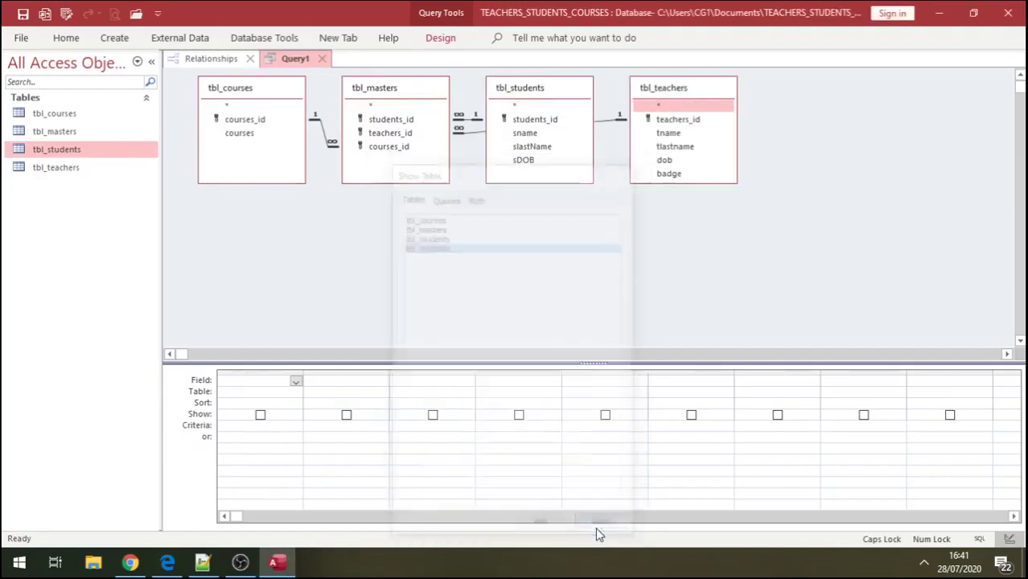
# Rearrange the four field lists in the query design area.
pyautogui.moveTo(415, 87); pyautogui.dragTo(407, 148)
pyautogui.moveTo(527, 92); pyautogui.dragTo(486, 122)
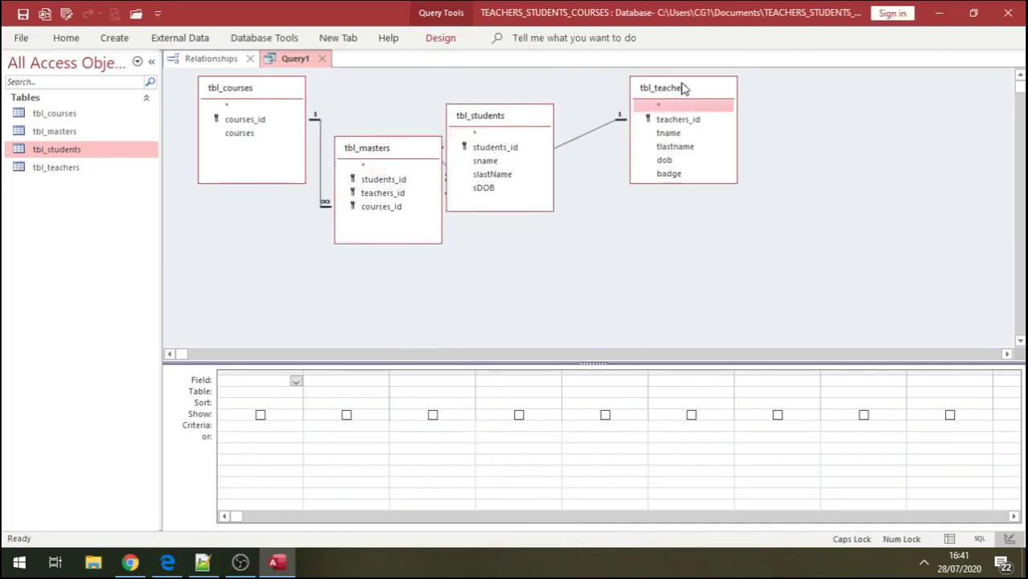
pyautogui.moveTo(681, 87); pyautogui.dragTo(631, 219)
pyautogui.moveTo(539, 126); pyautogui.dragTo(679, 101)
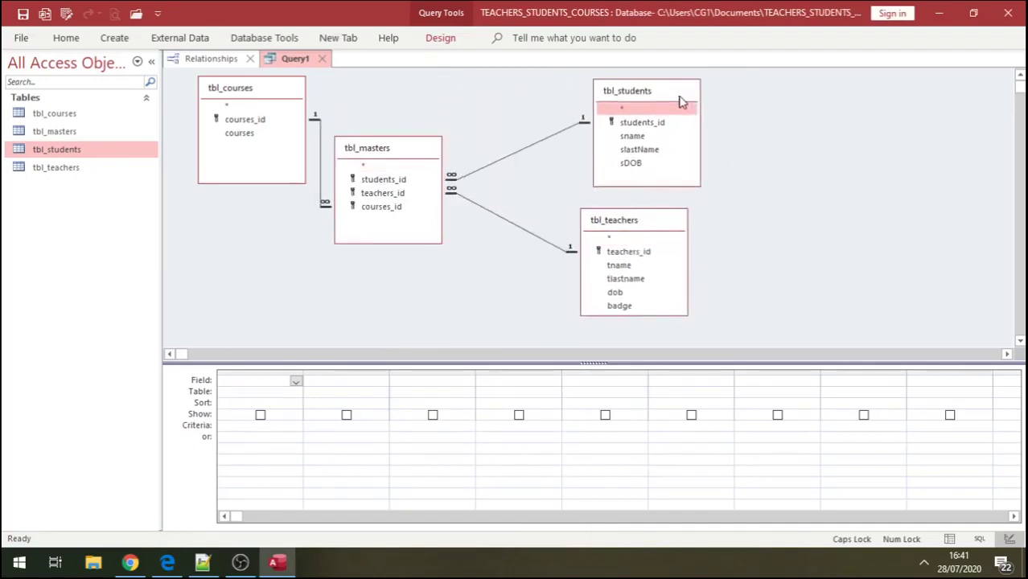
pyautogui.click(276, 96)
pyautogui.moveTo(276, 97); pyautogui.dragTo(261, 137)
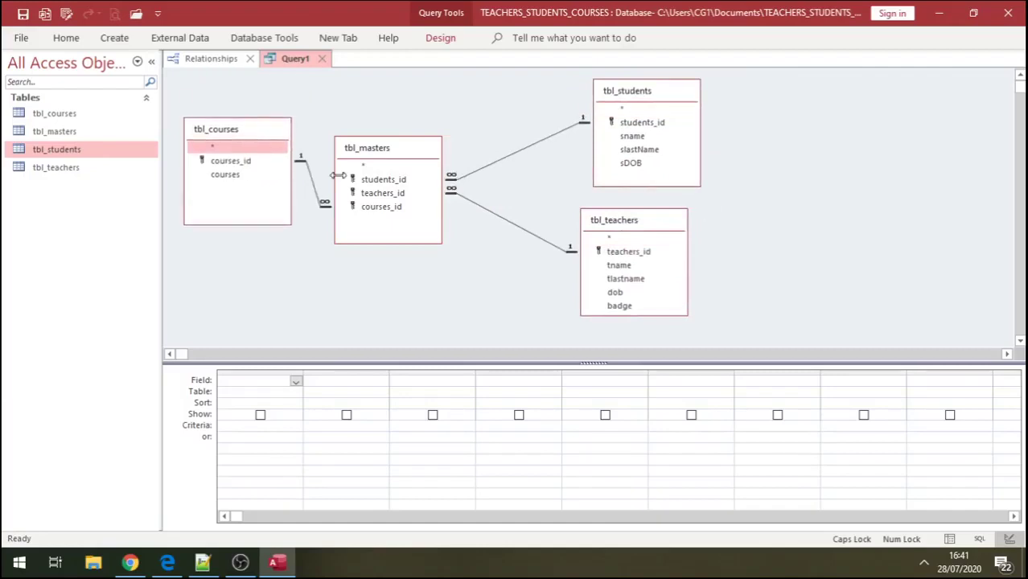
# Add sname, slastName, sDOB, tname, tlastname and badge to the query grid.
pyautogui.doubleClick(640, 136)
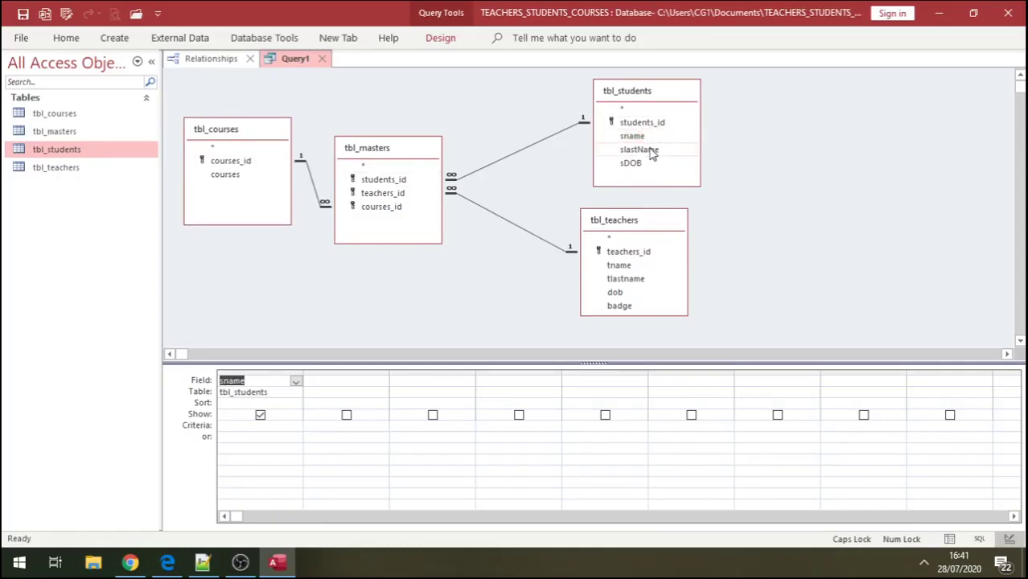
pyautogui.doubleClick(651, 151)
pyautogui.doubleClick(633, 163)
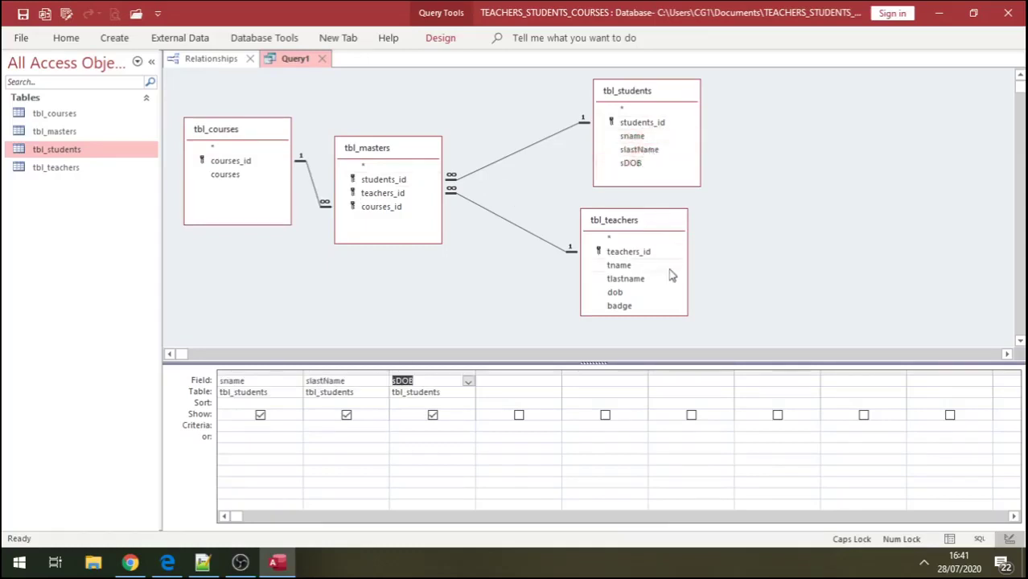
pyautogui.doubleClick(627, 265)
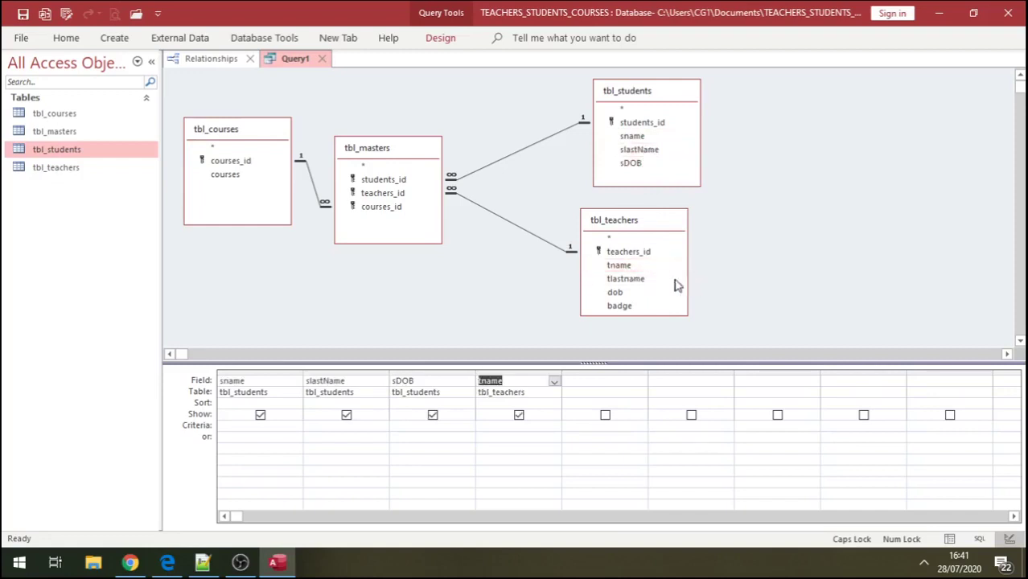
pyautogui.doubleClick(643, 280)
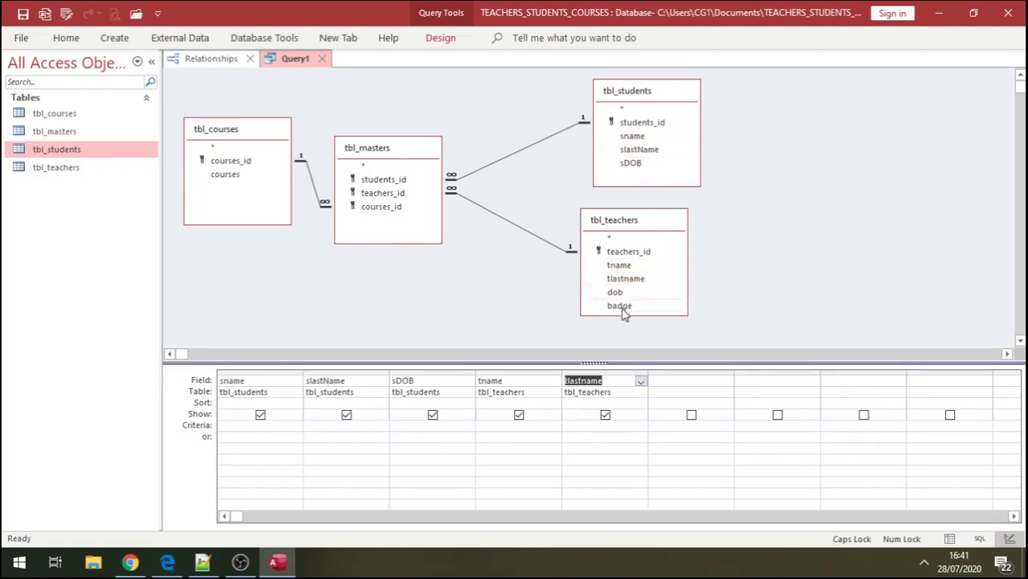
pyautogui.doubleClick(622, 306)
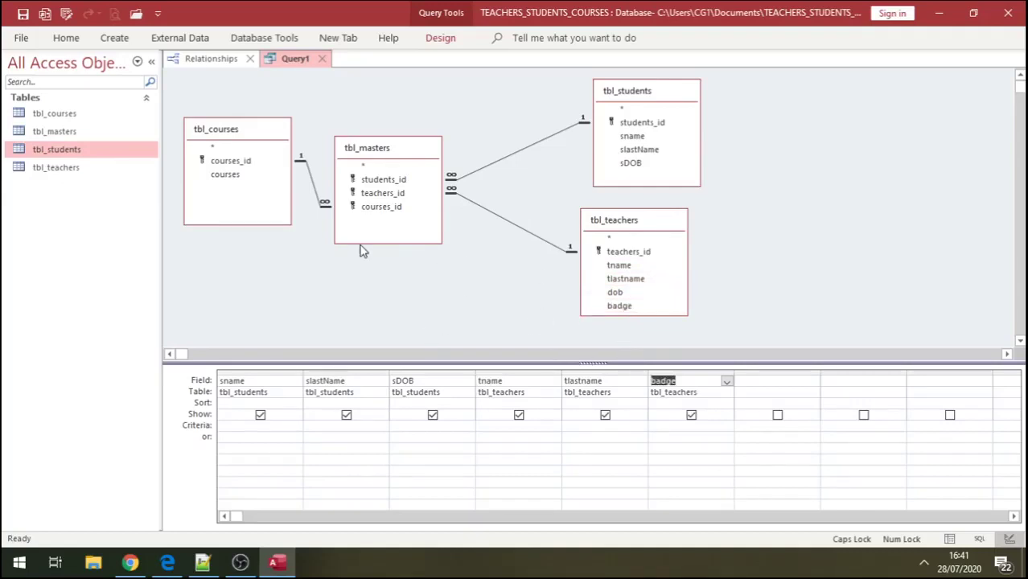
# Add courses plus tbl_masters' students_id, teachers_id and courses_id to the grid.
pyautogui.doubleClick(241, 174)
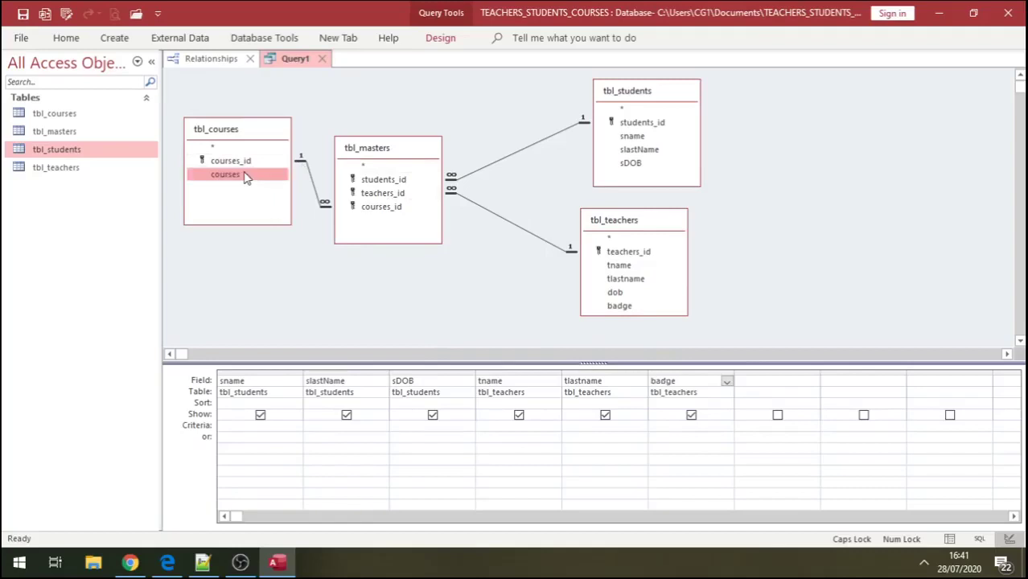
pyautogui.doubleClick(395, 181)
pyautogui.doubleClick(401, 194)
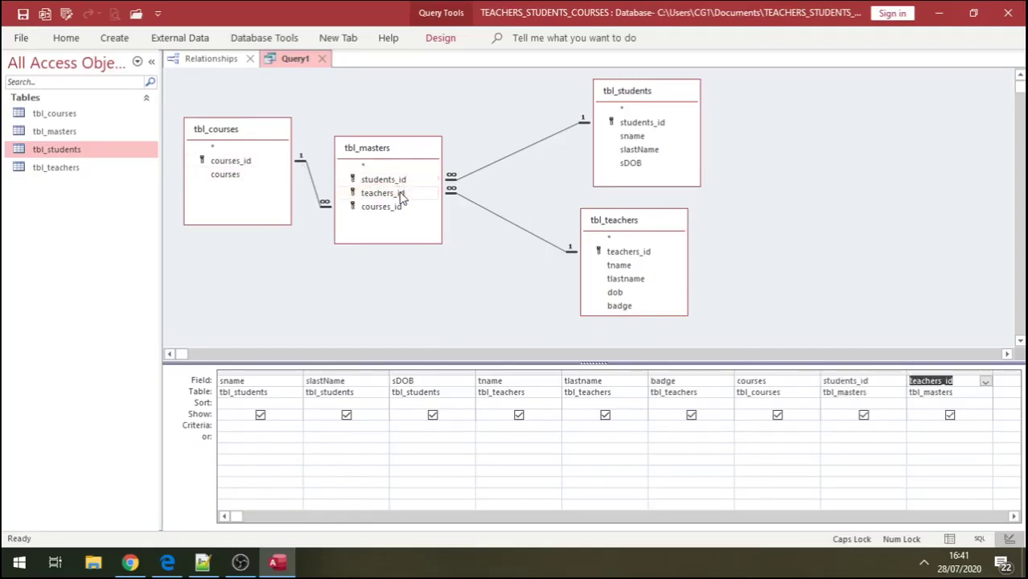
pyautogui.doubleClick(402, 208)
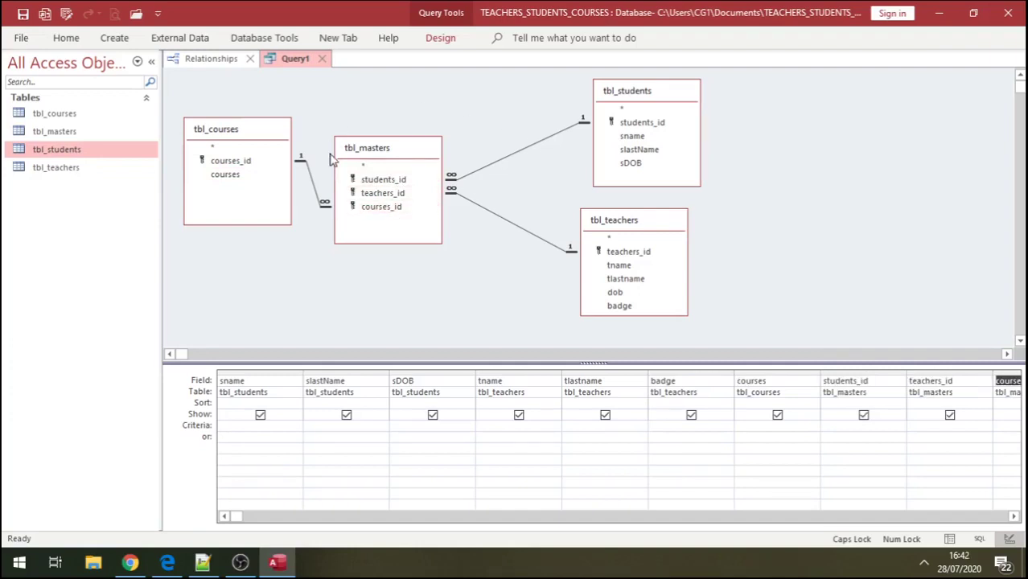
# Close Query1, agree to save it, and start extending its name with 'Students_'.
pyautogui.click(320, 60)
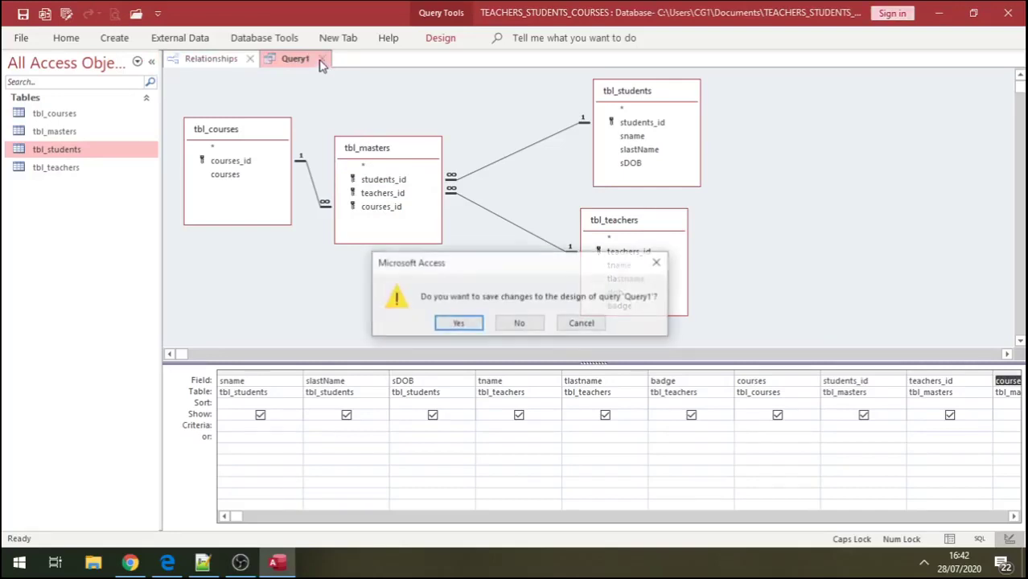
pyautogui.click(456, 323)
pyautogui.click(457, 197)
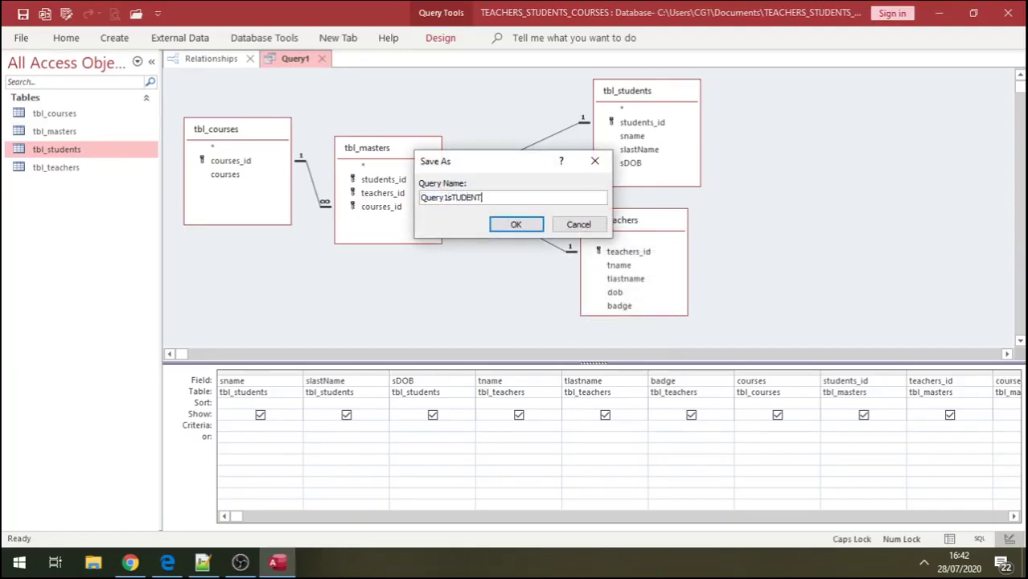
pyautogui.press('capslock')
pyautogui.press('BackSpace')
pyautogui.press('capslock')
pyautogui.write('S')
pyautogui.press('capslock')
pyautogui.write('tudents_')
# Finish the name as Query1Students_Teachers_Classes, save it, and close the Relationships diagram.
pyautogui.press('capslock')
pyautogui.write('T')
pyautogui.press('capslock')
pyautogui.write('eachers')
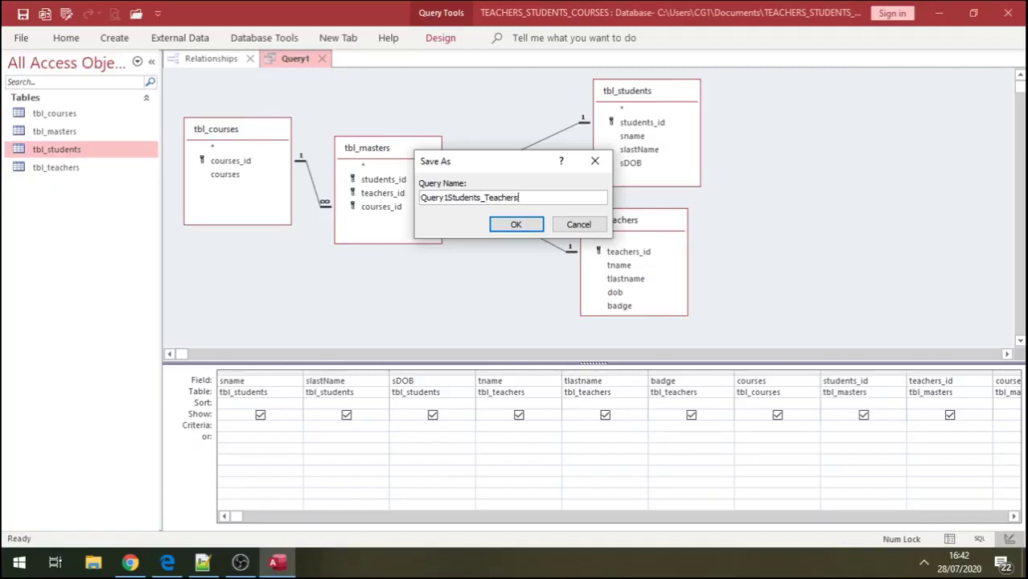
pyautogui.write('_')
pyautogui.press('capslock')
pyautogui.write('C')
pyautogui.press('capslock')
pyautogui.click(507, 225)
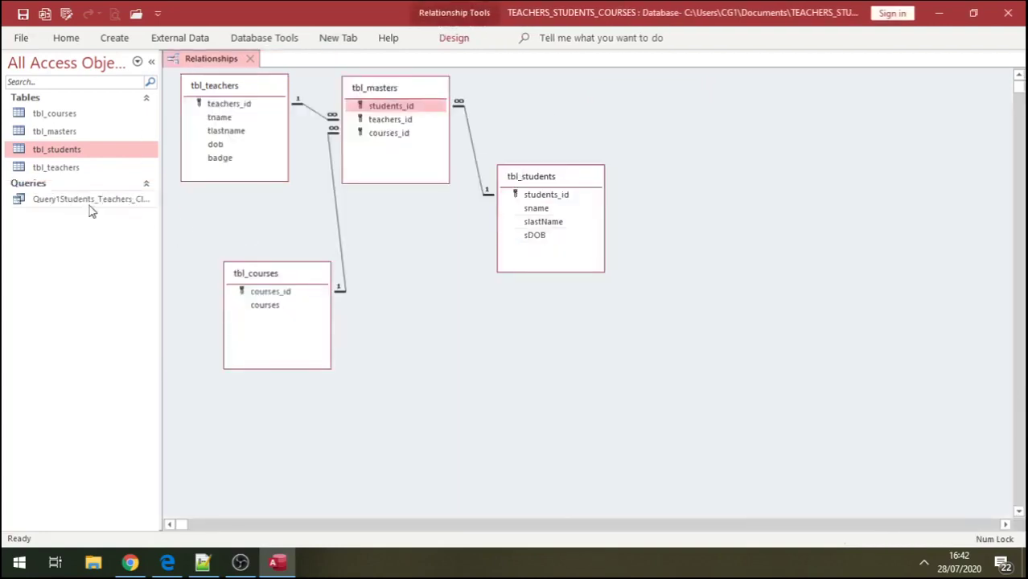
pyautogui.click(254, 61)
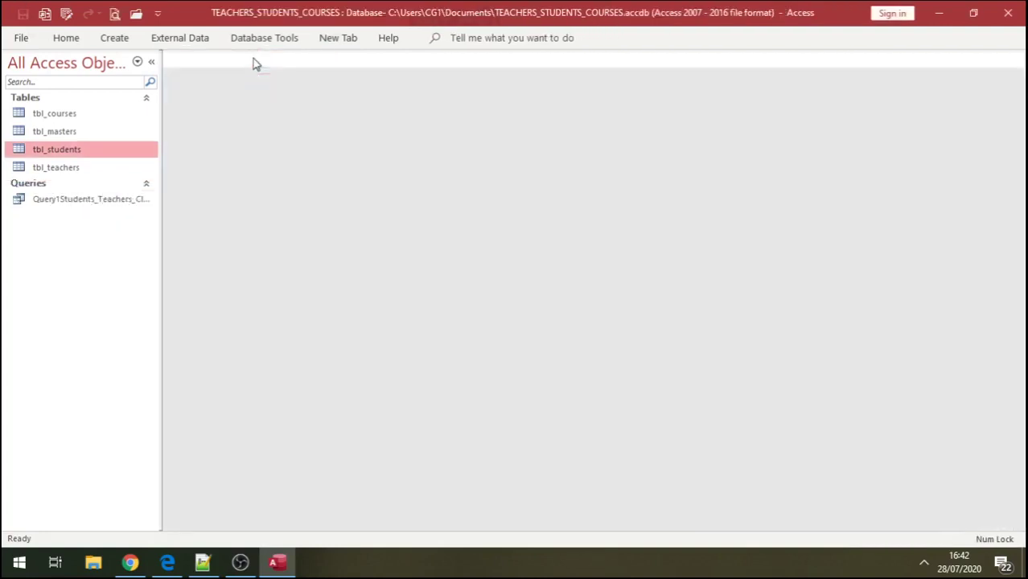
# Build an automatic form from the selected Query1Students_Teachers_Classes query with Create > Form.
pyautogui.click(98, 201)
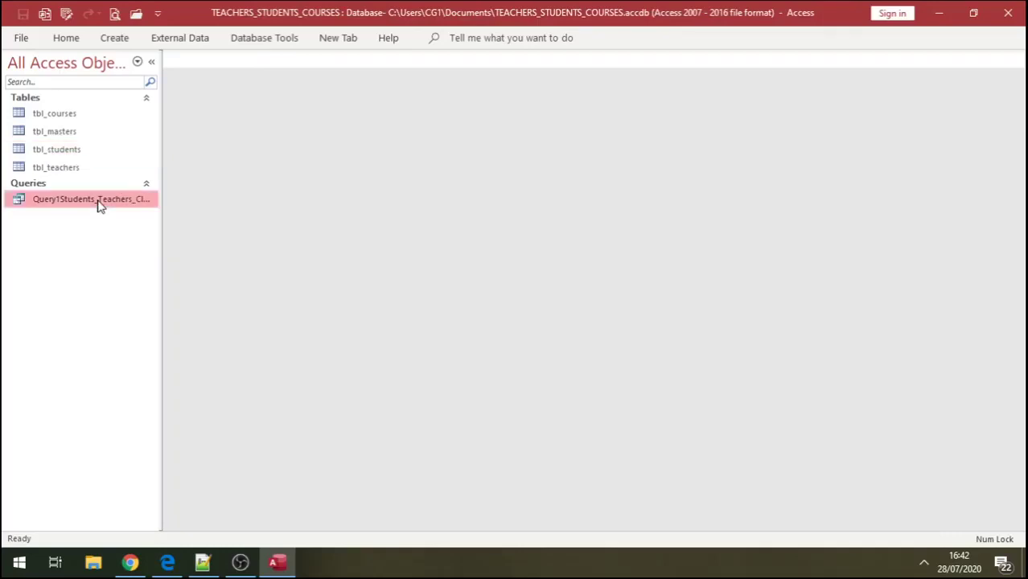
pyautogui.click(114, 38)
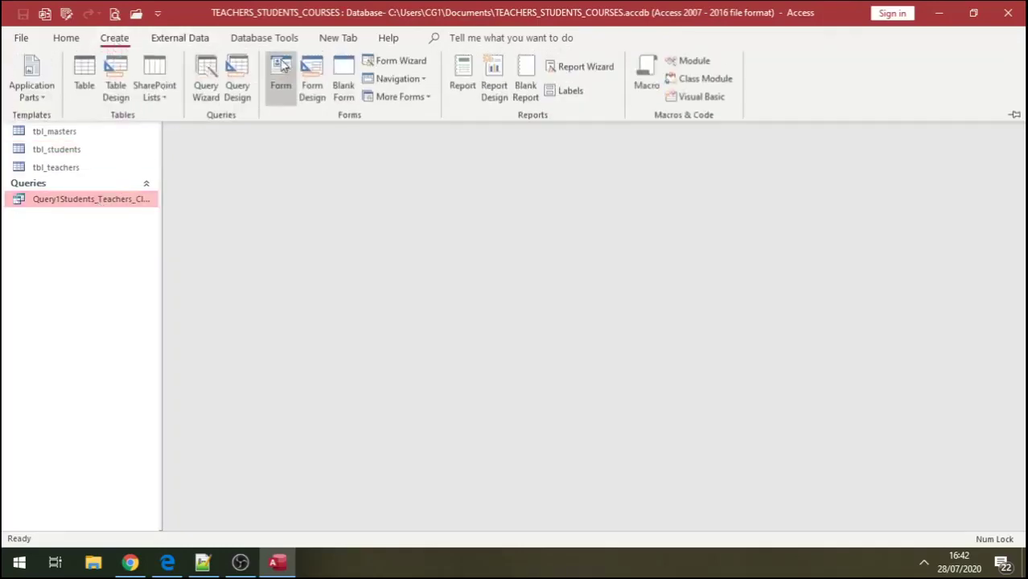
pyautogui.click(281, 68)
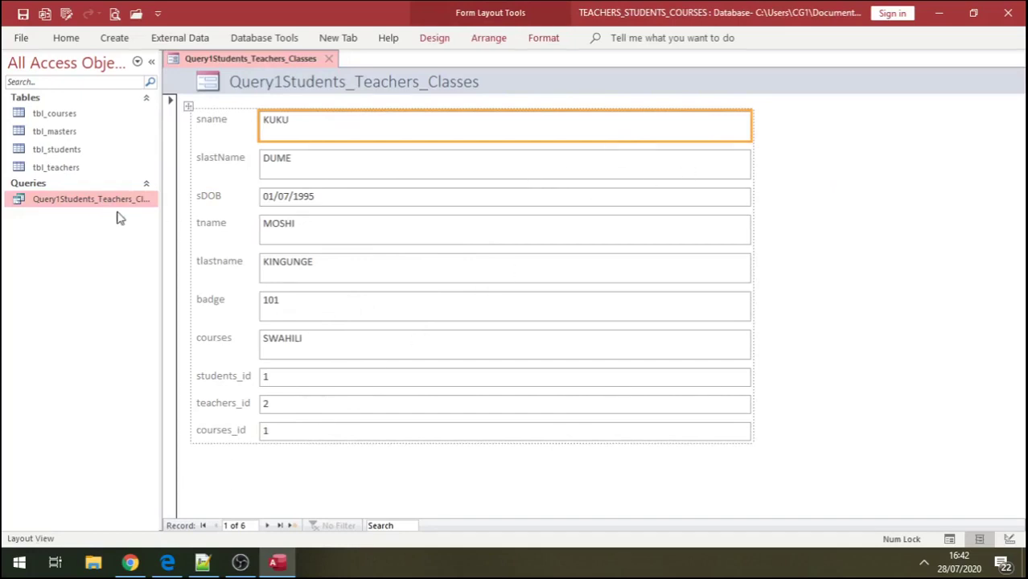
# Close the new form and save it as Frm1Students_Teachers_Classes.
pyautogui.click(329, 59)
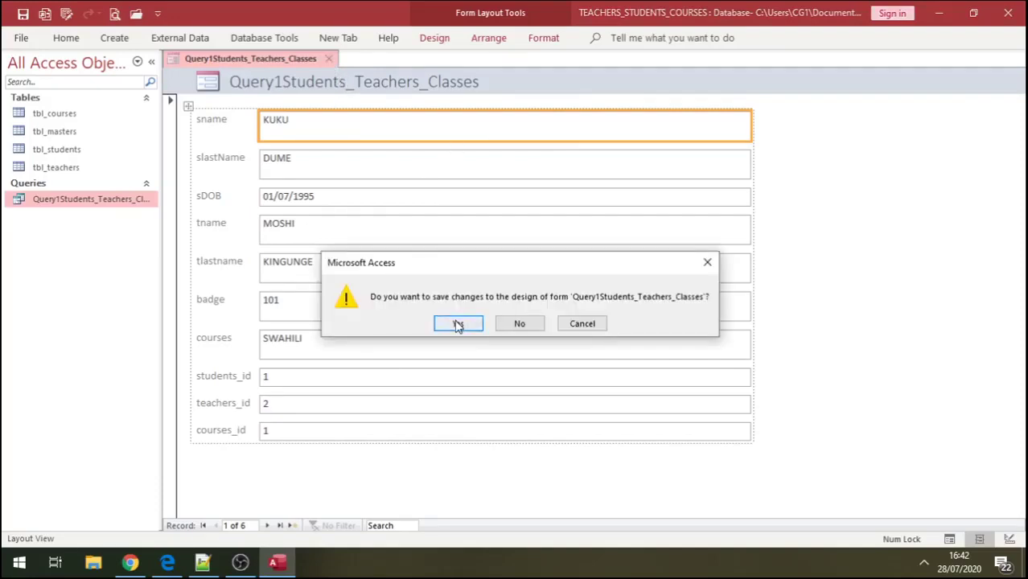
pyautogui.click(458, 325)
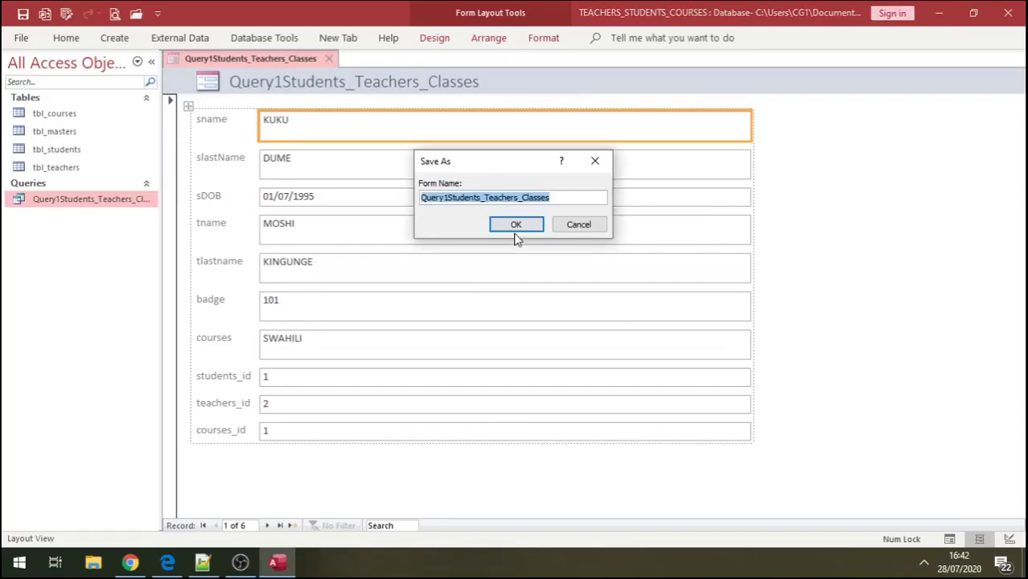
pyautogui.click(447, 199)
pyautogui.moveTo(446, 198); pyautogui.dragTo(414, 201)
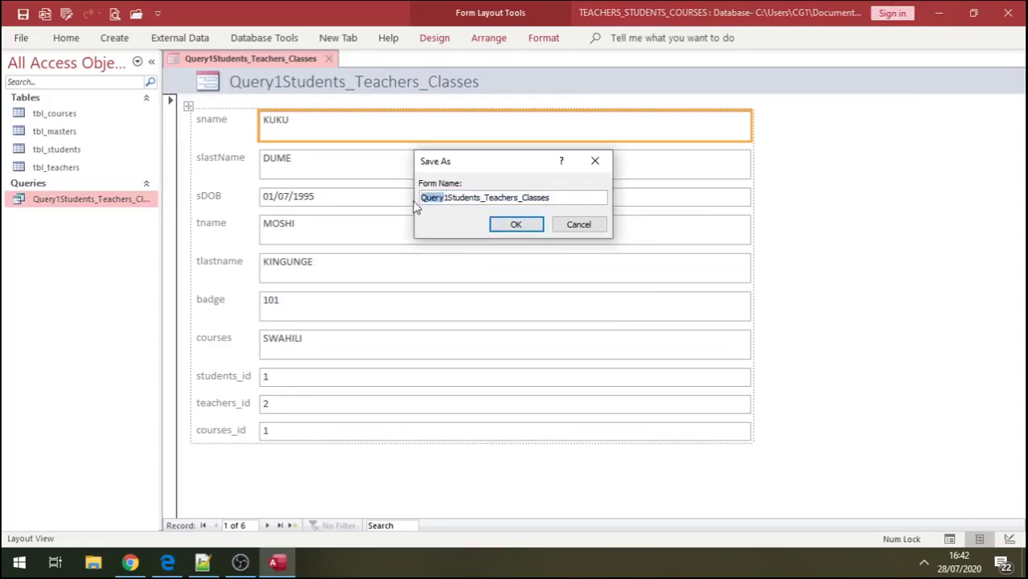
pyautogui.write('Frm')
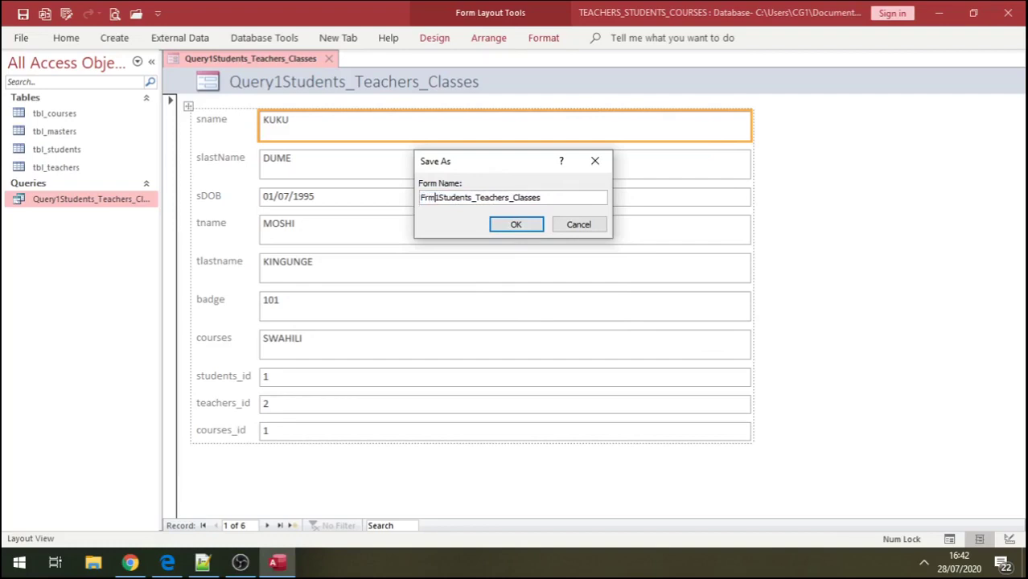
pyautogui.click(518, 223)
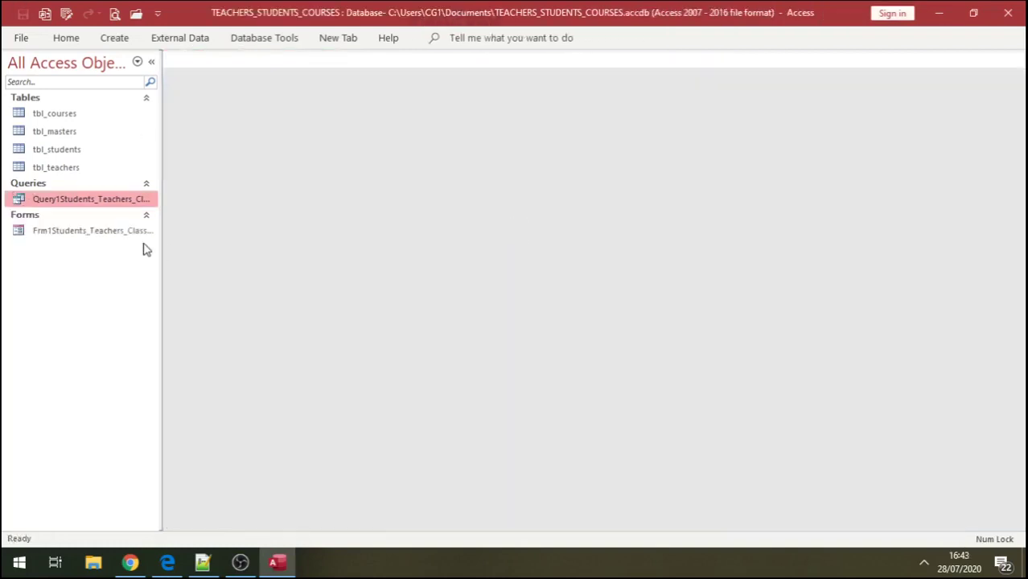
# Open the Frm1Students_Teachers_Classes form and switch it to Design View.
pyautogui.doubleClick(90, 232)
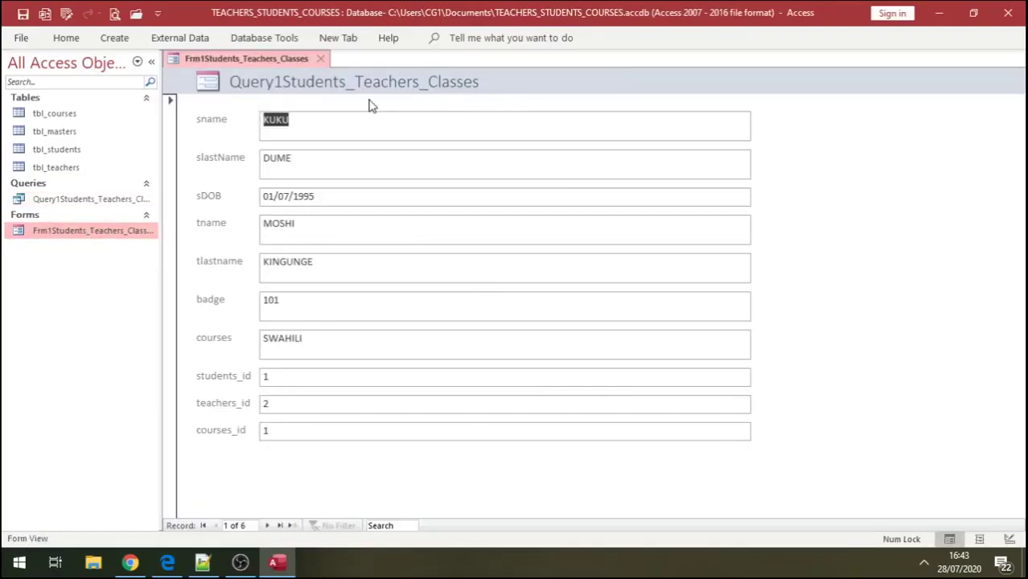
pyautogui.rightClick(484, 91)
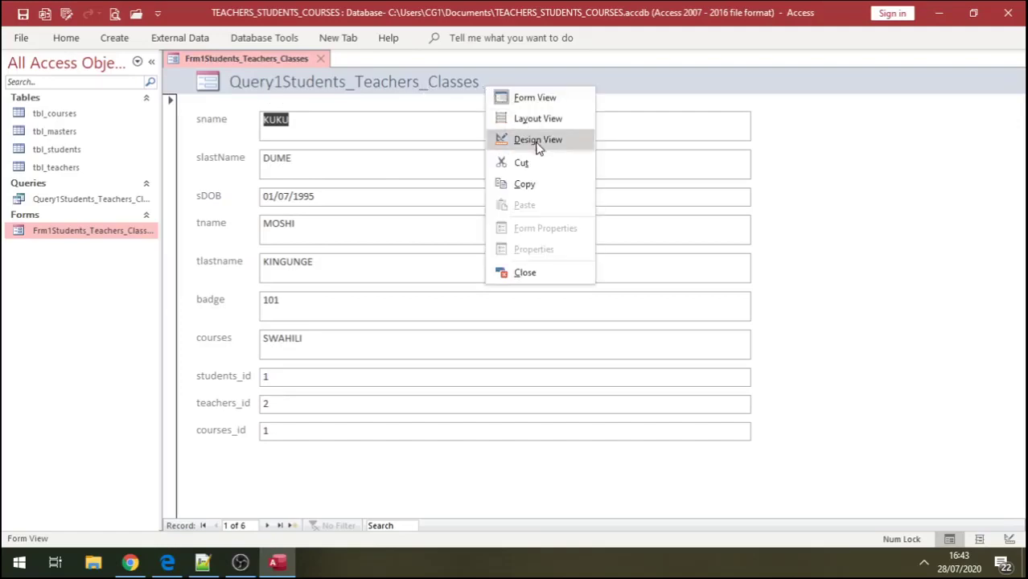
pyautogui.click(538, 139)
# Append ' Add new data' to the Query1Students_Teachers_Classes form header title.
pyautogui.click(495, 119)
pyautogui.click(488, 115)
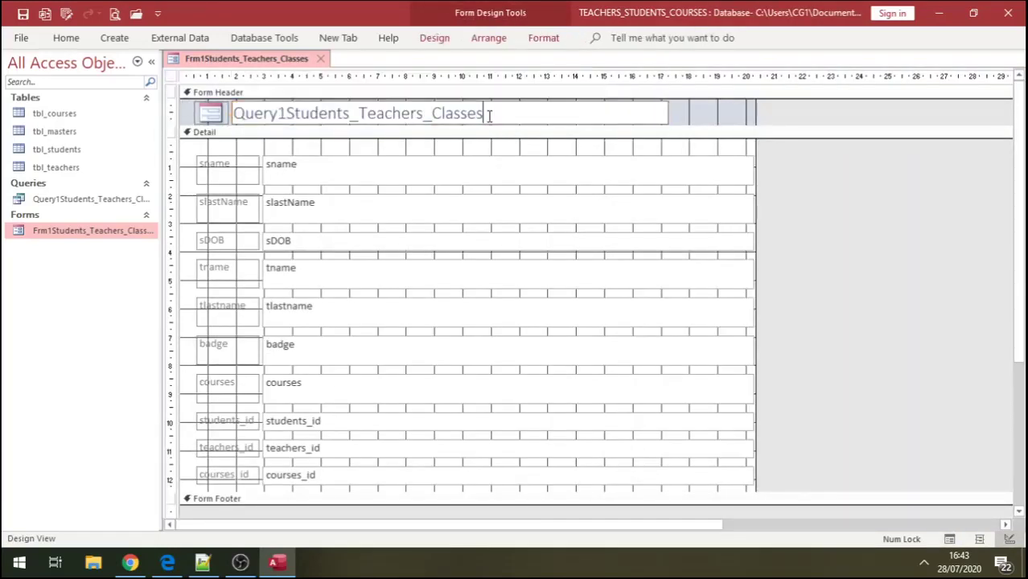
pyautogui.press('capslock')
pyautogui.write('A')
pyautogui.press('capslock')
pyautogui.write('dd new')
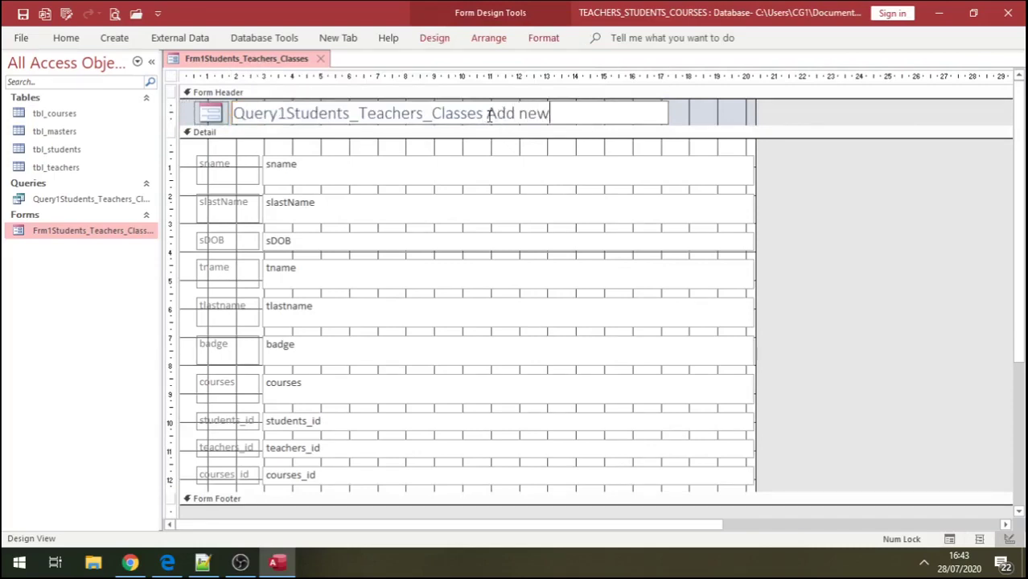
pyautogui.write(' data')
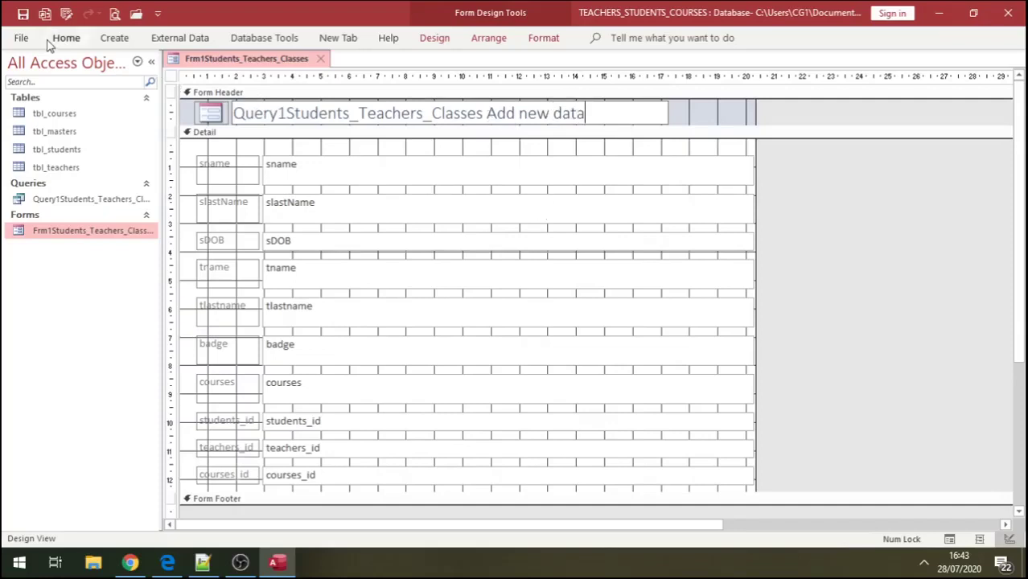
pyautogui.click(23, 14)
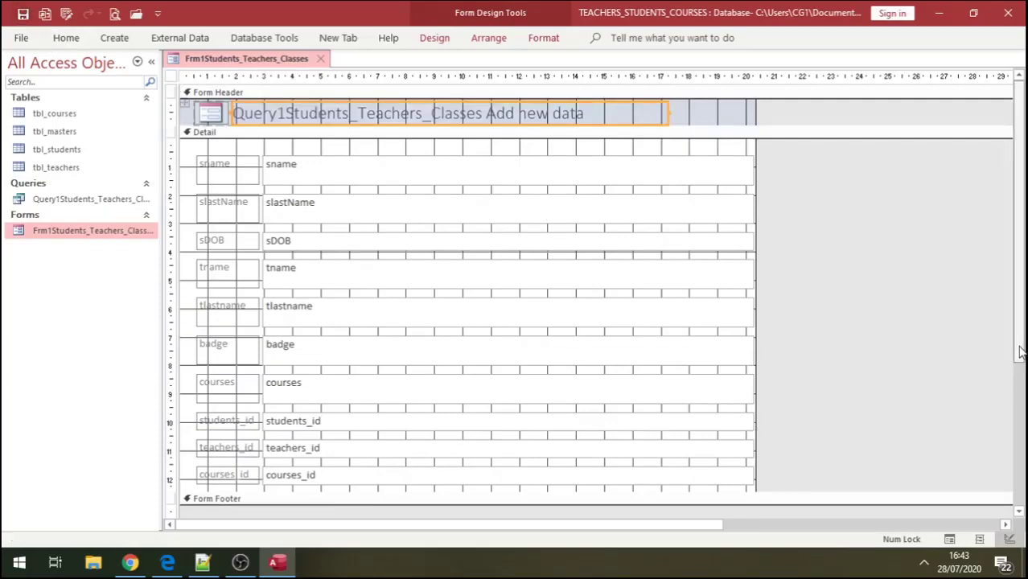
pyautogui.click(1023, 419)
# Make the Detail section taller and draw a command button on the grid below the fields.
pyautogui.scroll(-1, 856, 443)
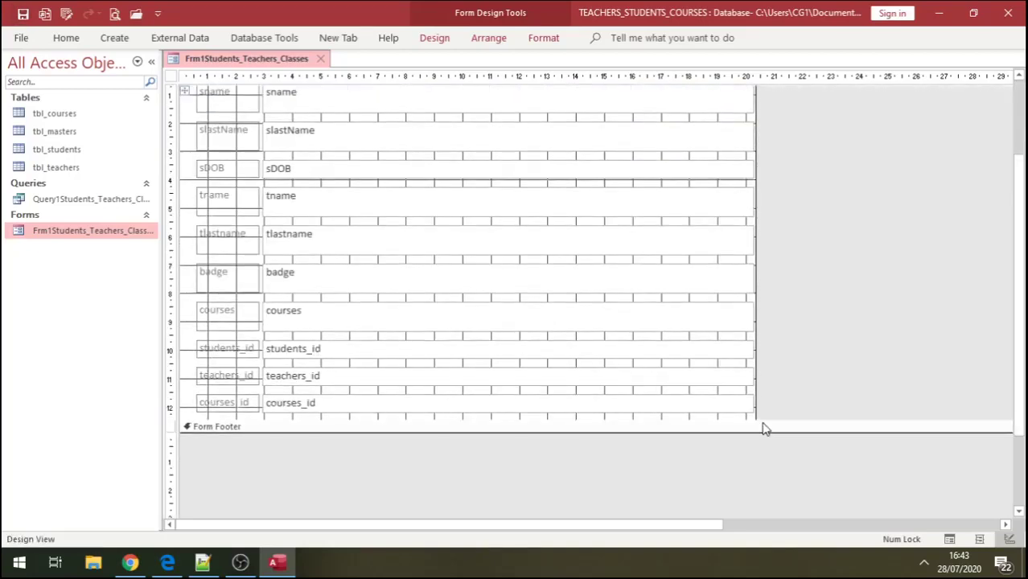
pyautogui.moveTo(765, 429); pyautogui.dragTo(757, 508)
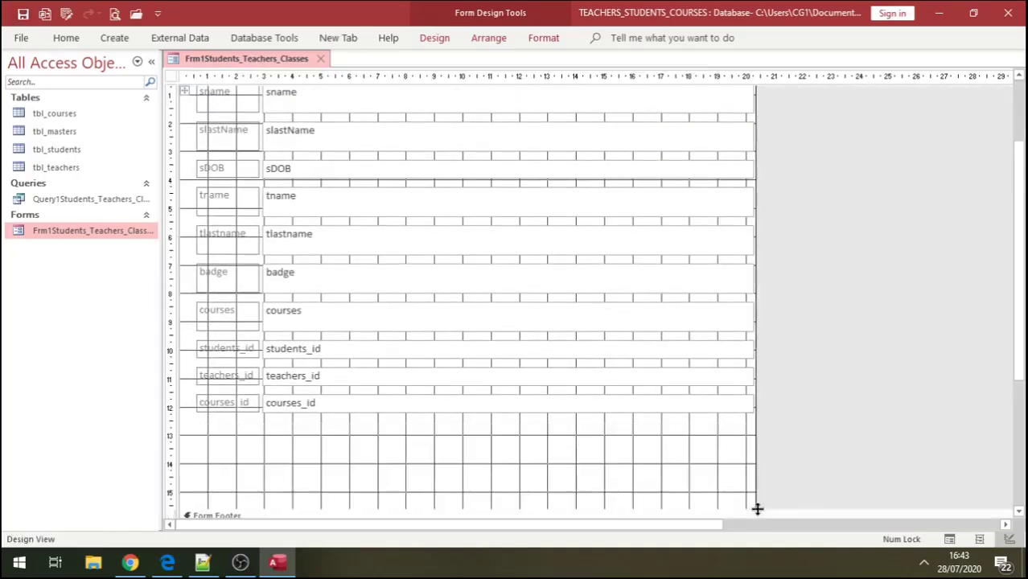
pyautogui.click(434, 38)
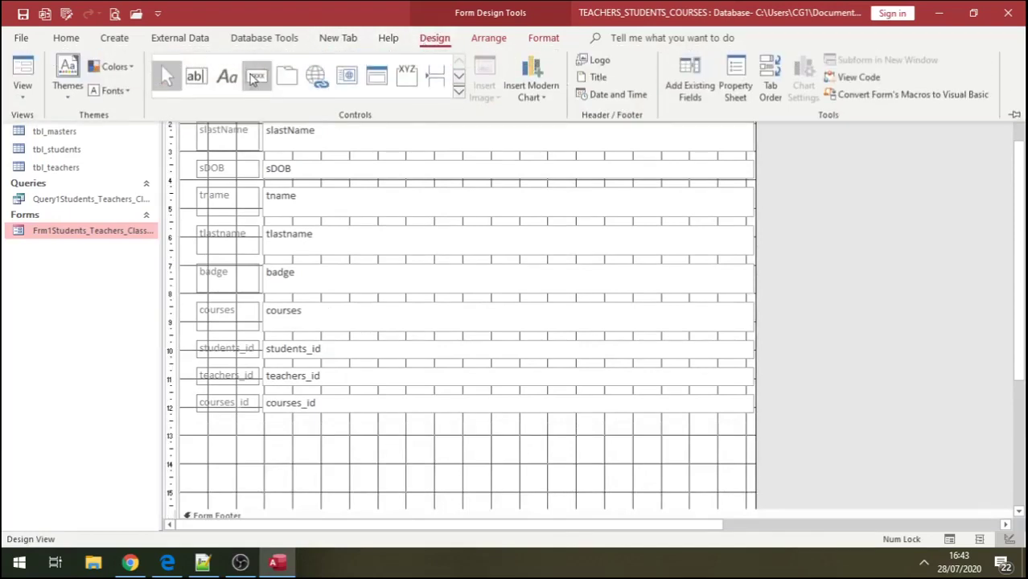
pyautogui.click(257, 76)
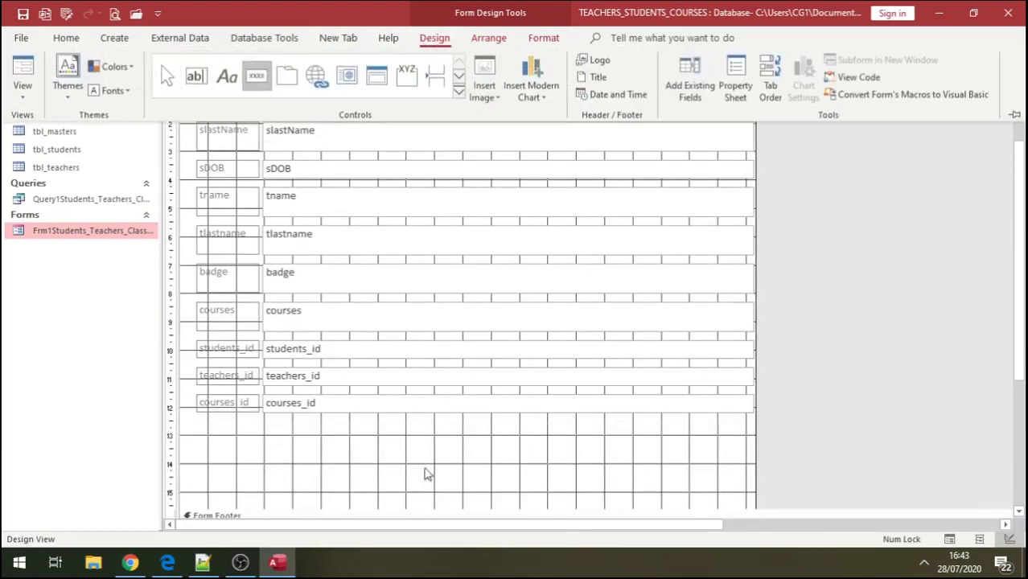
pyautogui.click(466, 473)
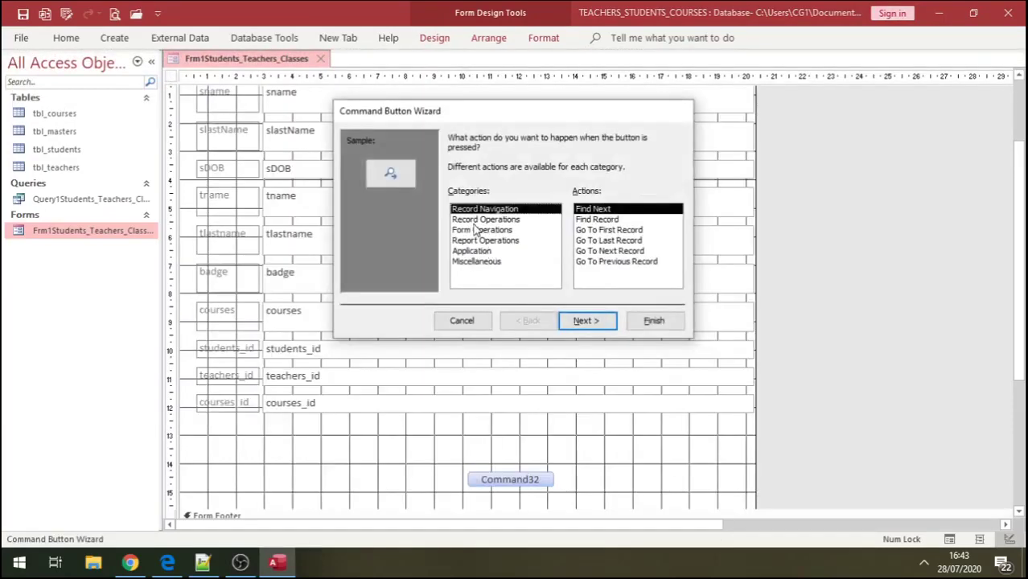
# Set the button's action to Record Operations > Add New Record in the Command Button Wizard.
pyautogui.click(486, 230)
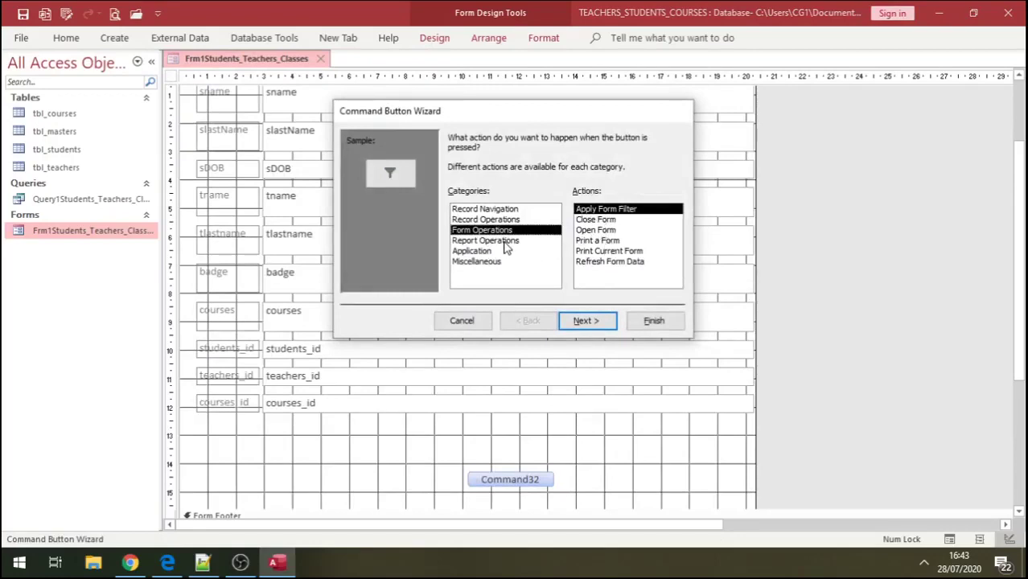
pyautogui.click(504, 241)
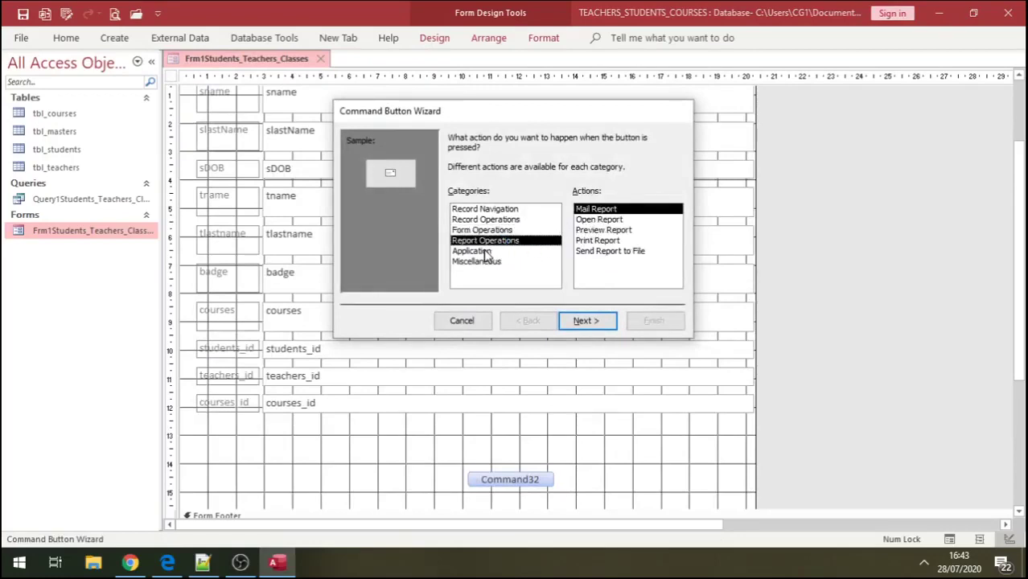
pyautogui.click(485, 210)
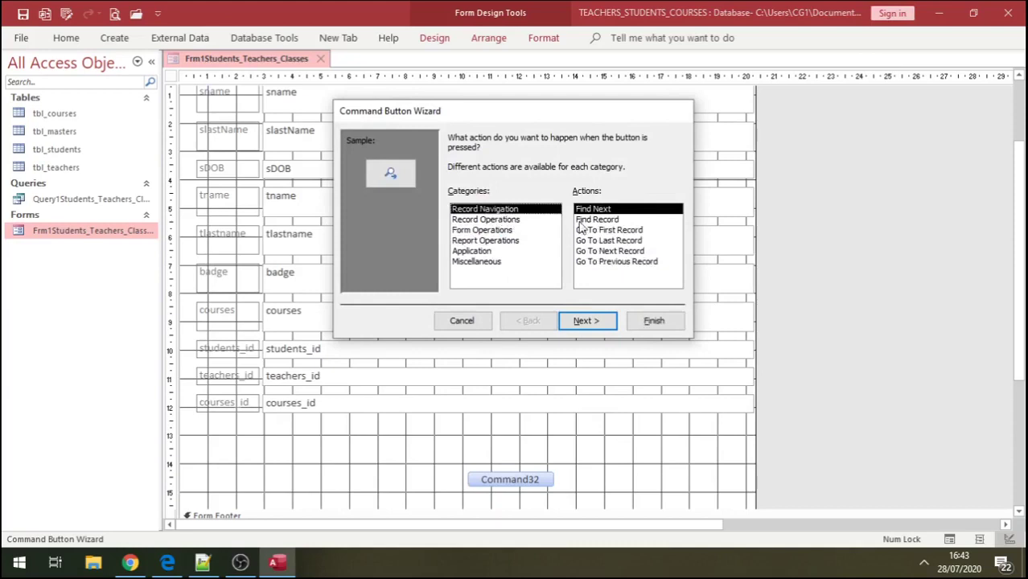
pyautogui.click(500, 221)
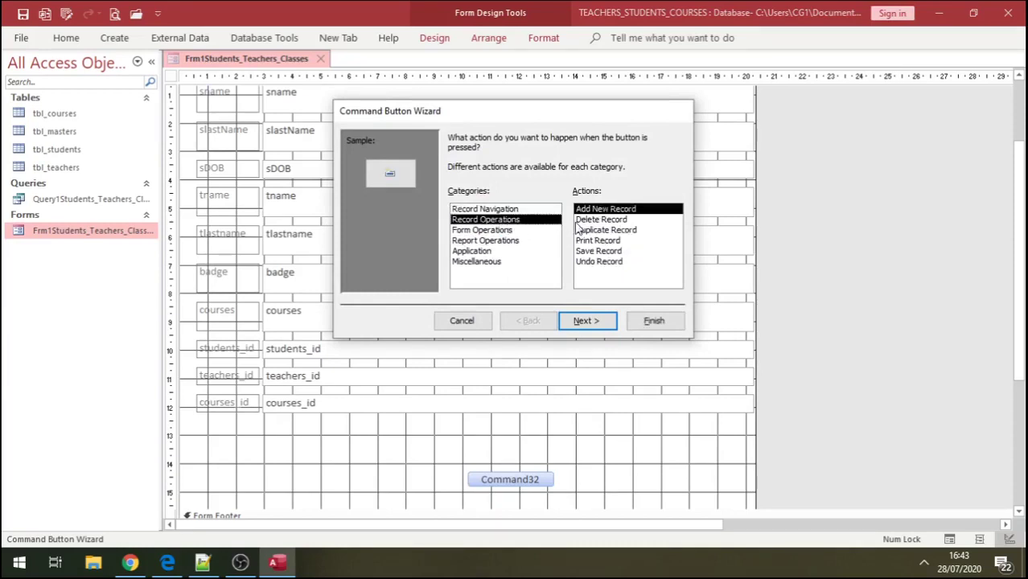
pyautogui.click(582, 321)
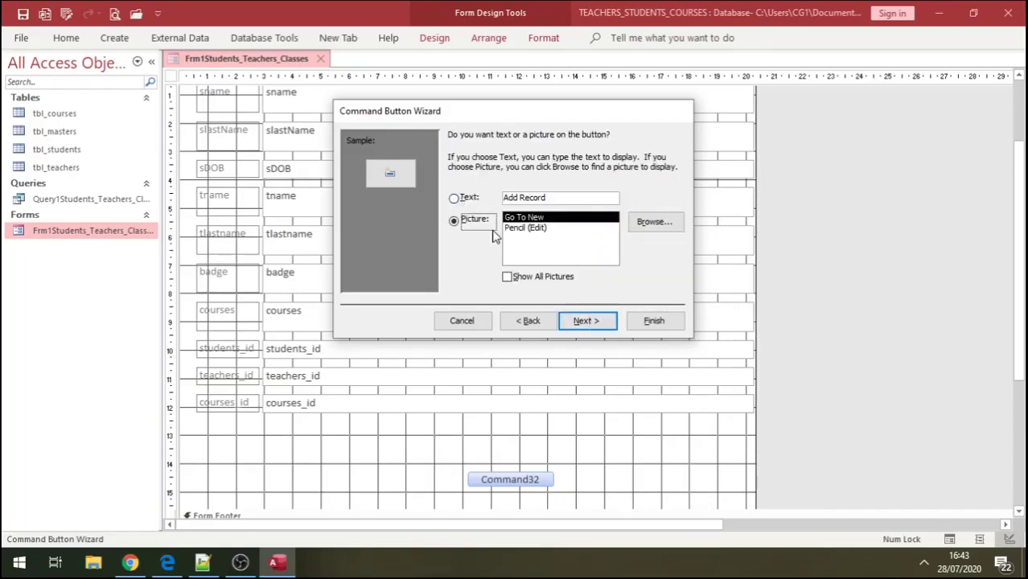
# Label it 'Add Record', name it cmdAdd, and place it under courses_id.
pyautogui.click(455, 198)
pyautogui.click(601, 319)
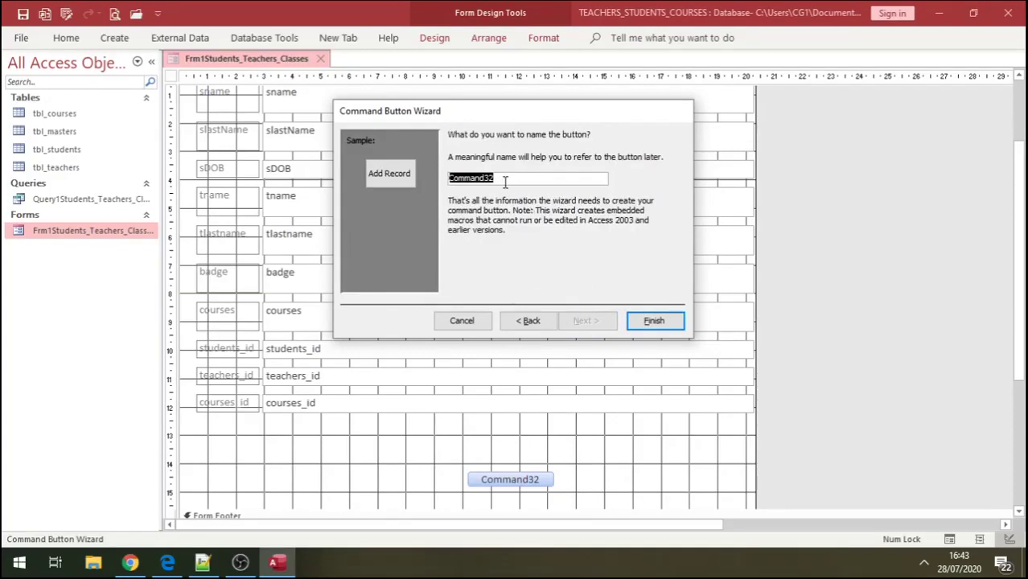
pyautogui.write('cmdB')
pyautogui.press('capslock')
pyautogui.write('A')
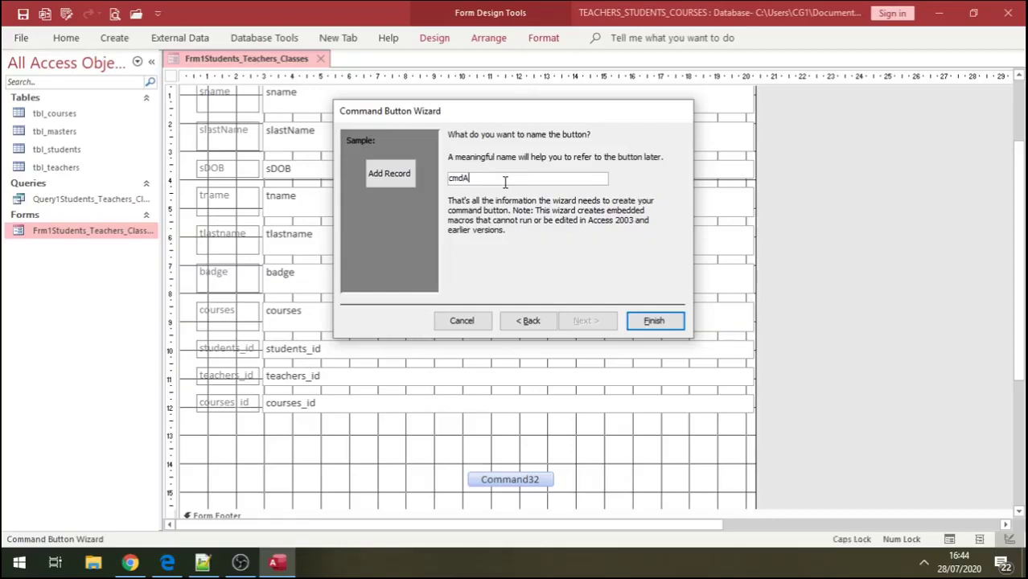
pyautogui.press('capslock')
pyautogui.write('dd')
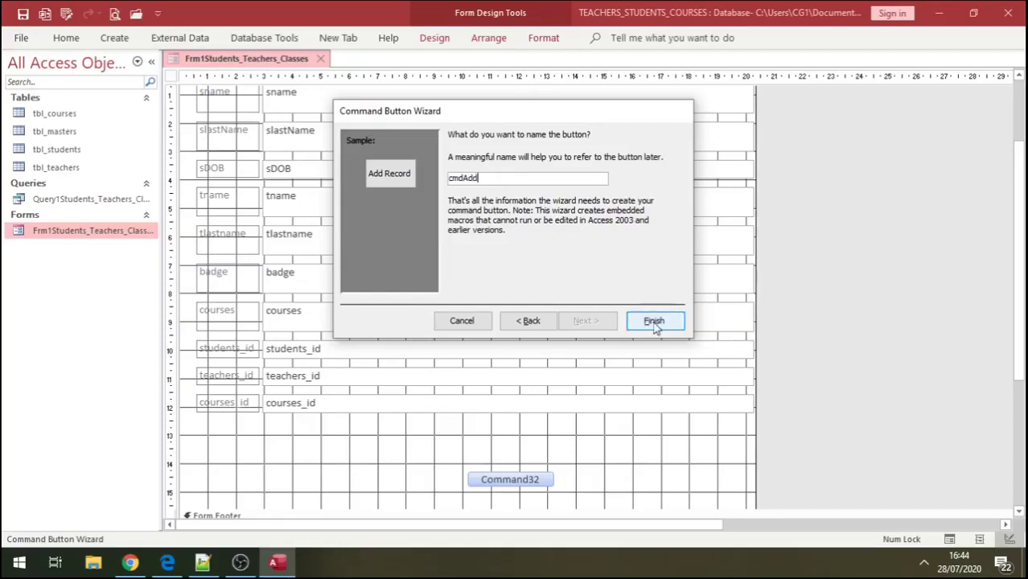
pyautogui.click(656, 321)
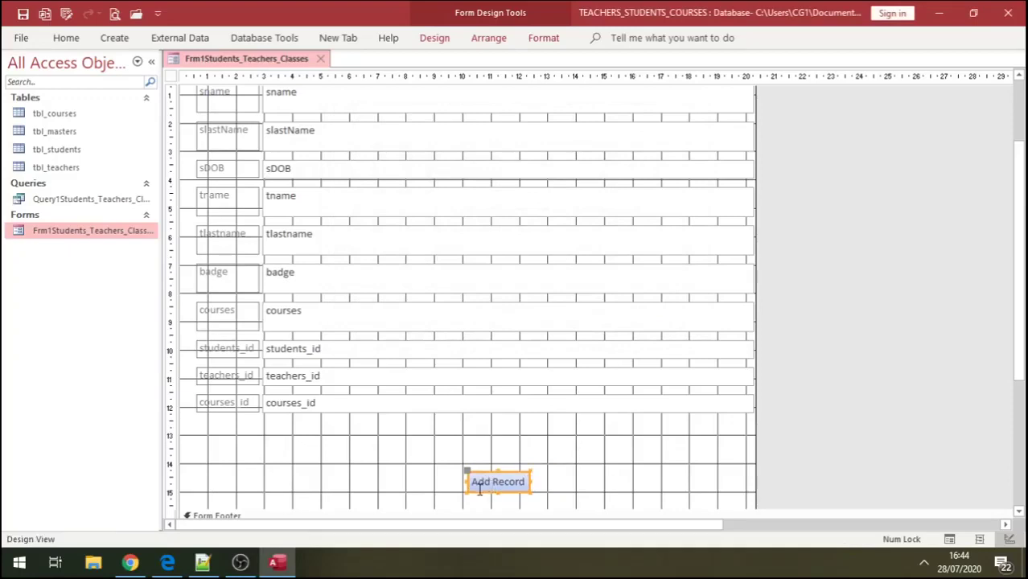
pyautogui.moveTo(477, 489); pyautogui.dragTo(299, 443)
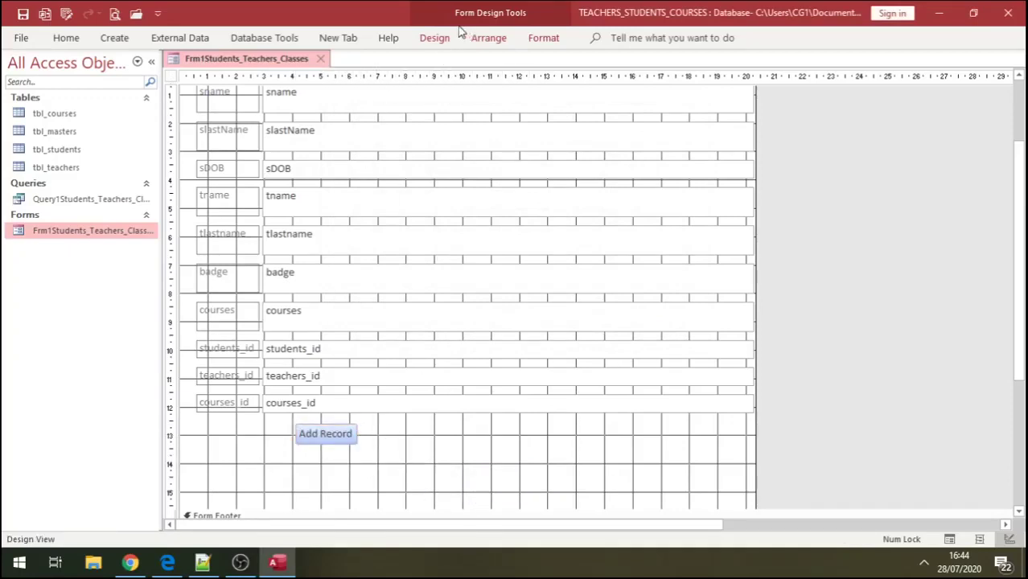
# Draw a second command button below the fields with the Record Operations > Save Record action.
pyautogui.click(436, 38)
pyautogui.click(257, 75)
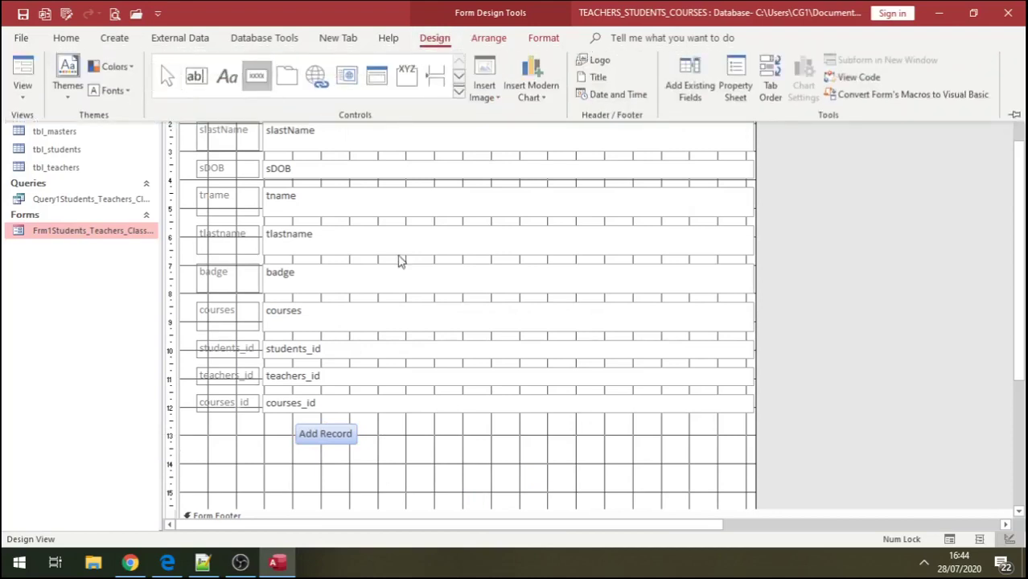
pyautogui.click(422, 437)
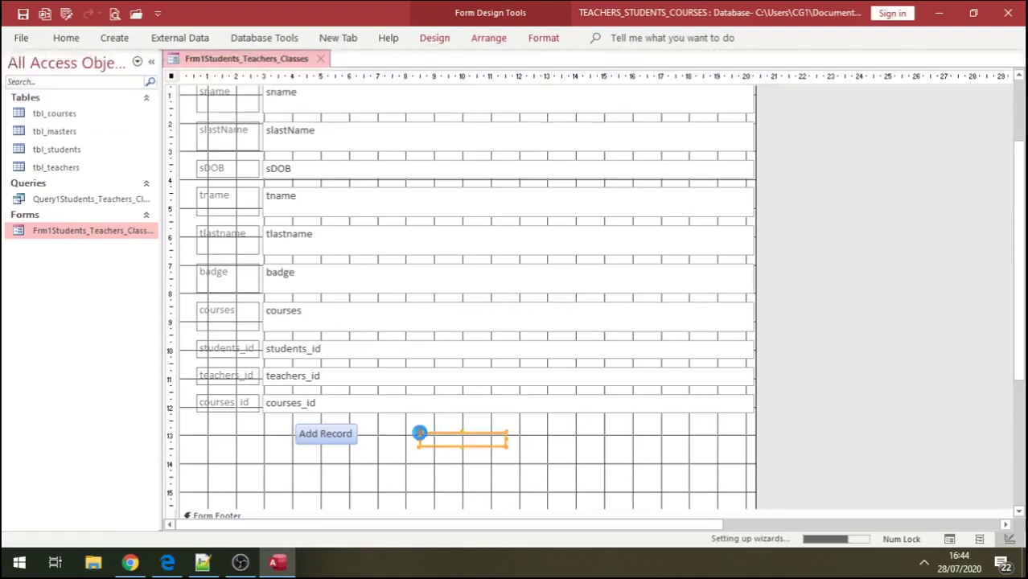
pyautogui.click(503, 219)
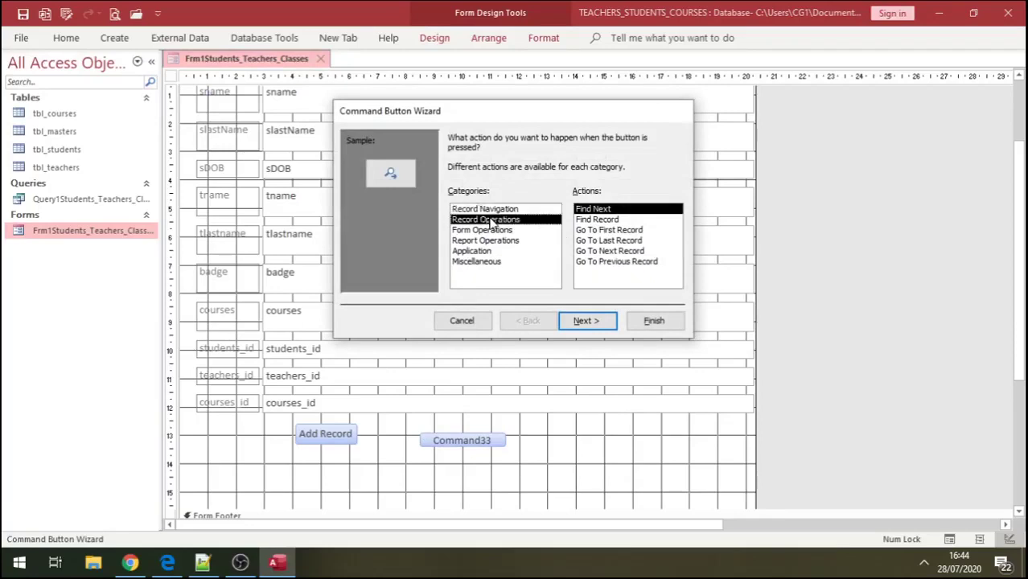
pyautogui.click(491, 210)
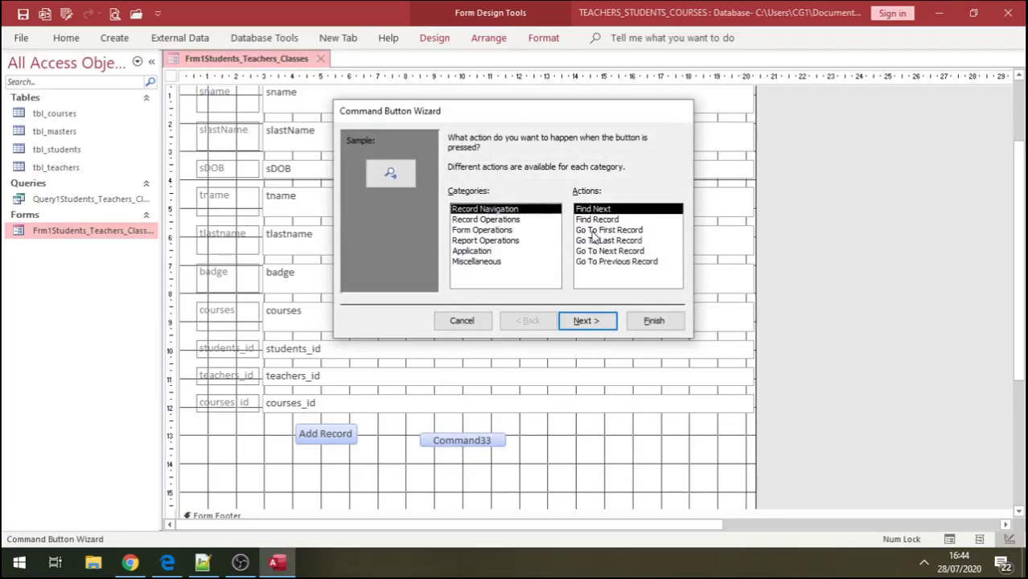
pyautogui.click(497, 221)
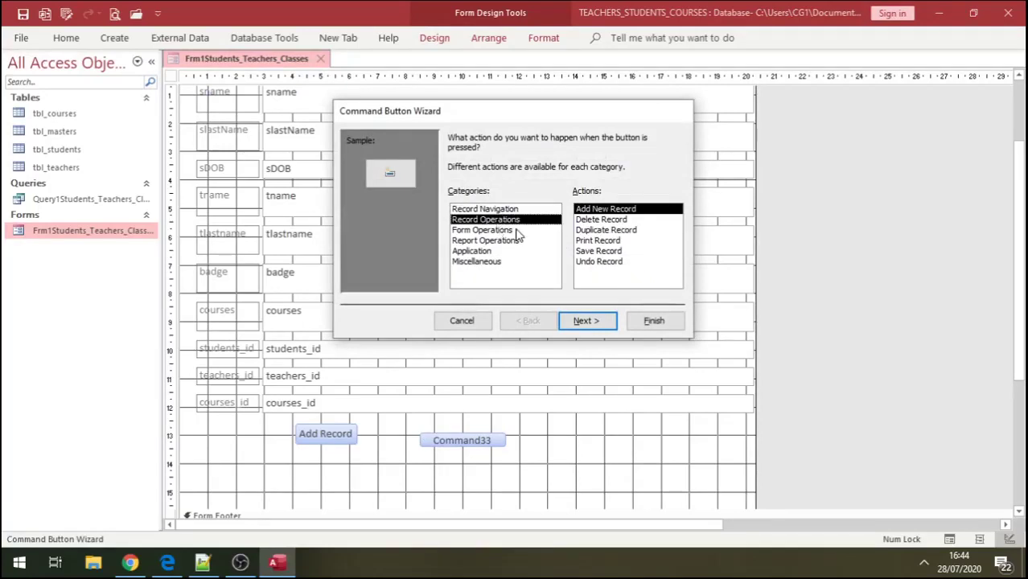
pyautogui.click(596, 251)
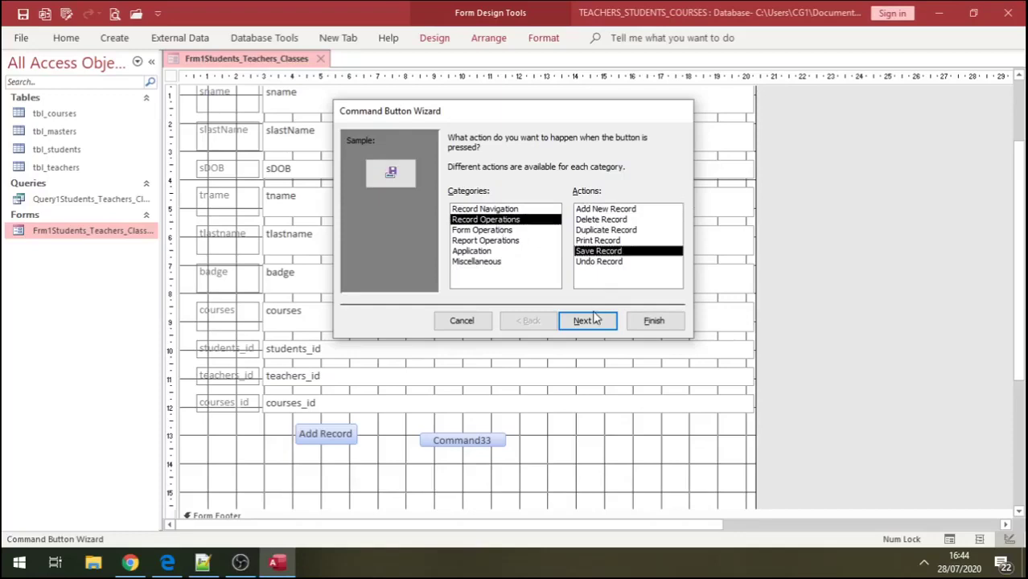
# Label it 'Save Record', name it cmdSave, and place it beside Add Record.
pyautogui.click(587, 320)
pyautogui.hotkey('alt', 't')
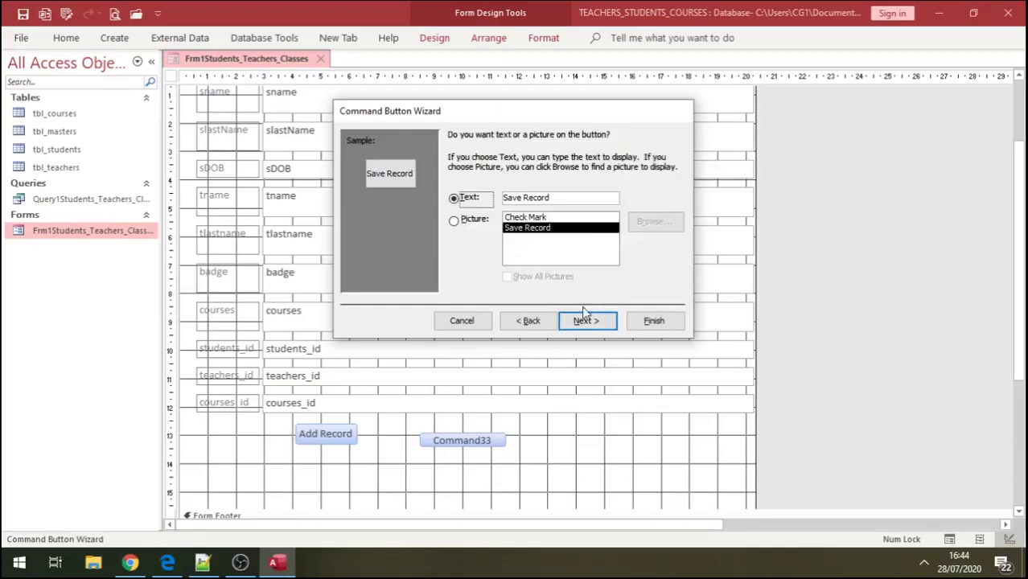
pyautogui.click(585, 321)
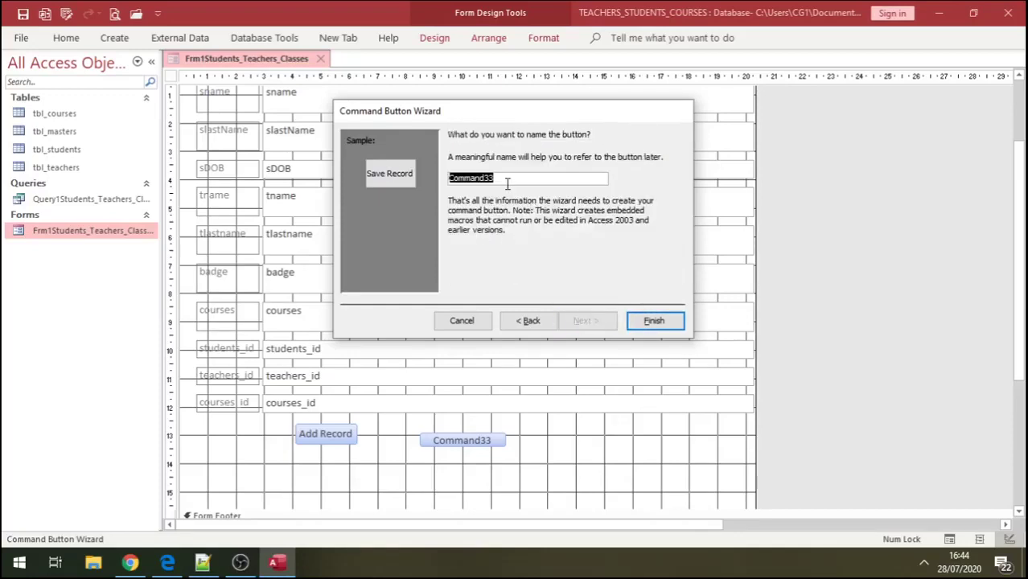
pyautogui.write('cmdAdd')
pyautogui.click(650, 321)
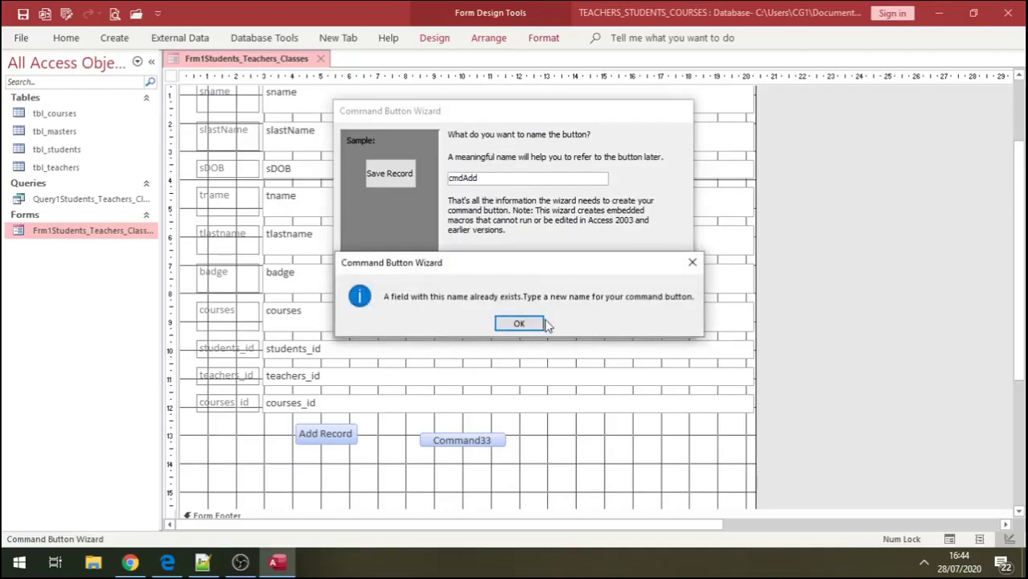
pyautogui.click(691, 262)
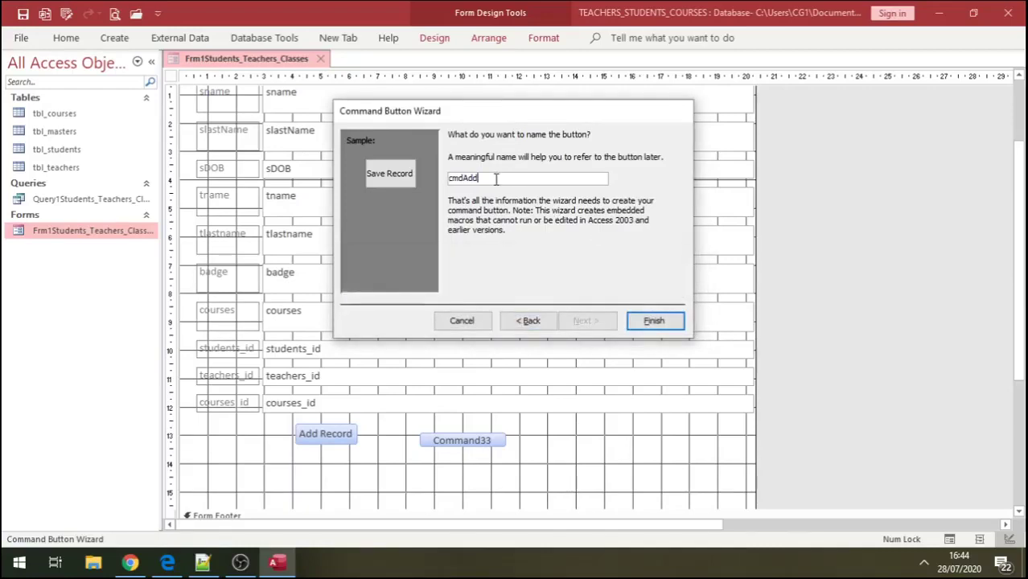
pyautogui.click(497, 178)
pyautogui.write('cmdSave')
pyautogui.click(650, 320)
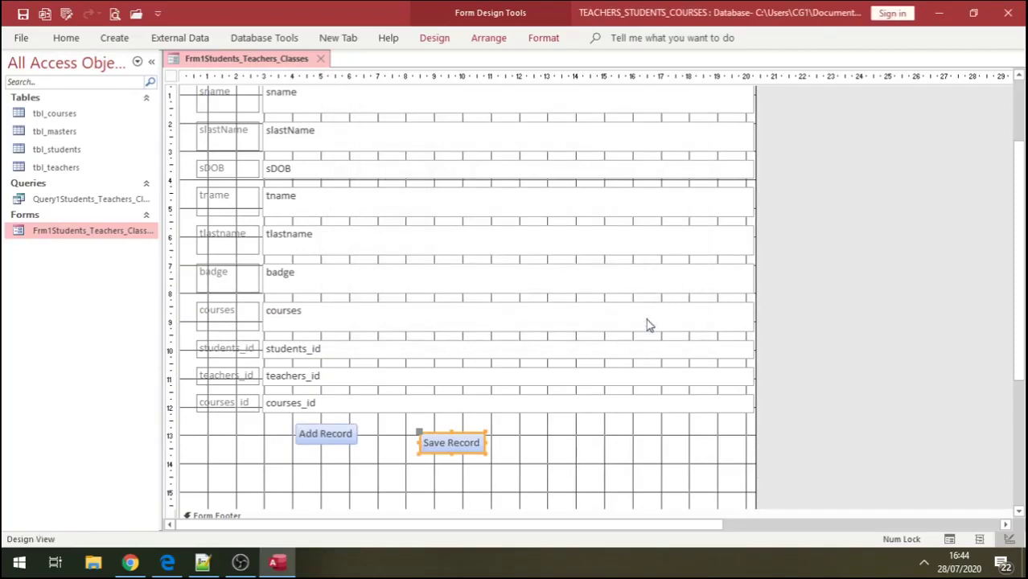
pyautogui.moveTo(456, 451); pyautogui.dragTo(406, 449)
pyautogui.click(468, 451)
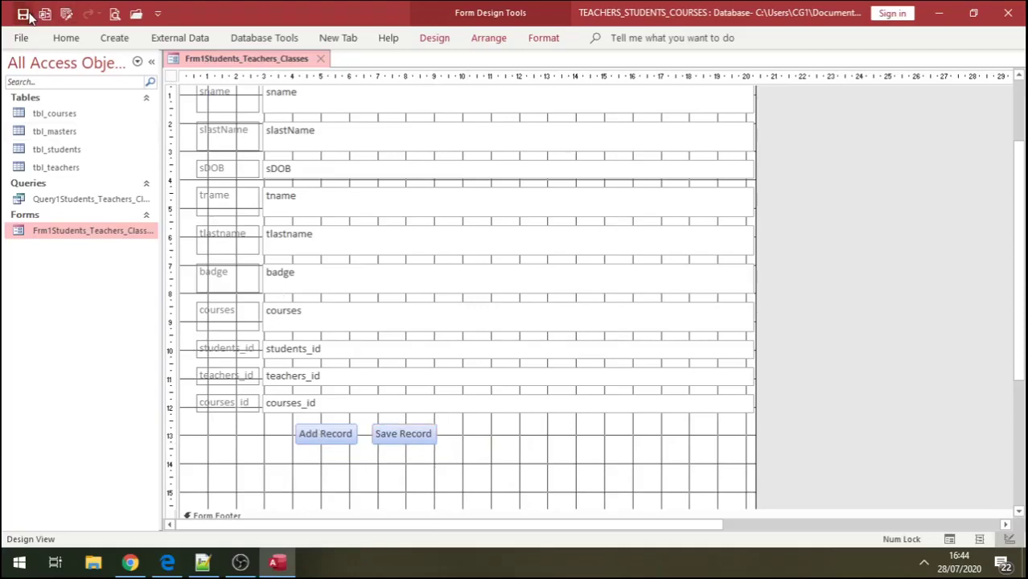
# Switch to Form View, step through records 1 to 6, then start blank record 7 with Add Record.
pyautogui.click(66, 38)
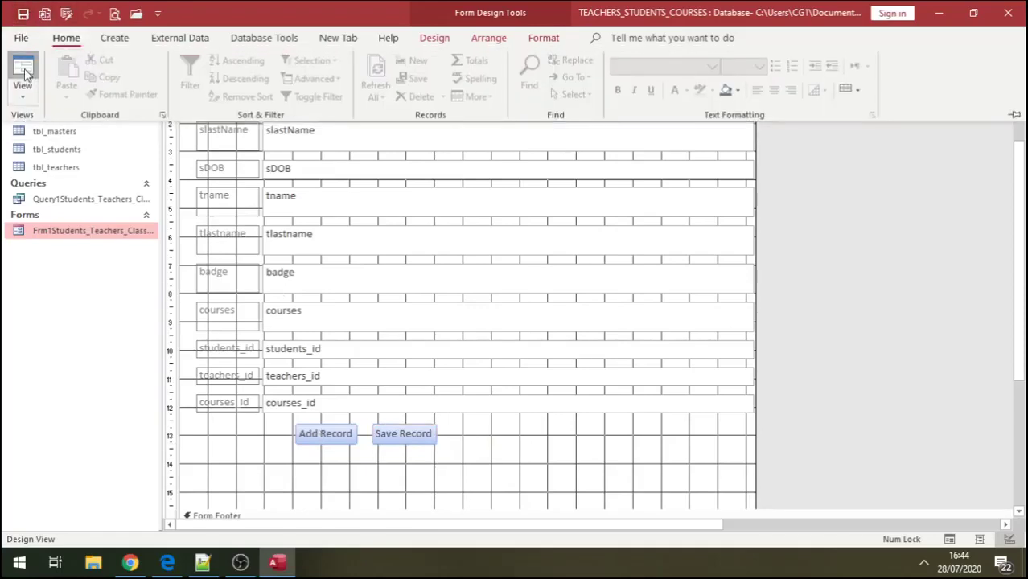
pyautogui.click(24, 72)
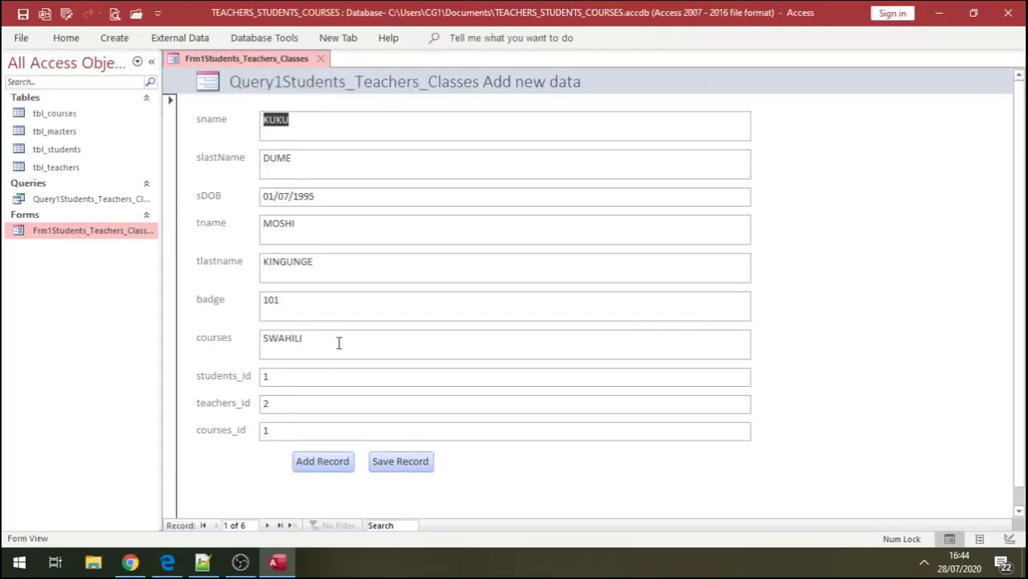
pyautogui.click(268, 525)
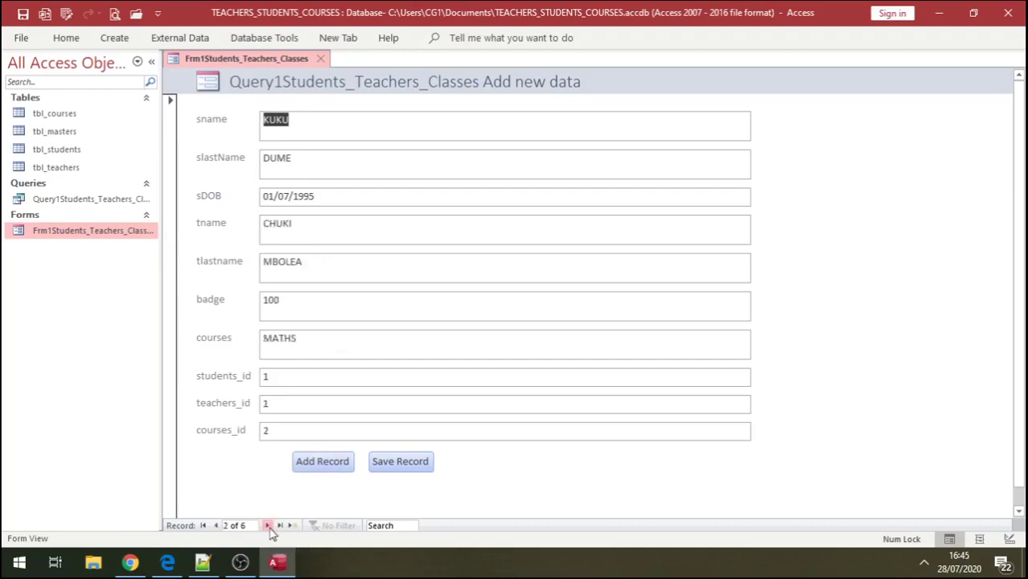
pyautogui.click(268, 525)
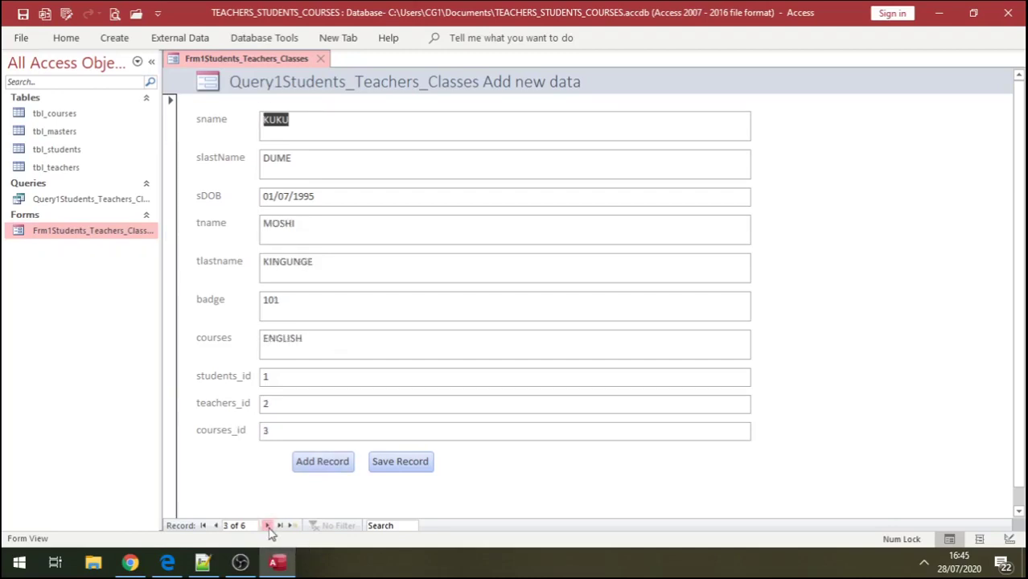
pyautogui.click(268, 526)
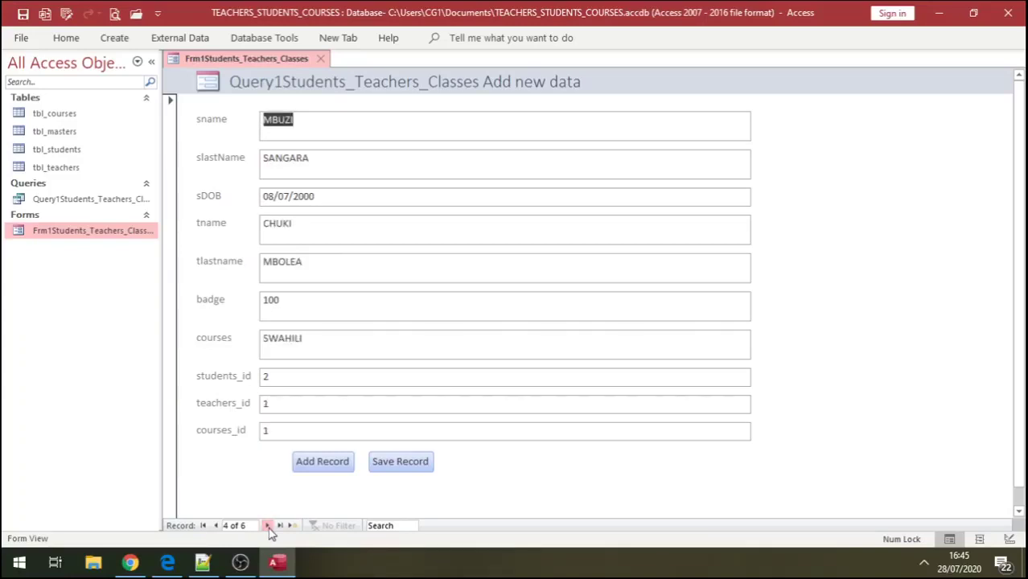
pyautogui.click(269, 527)
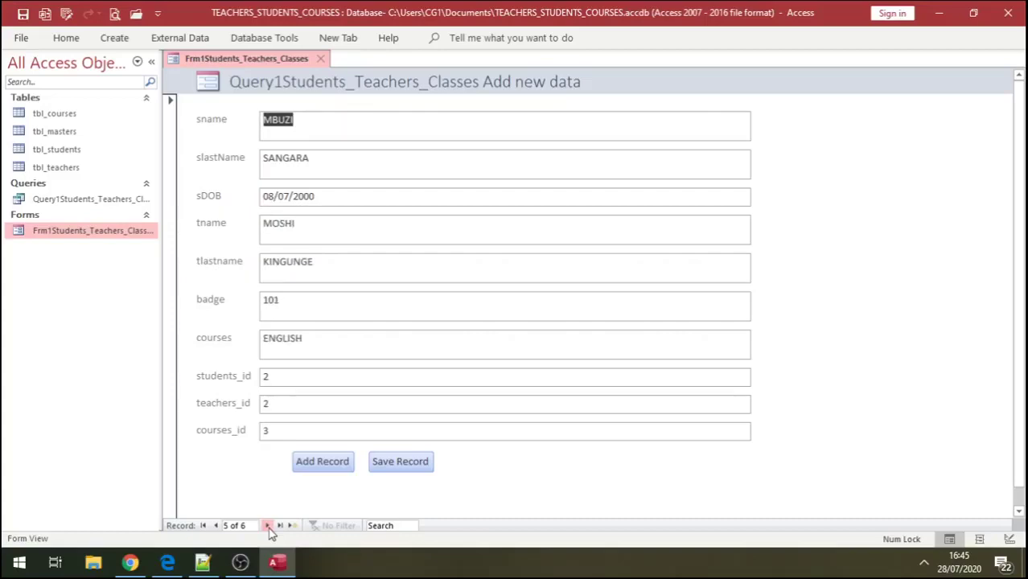
pyautogui.click(268, 526)
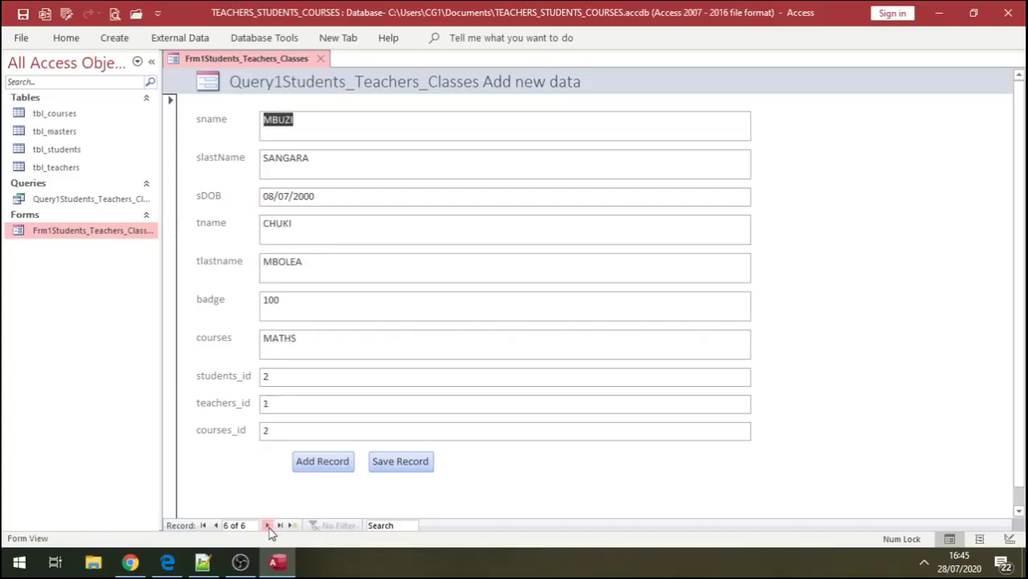
pyautogui.click(322, 463)
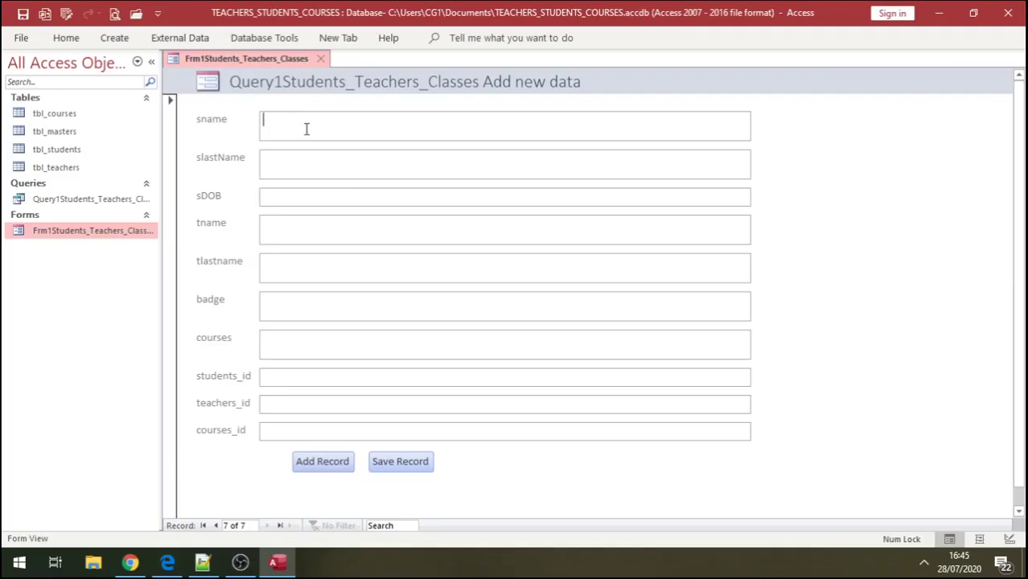
pyautogui.press('capslock')
pyautogui.write('MIKM')
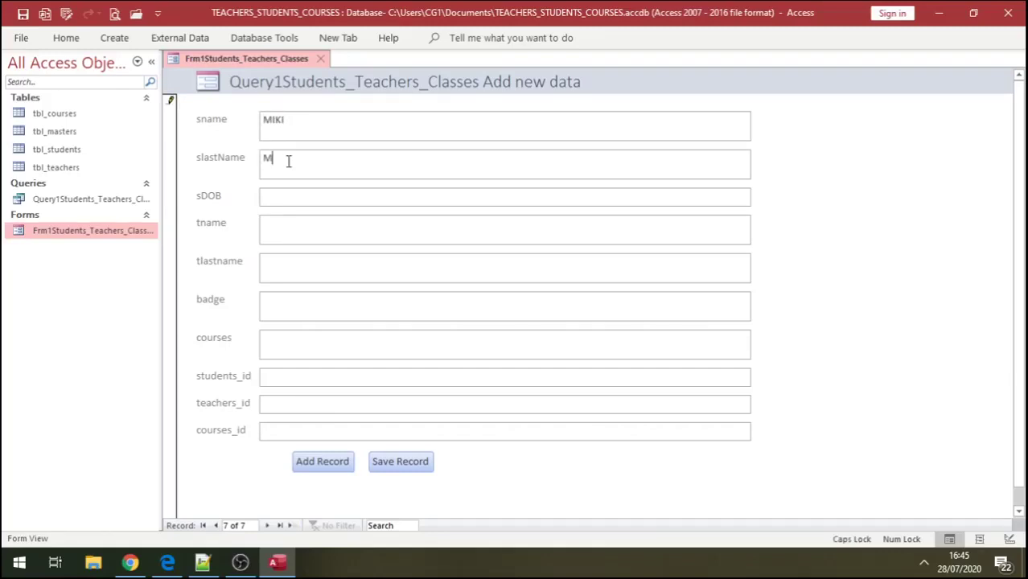
pyautogui.click(284, 195)
pyautogui.click(759, 195)
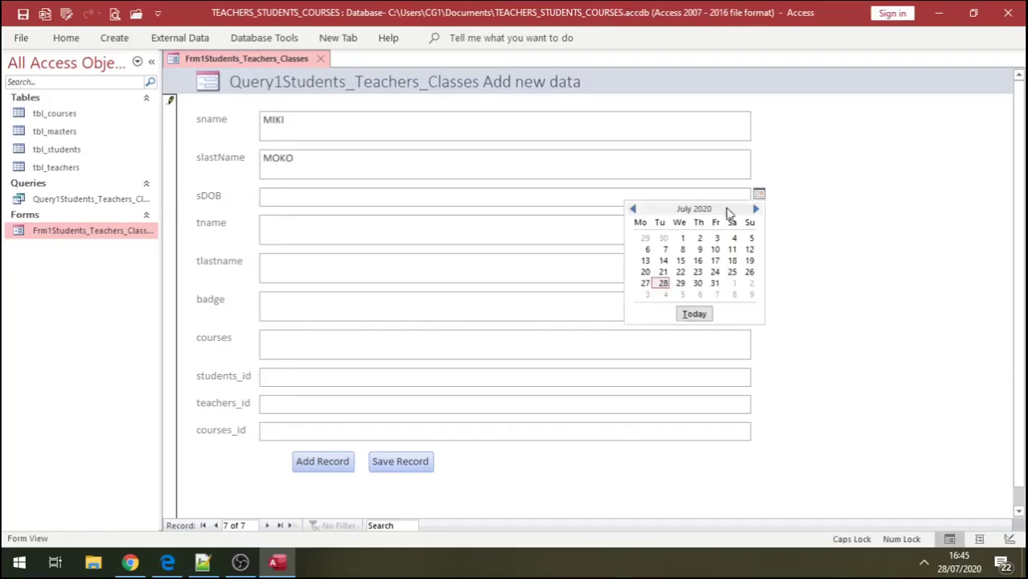
pyautogui.click(695, 238)
pyautogui.press('BackSpace')
pyautogui.press('BackSpace')
pyautogui.press('BackSpace')
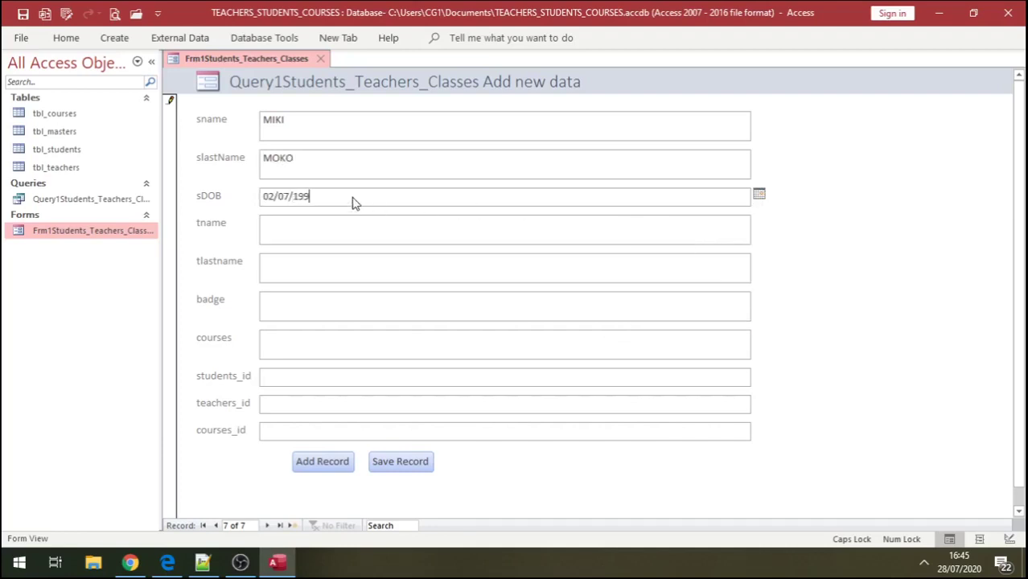
pyautogui.click(273, 228)
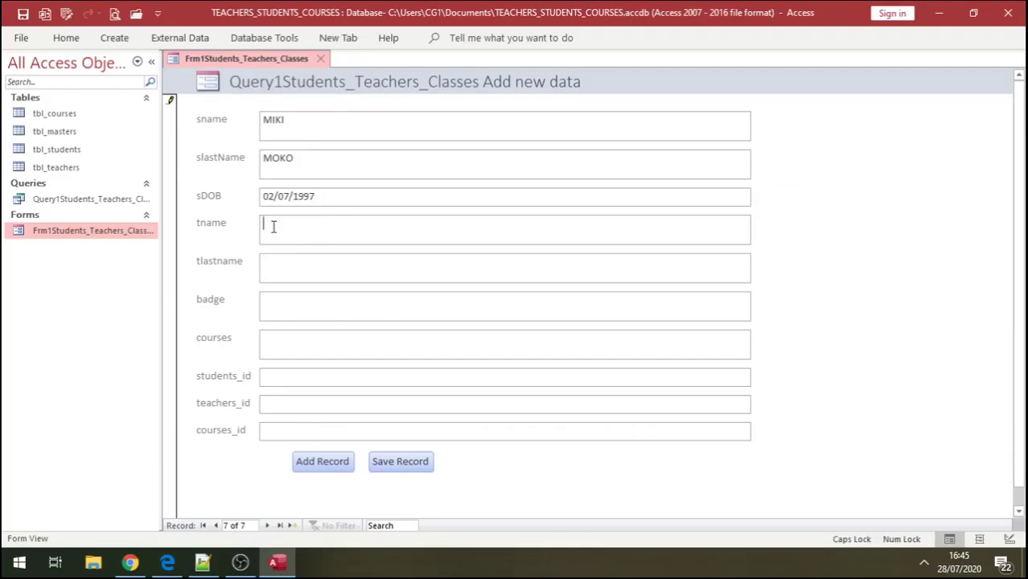
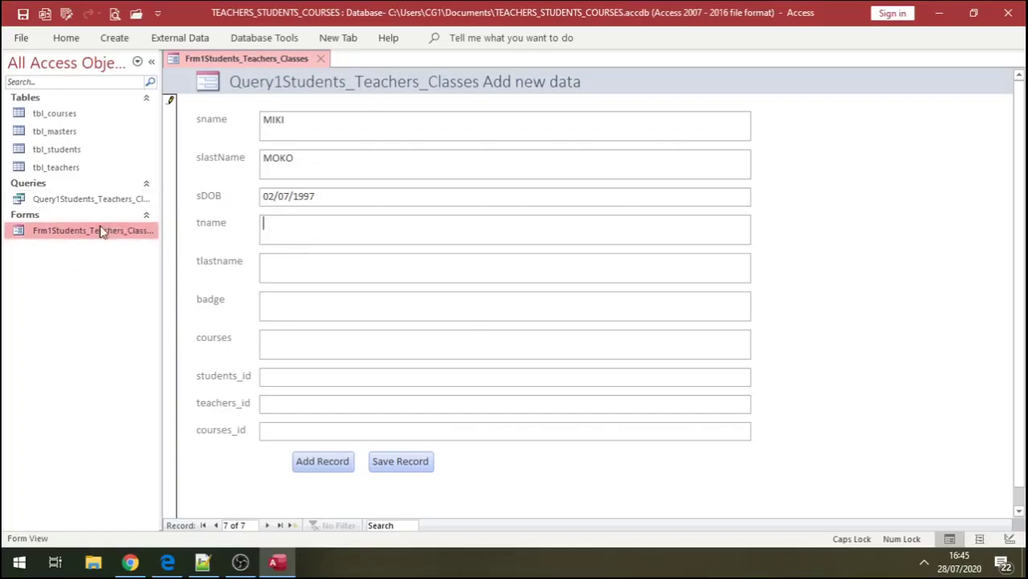
# Check the two teacher records in tbl_teachers, then open Frm1Students_Teachers_Classes in Design View.
pyautogui.click(74, 171)
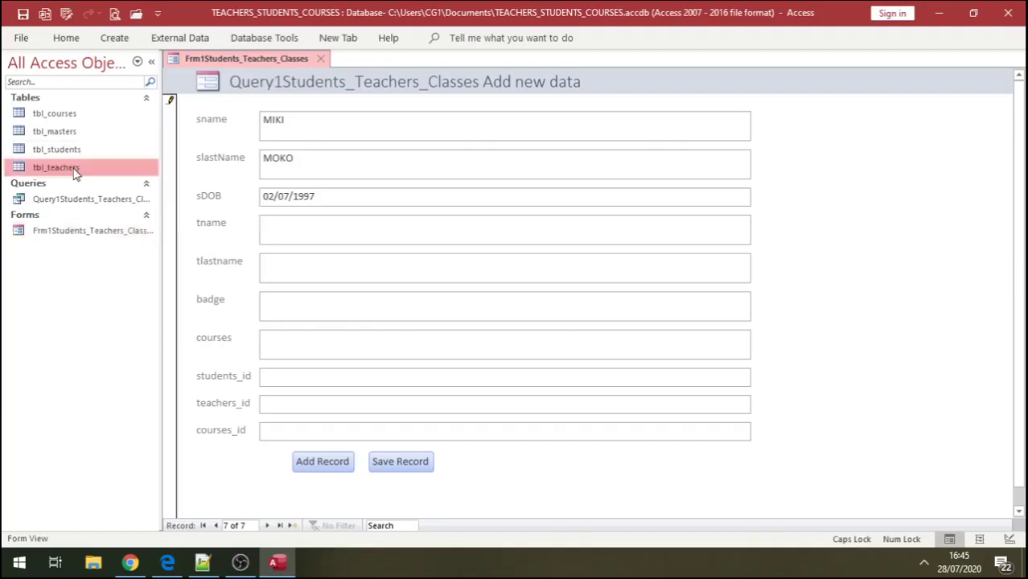
pyautogui.doubleClick(74, 170)
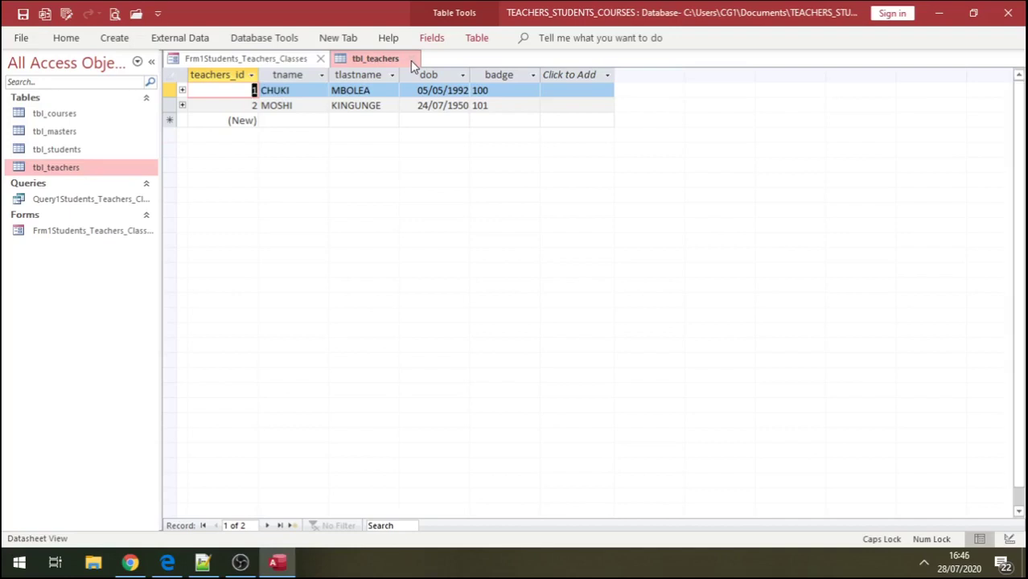
pyautogui.click(411, 61)
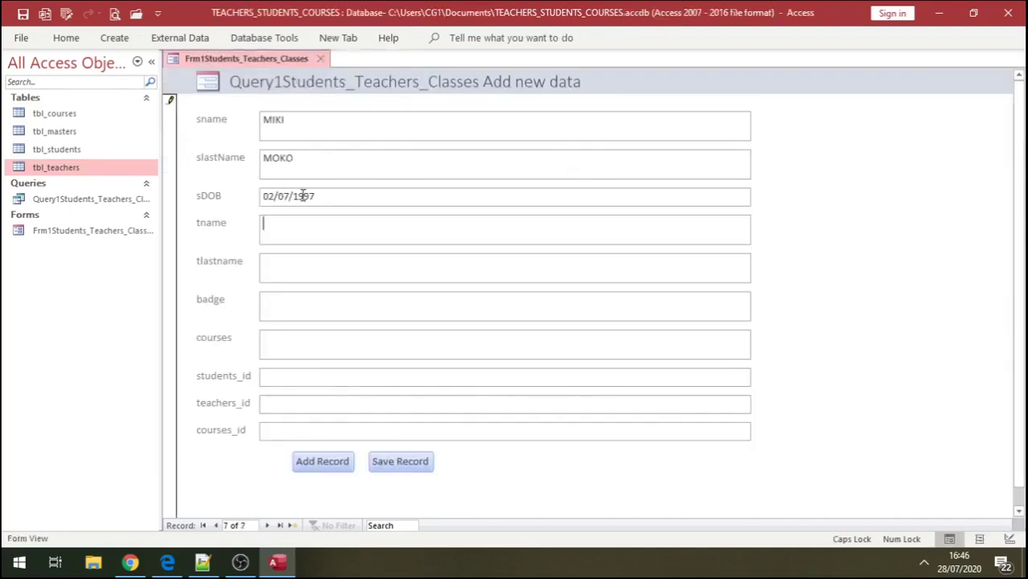
pyautogui.rightClick(784, 228)
pyautogui.click(827, 275)
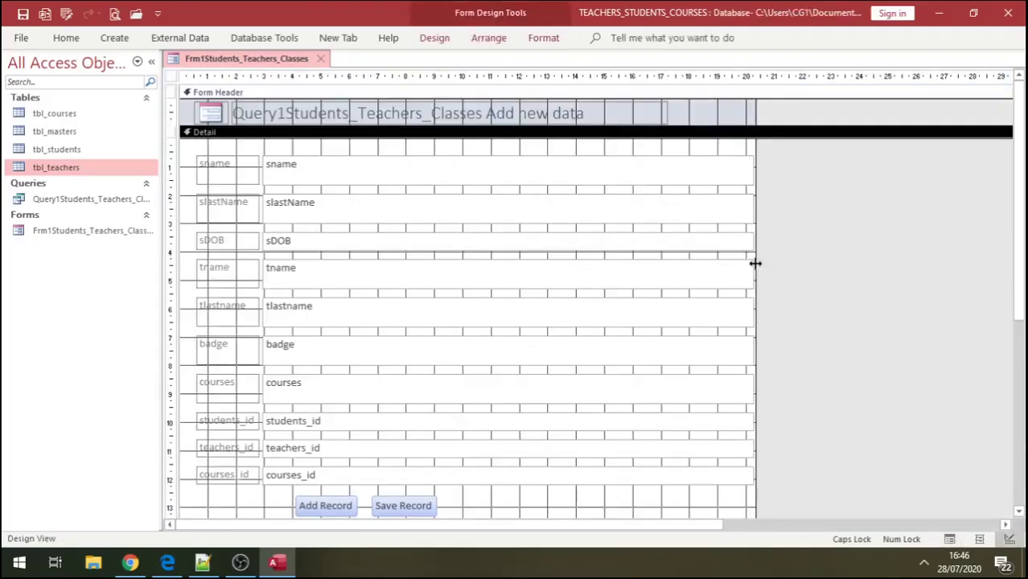
# Widen the form's detail area and delete the tname text box with its label.
pyautogui.moveTo(755, 263); pyautogui.dragTo(883, 266)
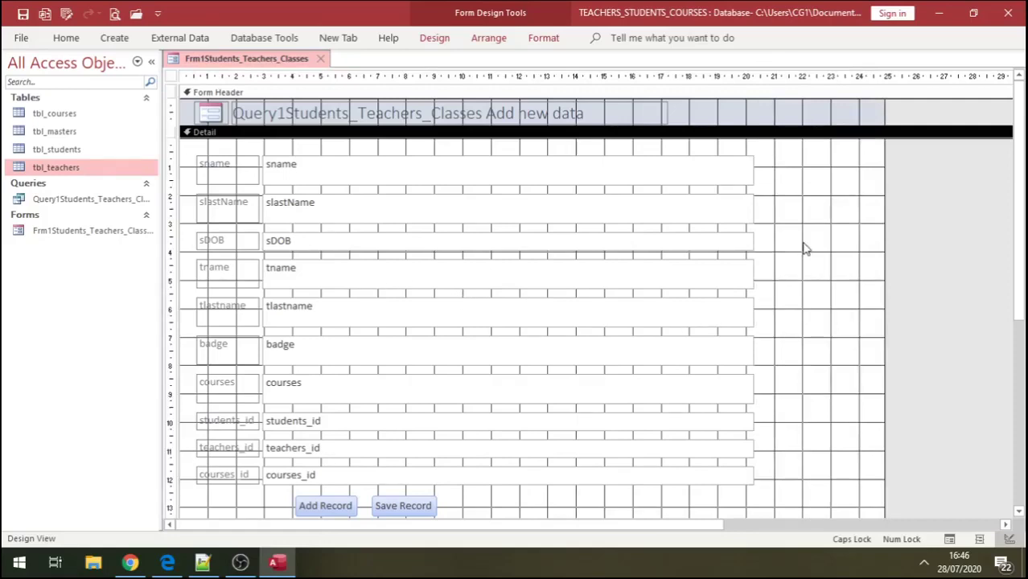
pyautogui.moveTo(884, 239); pyautogui.dragTo(971, 241)
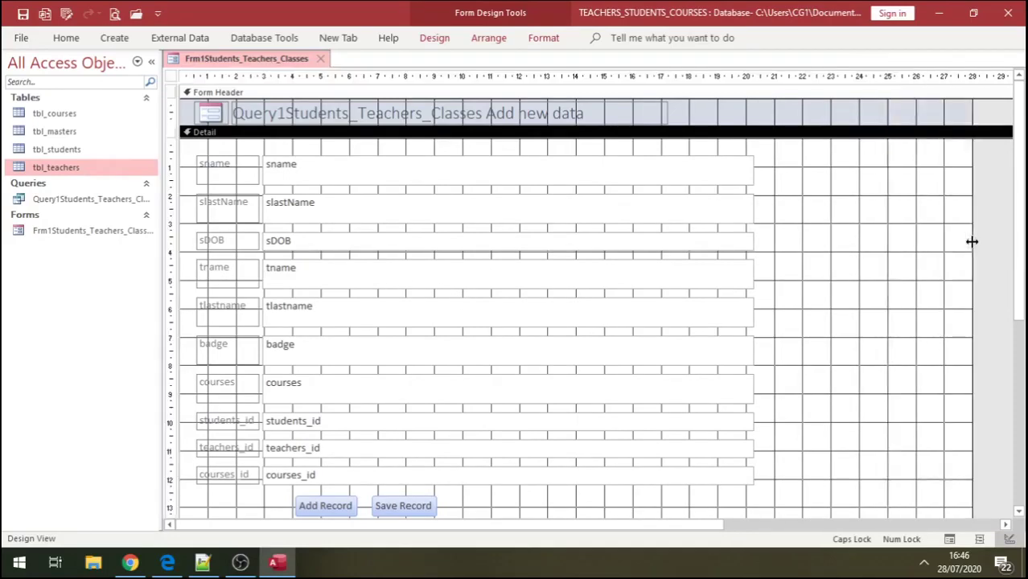
pyautogui.click(735, 285)
pyautogui.click(734, 284)
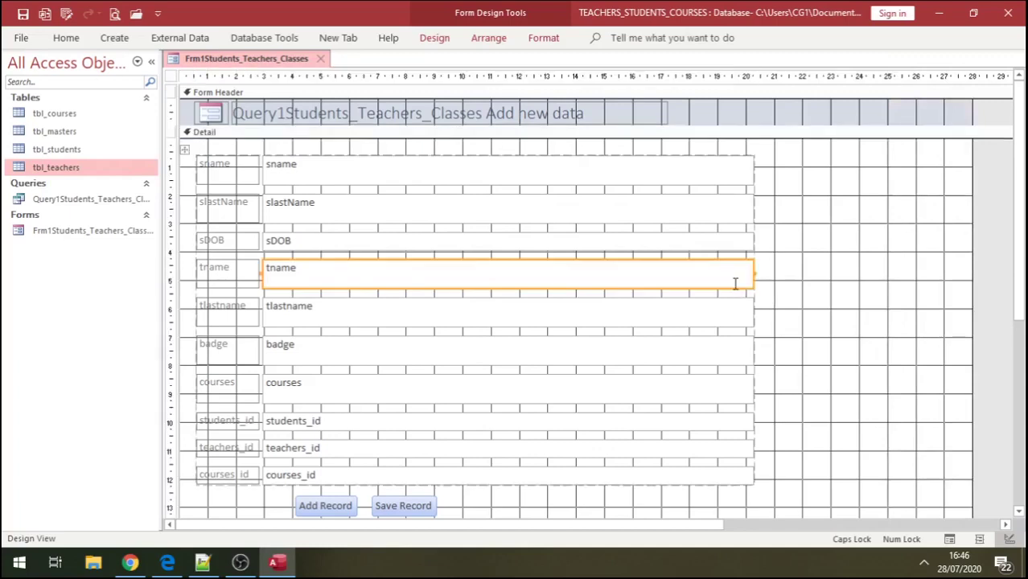
pyautogui.press('Delete')
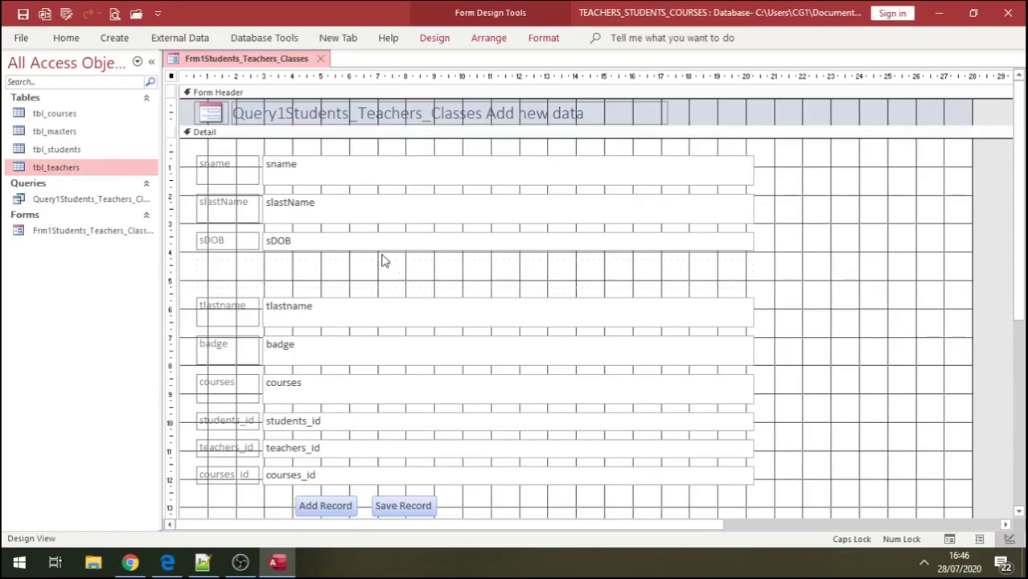
# Start a new combo box on the form from the Controls gallery.
pyautogui.click(435, 38)
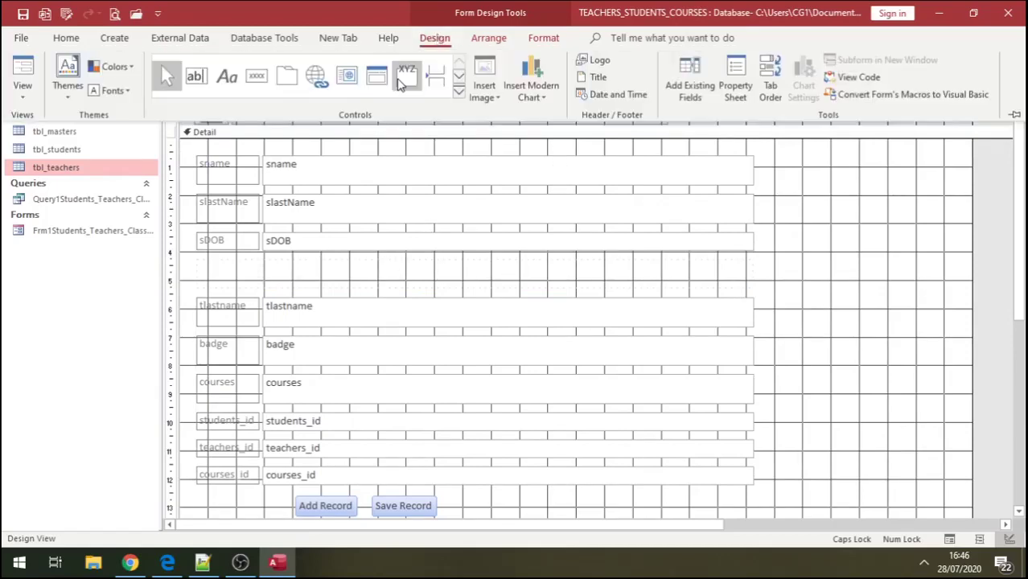
pyautogui.click(459, 91)
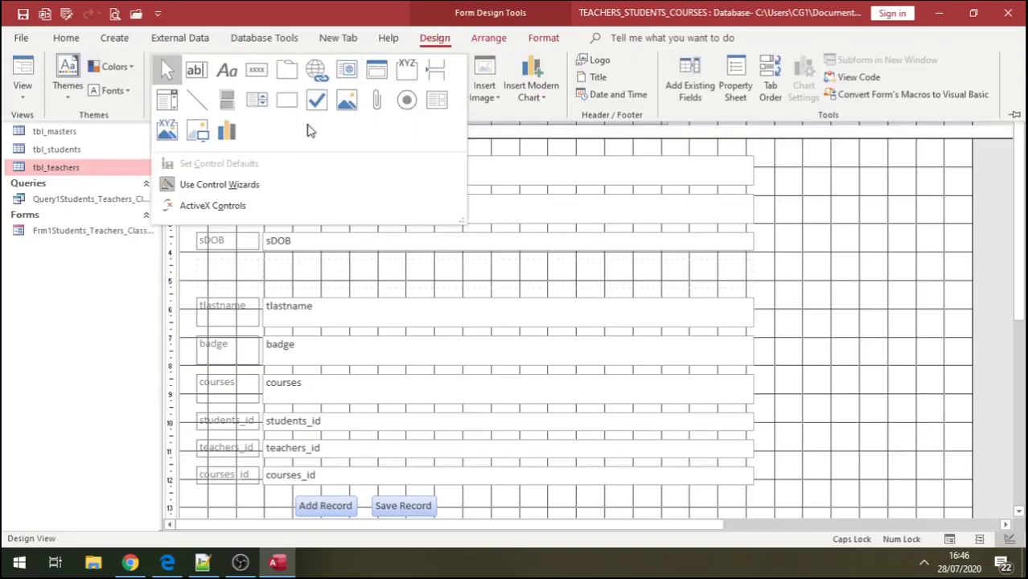
pyautogui.click(169, 101)
pyautogui.click(853, 259)
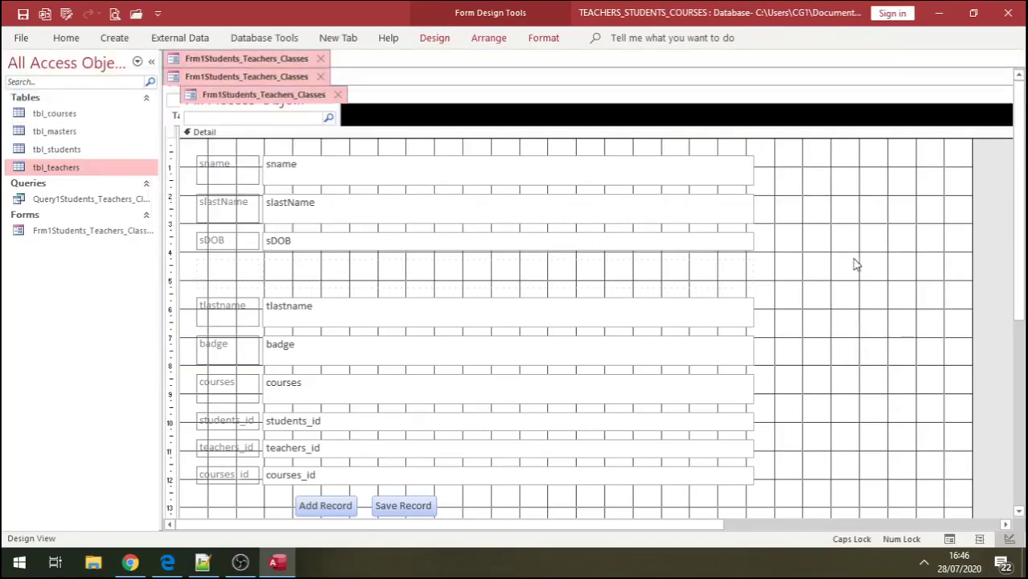
# Have the combo box take its values from the tbl_teachers table.
pyautogui.click(853, 259)
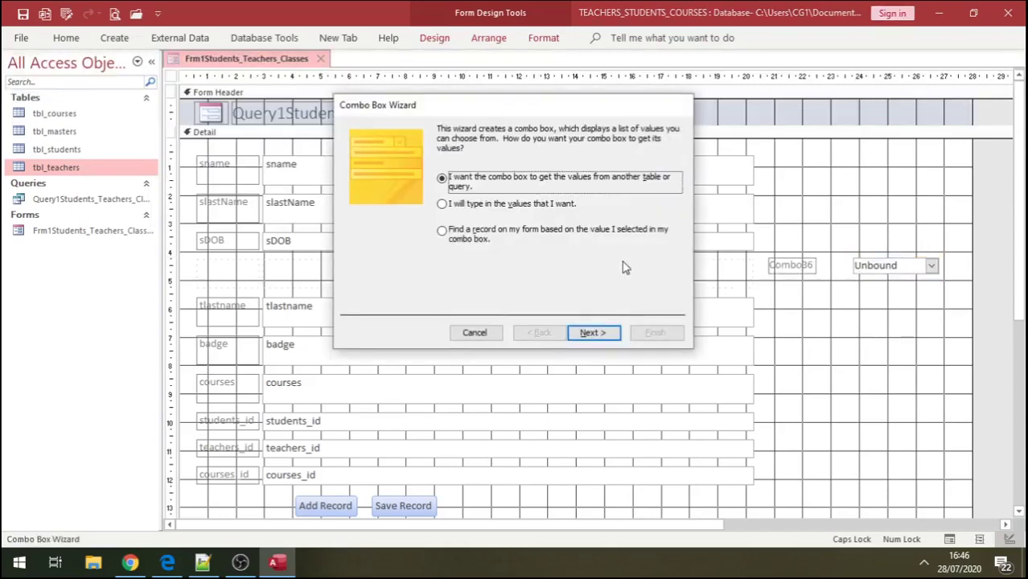
pyautogui.click(595, 333)
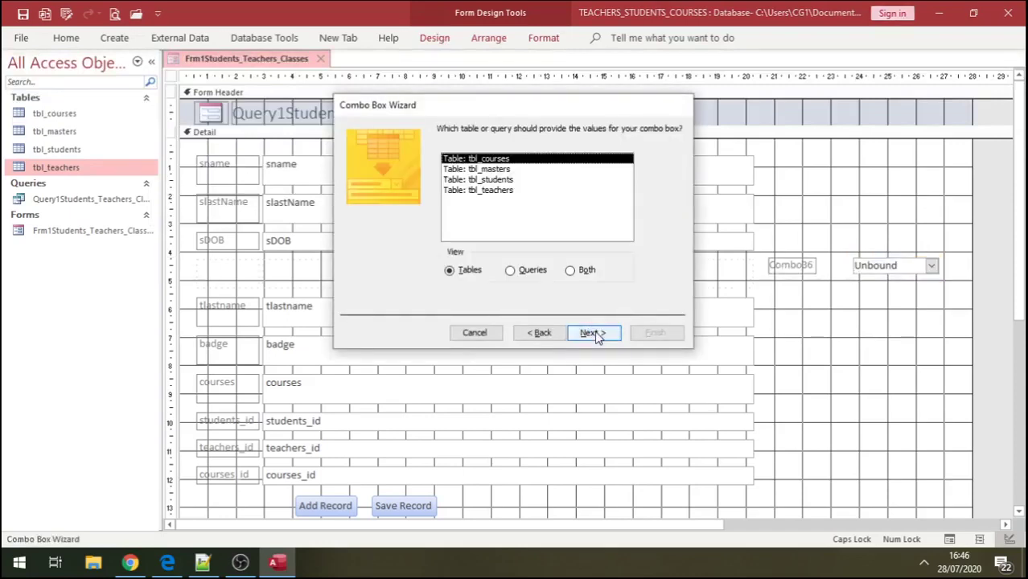
pyautogui.click(503, 192)
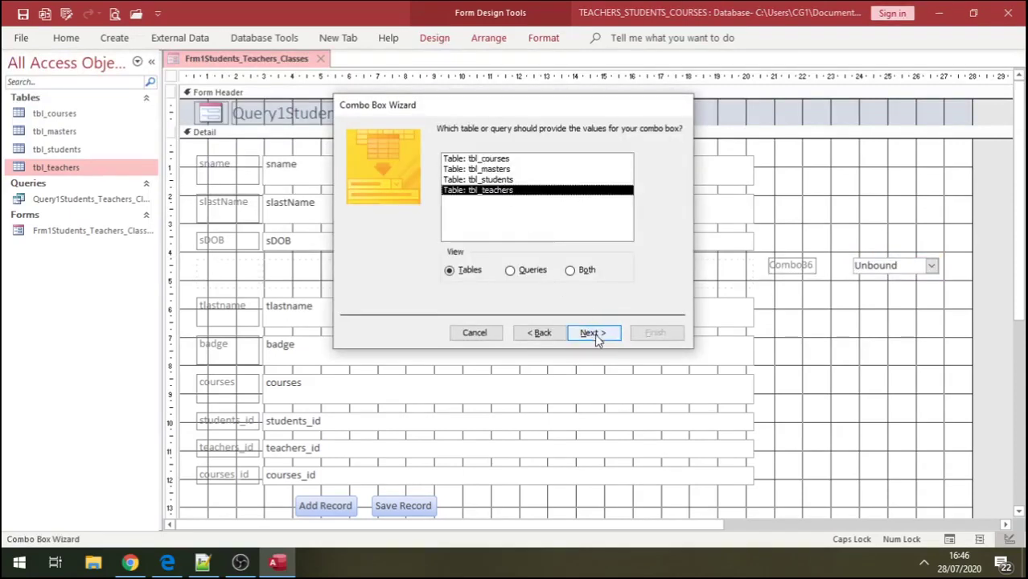
pyautogui.click(596, 334)
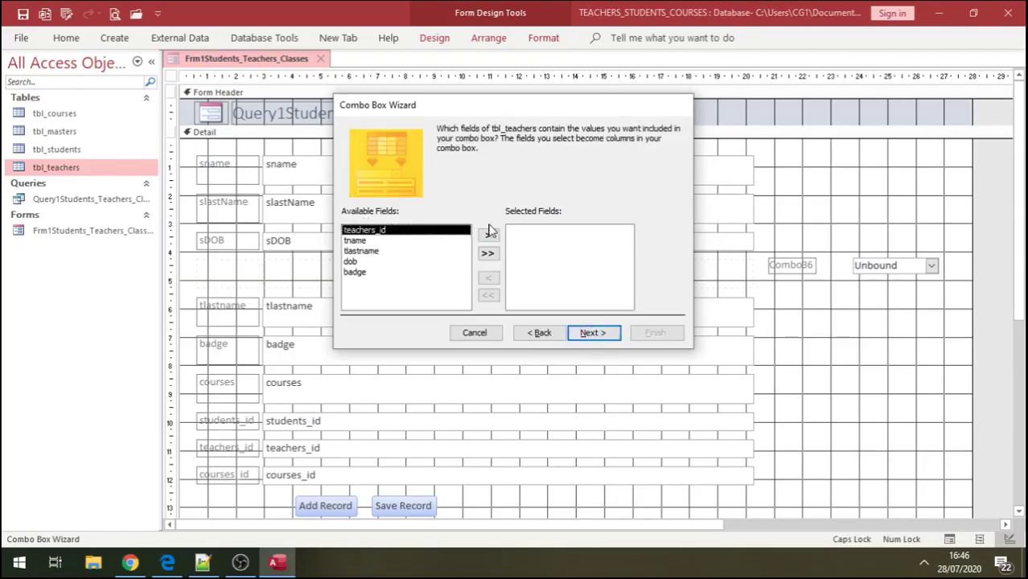
# Select only the teachers_id field for the combo box columns.
pyautogui.click(490, 234)
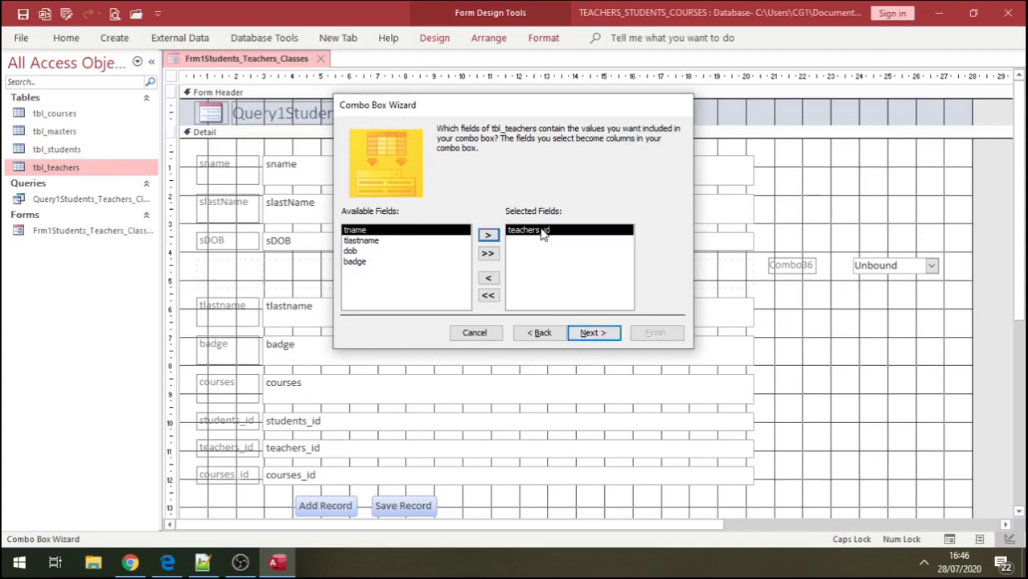
pyautogui.click(489, 235)
pyautogui.click(488, 236)
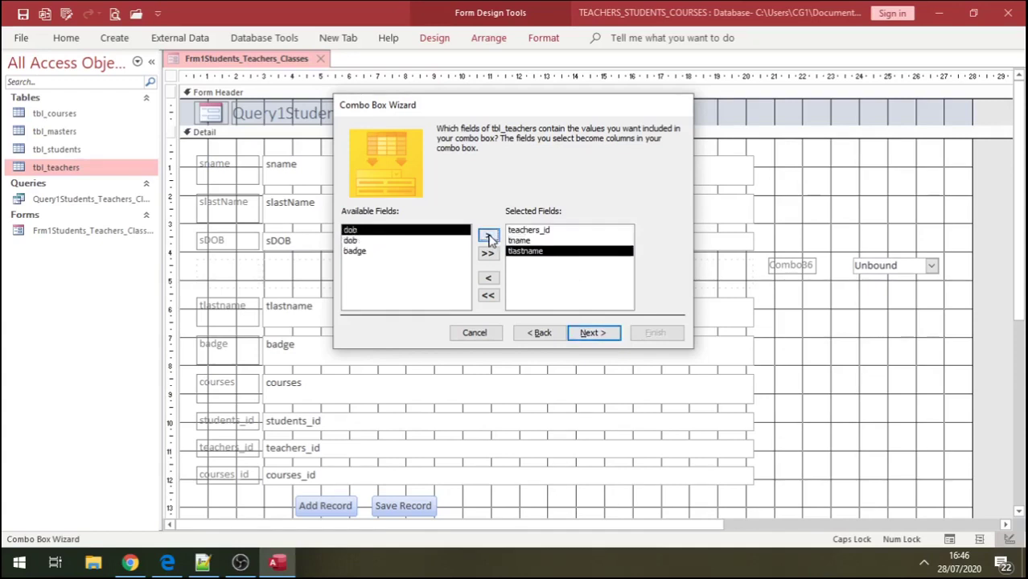
pyautogui.click(488, 236)
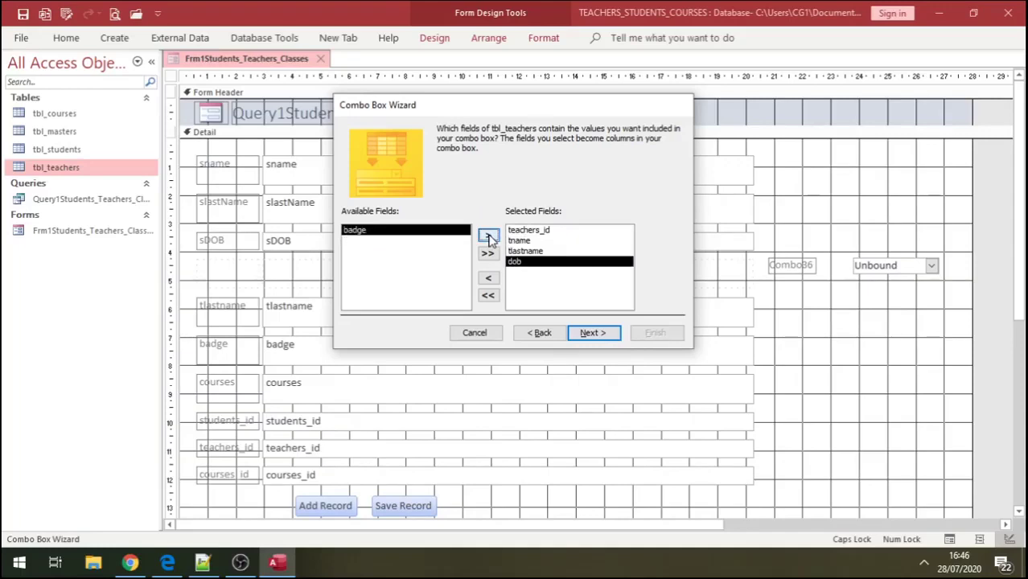
pyautogui.click(489, 237)
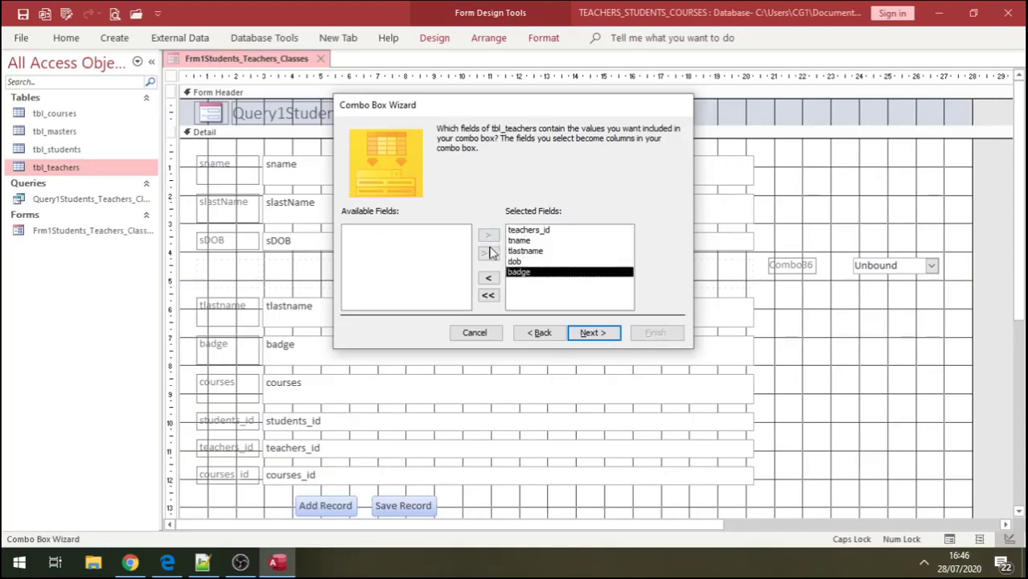
pyautogui.click(488, 295)
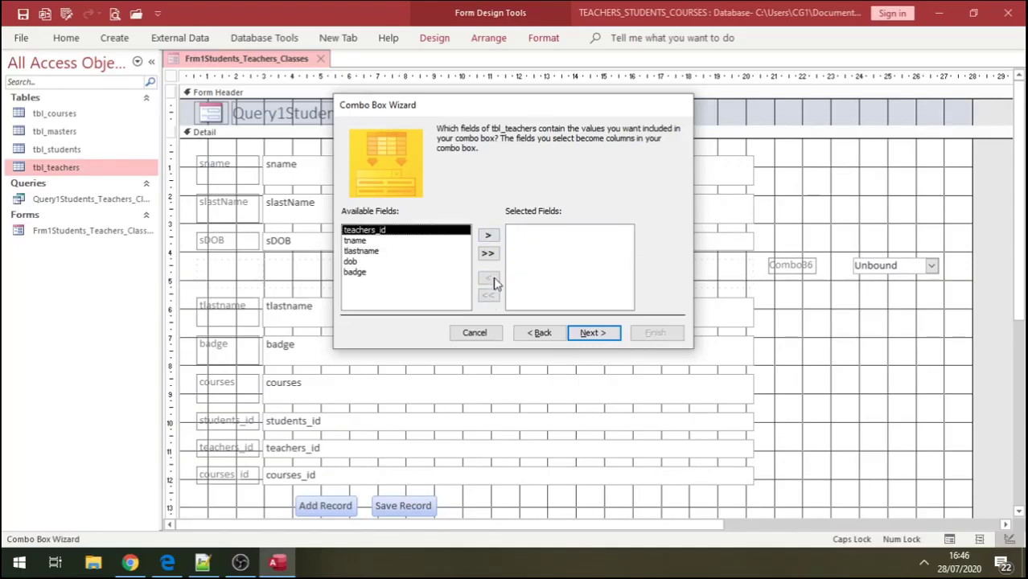
pyautogui.click(488, 235)
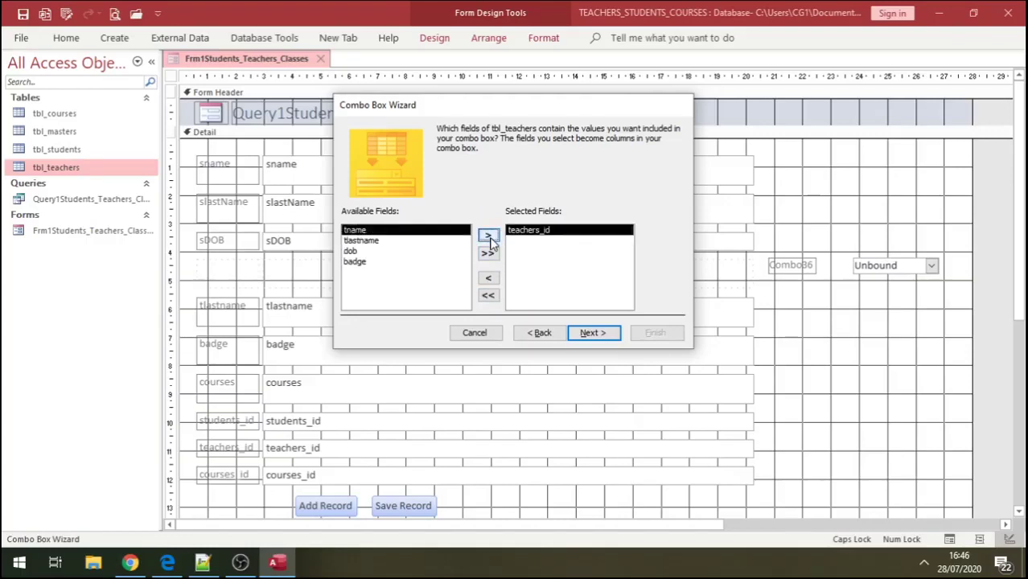
pyautogui.click(592, 333)
# Sort the combo list by teachers_id and store the chosen value in teachers_id.
pyautogui.click(464, 179)
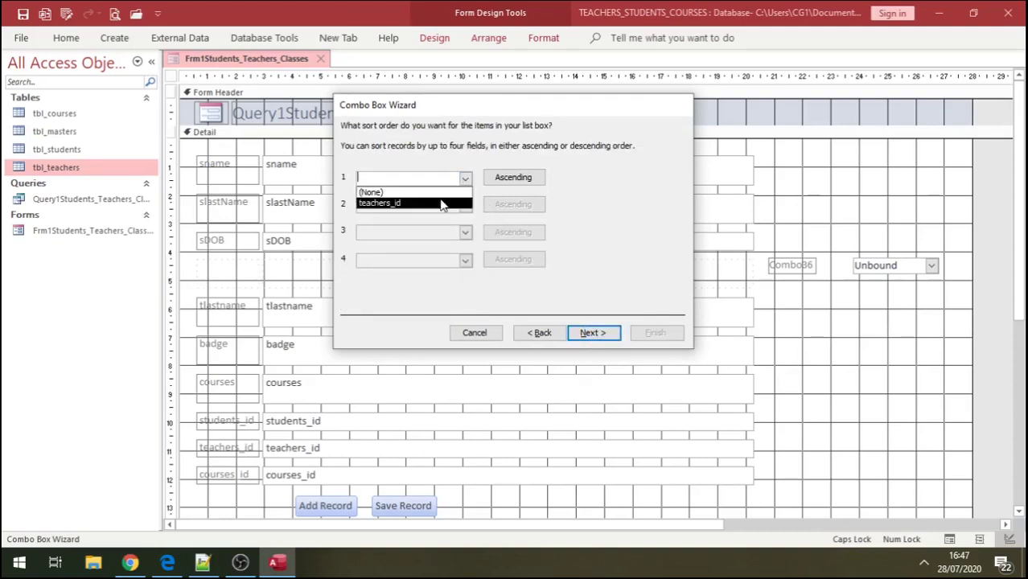
pyautogui.click(379, 203)
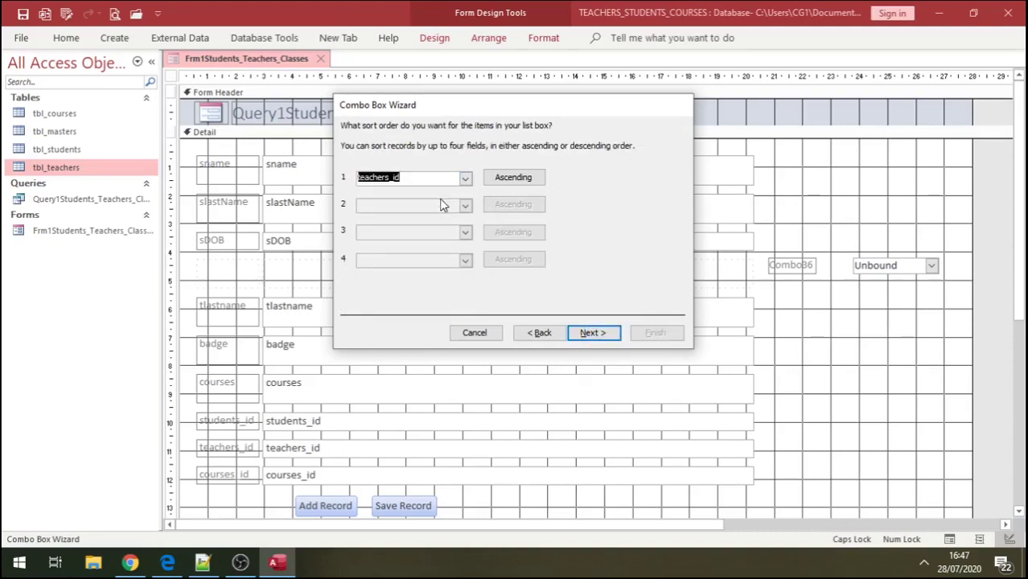
pyautogui.click(591, 333)
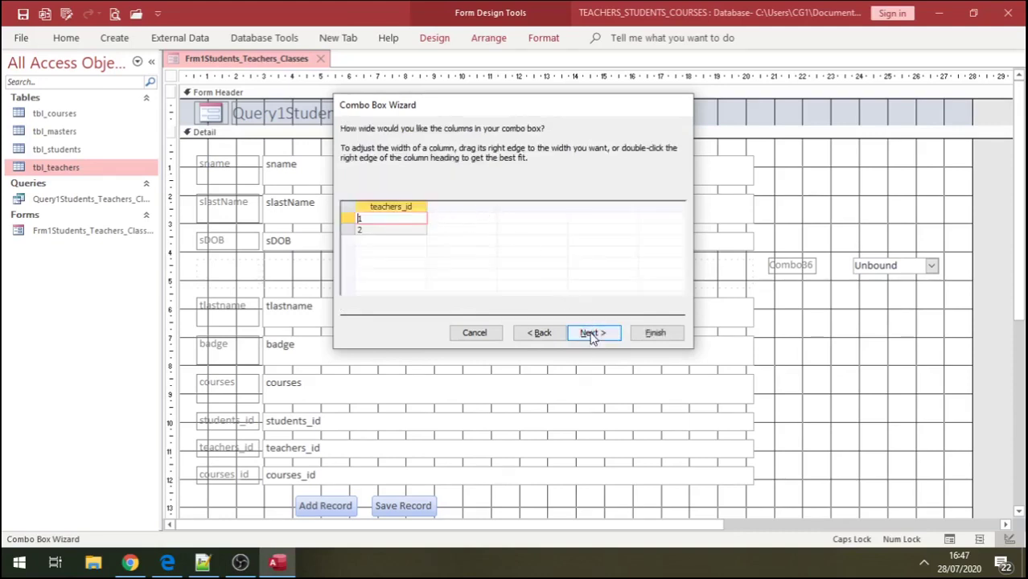
pyautogui.click(592, 333)
pyautogui.click(676, 198)
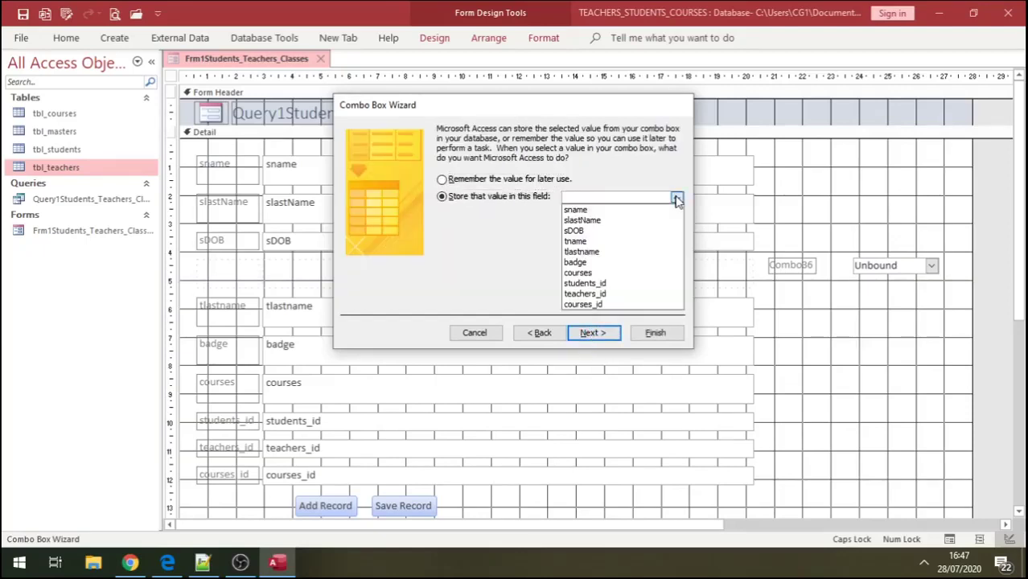
pyautogui.click(617, 294)
# Label the combo box lbl_Teachers_ID and finish the wizard.
pyautogui.click(593, 333)
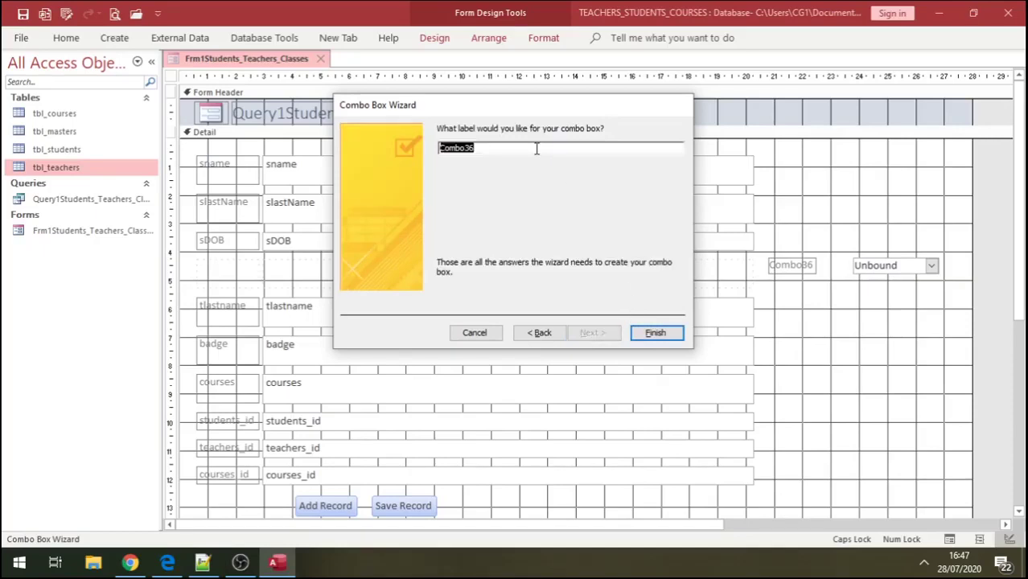
pyautogui.write('L')
pyautogui.press('capslock')
pyautogui.write('bl_')
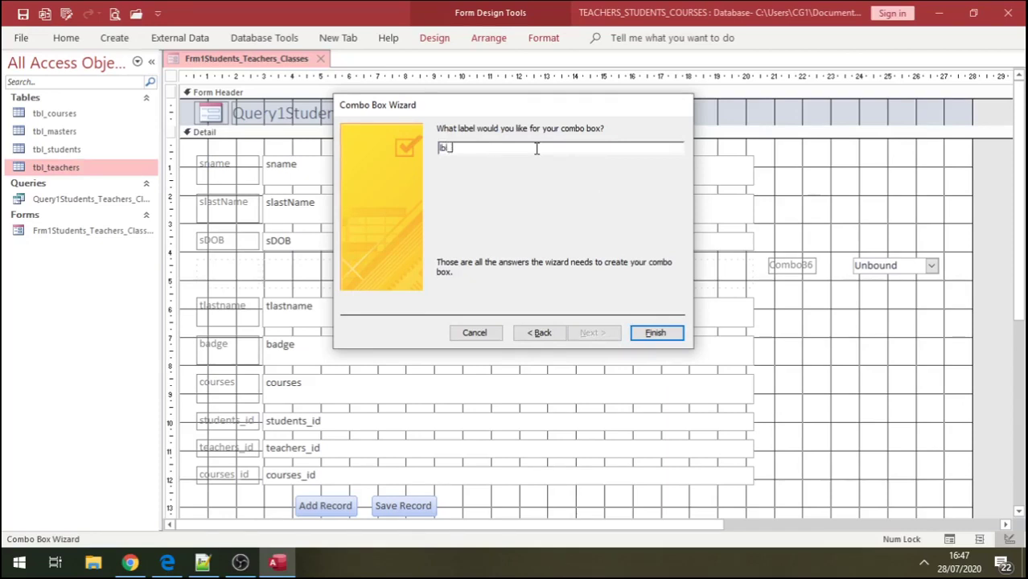
pyautogui.write('Teachers_')
pyautogui.press('capslock')
pyautogui.write('ID')
pyautogui.click(655, 332)
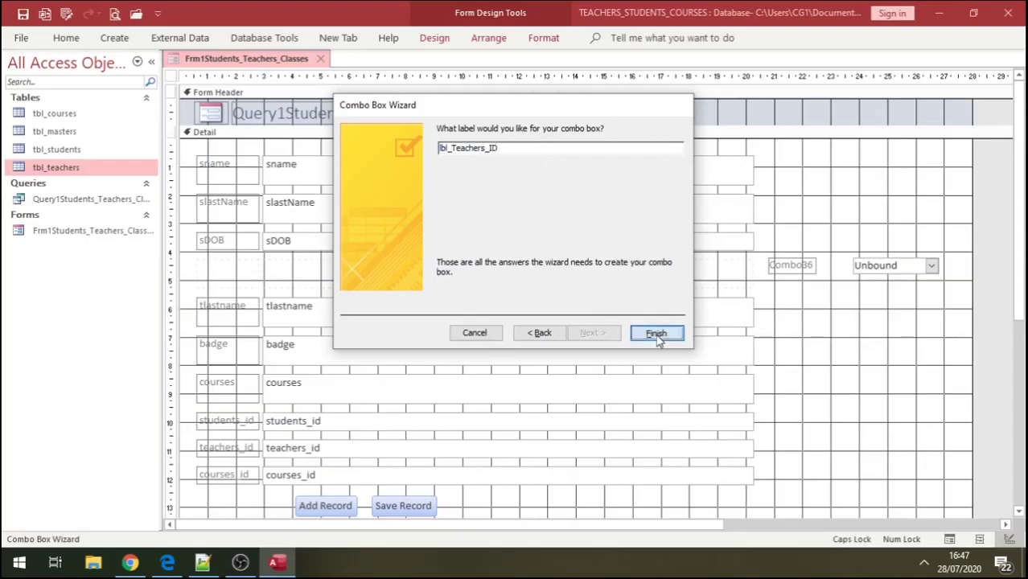
# Move the teachers_id combo box into the layout row below sDOB, then switch to Form View.
pyautogui.click(890, 281)
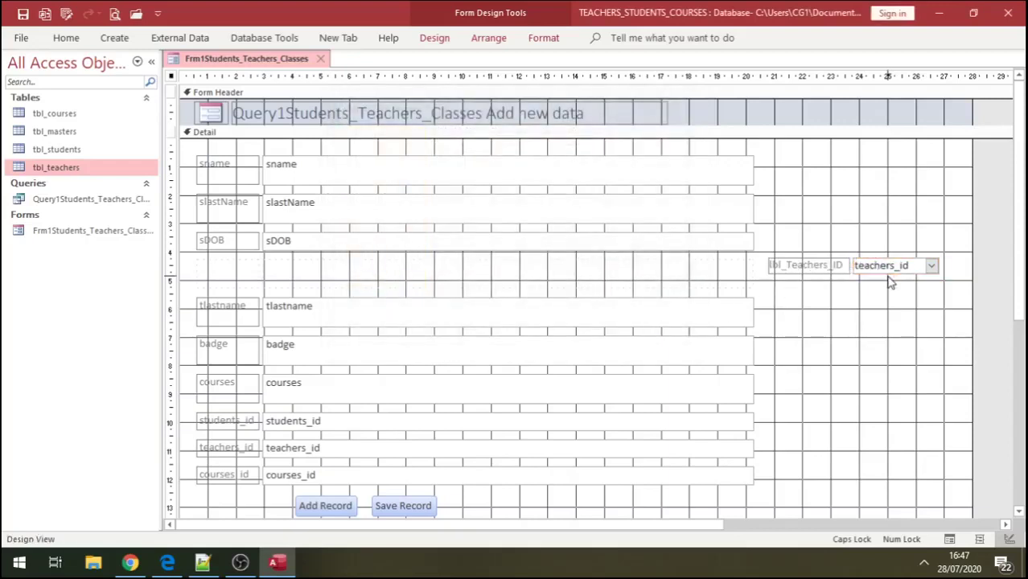
pyautogui.click(841, 268)
pyautogui.click(841, 267)
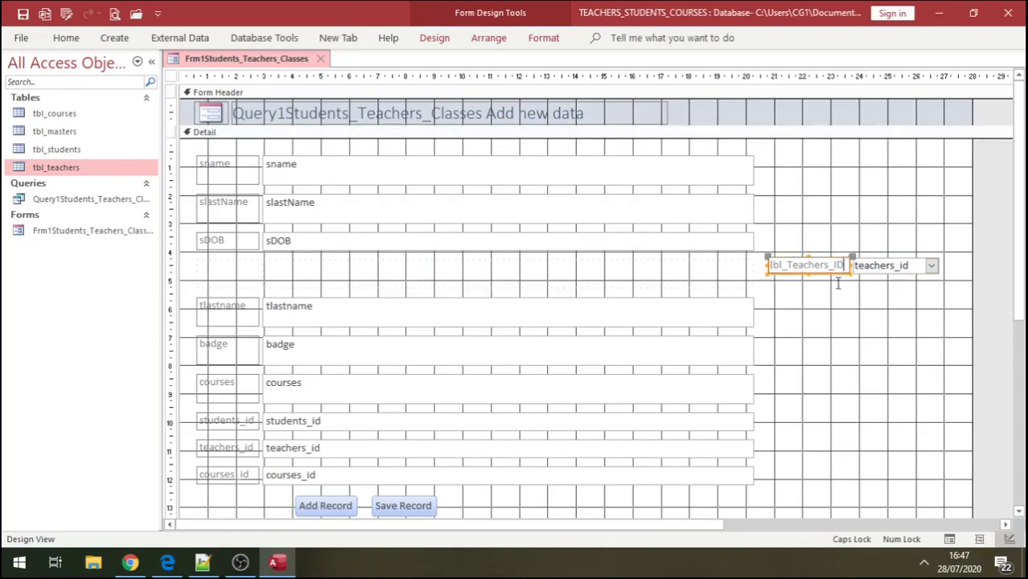
pyautogui.click(841, 279)
pyautogui.moveTo(891, 274); pyautogui.dragTo(302, 276)
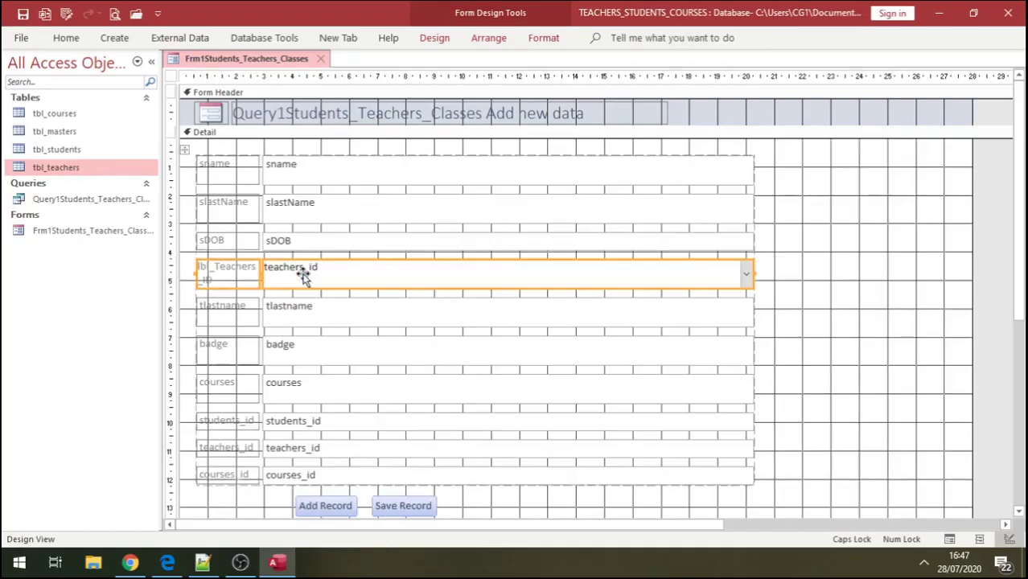
pyautogui.click(769, 282)
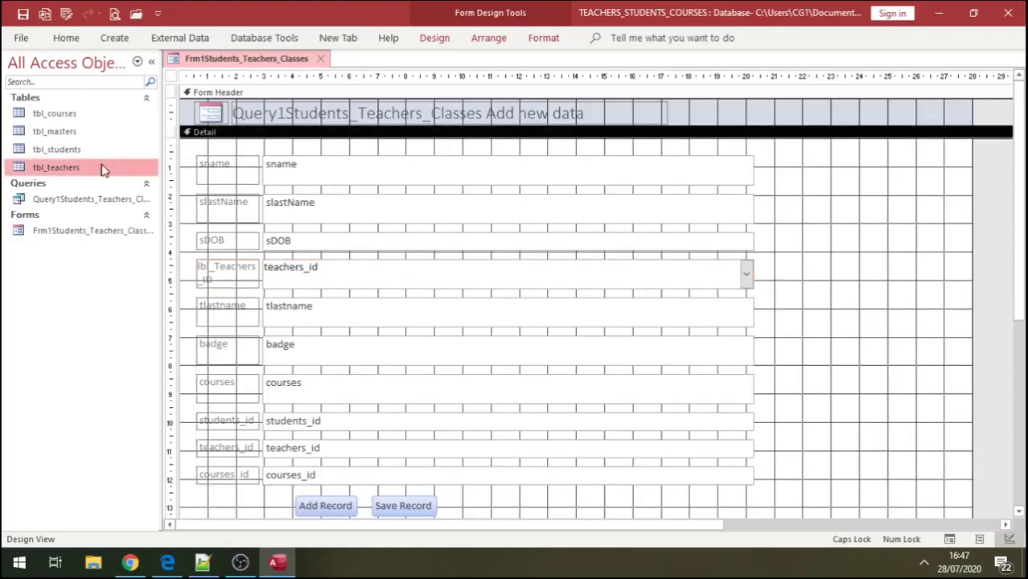
pyautogui.click(65, 40)
pyautogui.click(23, 76)
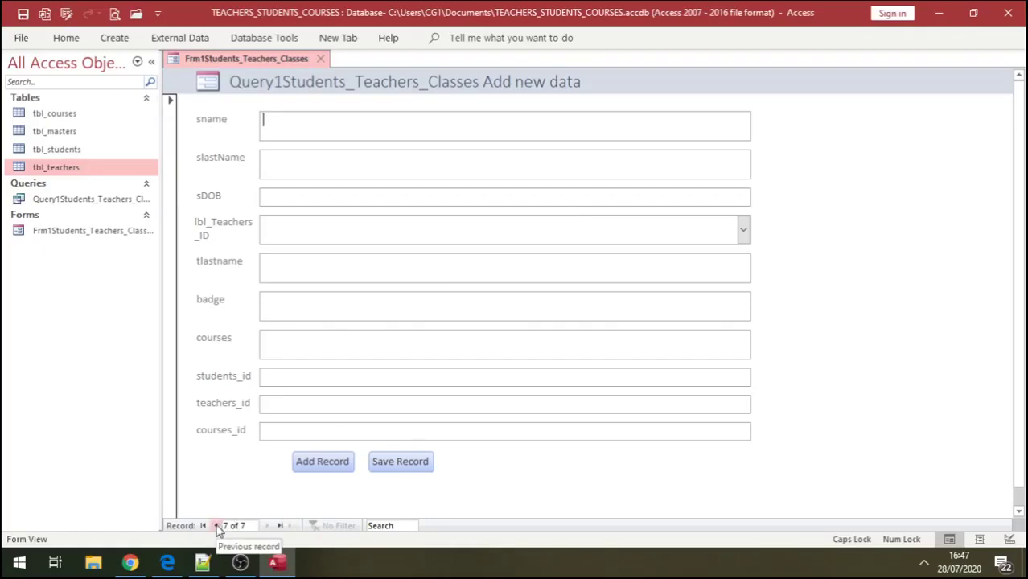
# Start a new student record and enter the student's first and last name.
pyautogui.click(216, 525)
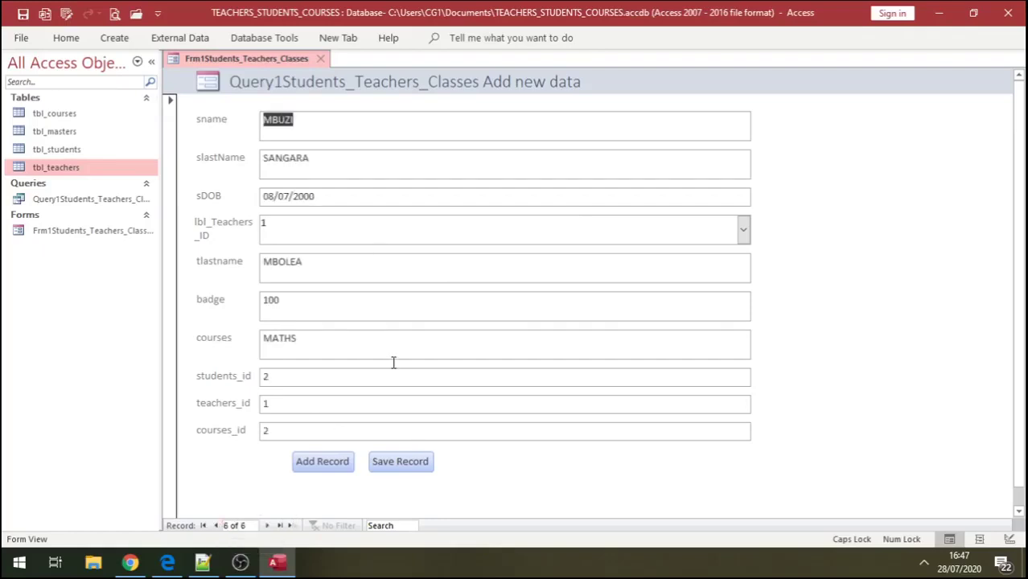
pyautogui.click(322, 466)
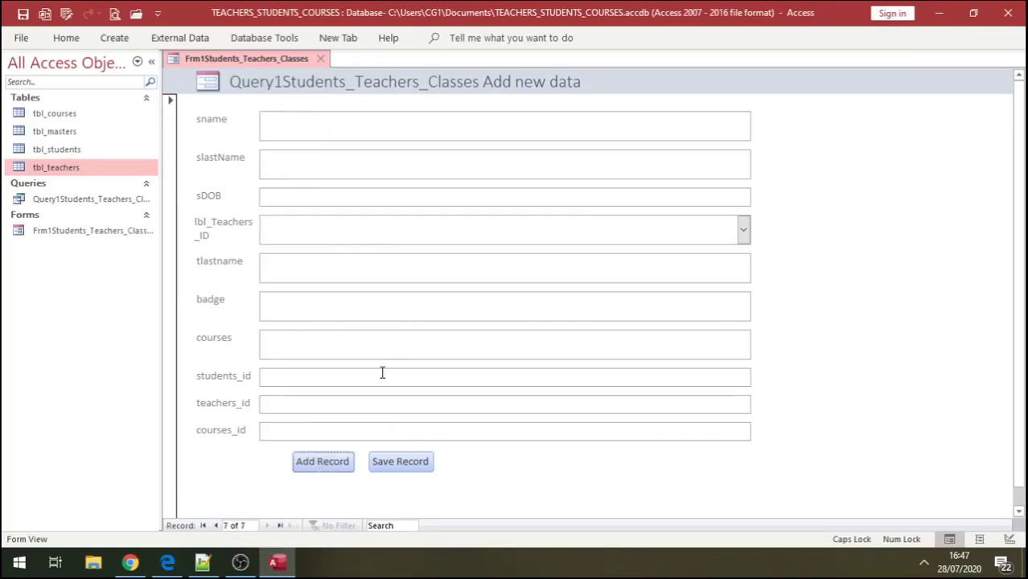
pyautogui.click(327, 134)
pyautogui.write('MIKI')
pyautogui.click(290, 164)
pyautogui.write('M')
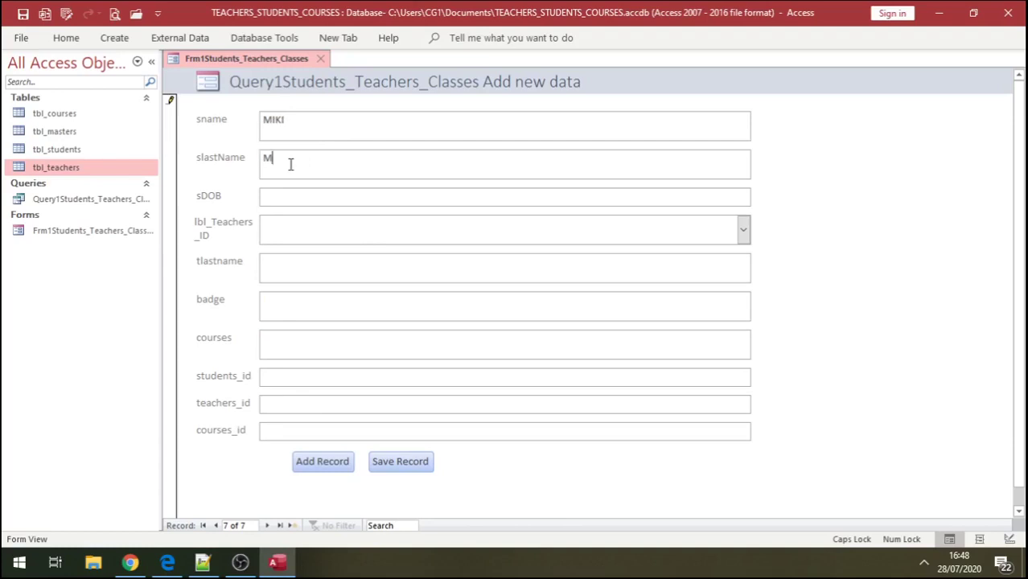
pyautogui.write('OKG')
# Set the birth date to 02/07/1997 and choose teacher ID 1.
pyautogui.click(279, 200)
pyautogui.click(759, 195)
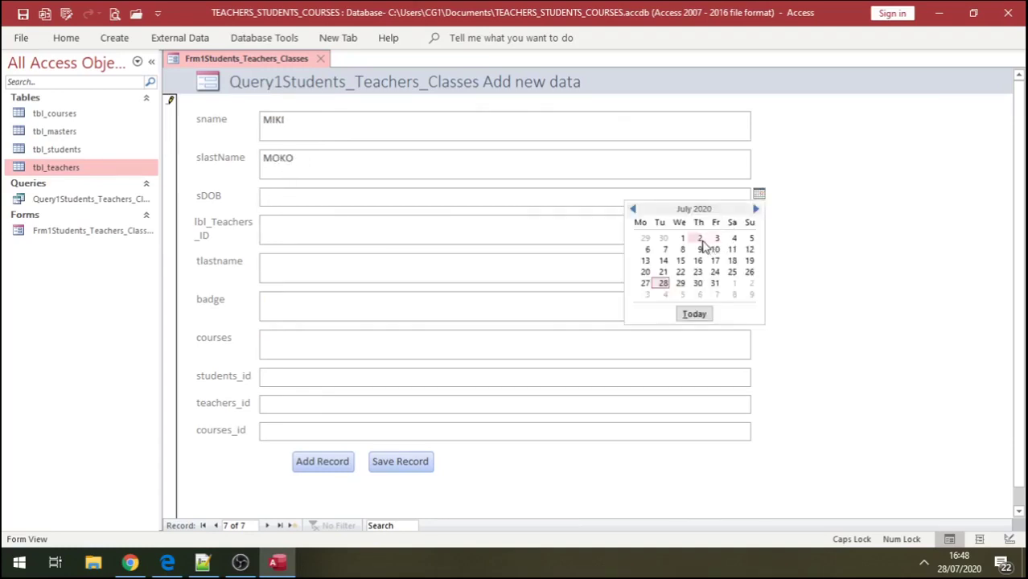
pyautogui.click(700, 239)
pyautogui.press('BackSpace')
pyautogui.press('BackSpace')
pyautogui.press('BackSpace')
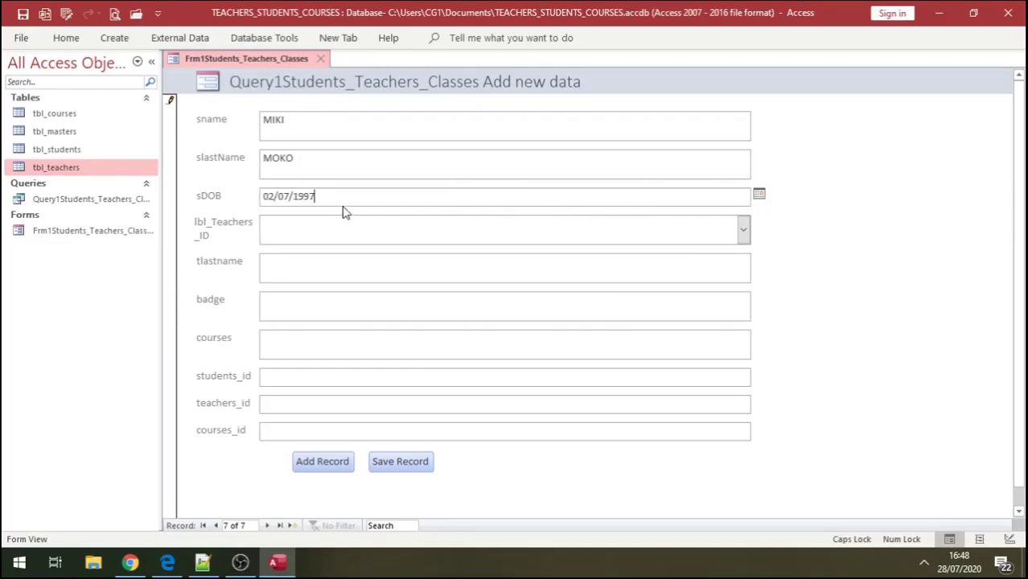
pyautogui.click(282, 229)
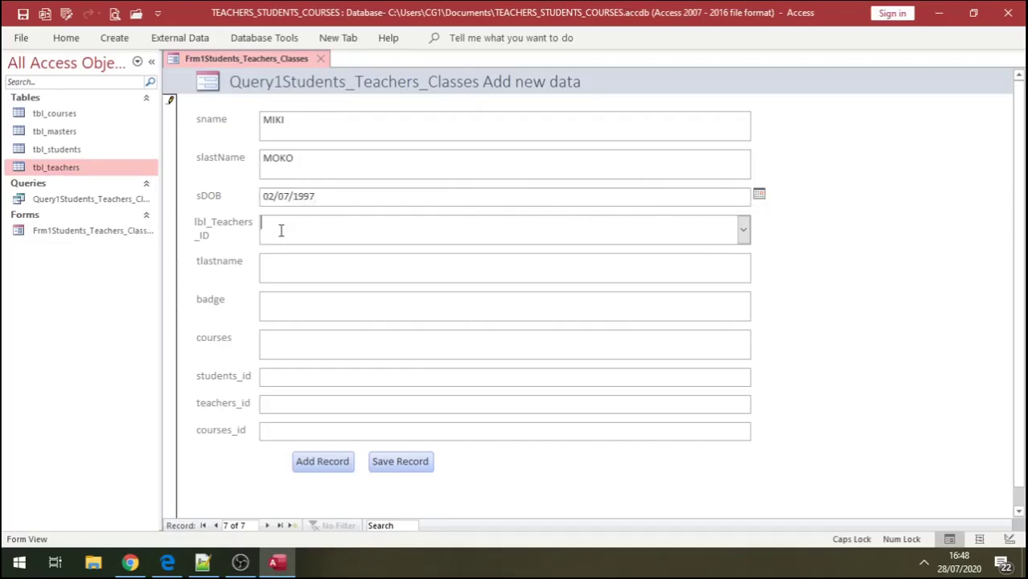
pyautogui.click(744, 230)
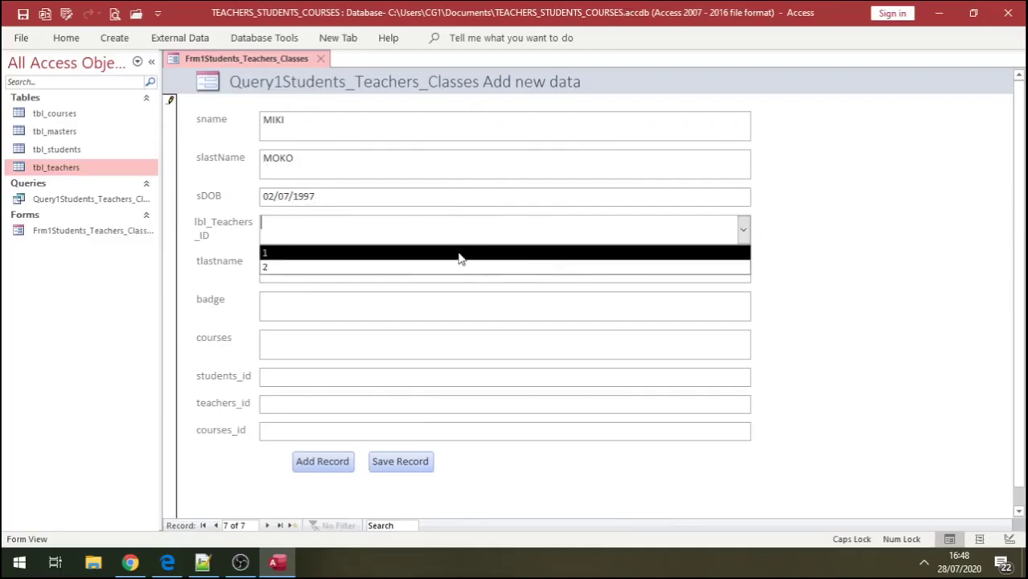
pyautogui.click(357, 252)
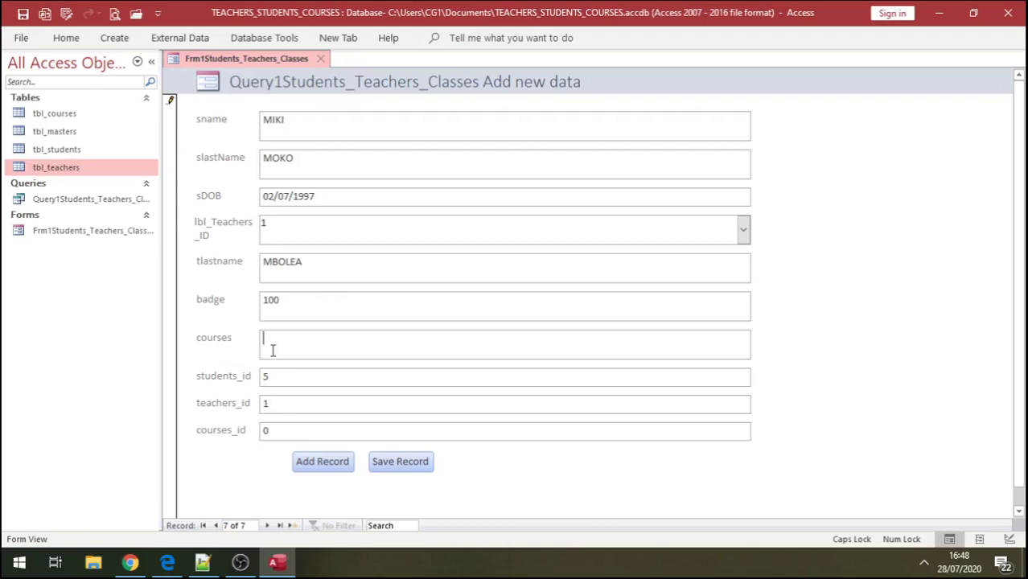
# Close the form, saving design changes and discarding the record after the courses_id error.
pyautogui.rightClick(239, 237)
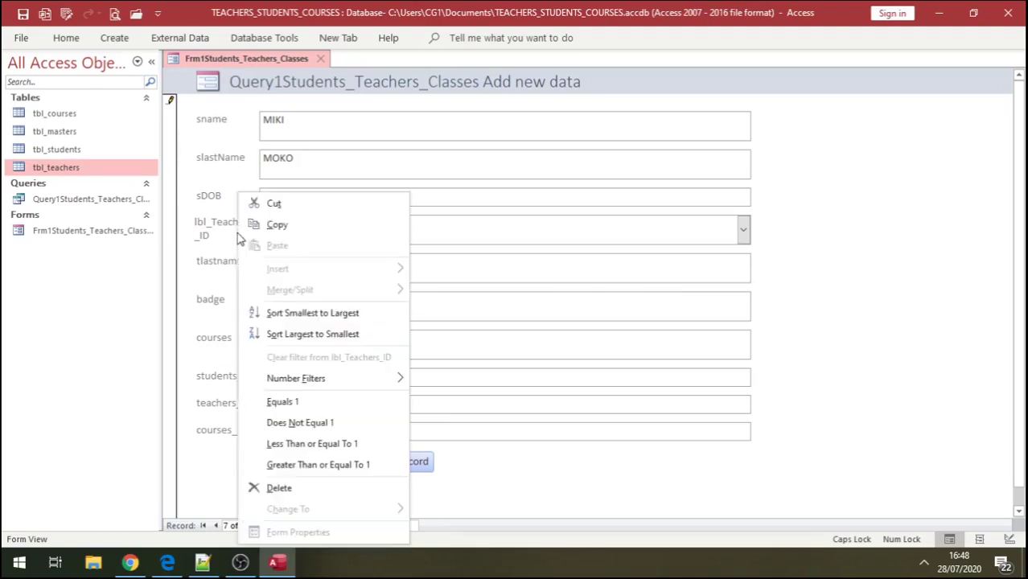
pyautogui.click(795, 131)
pyautogui.rightClick(795, 131)
pyautogui.click(833, 180)
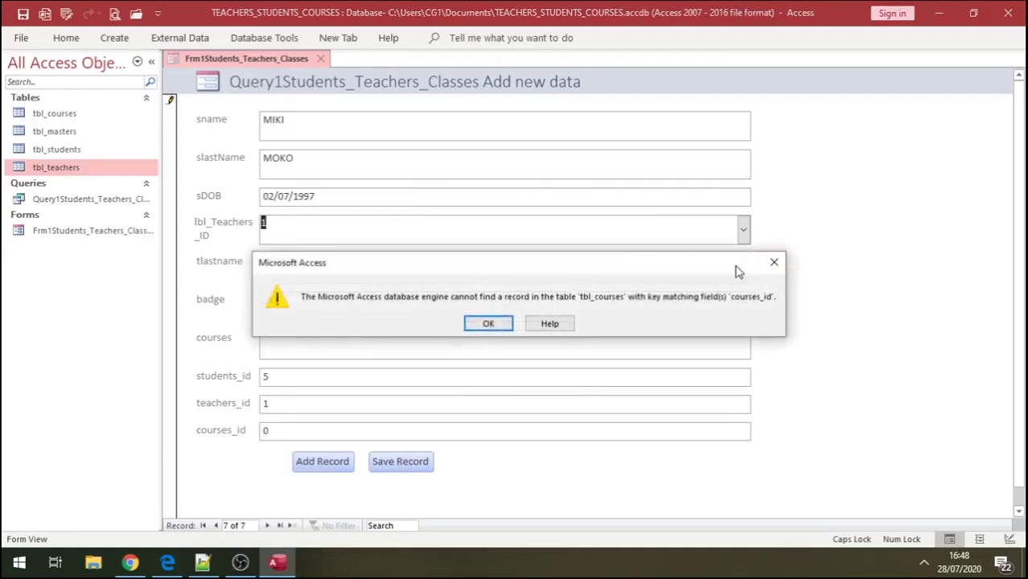
pyautogui.click(488, 323)
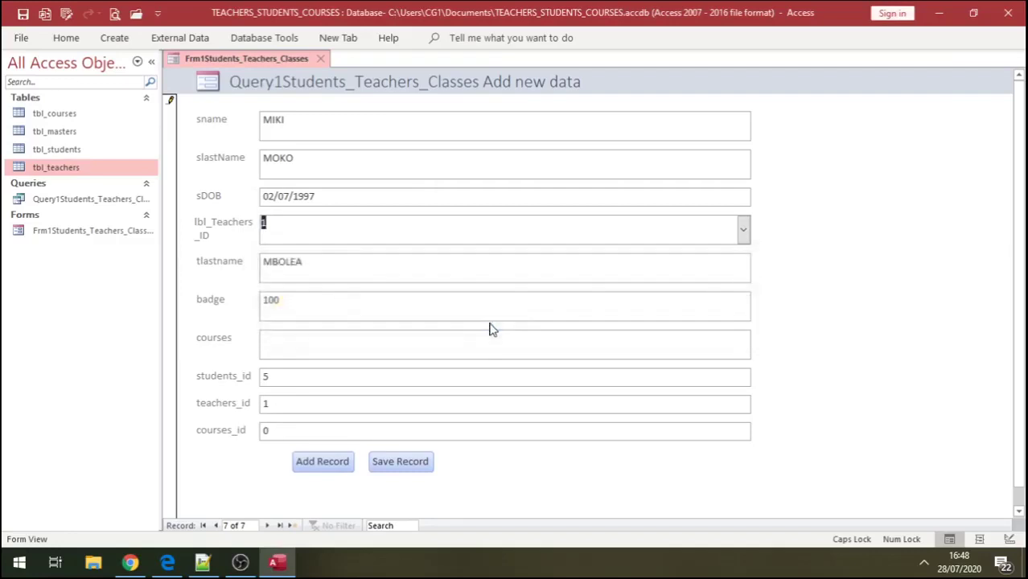
pyautogui.click(321, 61)
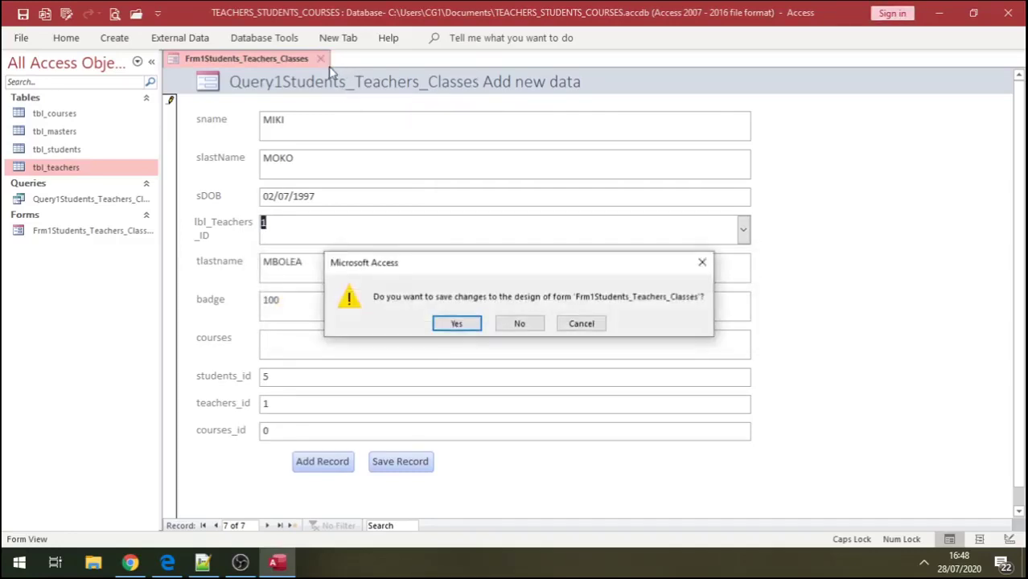
pyautogui.click(456, 324)
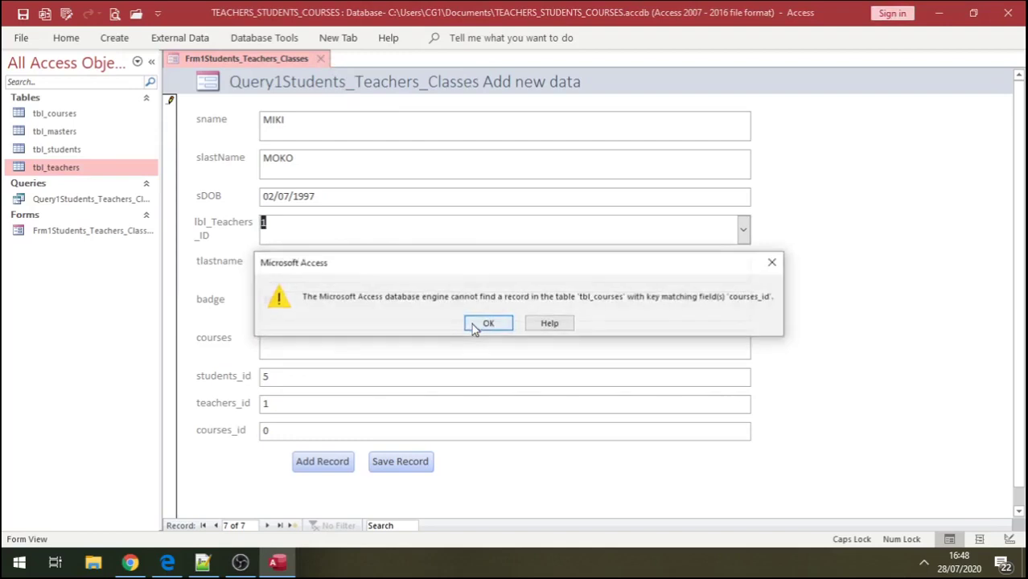
pyautogui.click(475, 328)
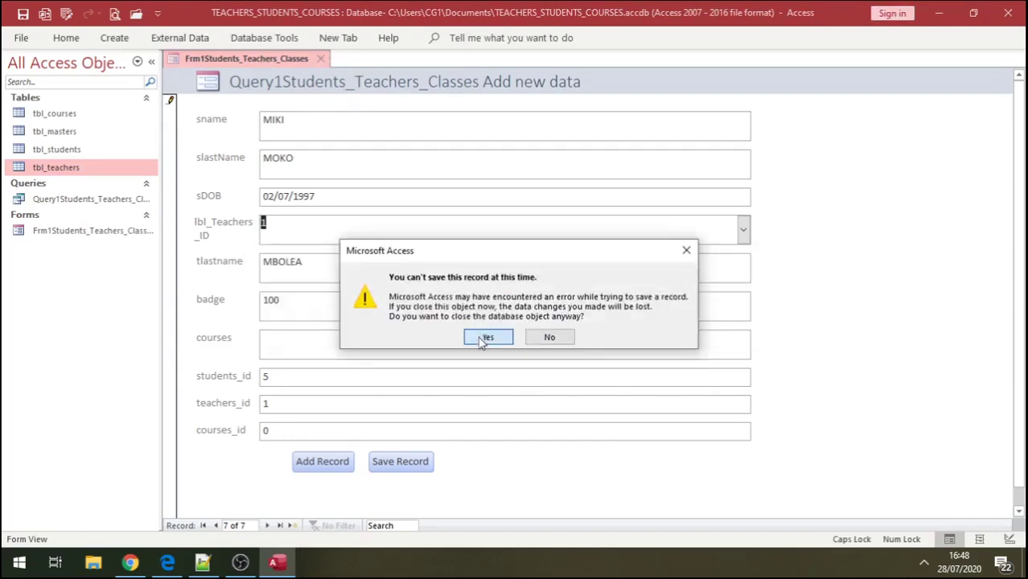
pyautogui.click(481, 336)
pyautogui.rightClick(102, 232)
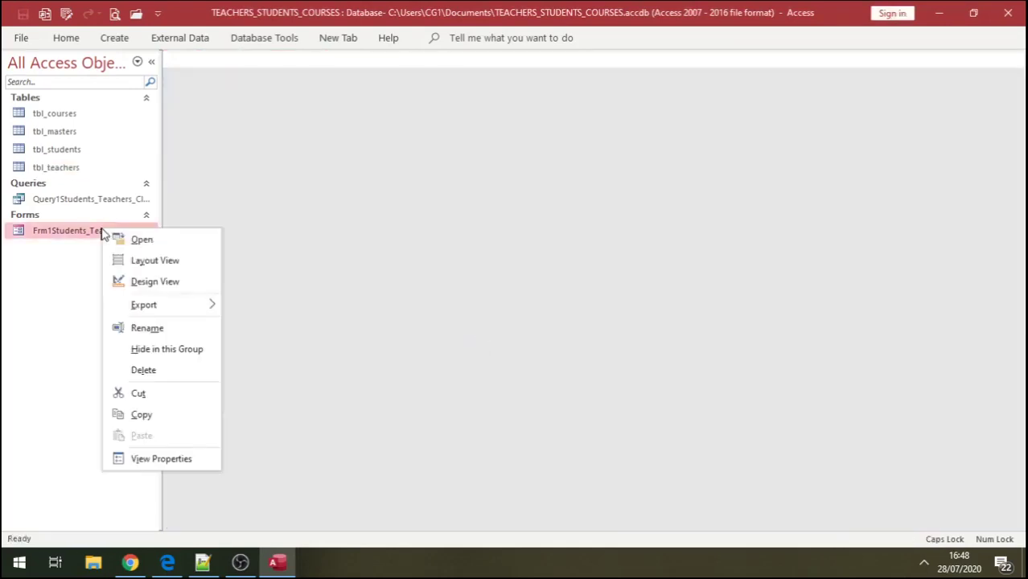
# Reopen the form in Design View and change the teacher label to Teachers ID.
pyautogui.click(152, 282)
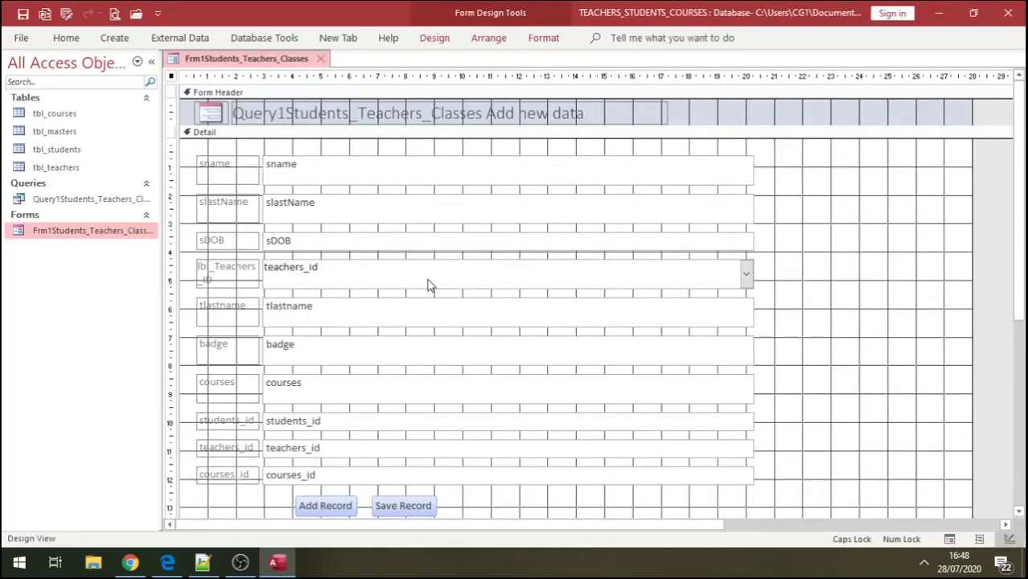
pyautogui.click(212, 272)
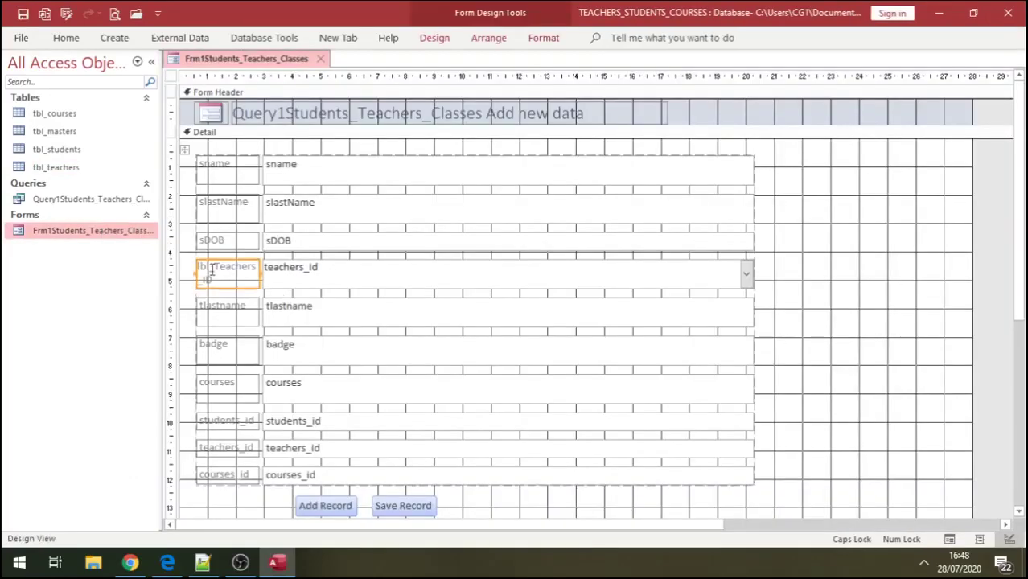
pyautogui.click(213, 271)
pyautogui.press('BackSpace')
pyautogui.press('BackSpace')
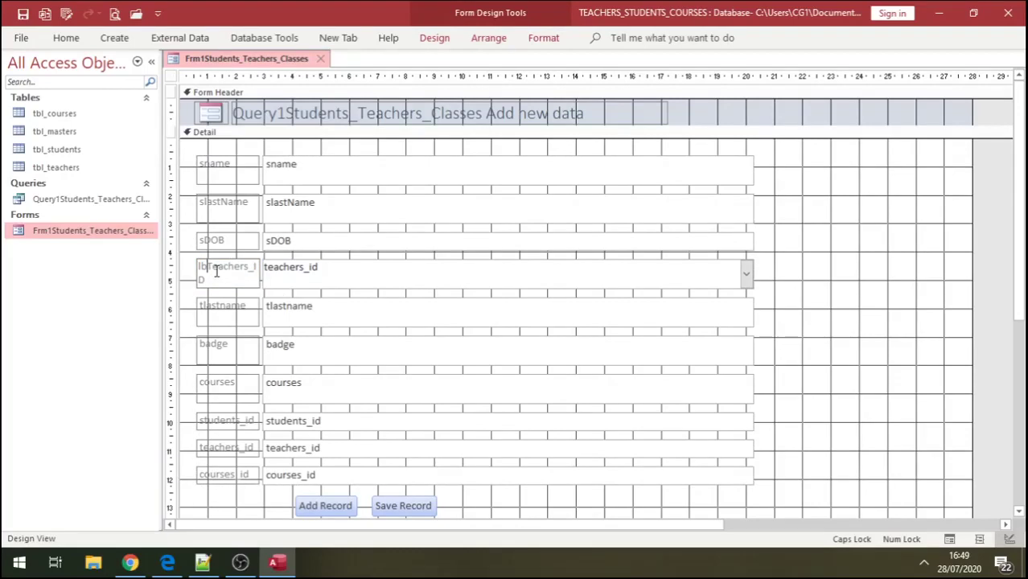
pyautogui.press('BackSpace')
pyautogui.press('BackSpace')
pyautogui.press('BackSpace')
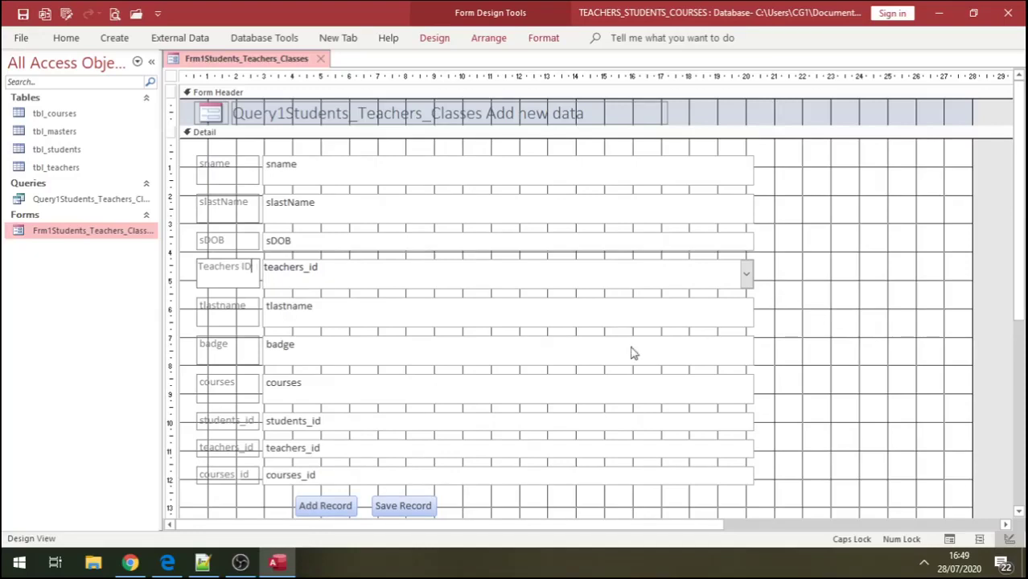
# Delete the courses text box and its label.
pyautogui.click(632, 391)
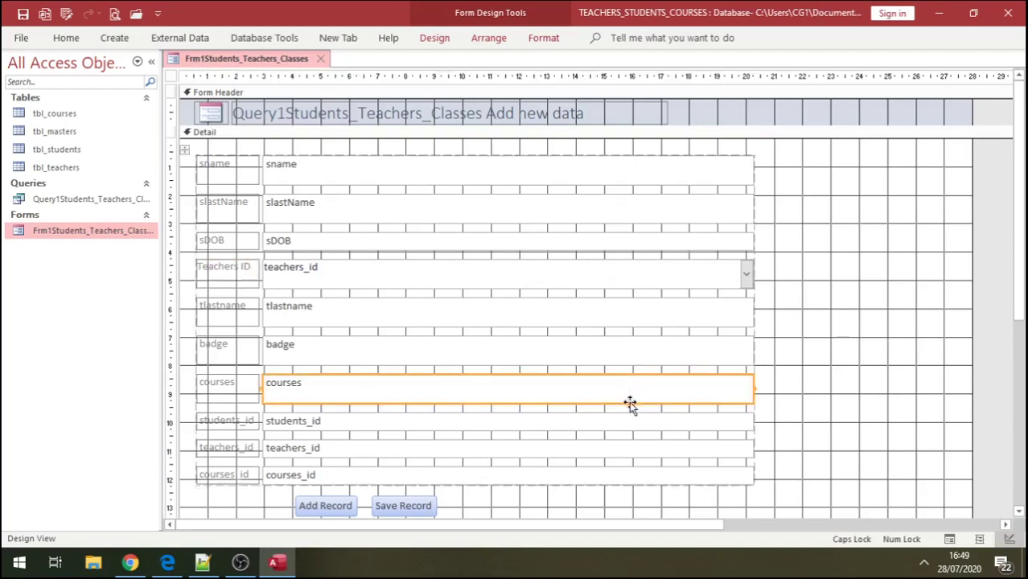
pyautogui.click(777, 397)
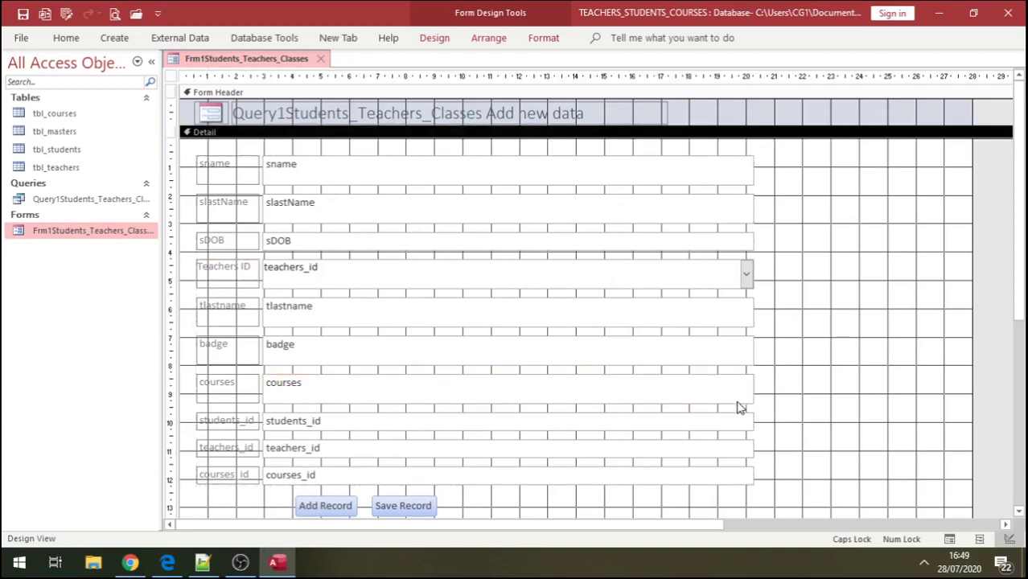
pyautogui.click(738, 402)
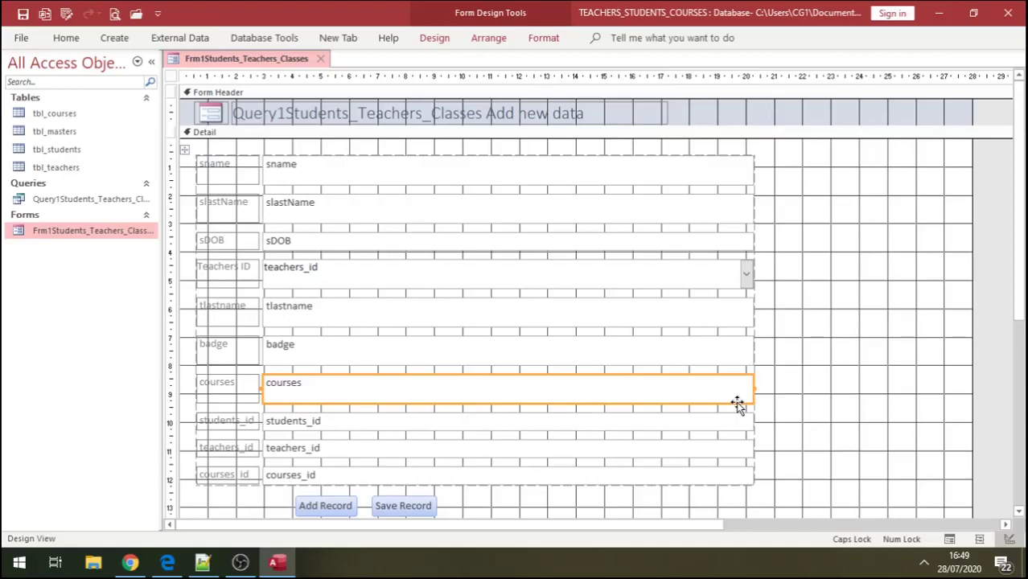
pyautogui.press('Delete')
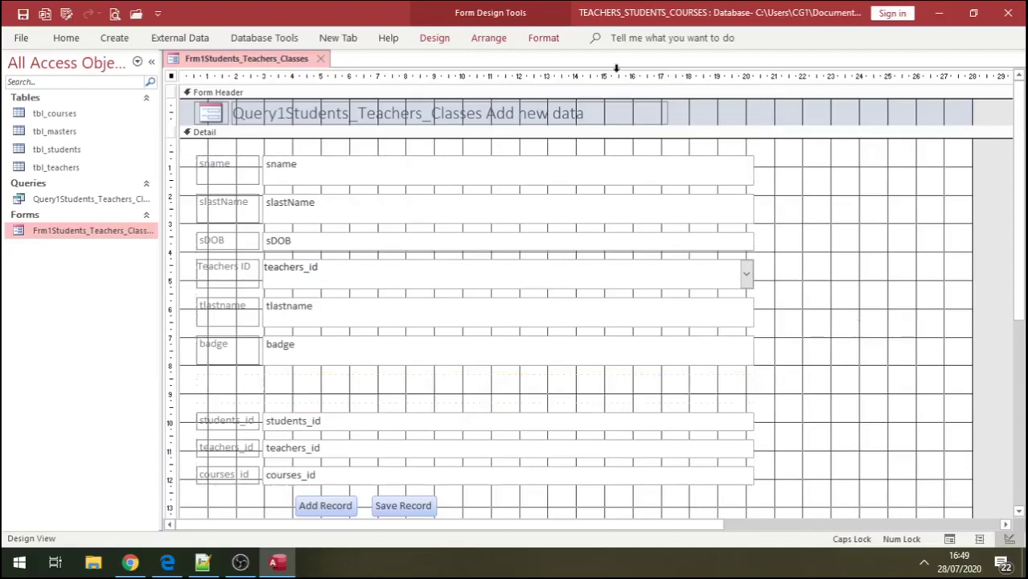
# Add a new combo box to the right of the fields, drawing values from tbl_courses.
pyautogui.click(434, 37)
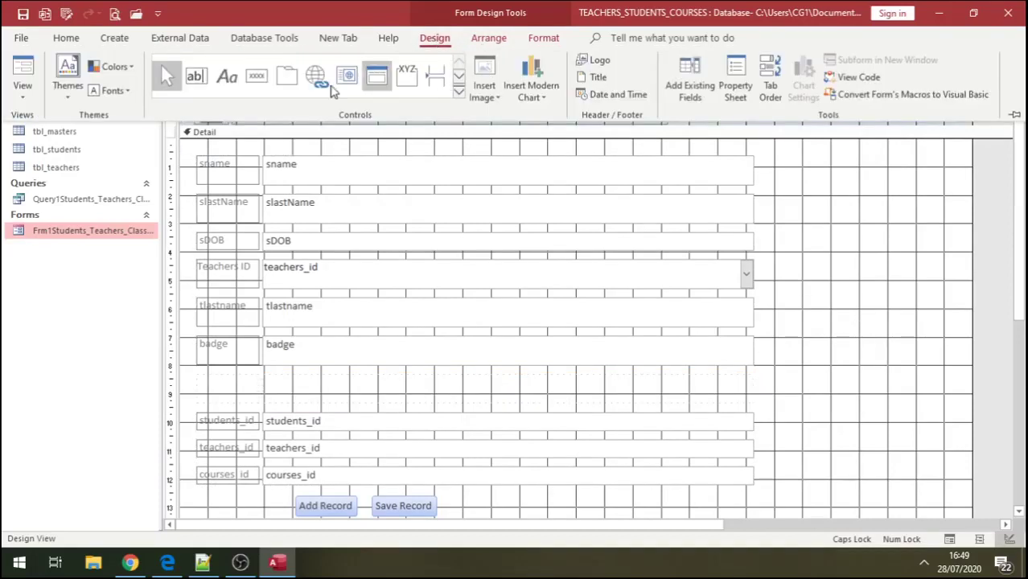
pyautogui.click(459, 95)
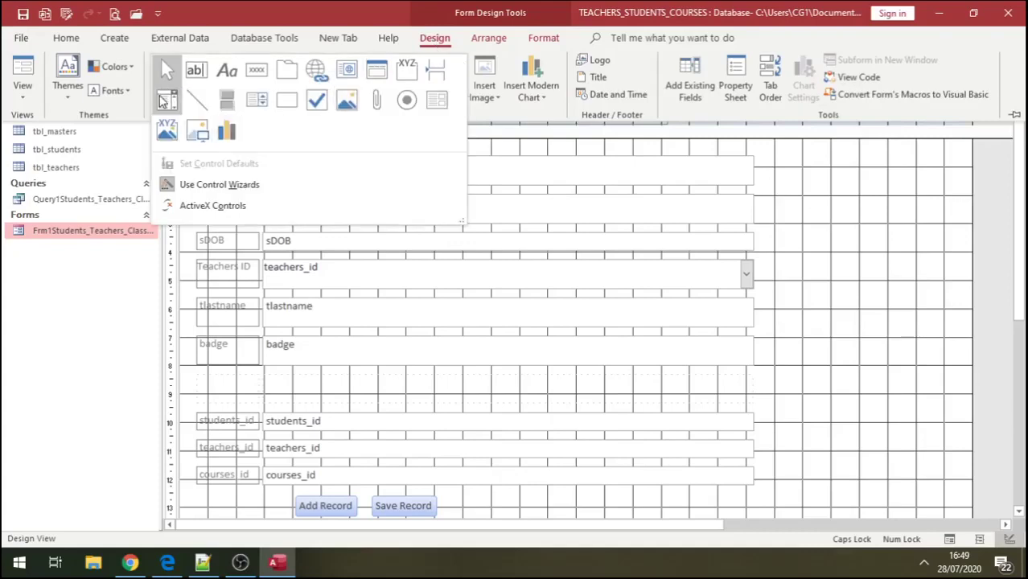
pyautogui.click(167, 103)
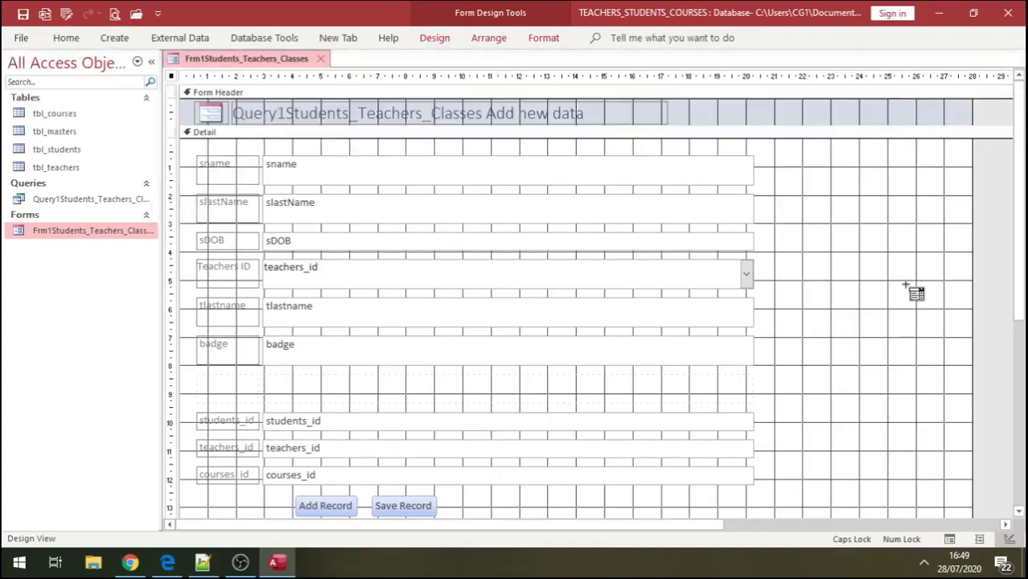
pyautogui.click(905, 285)
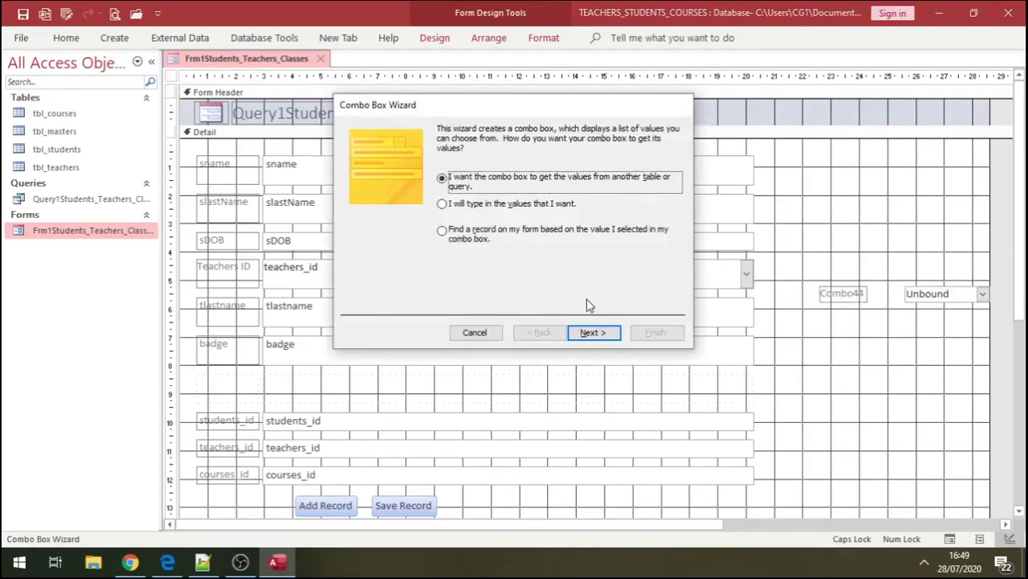
pyautogui.click(593, 334)
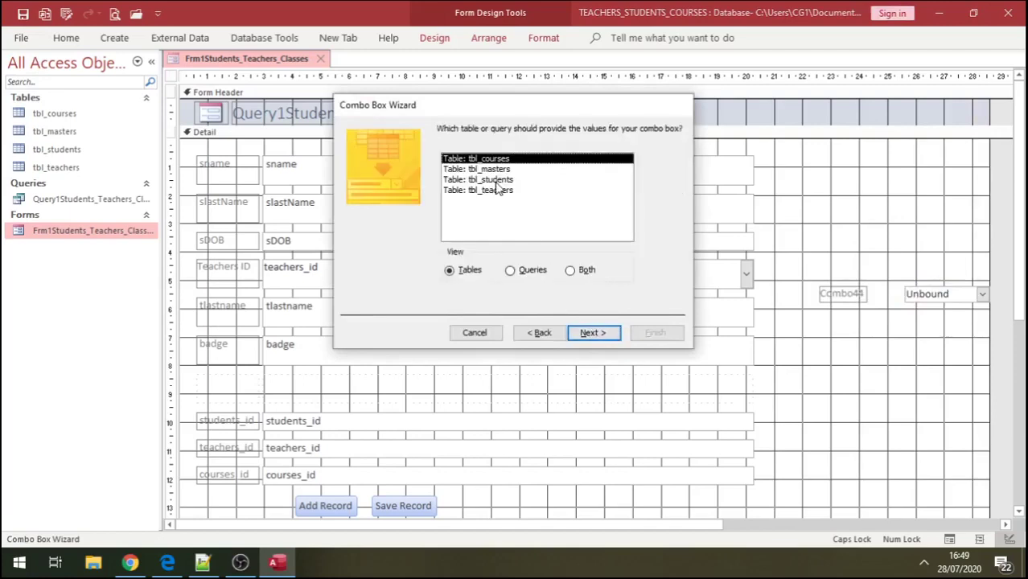
pyautogui.click(593, 332)
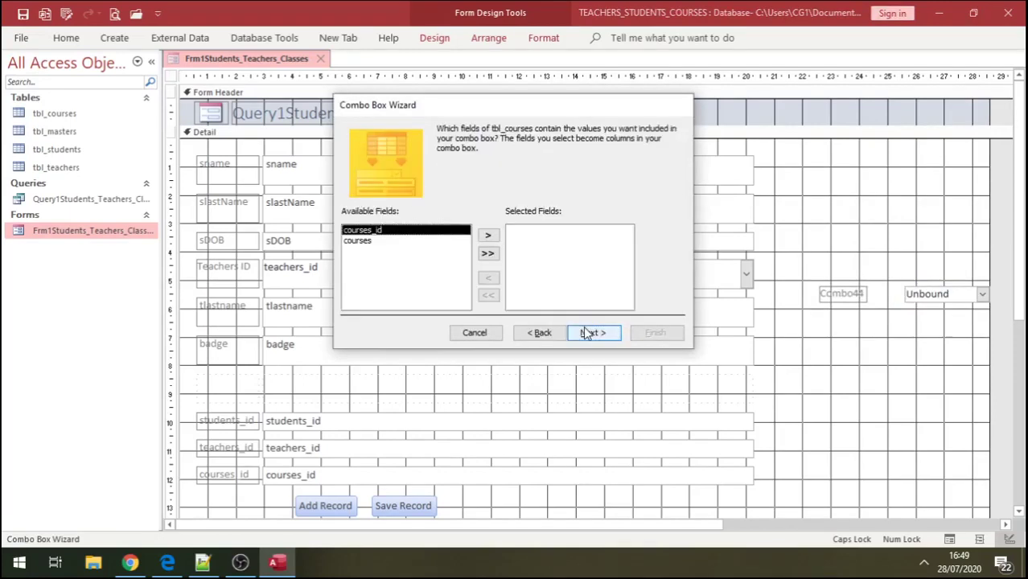
# Include courses_id and courses, sorted by courses_id then courses.
pyautogui.click(488, 236)
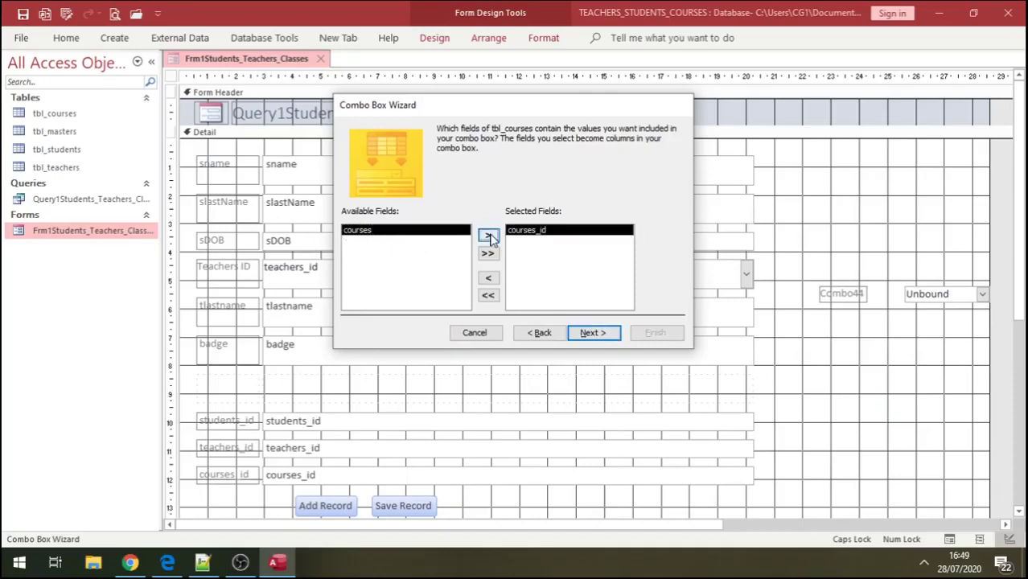
pyautogui.click(489, 236)
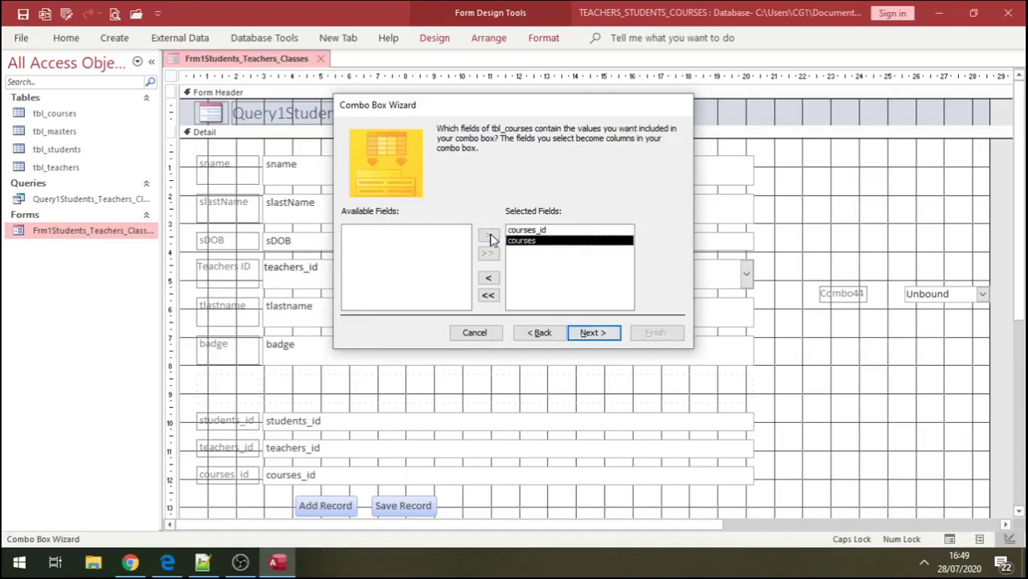
pyautogui.click(593, 333)
pyautogui.click(465, 178)
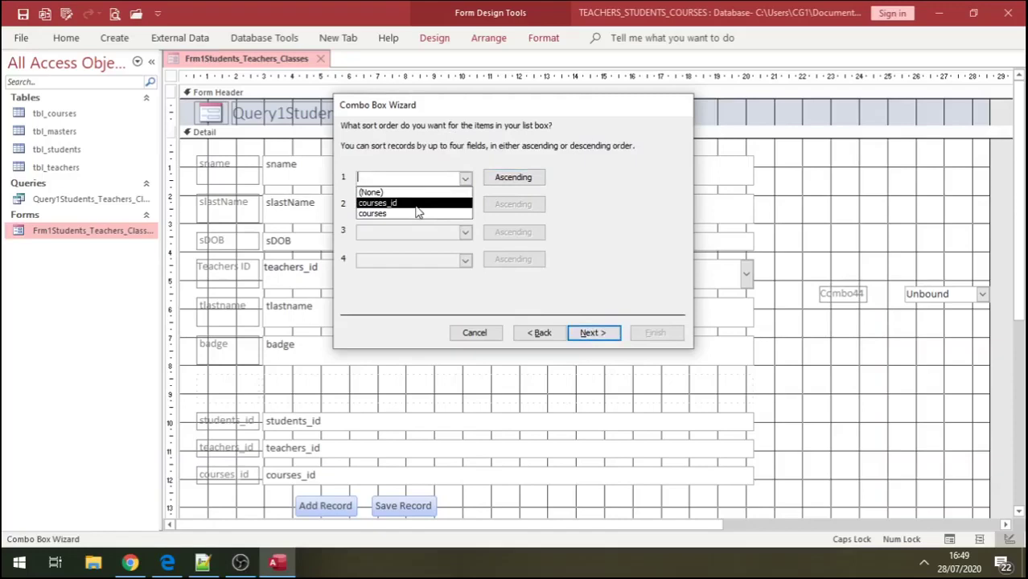
pyautogui.click(416, 206)
pyautogui.click(464, 204)
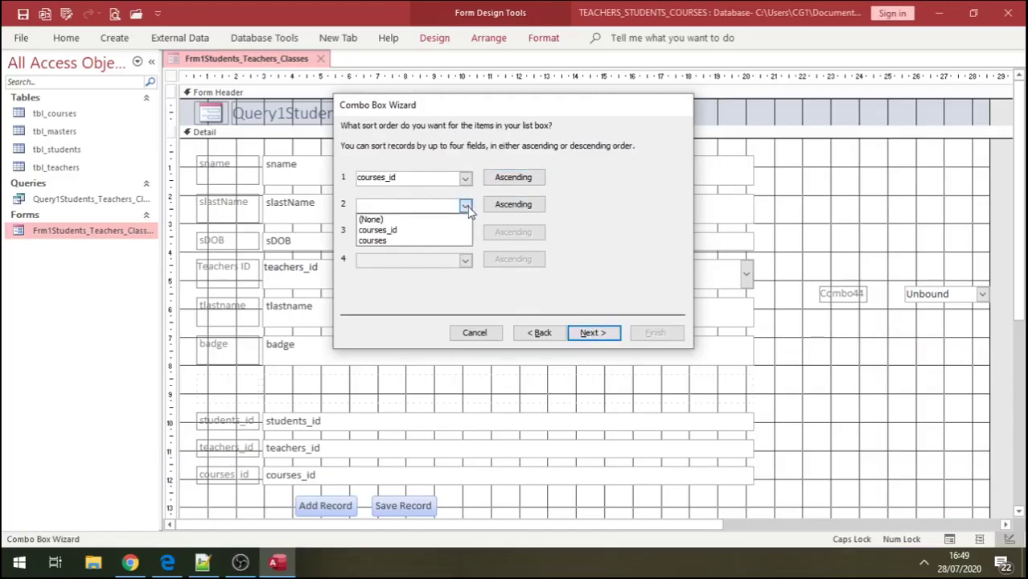
pyautogui.click(439, 243)
# Show the courses_id key column and best-fit both column widths.
pyautogui.click(585, 333)
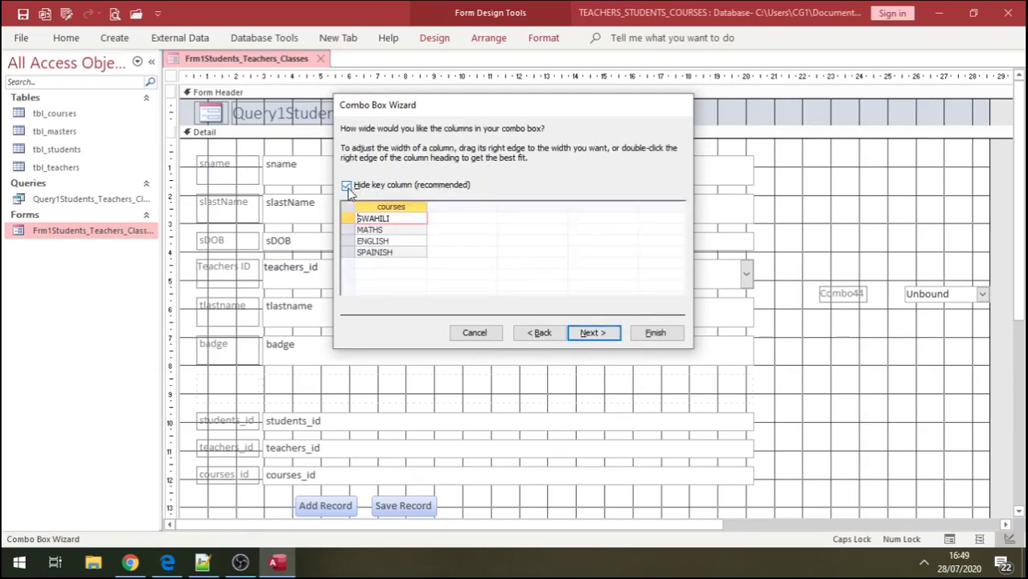
pyautogui.click(347, 186)
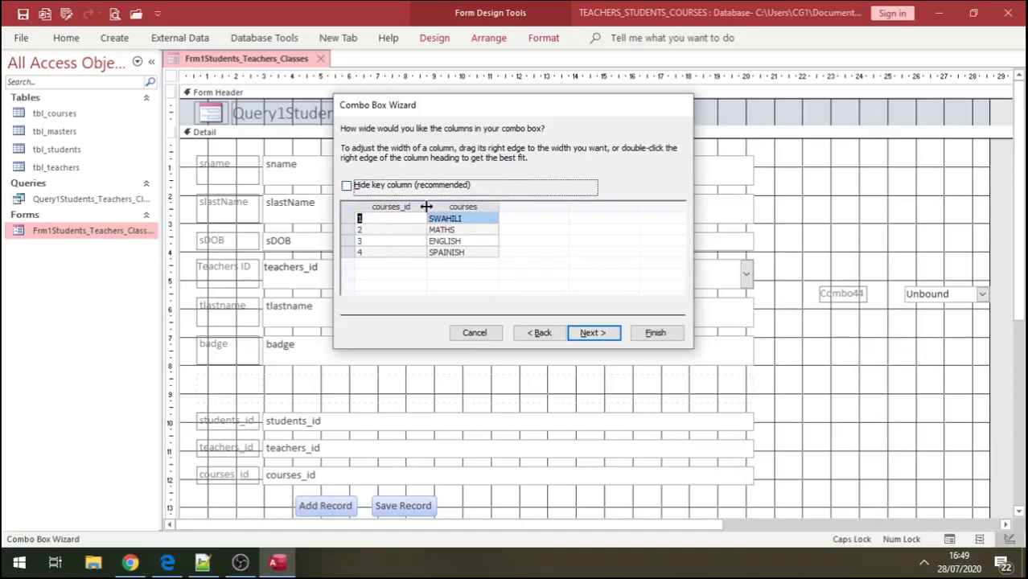
pyautogui.doubleClick(428, 207)
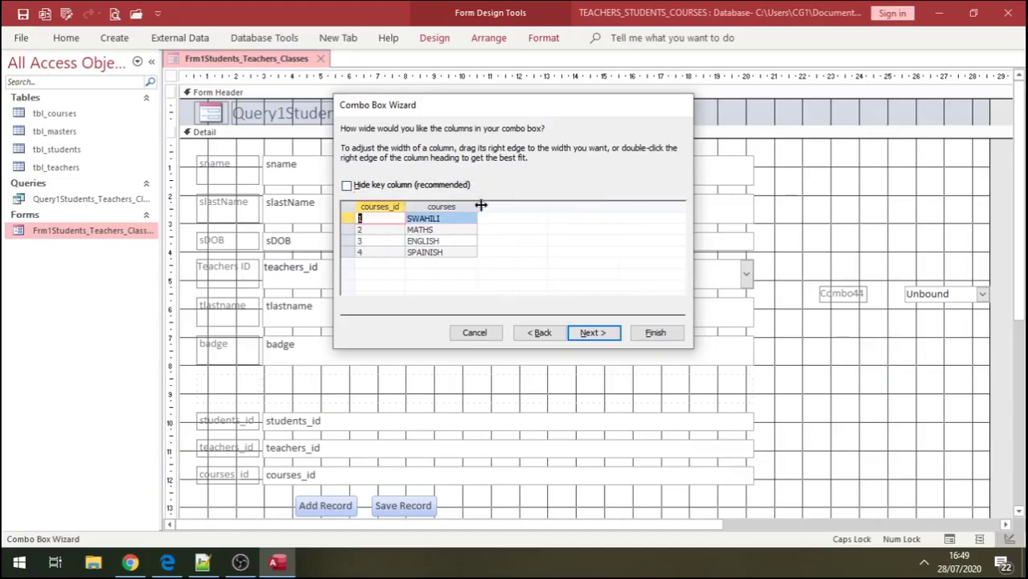
pyautogui.doubleClick(481, 206)
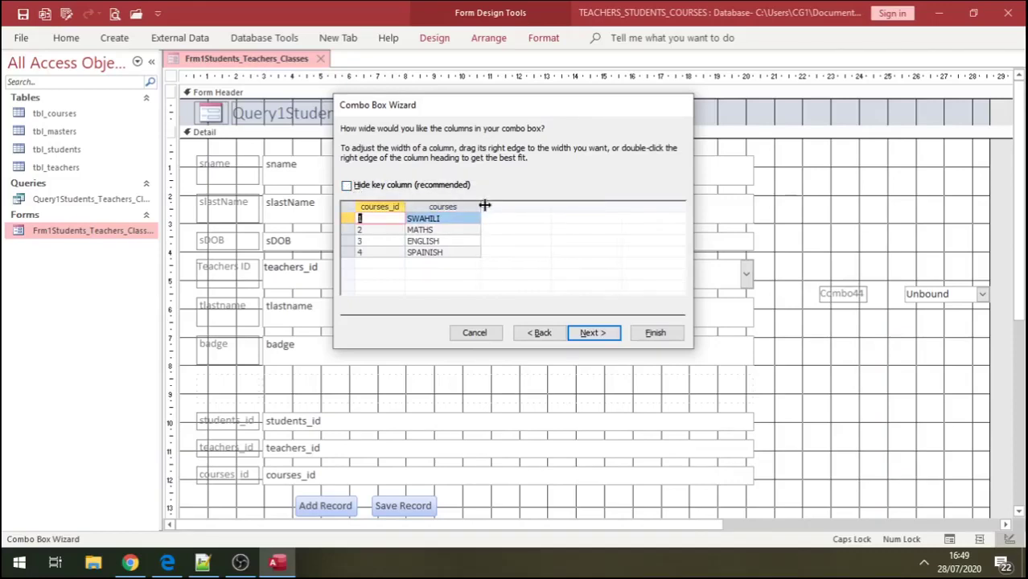
pyautogui.click(589, 334)
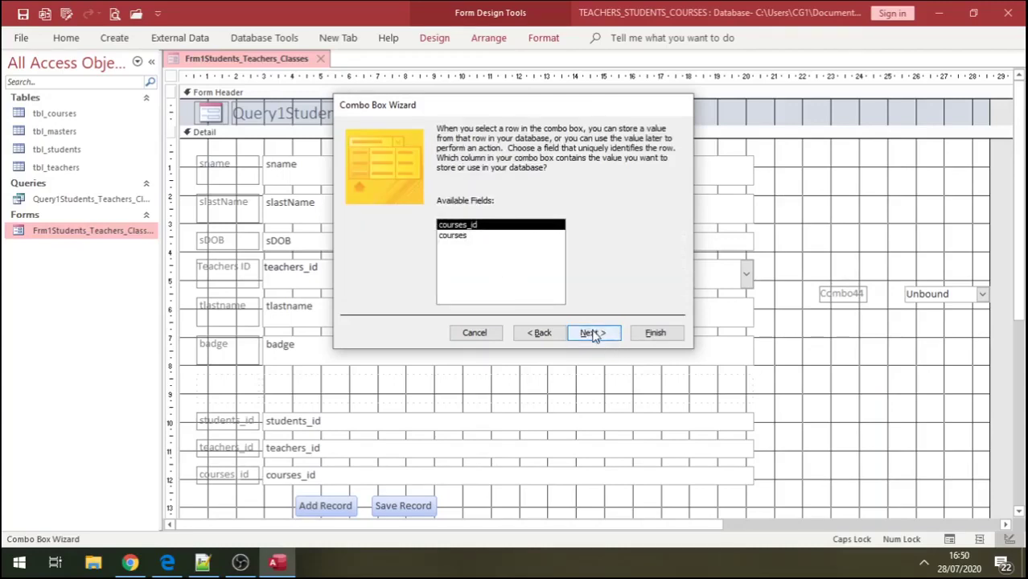
# Keep courses_id as the identifying column and store the chosen value in courses_id.
pyautogui.click(593, 333)
pyautogui.click(677, 197)
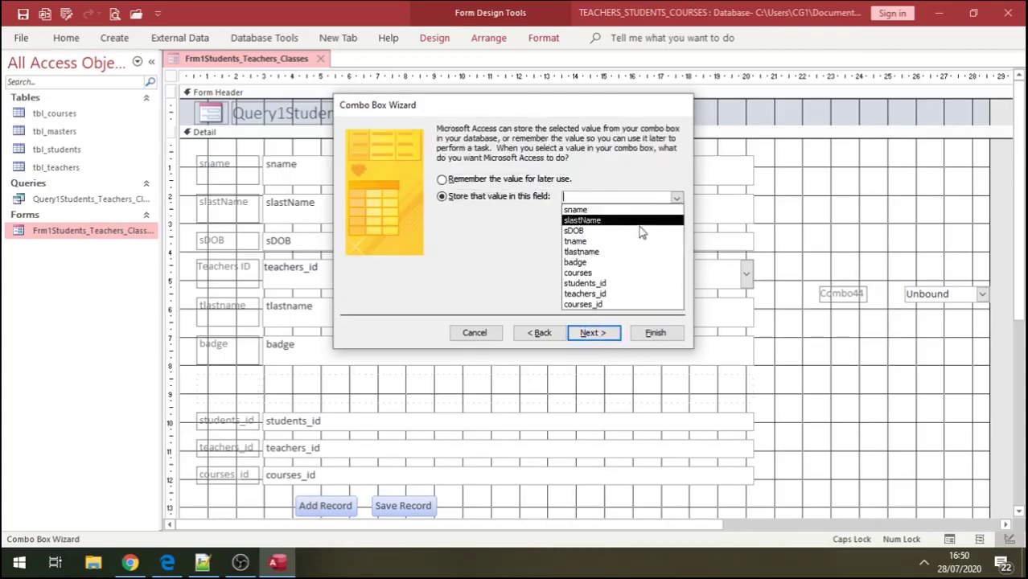
pyautogui.click(609, 305)
pyautogui.click(592, 335)
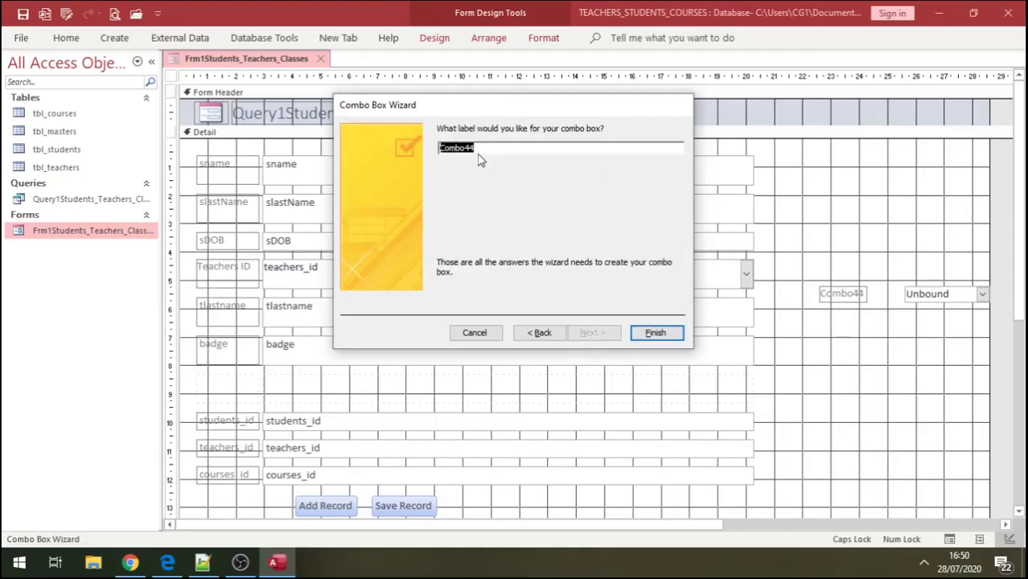
# Label the courses lookup lbl_CoursesID and finish the wizard.
pyautogui.write('L')
pyautogui.press('BackSpace')
pyautogui.press('capslock')
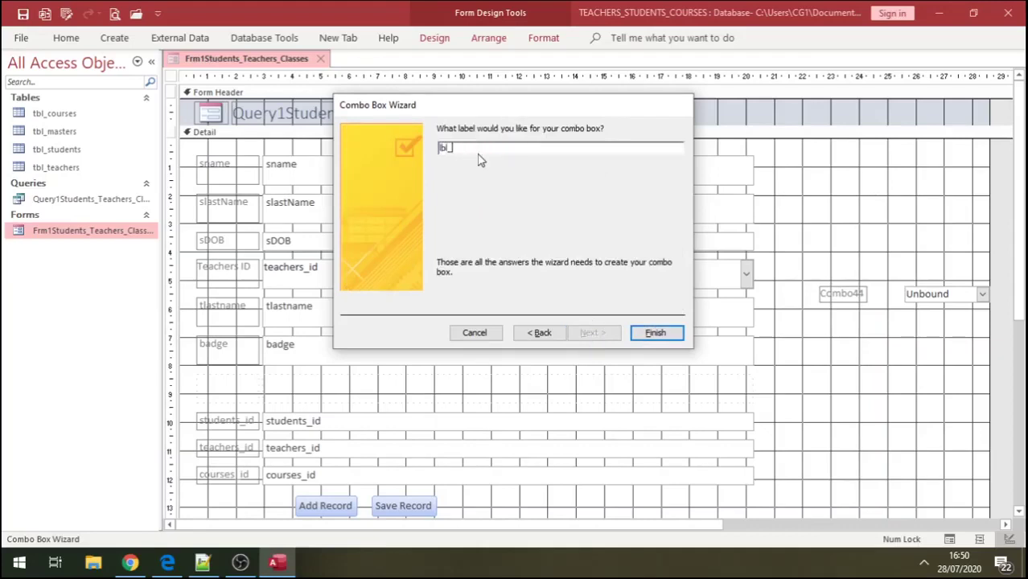
pyautogui.write('lbl_Courses')
pyautogui.press('capslock')
pyautogui.click(653, 331)
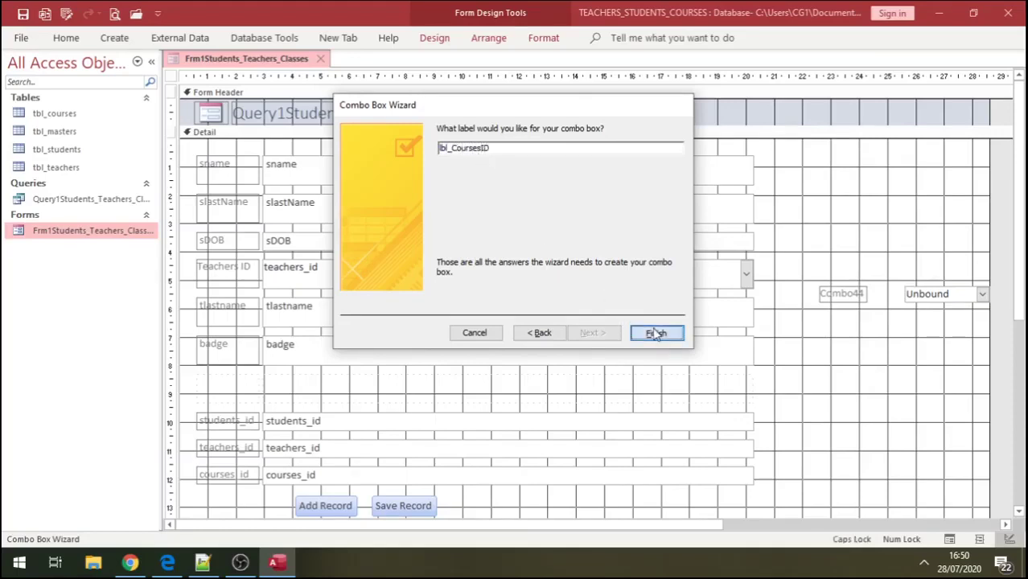
pyautogui.click(873, 296)
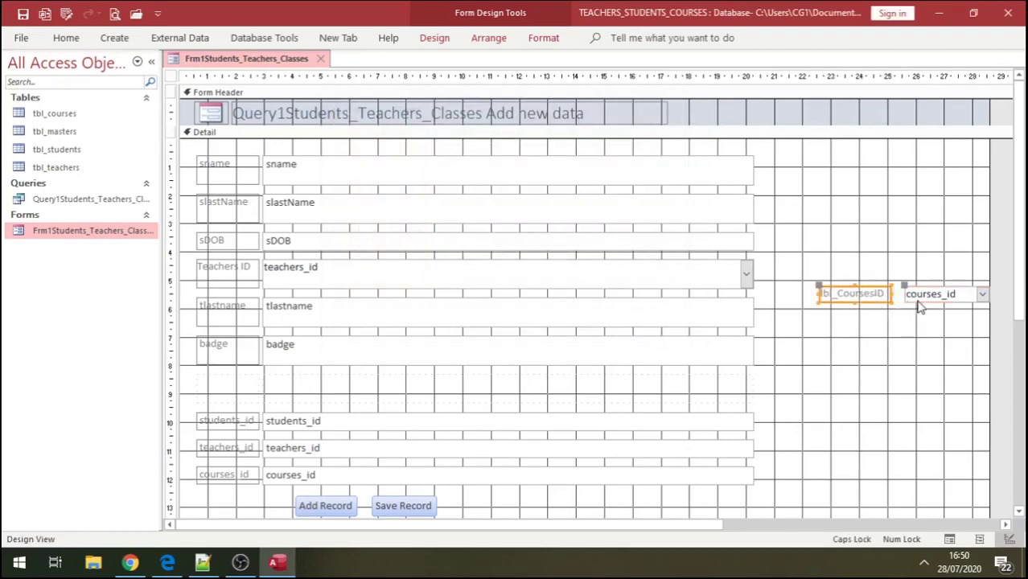
# Drag the courses combo under badge, rename its label from lbl_CoursesID to Courses, and switch to Form View.
pyautogui.moveTo(917, 303); pyautogui.dragTo(274, 392)
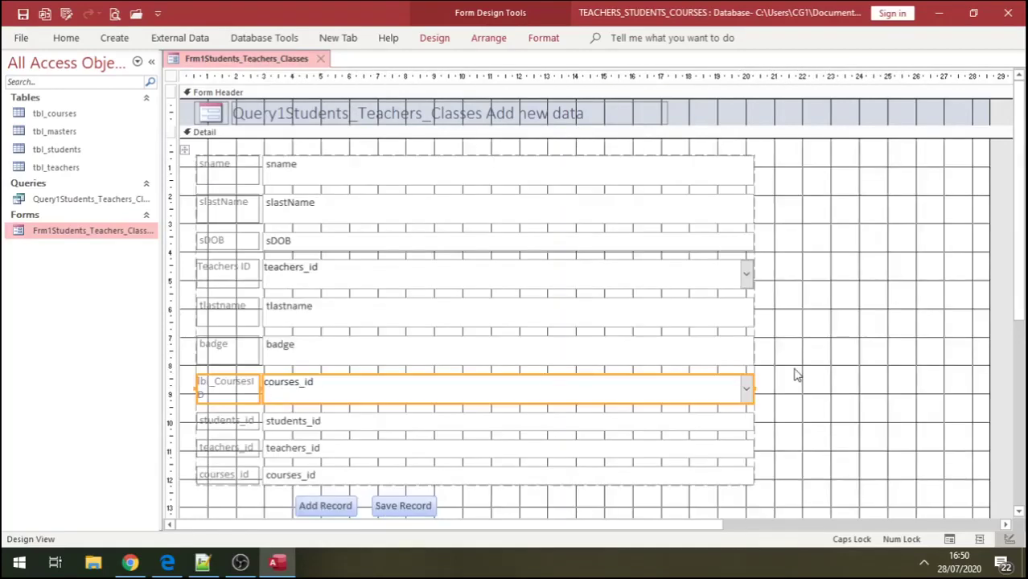
pyautogui.doubleClick(217, 386)
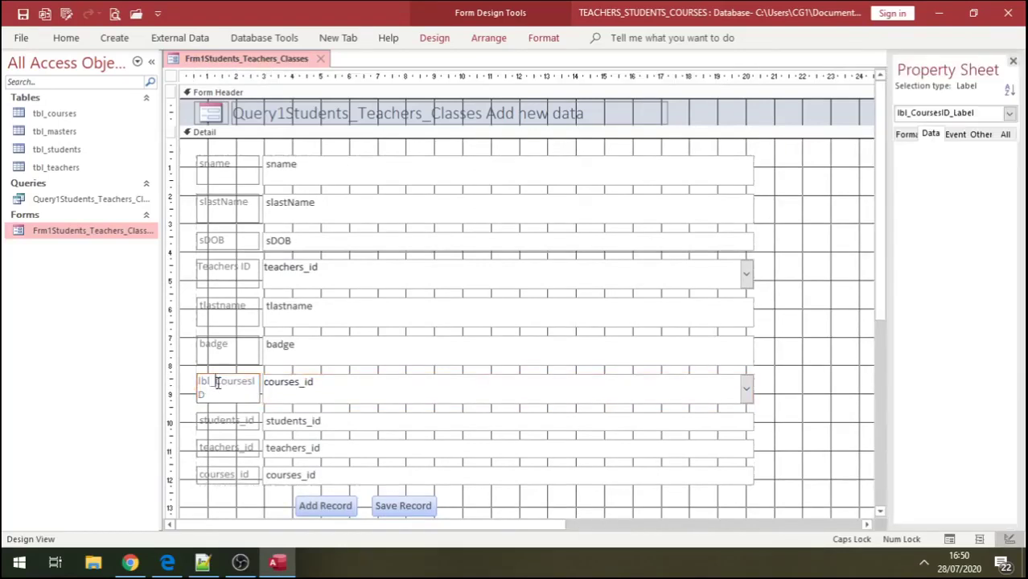
pyautogui.press('BackSpace')
pyautogui.press('BackSpace')
pyautogui.press('BackSpace')
pyautogui.press('BackSpace')
pyautogui.click(22, 13)
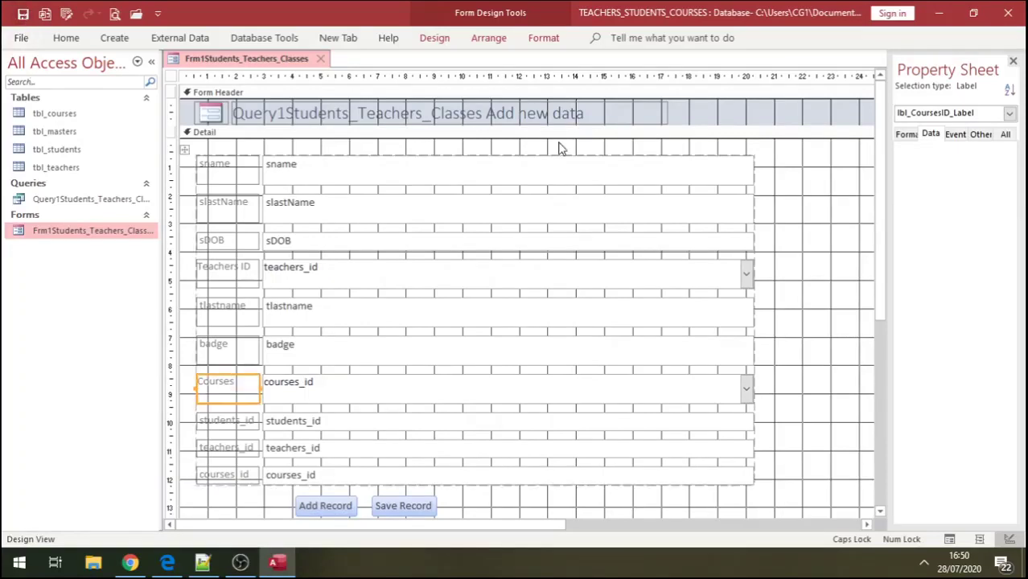
pyautogui.click(67, 40)
pyautogui.click(22, 74)
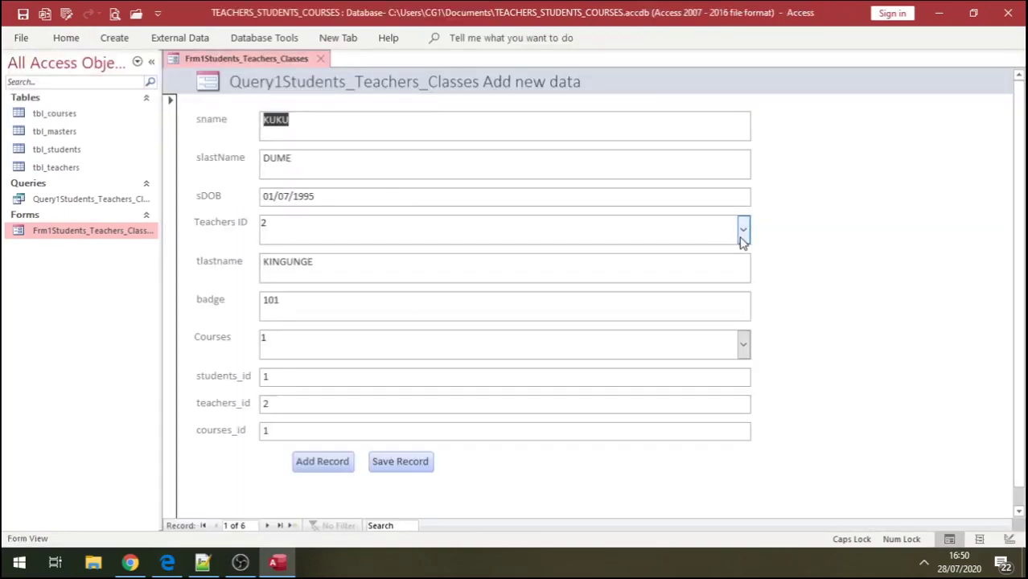
# Test the Teachers ID and Courses lists, keeping teacher 2 and course 1, then add blank record 7.
pyautogui.click(743, 230)
pyautogui.click(742, 231)
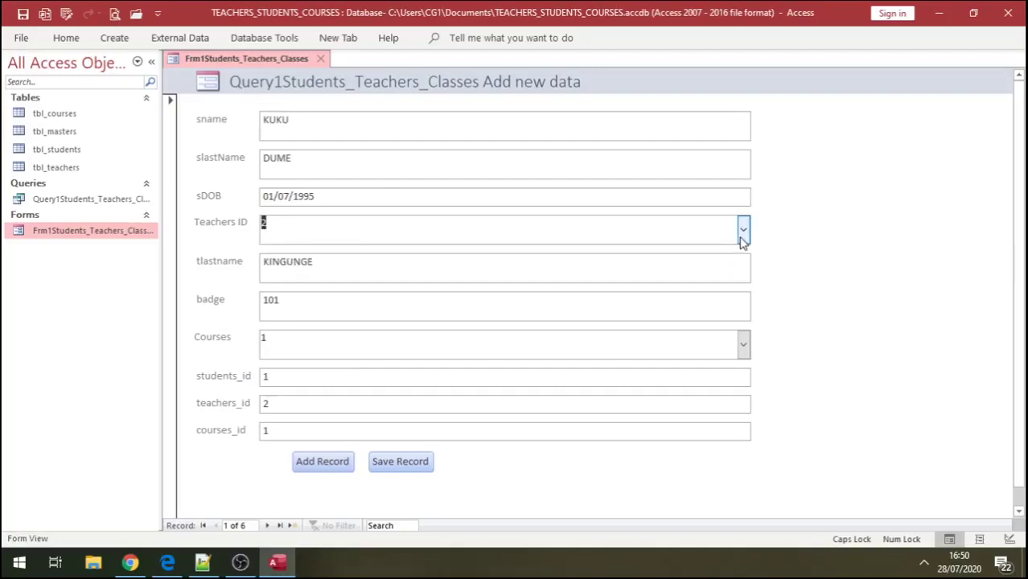
pyautogui.click(744, 345)
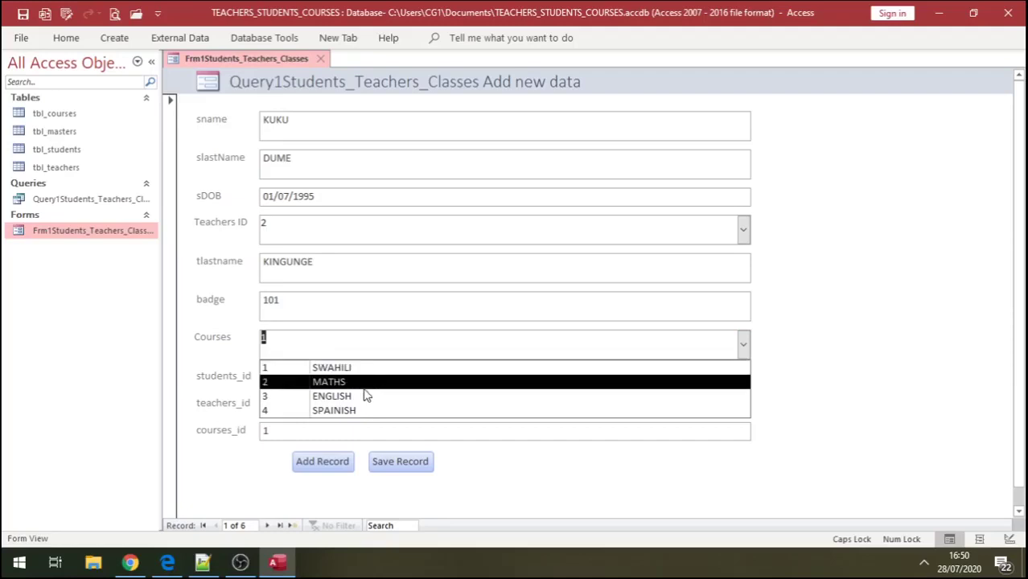
pyautogui.click(801, 320)
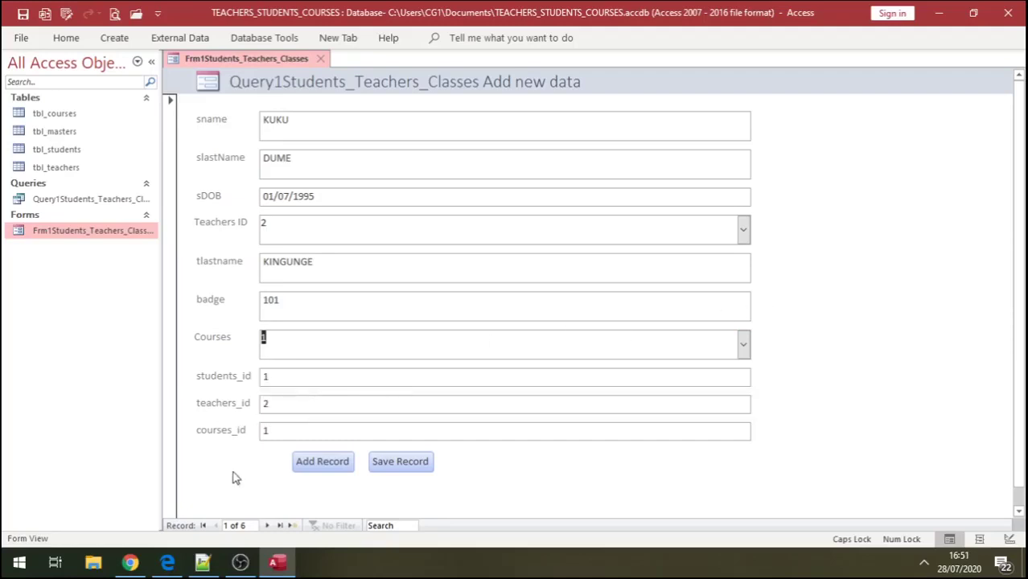
pyautogui.click(325, 464)
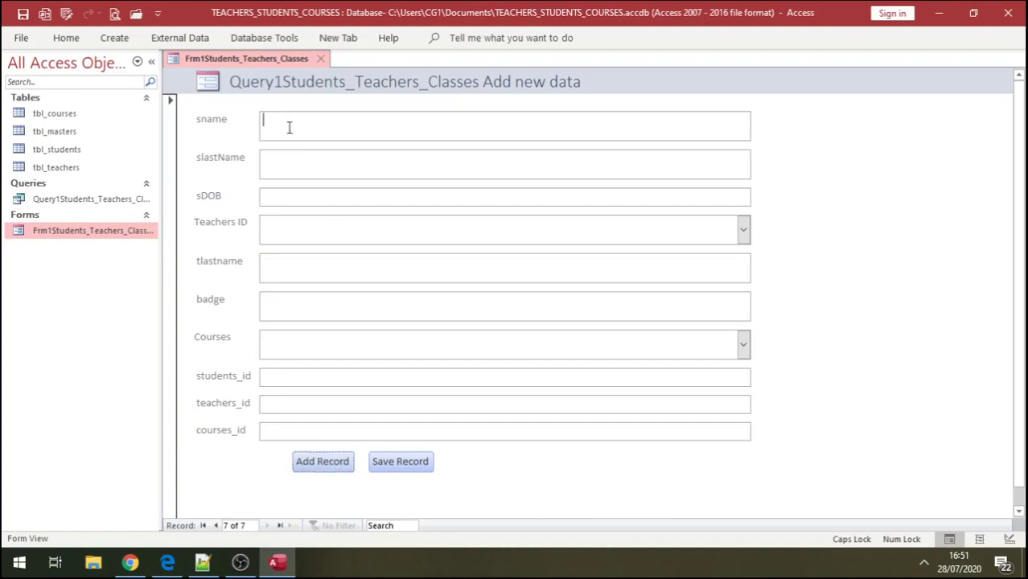
pyautogui.write('Ma')
pyautogui.click(282, 158)
pyautogui.write('MOKO')
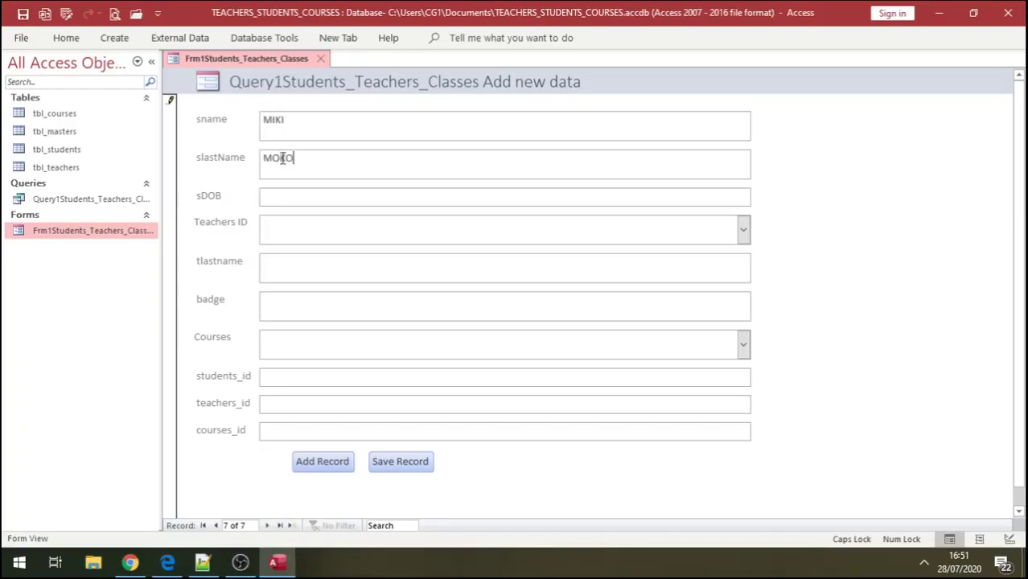
pyautogui.click(281, 195)
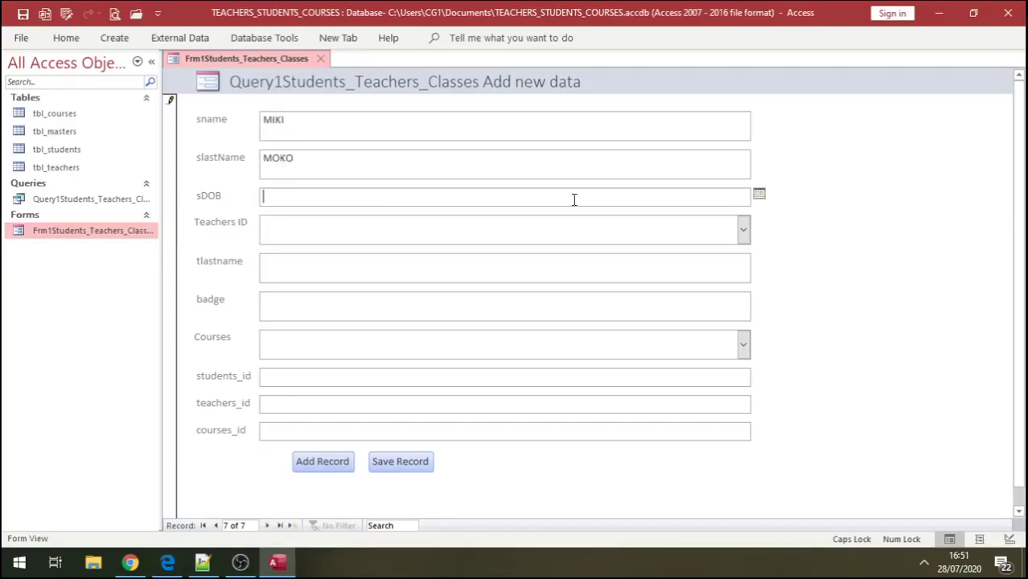
pyautogui.click(759, 196)
pyautogui.click(689, 236)
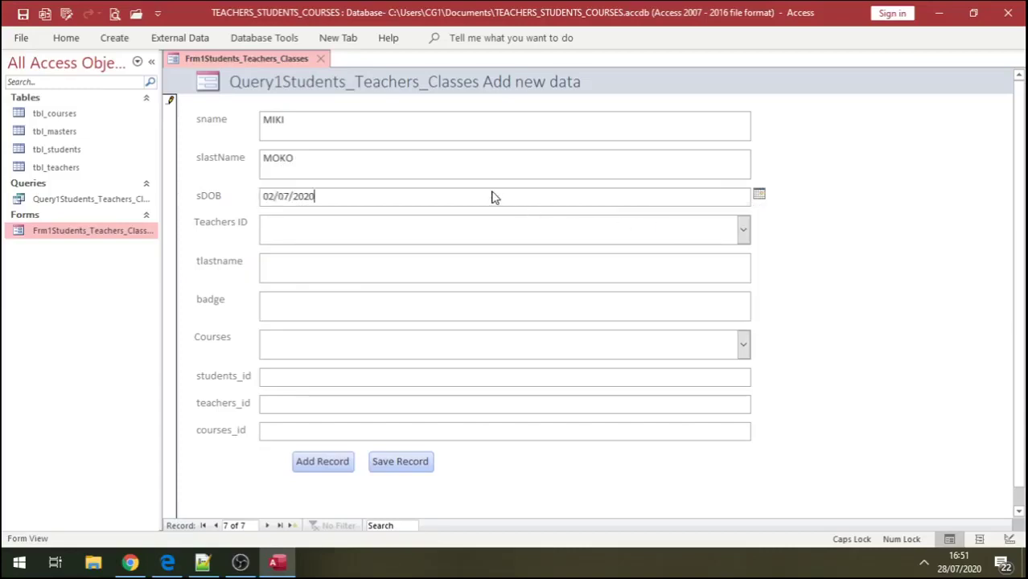
pyautogui.press('BackSpace')
pyautogui.press('BackSpace')
pyautogui.press('BackSpace')
pyautogui.write('199')
# Assign teacher 1 and course SWAHILI, save the record, and close the form.
pyautogui.click(743, 231)
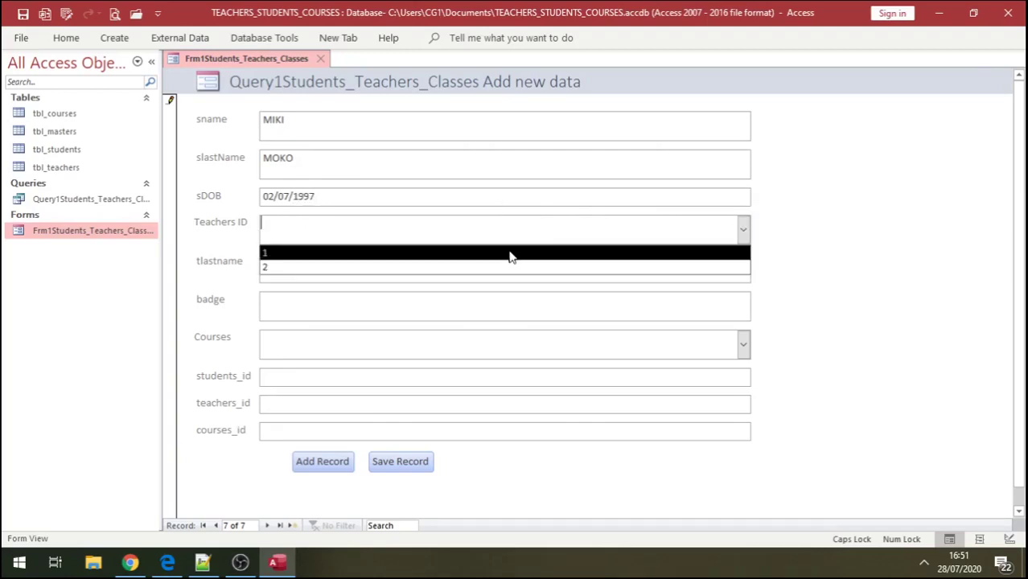
pyautogui.click(372, 257)
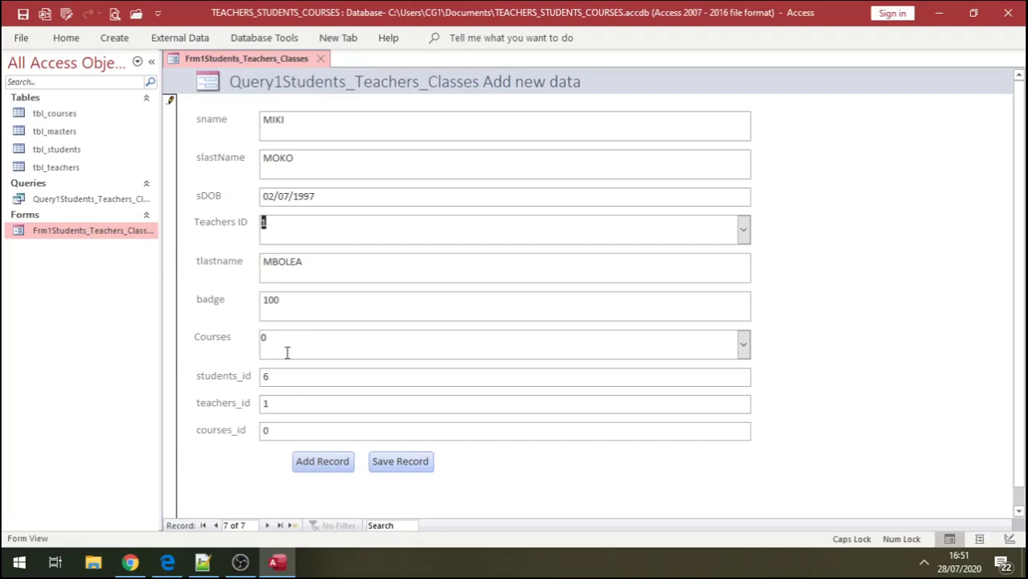
pyautogui.click(743, 345)
pyautogui.click(431, 370)
pyautogui.click(388, 464)
pyautogui.click(325, 60)
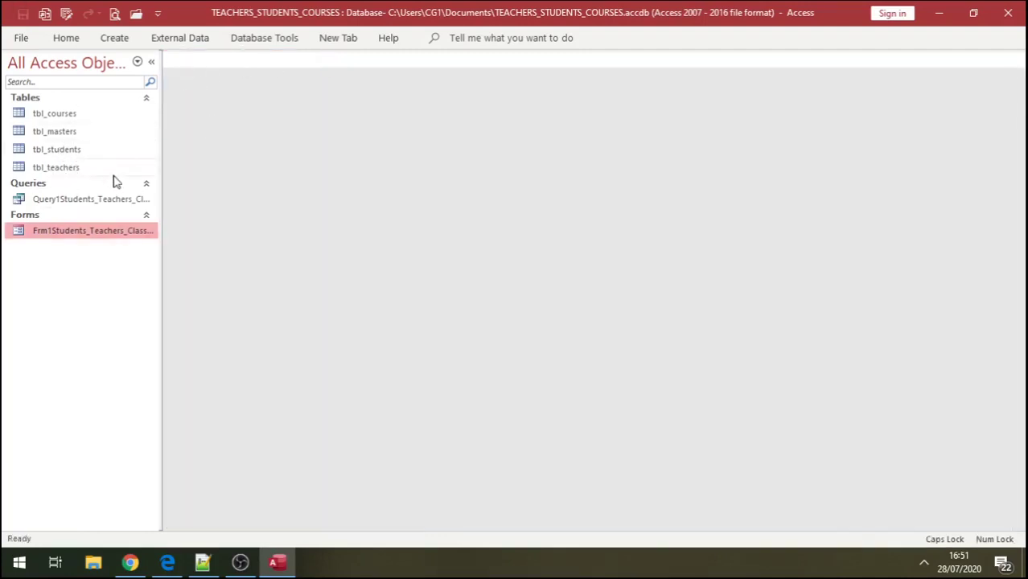
# In tbl_students, expand rows 3, 4 and 6 to confirm student 6 has teacher 1 and course 1.
pyautogui.doubleClick(69, 154)
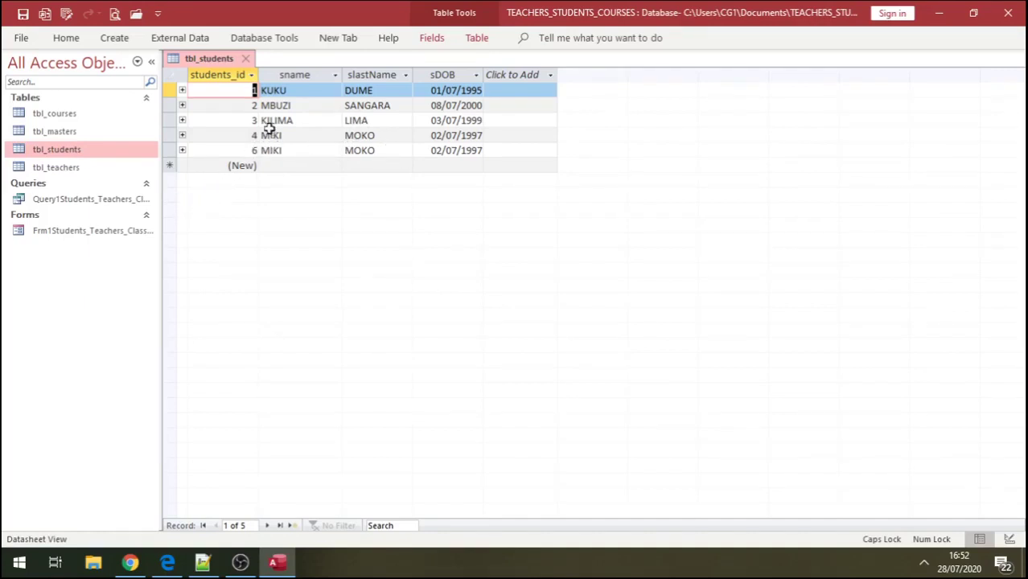
pyautogui.click(183, 120)
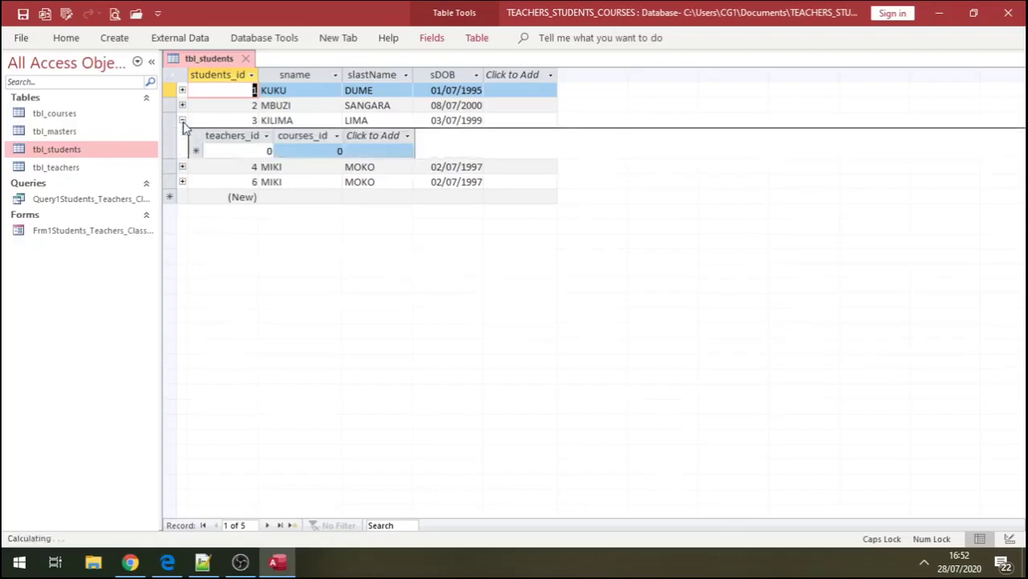
pyautogui.click(182, 121)
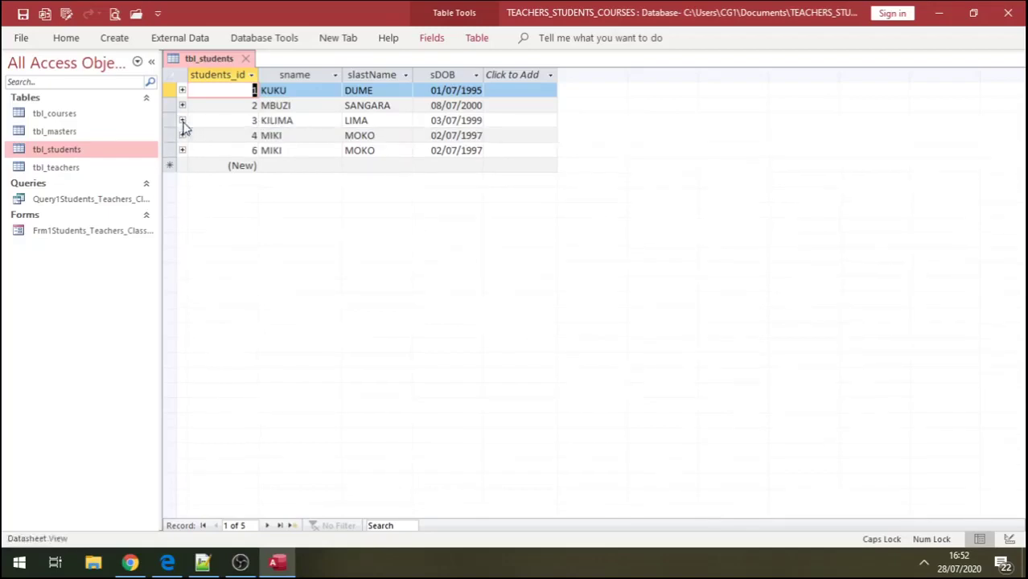
pyautogui.click(181, 135)
pyautogui.click(182, 135)
pyautogui.click(182, 151)
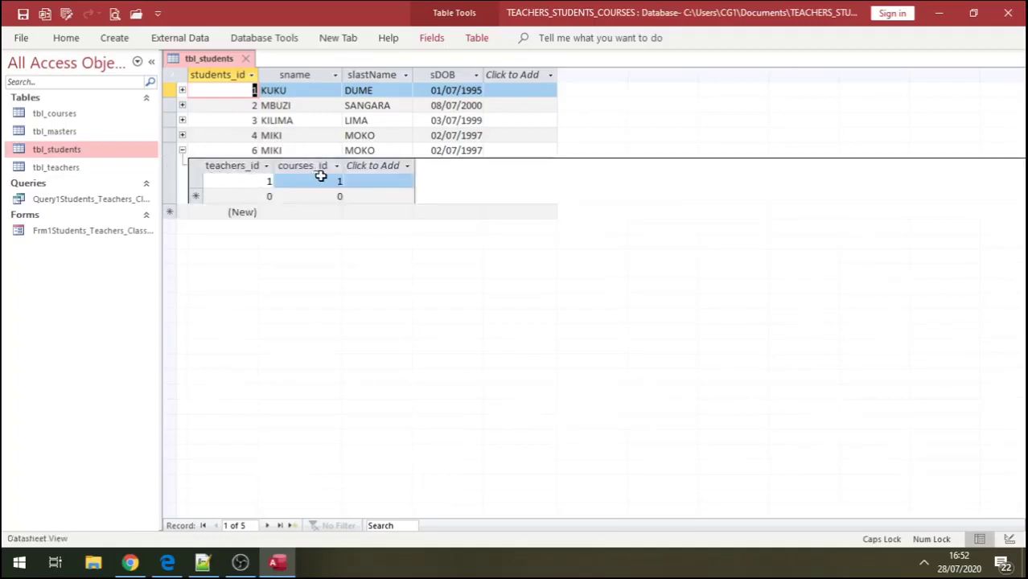
pyautogui.click(182, 150)
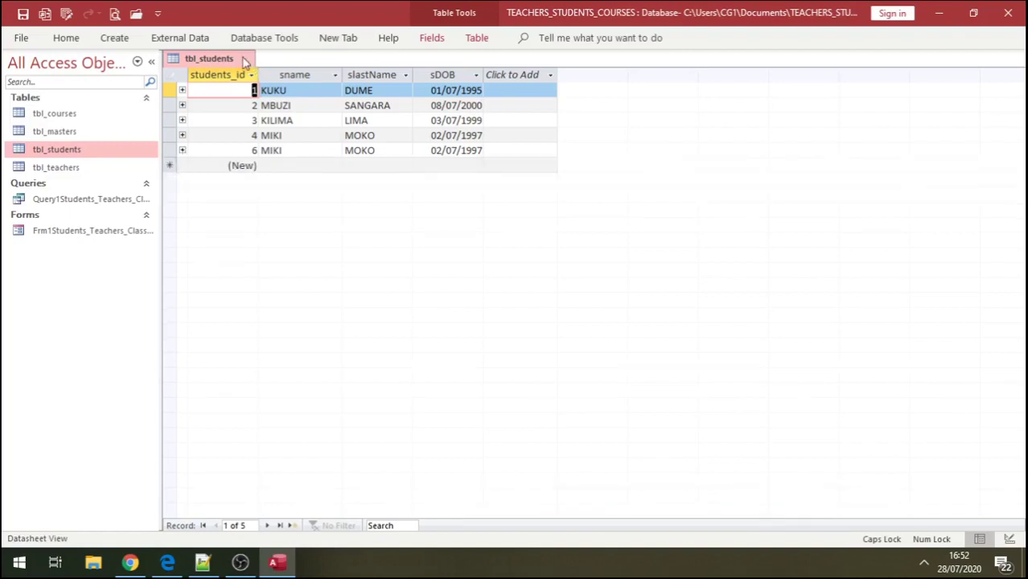
pyautogui.click(245, 62)
# Open Frm1Students_Teachers_Classes and switch it to Design View.
pyautogui.click(59, 233)
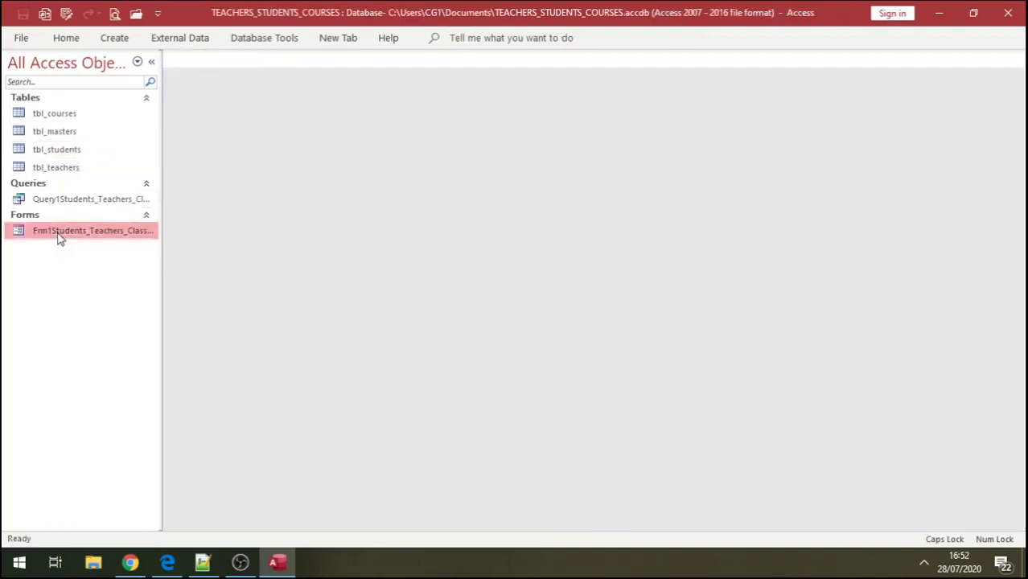
pyautogui.doubleClick(58, 233)
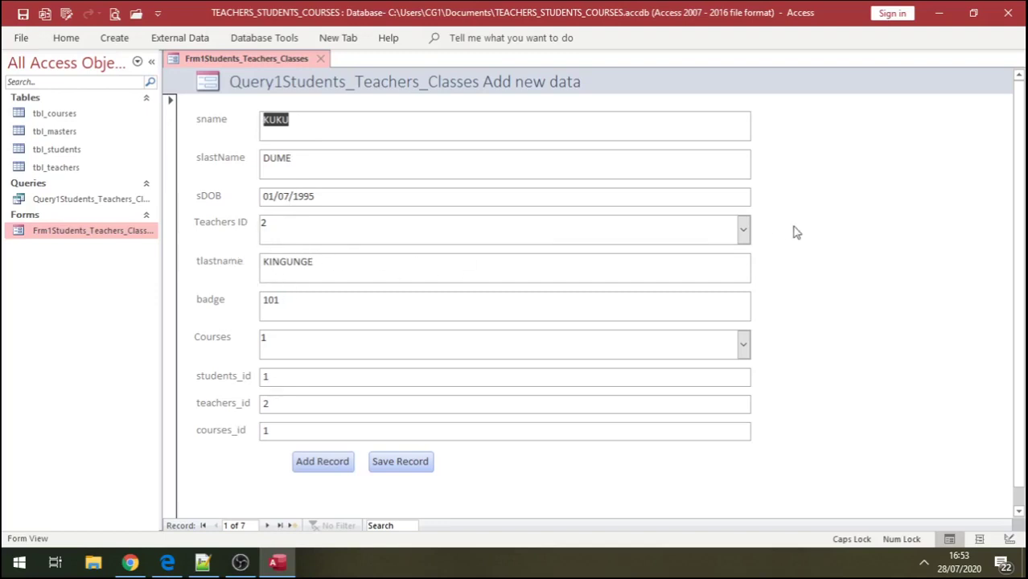
pyautogui.rightClick(771, 244)
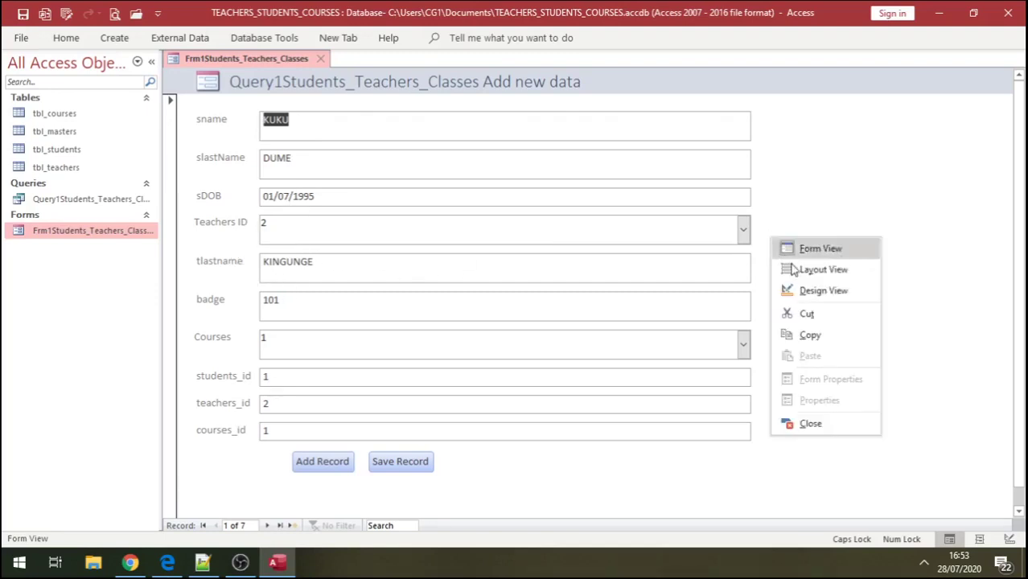
pyautogui.click(813, 290)
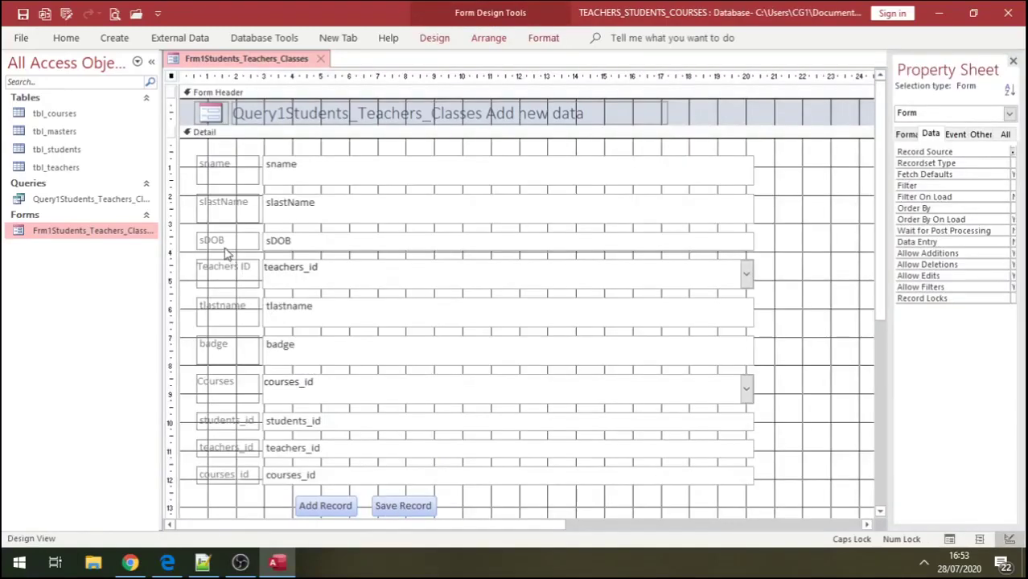
# Inspect the tlastname label and check the view-switching commands.
pyautogui.click(206, 310)
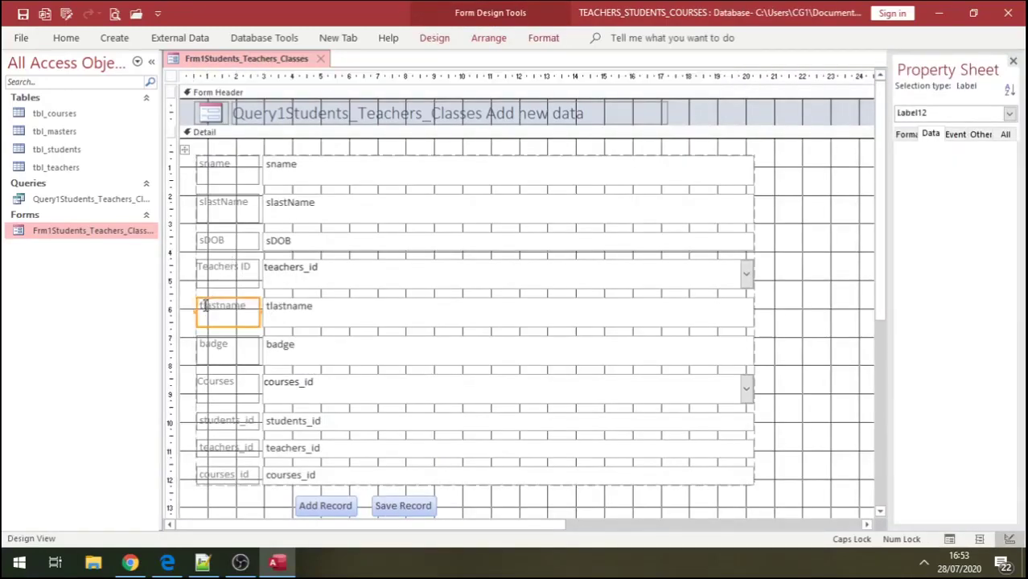
pyautogui.click(205, 306)
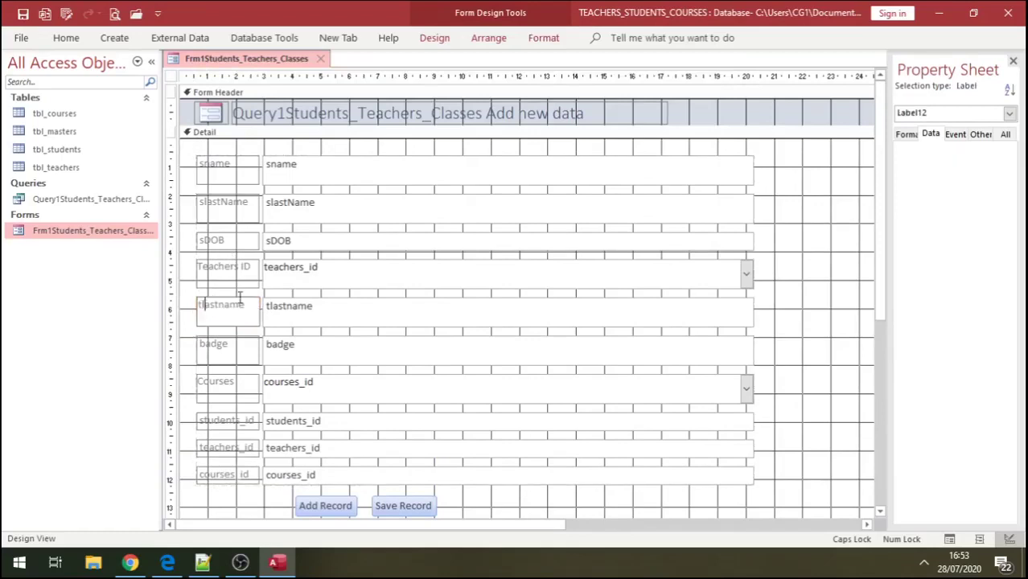
pyautogui.click(64, 38)
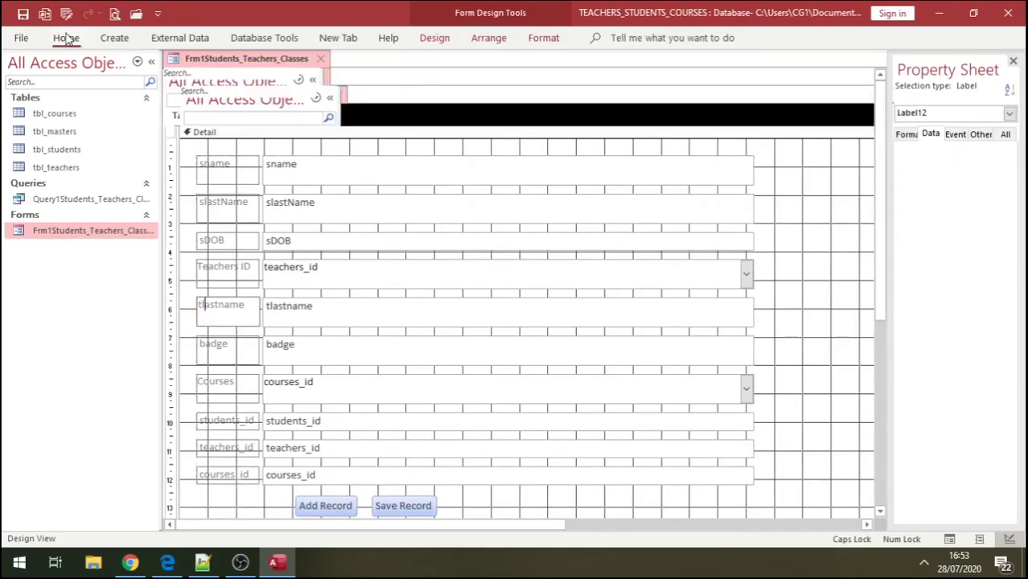
pyautogui.press('Escape')
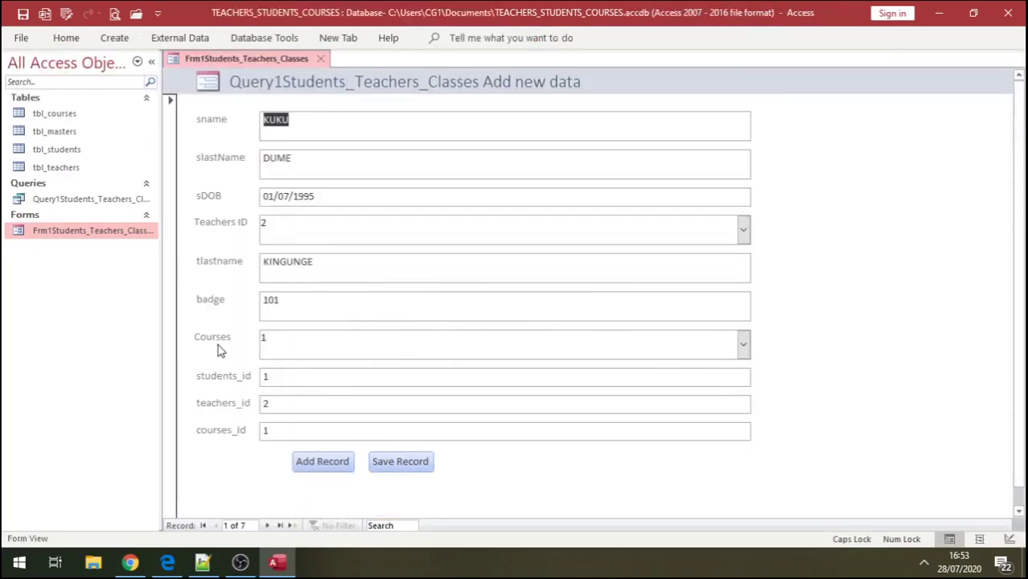
# Review the Courses list unchanged, then go to record 7 of 7, student 6 with teacher 1.
pyautogui.click(744, 353)
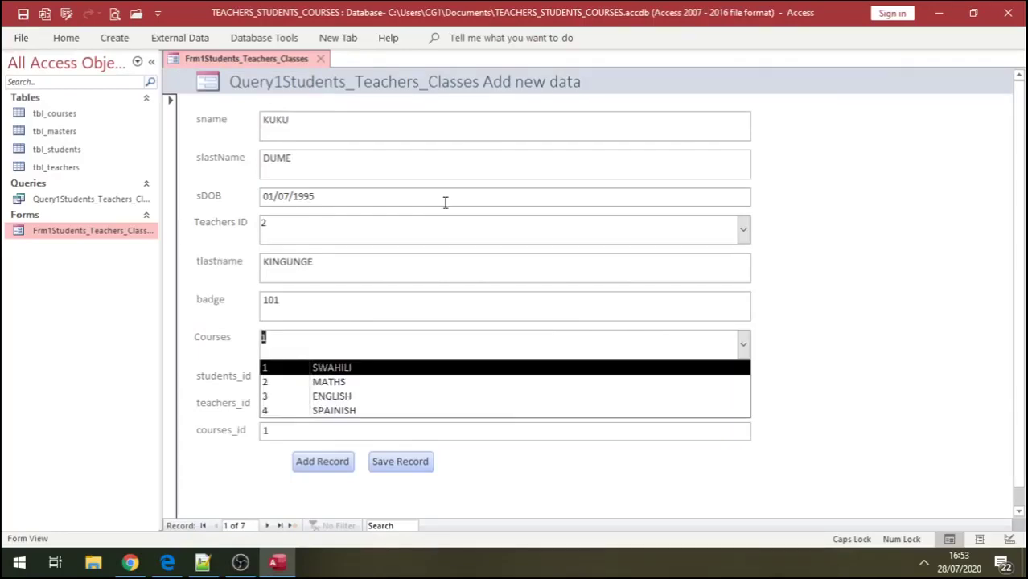
pyautogui.click(800, 305)
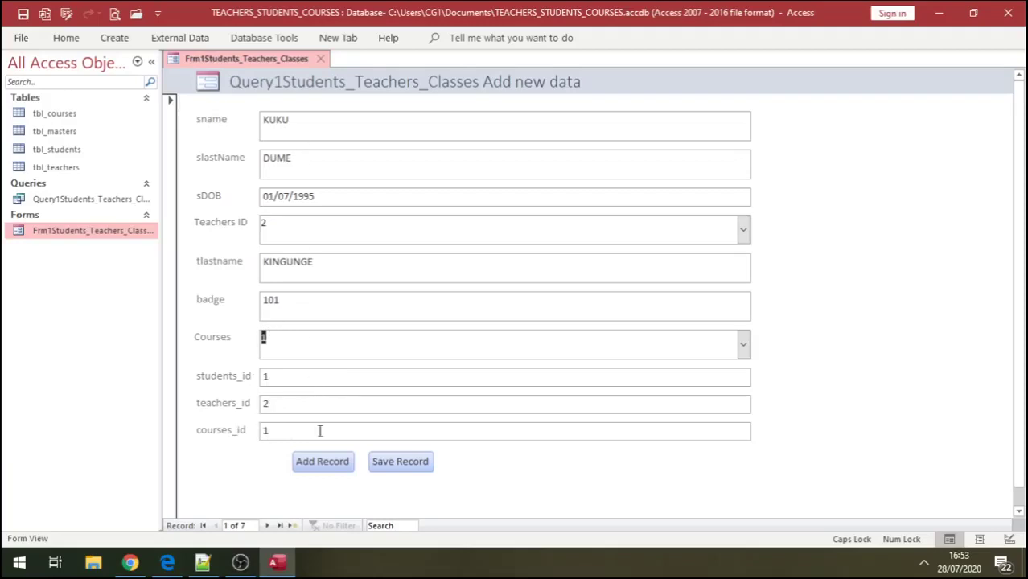
pyautogui.click(280, 526)
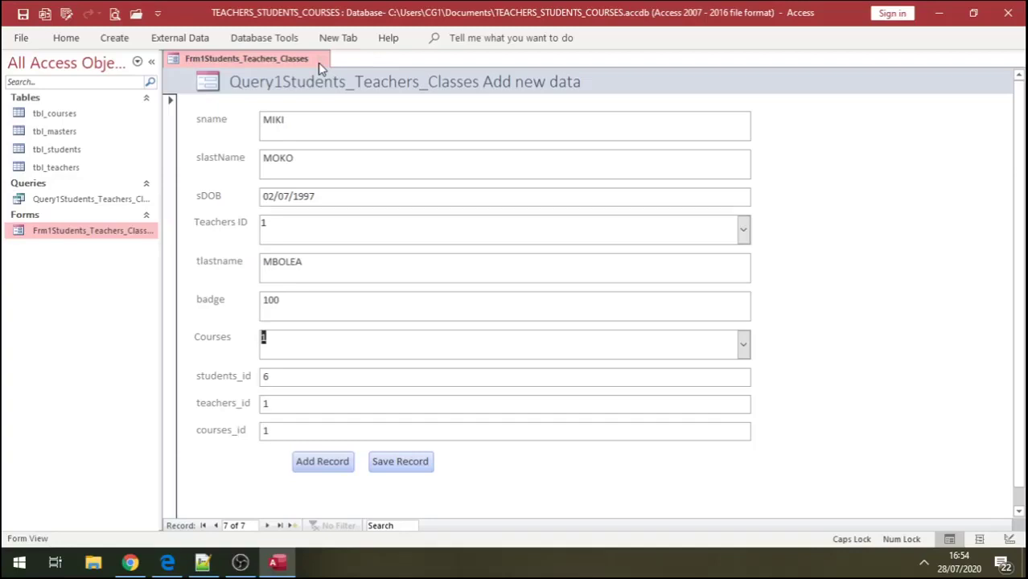
# Close the form saving its design changes, and open tbl_teachers.
pyautogui.click(320, 58)
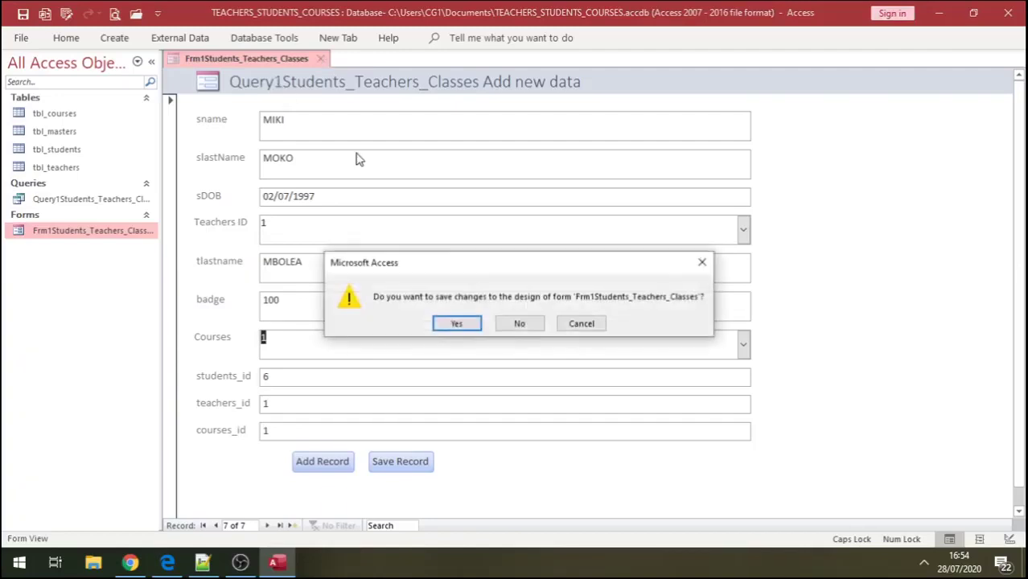
pyautogui.click(457, 325)
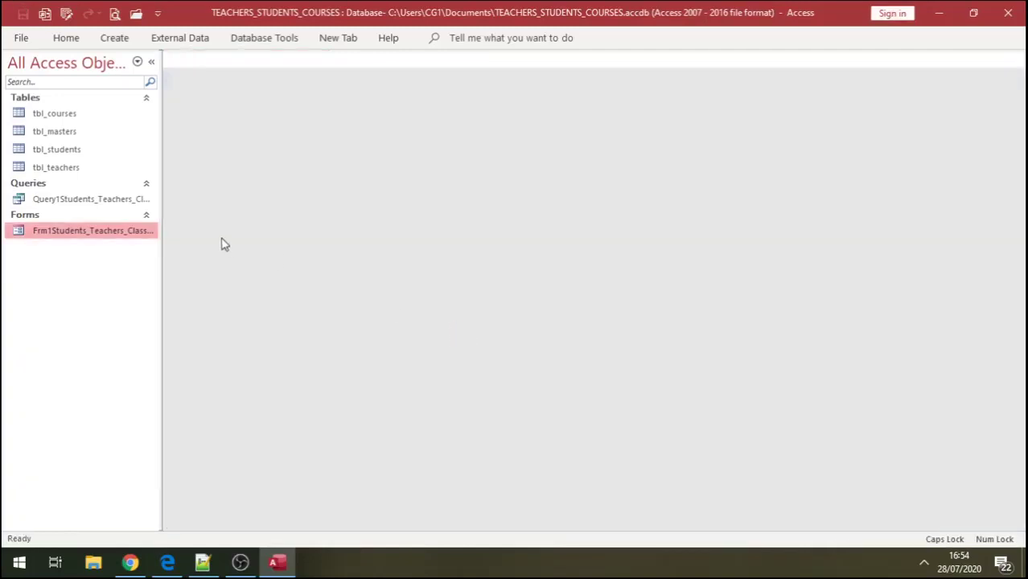
pyautogui.click(62, 171)
pyautogui.doubleClick(61, 173)
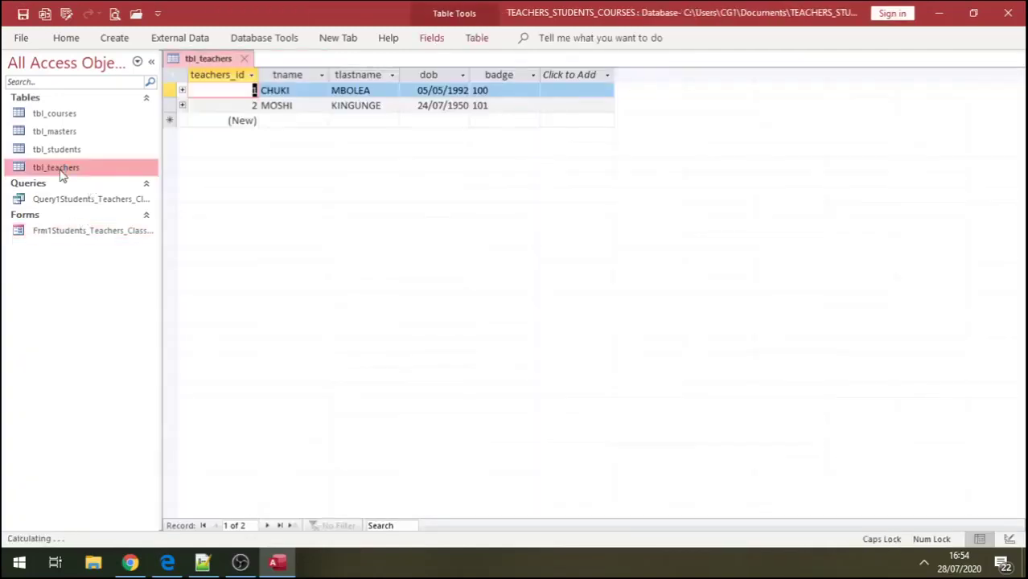
# Expand teacher 1's subdatasheet, step through the linked rows to student 6, then collapse it.
pyautogui.click(183, 92)
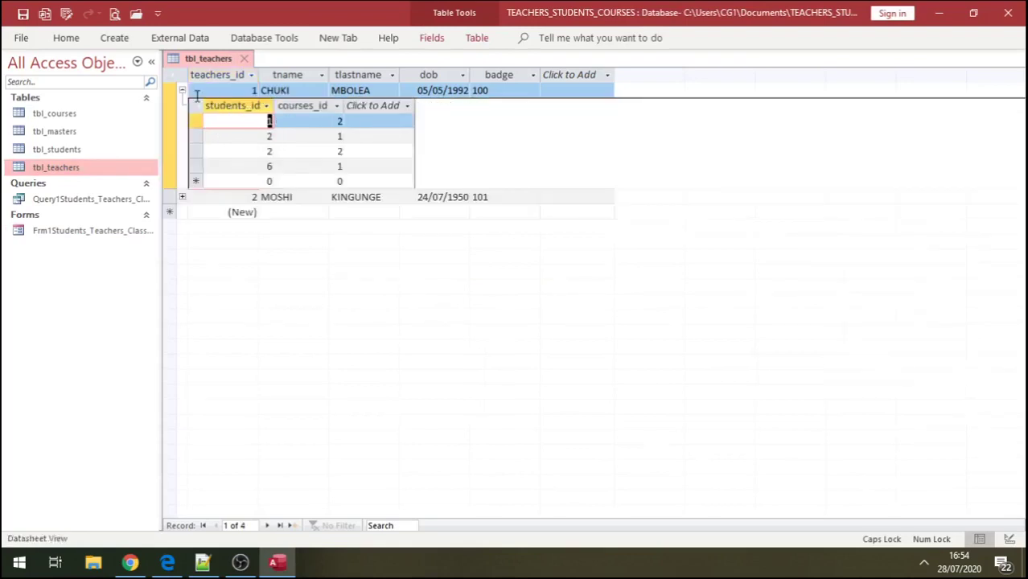
pyautogui.click(183, 91)
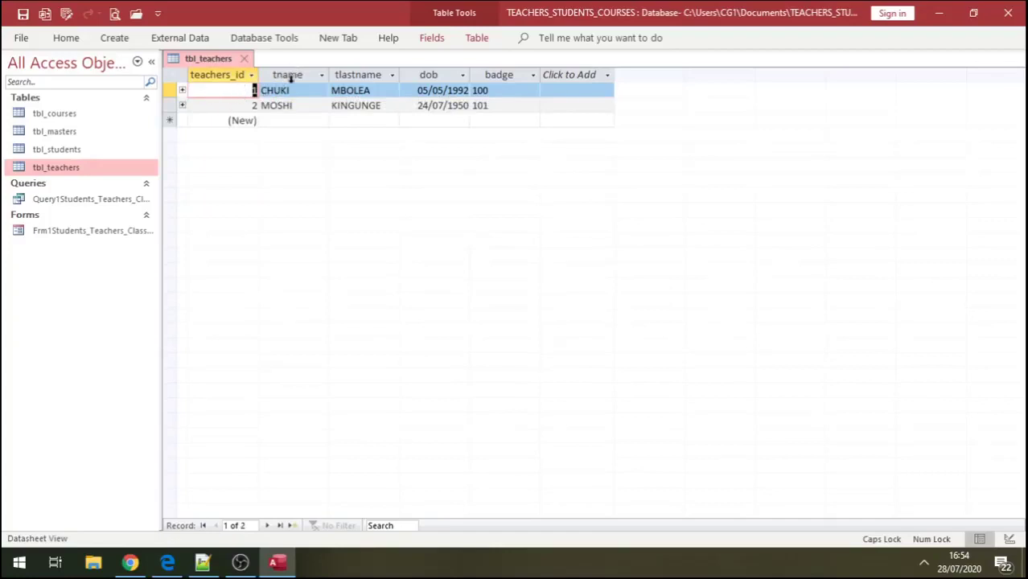
pyautogui.click(182, 91)
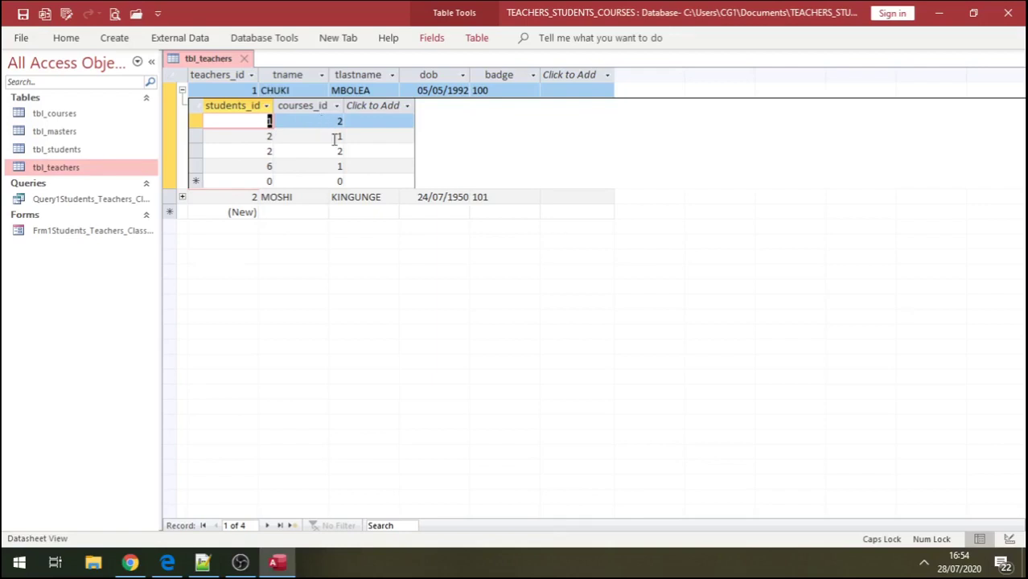
pyautogui.click(336, 138)
pyautogui.click(259, 121)
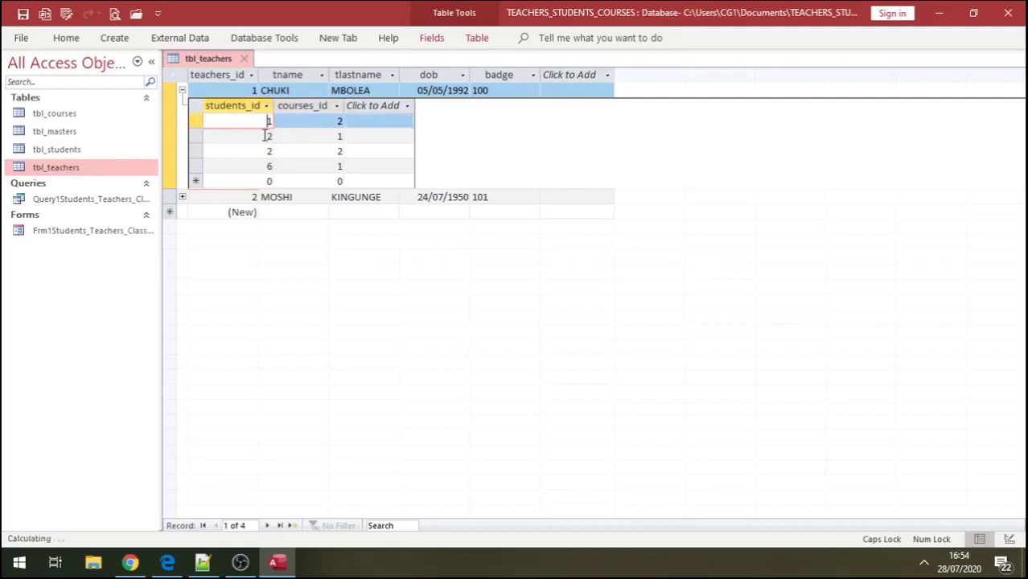
pyautogui.click(261, 136)
pyautogui.click(255, 166)
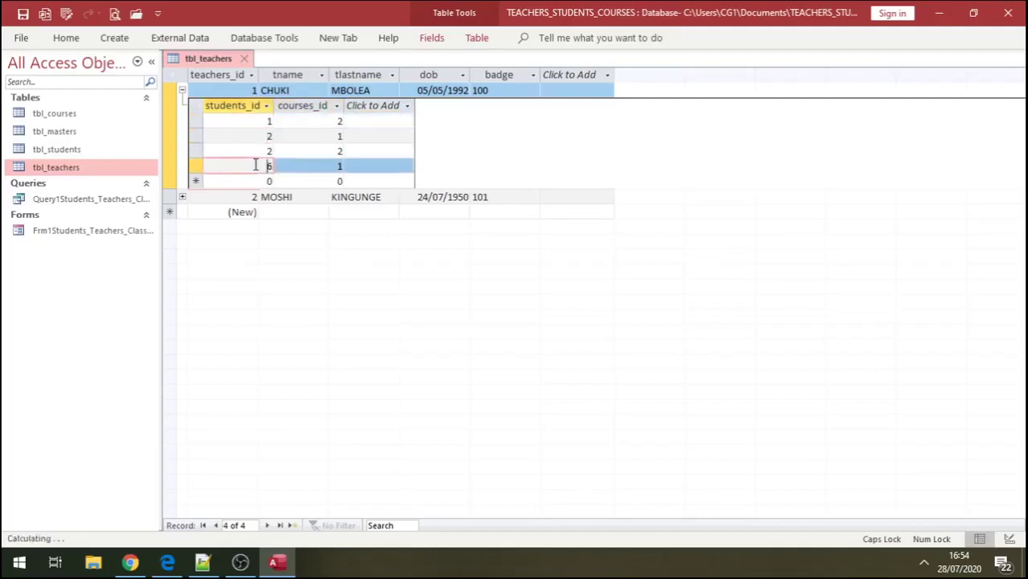
pyautogui.click(182, 90)
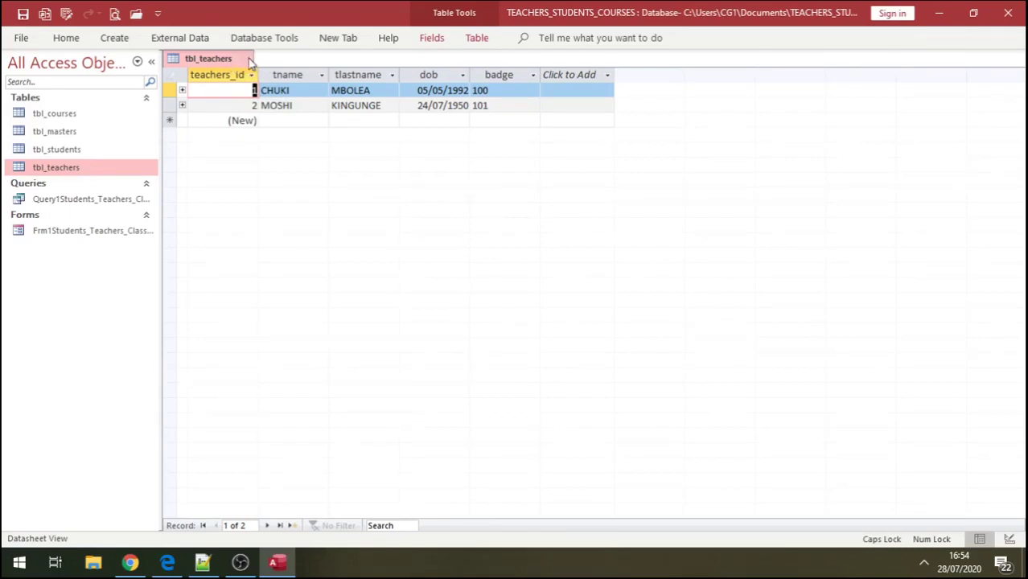
pyautogui.click(97, 201)
# Review the query's slastName, tname, badge and courses columns, then close the query and tbl_teachers.
pyautogui.doubleClick(96, 201)
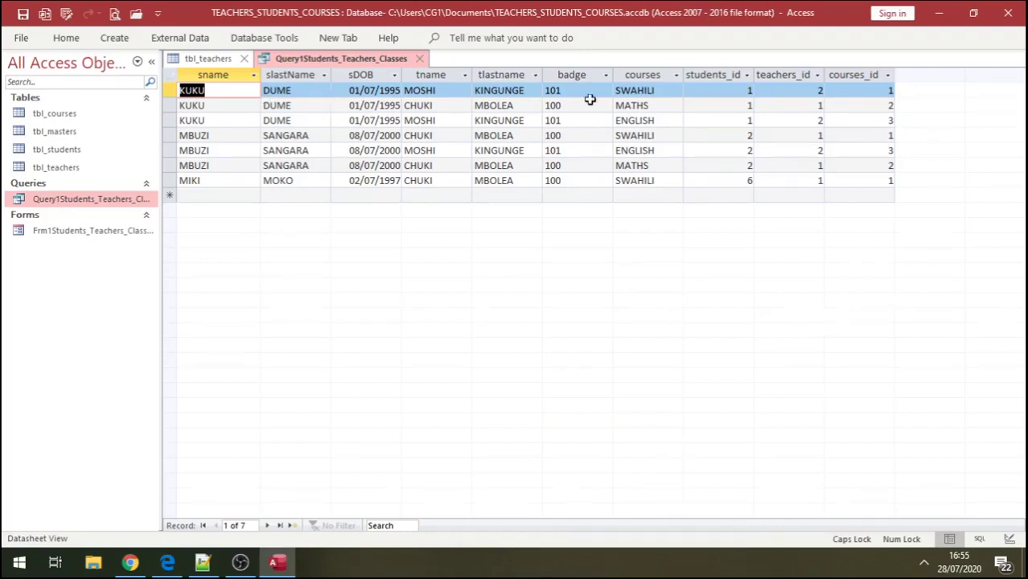
pyautogui.click(640, 90)
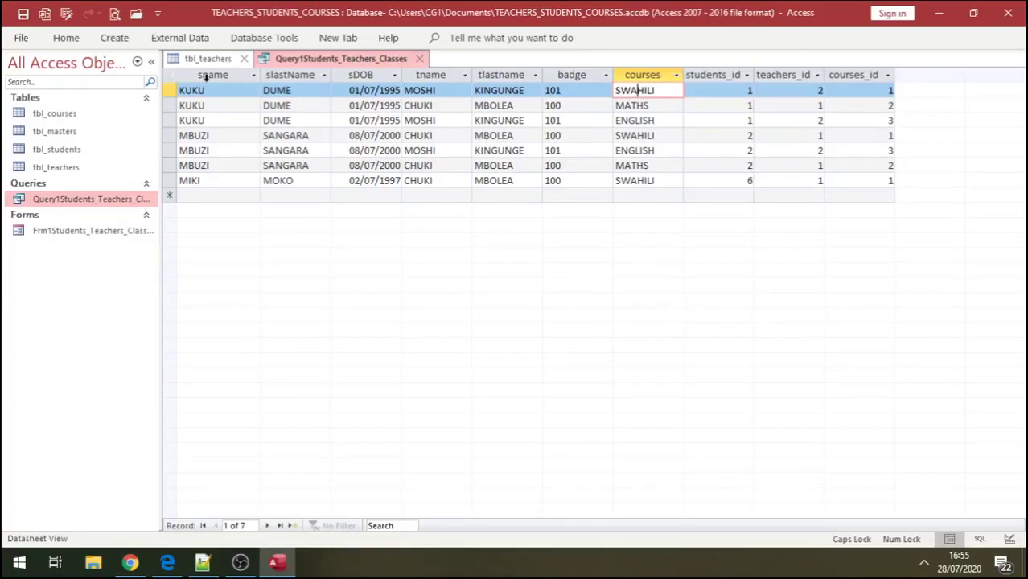
pyautogui.click(289, 75)
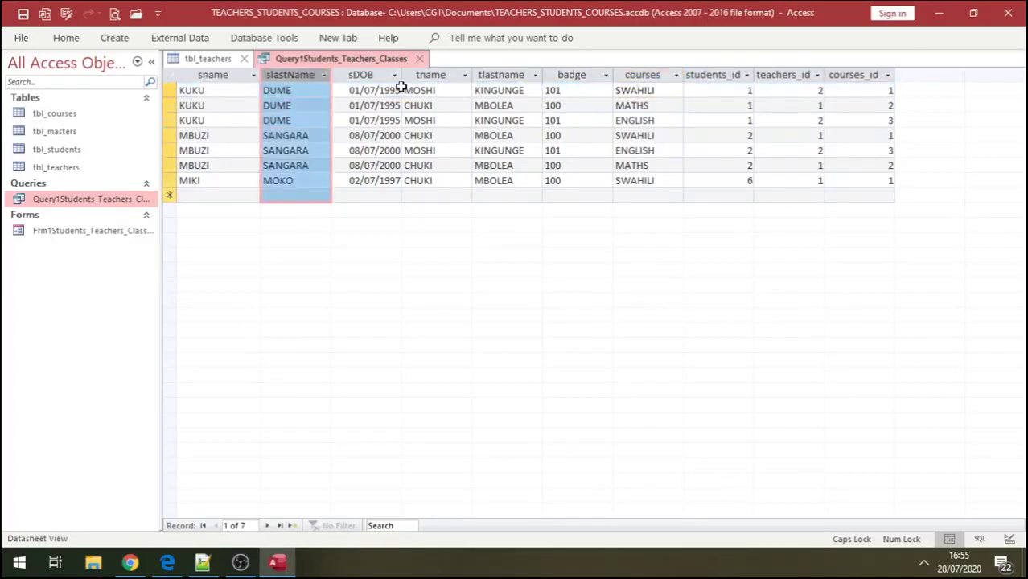
pyautogui.click(429, 74)
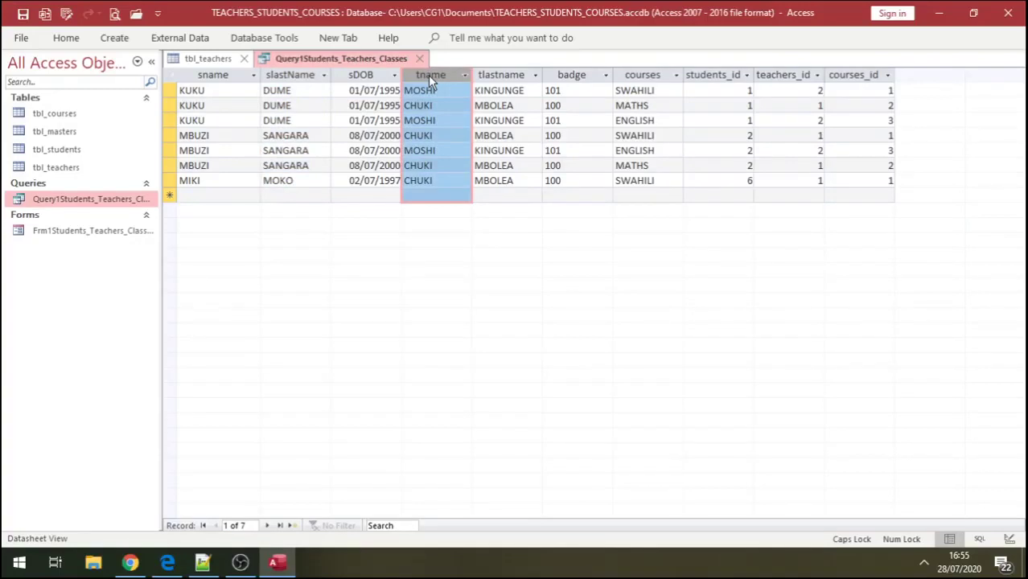
pyautogui.click(575, 76)
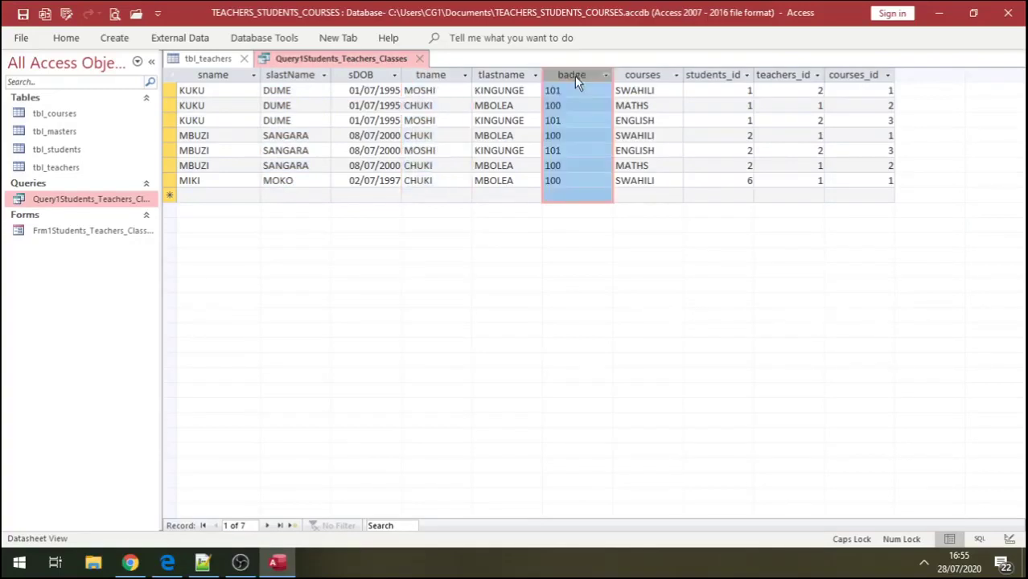
pyautogui.press('Right')
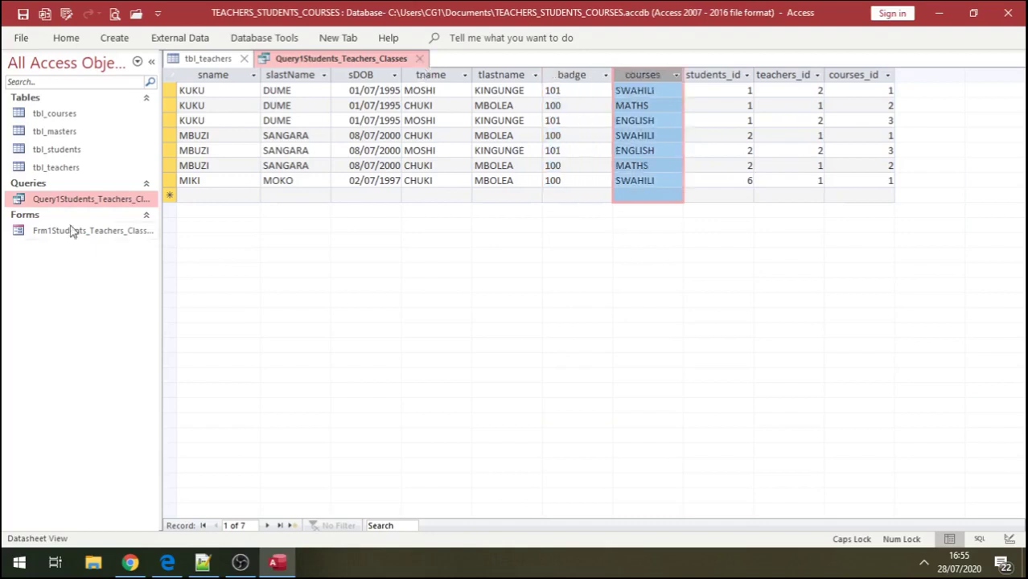
pyautogui.click(419, 59)
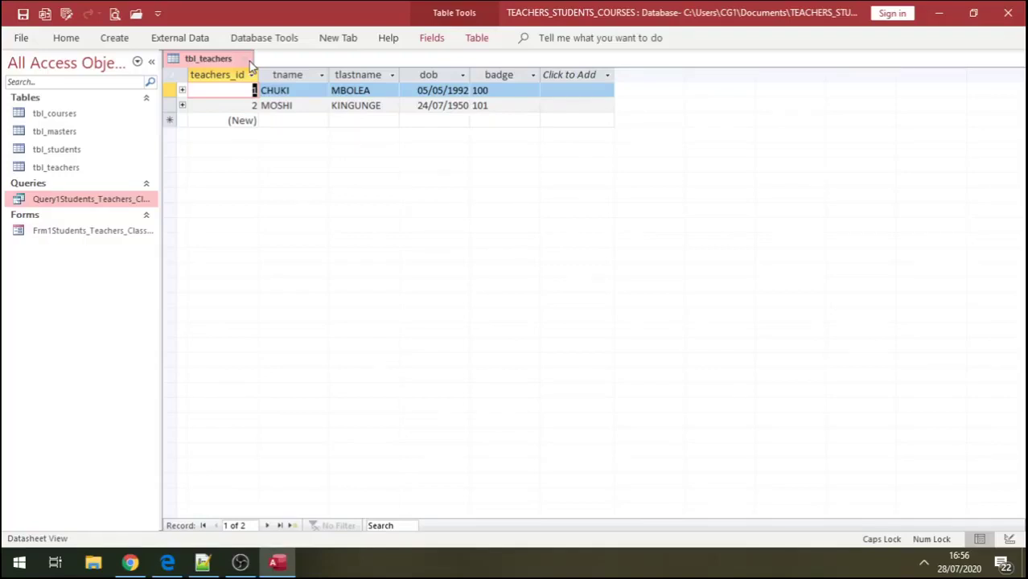
pyautogui.click(246, 59)
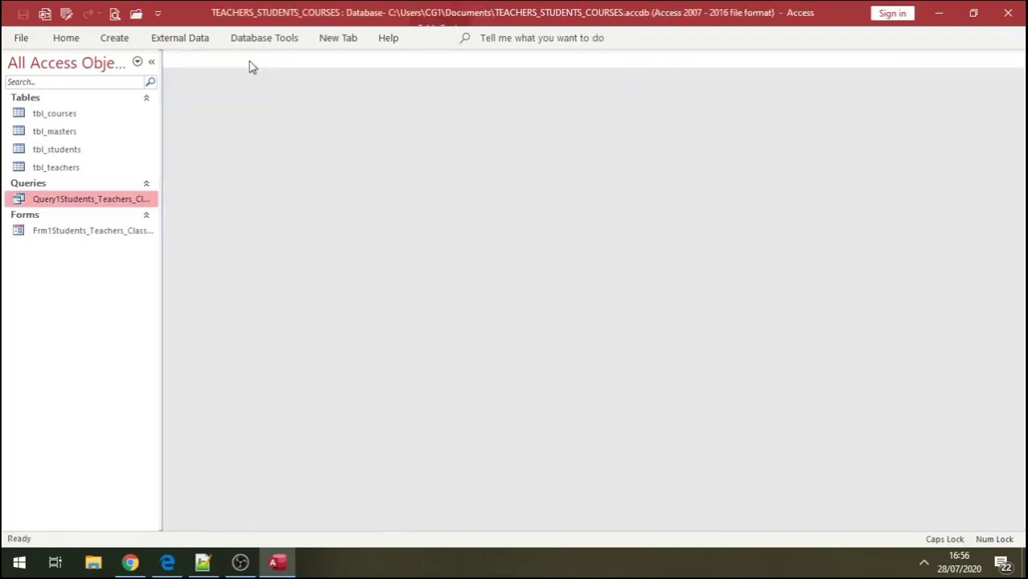